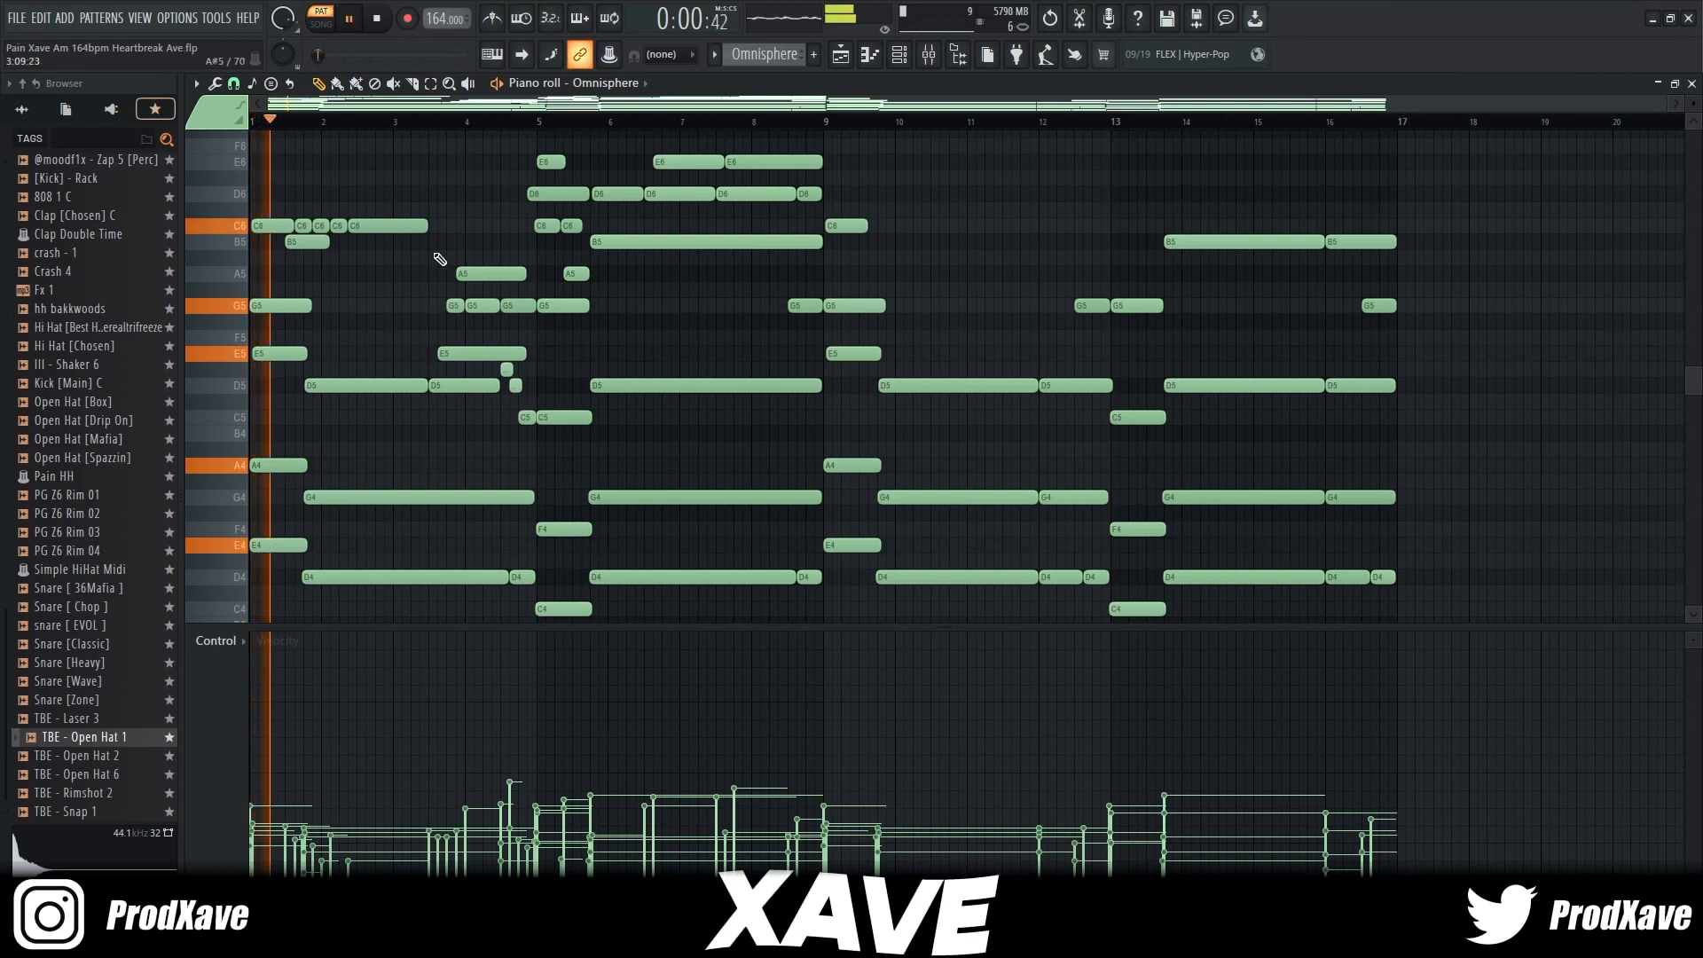
Examine the full note range of the Omnisphere pattern in the piano roll during playback and stop the playback.
scroll(441, 260, up, 2)
scroll(448, 261, up, 1)
scroll(456, 262, down, 1)
drag(1694, 104, 1695, 106)
scroll(1418, 199, down, 3)
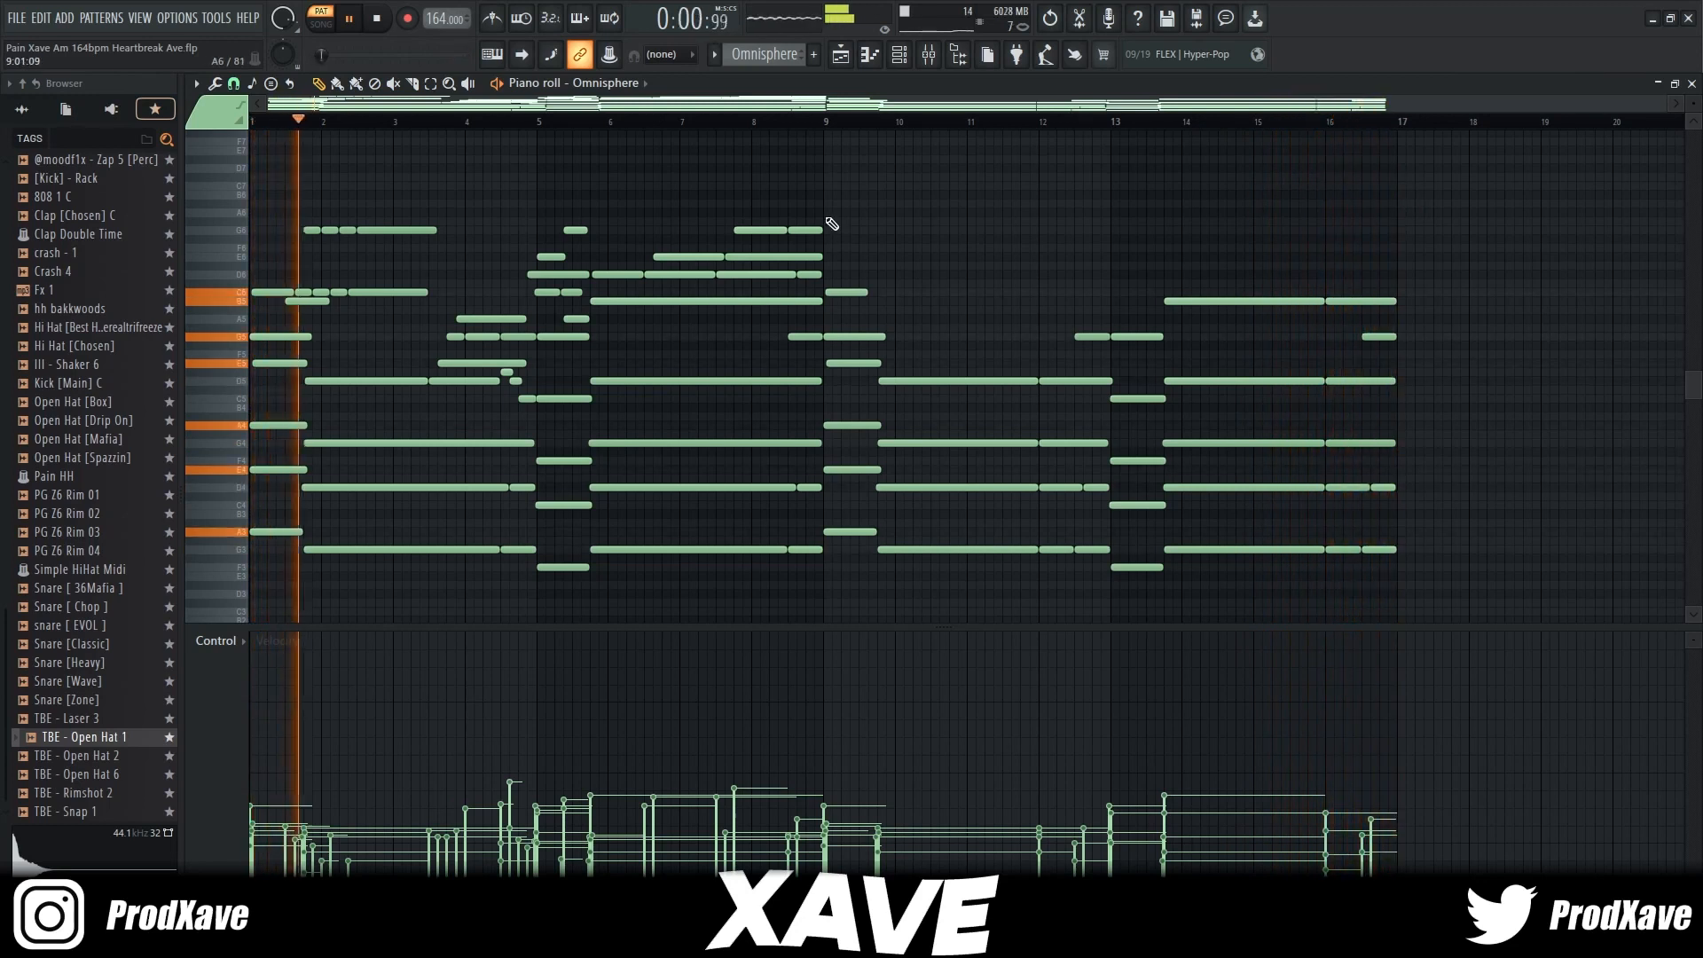
key(space)
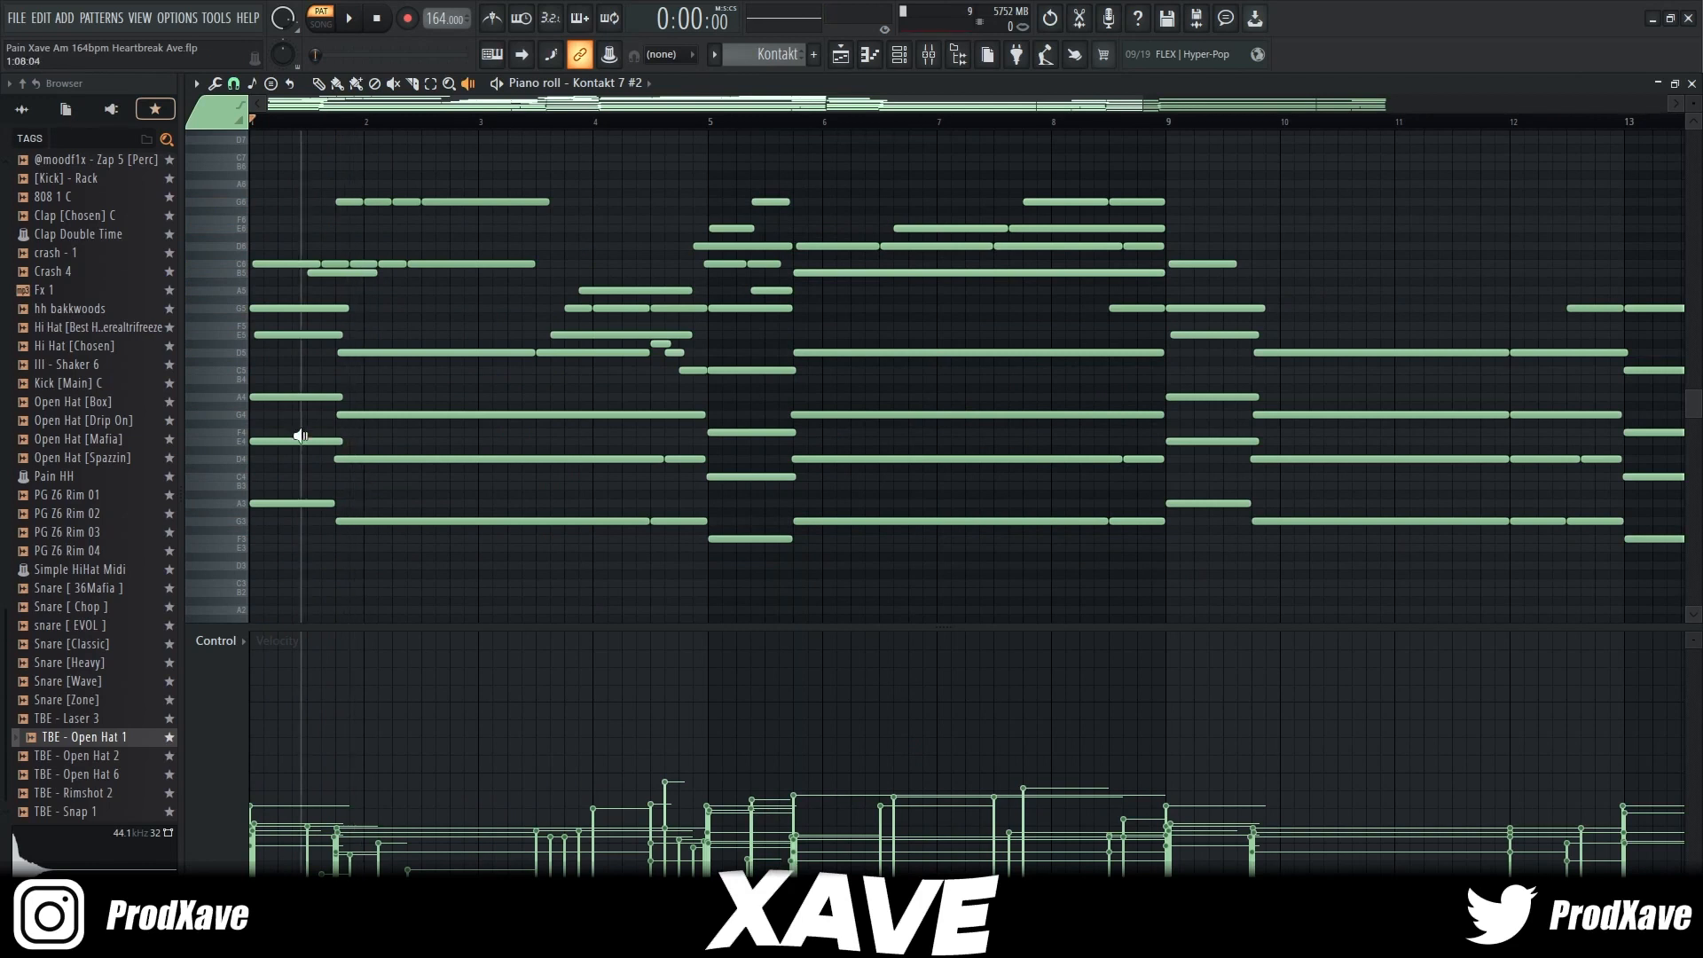
Audition the Kontakt 7 #2 chords at bars 1, 2, 5 and 6 in the piano roll with the Playback tool.
click(255, 383)
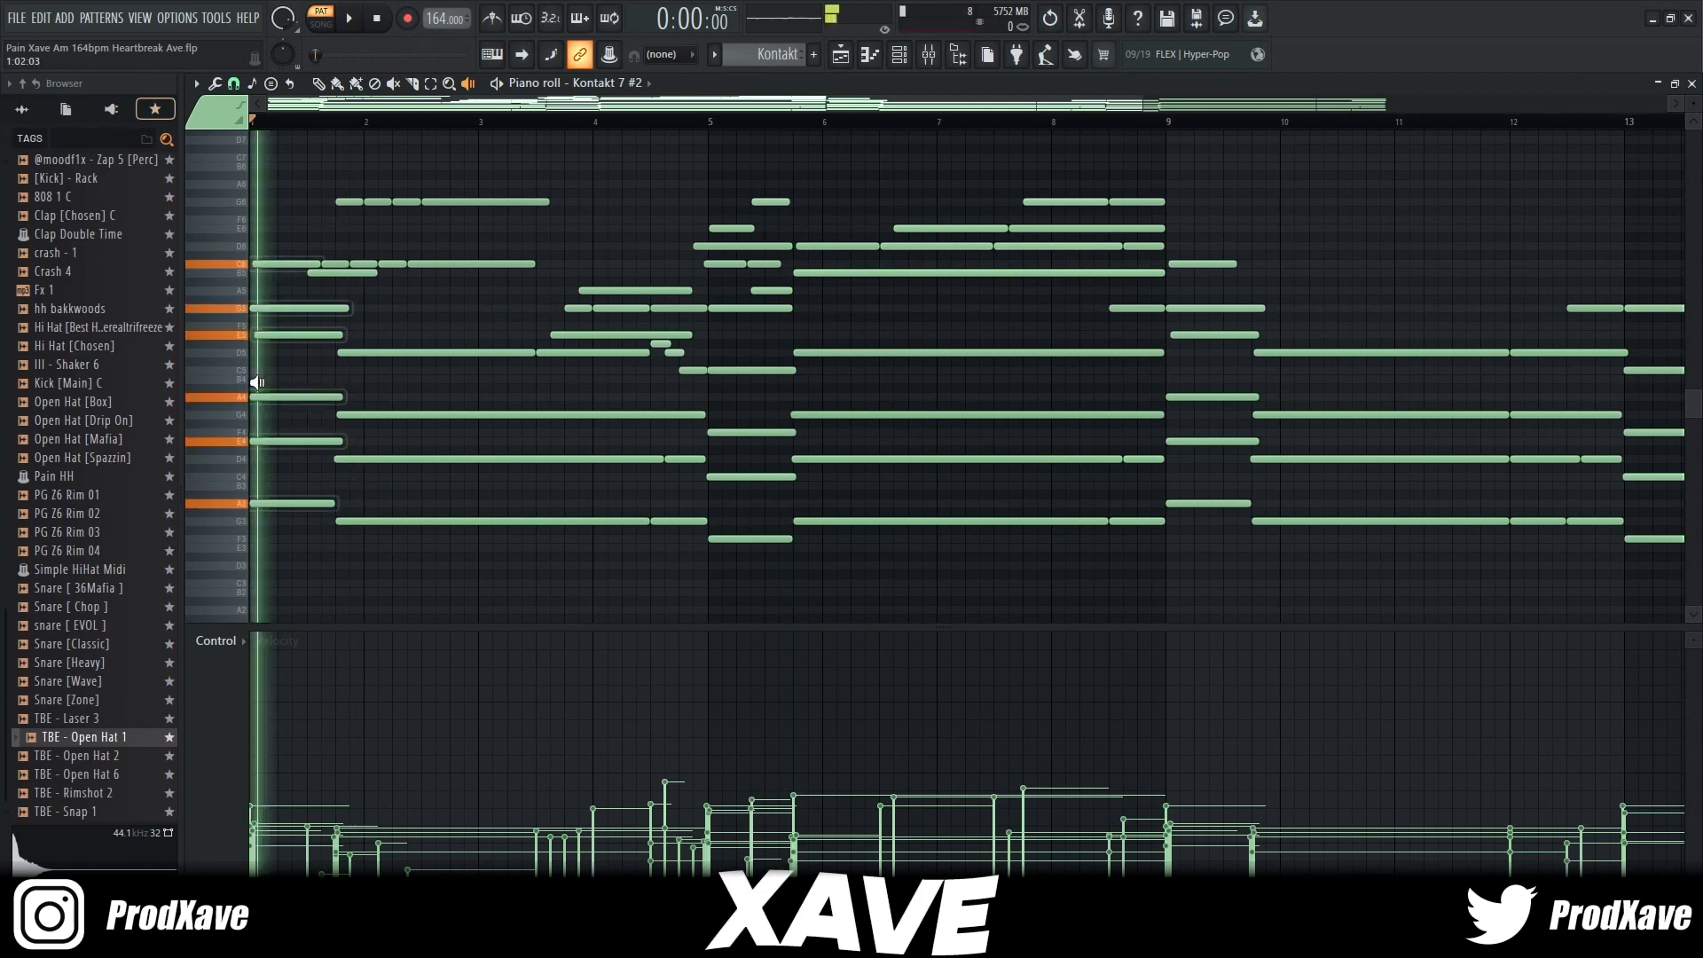
click(439, 448)
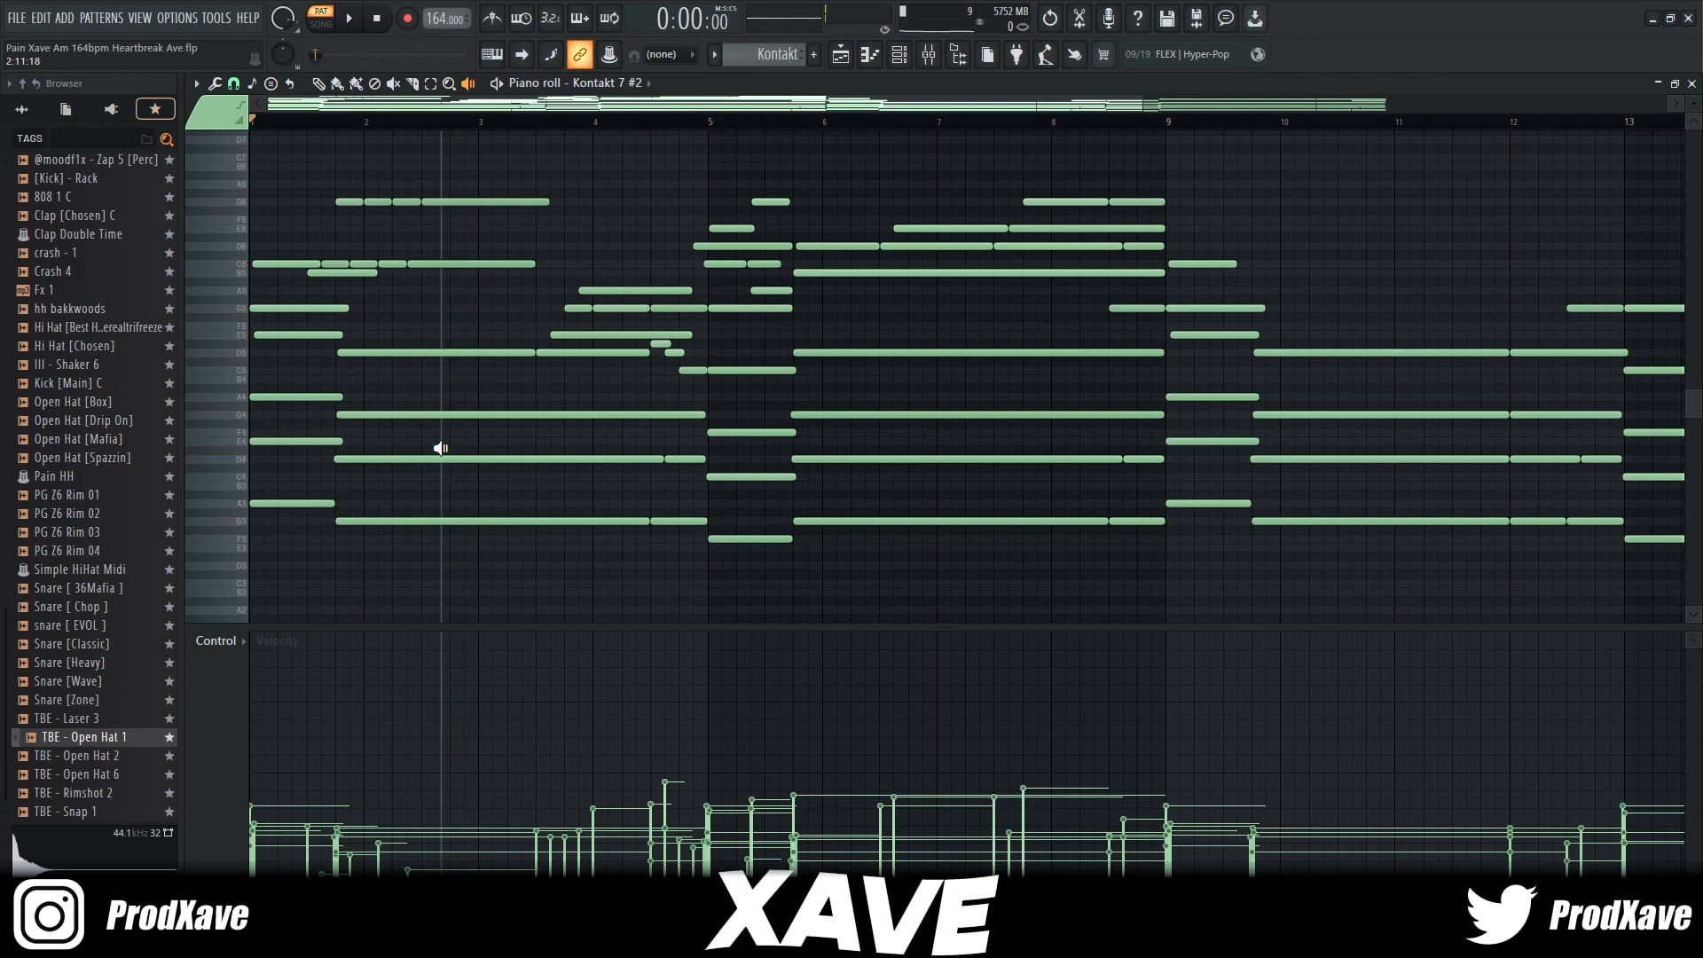
click(746, 470)
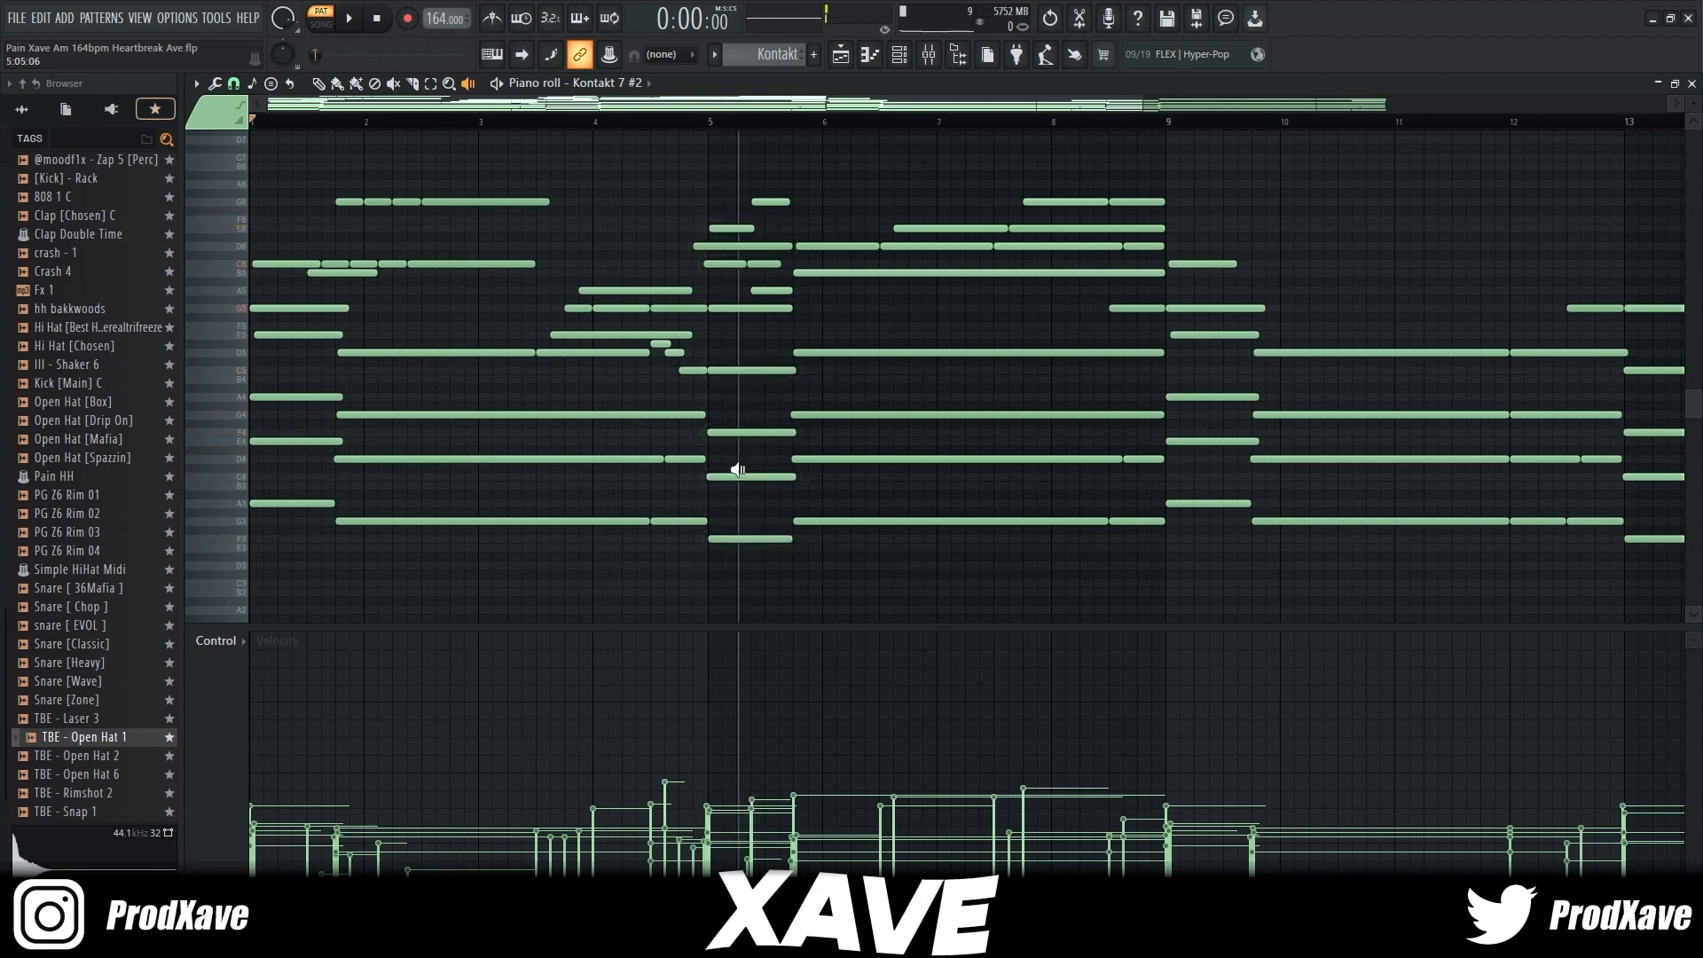
click(859, 476)
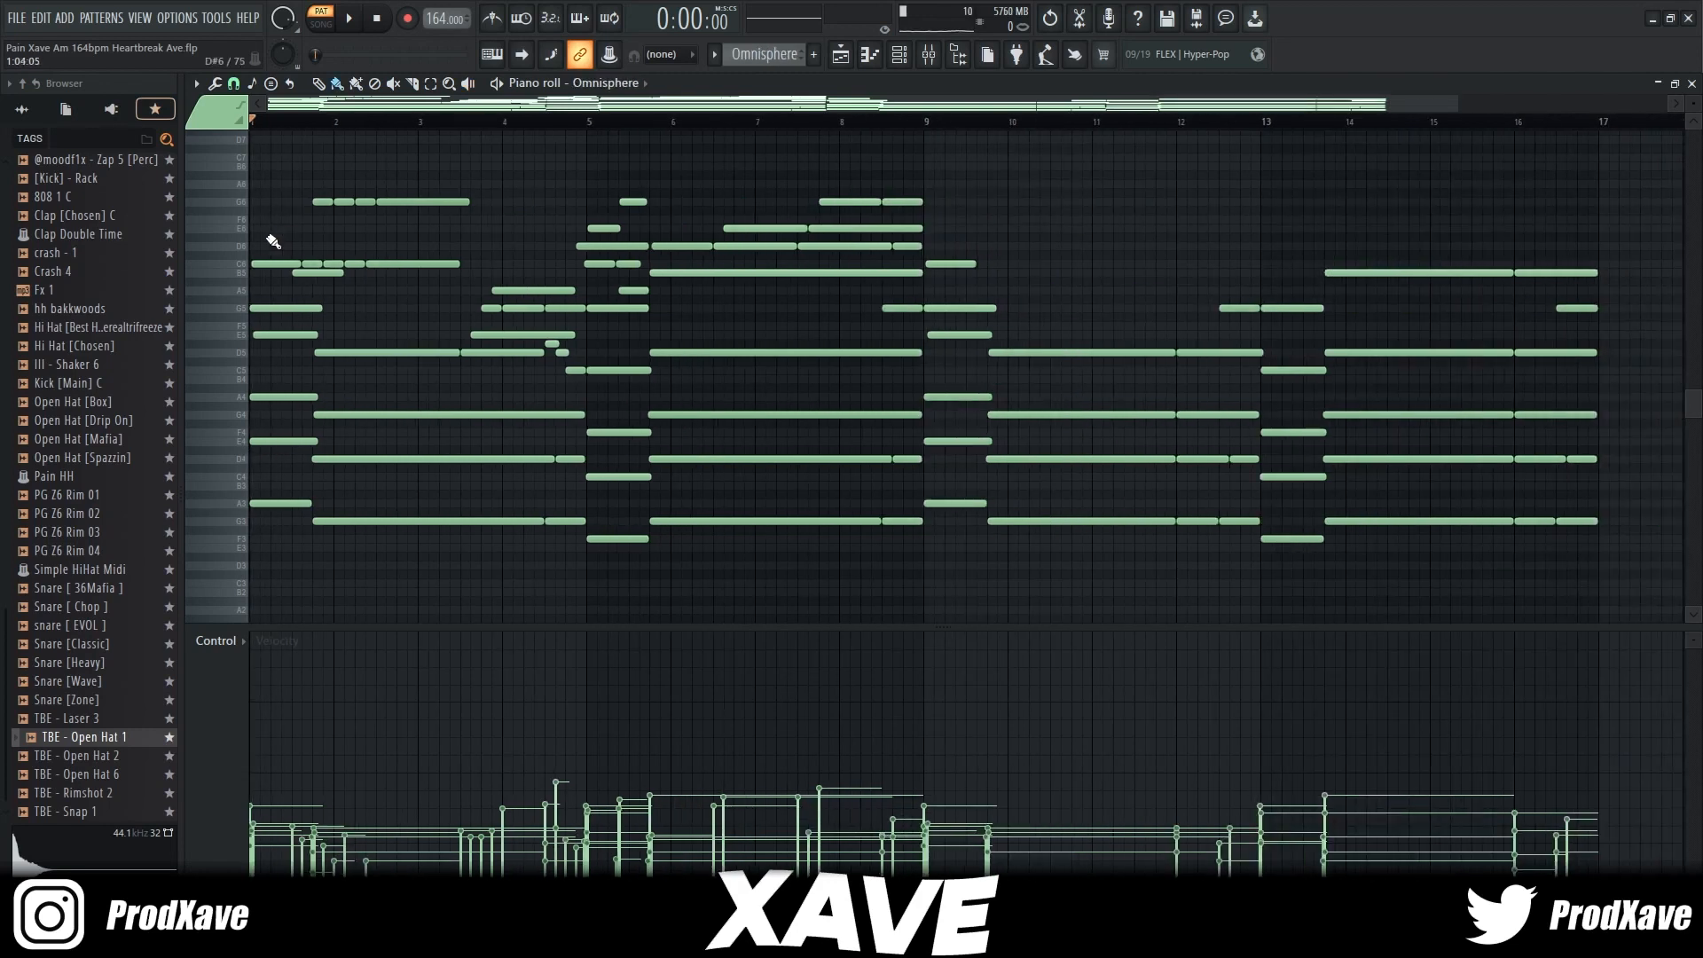
Highlight the C6 notes and the topmost melody notes of the Omnisphere pattern, and clear the selection.
scroll(251, 270, up, 1)
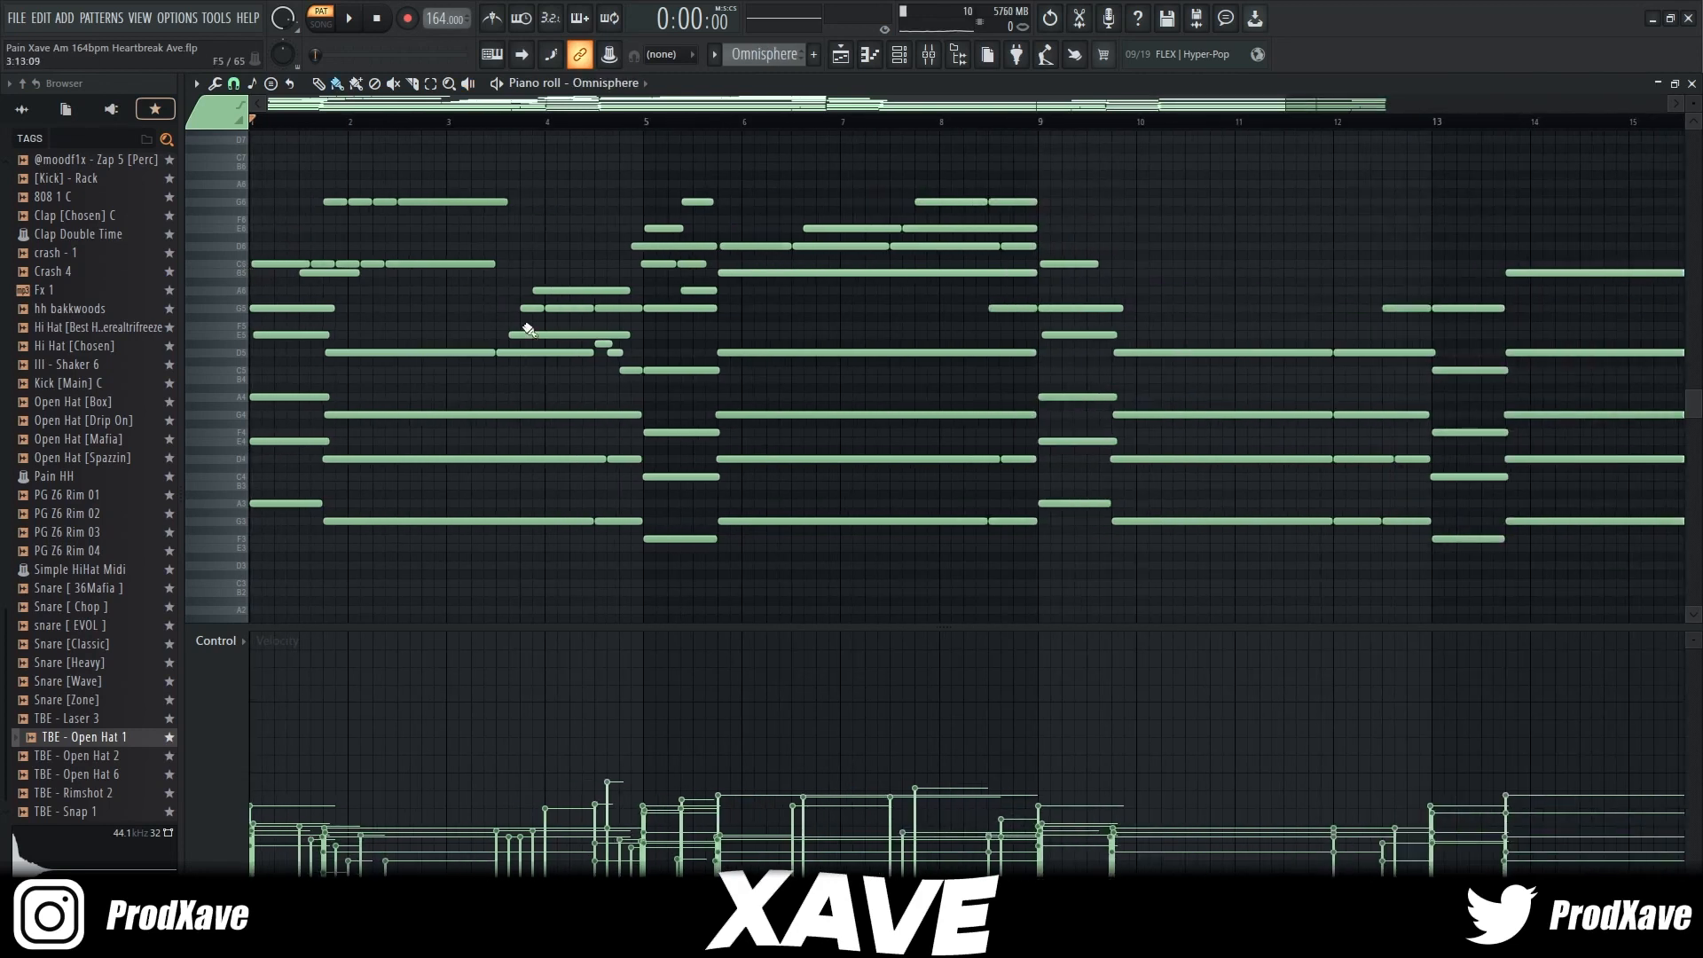
drag(468, 306, 466, 266)
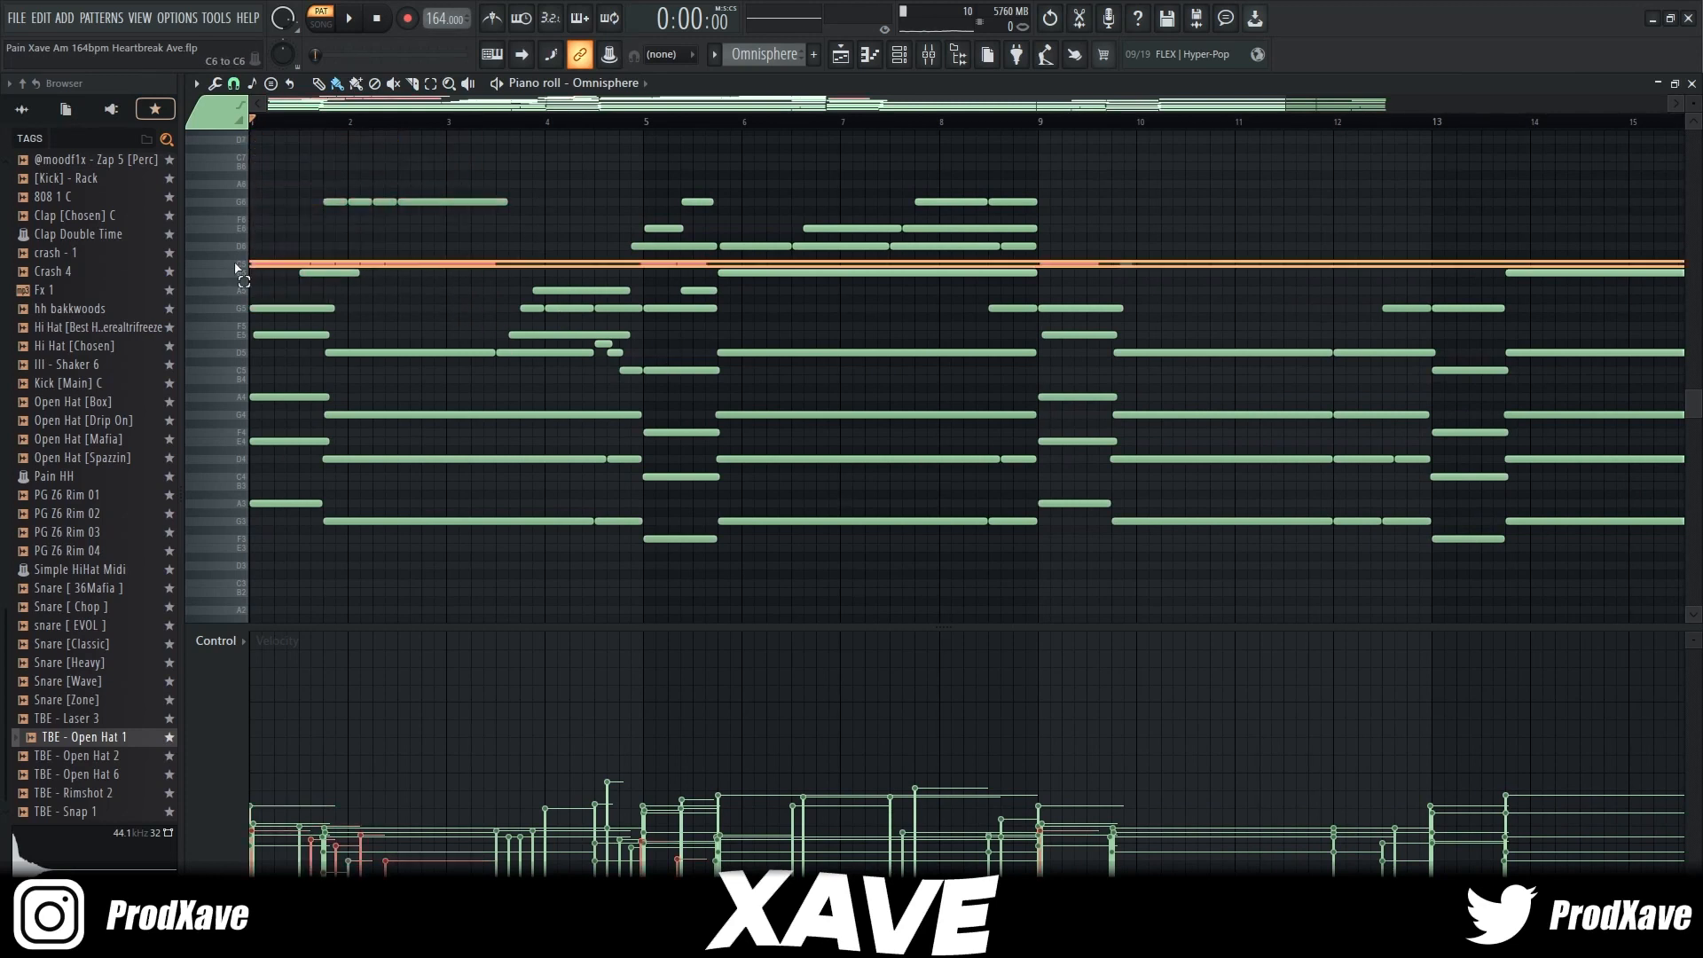
double_click(245, 203)
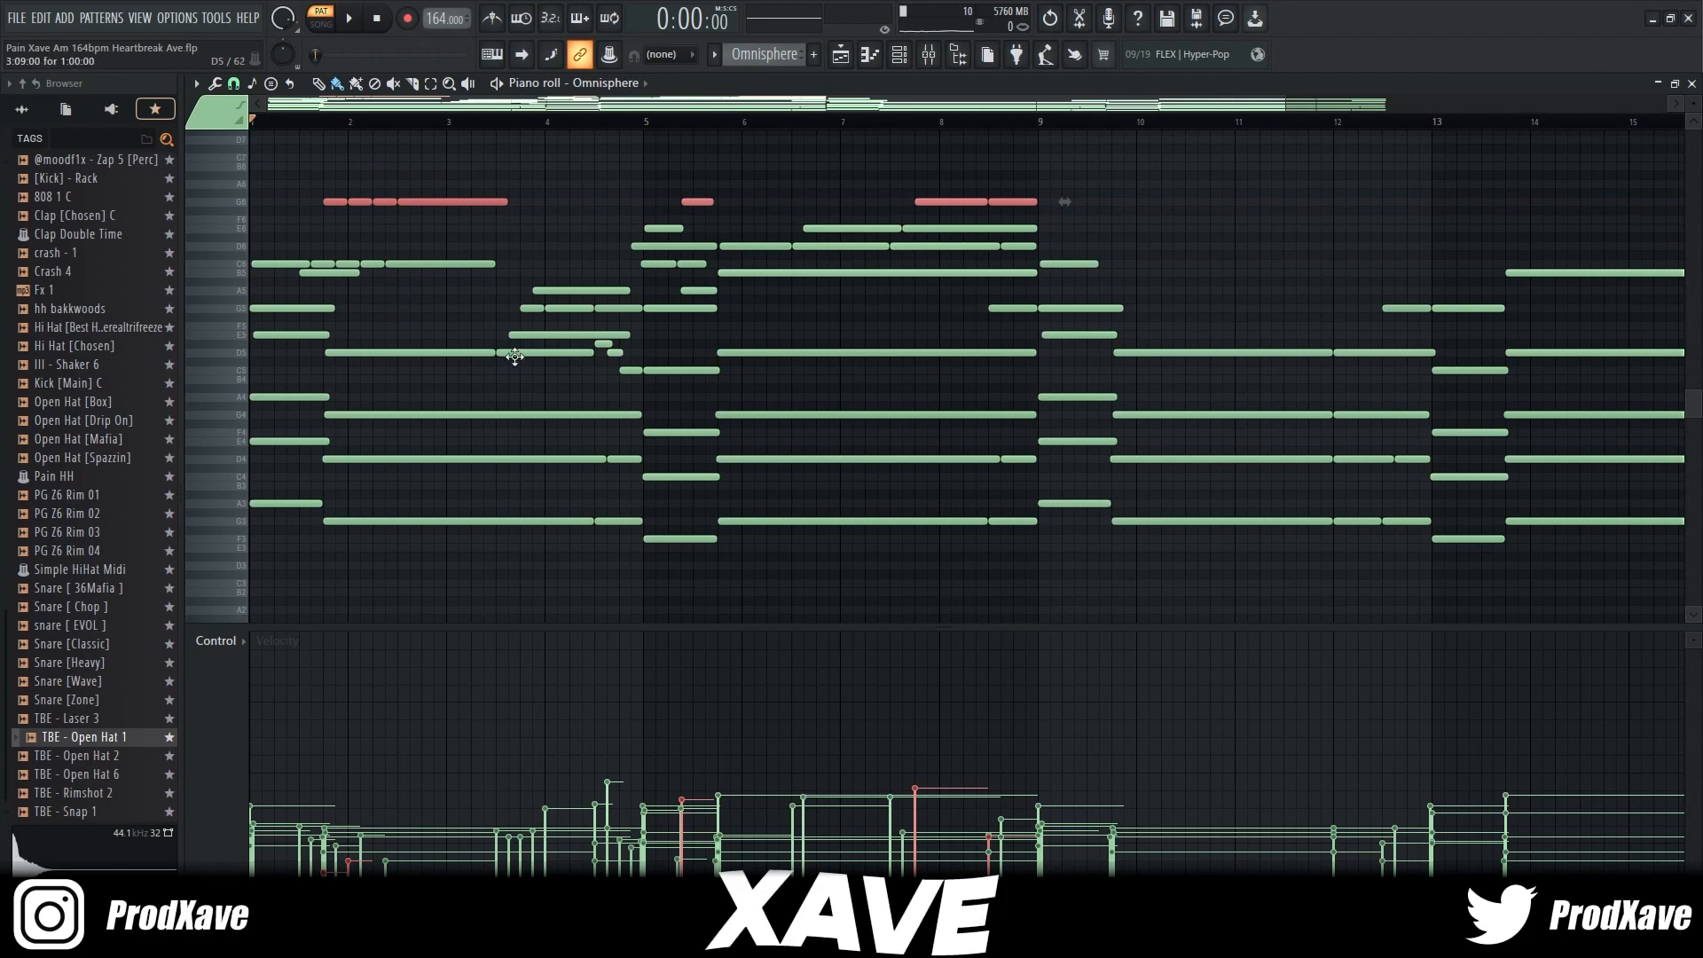
drag(521, 353, 633, 282)
ctrl+click(606, 262)
scroll(590, 253, down, 2)
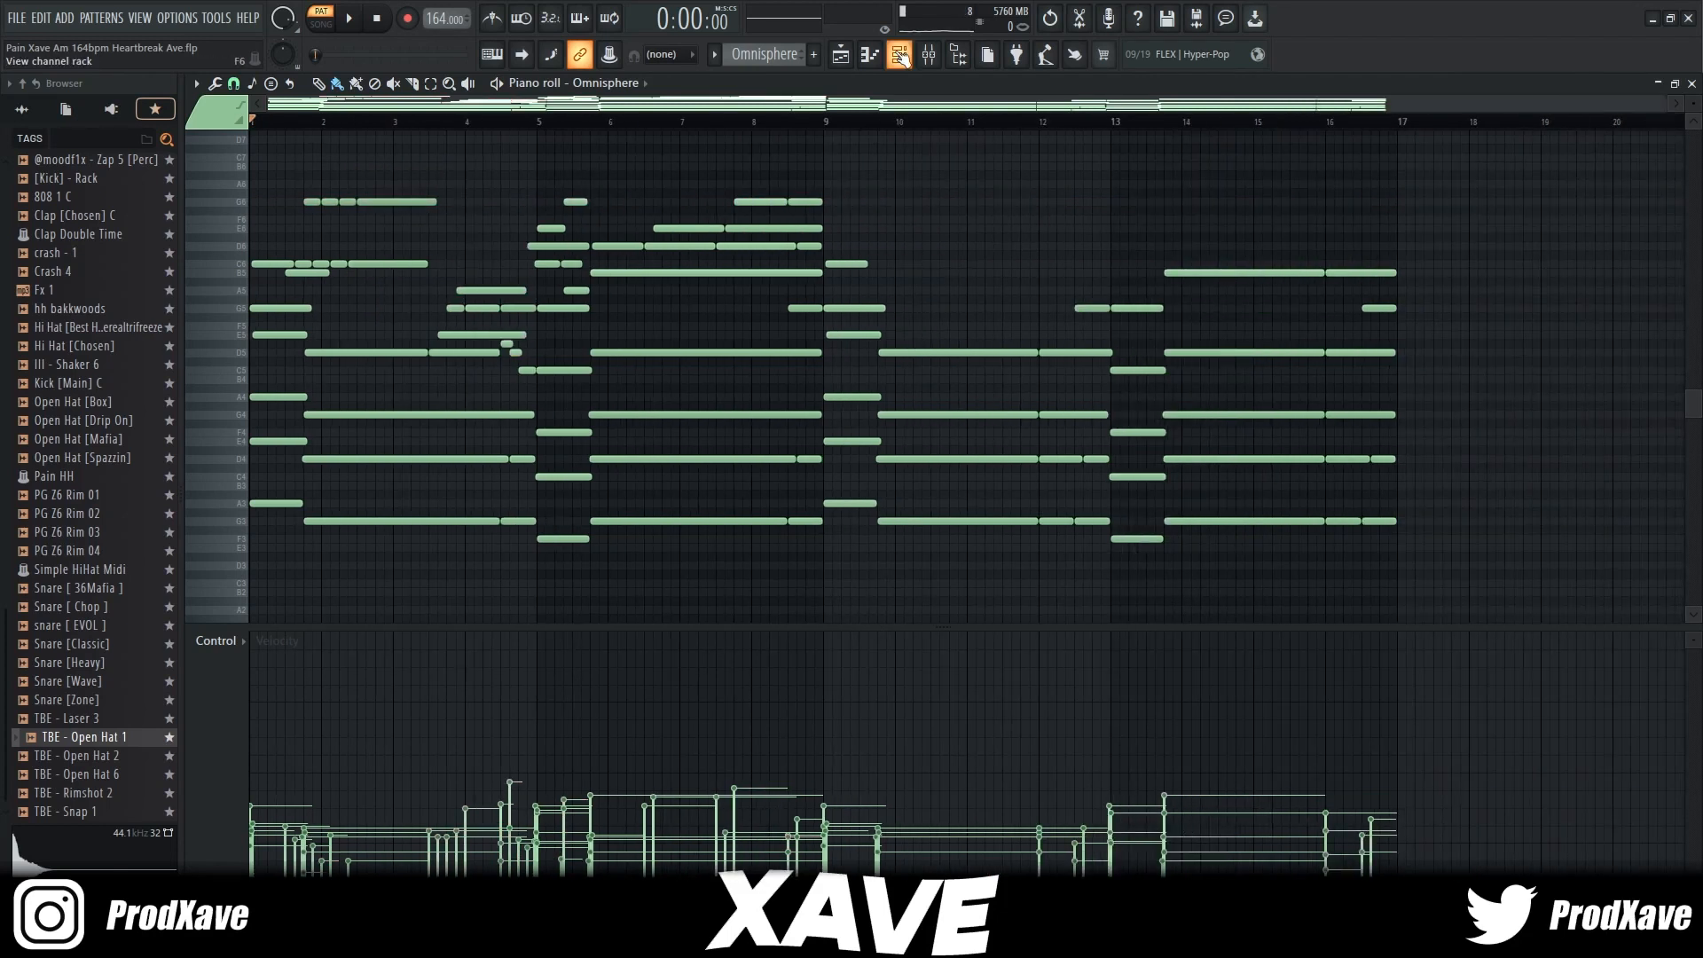
Open the Kontakt 7 #2 instrument window from the channel rack, close it and return to the Omnisphere piano roll.
key(F6)
click(330, 459)
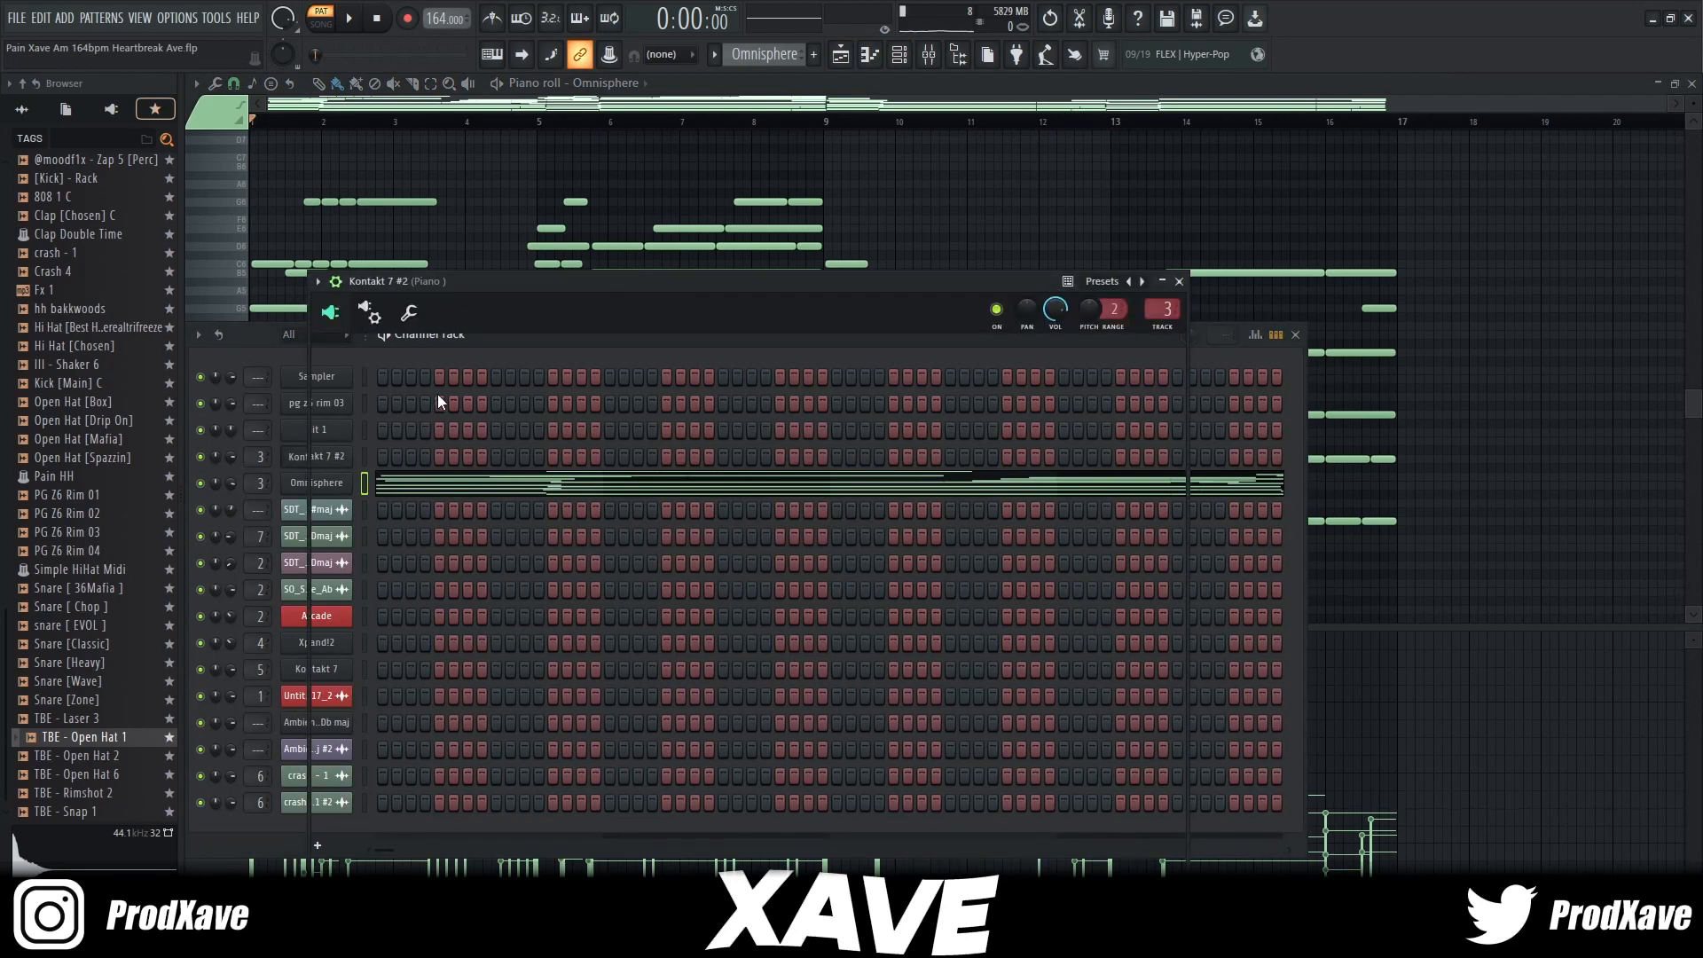
click(1179, 281)
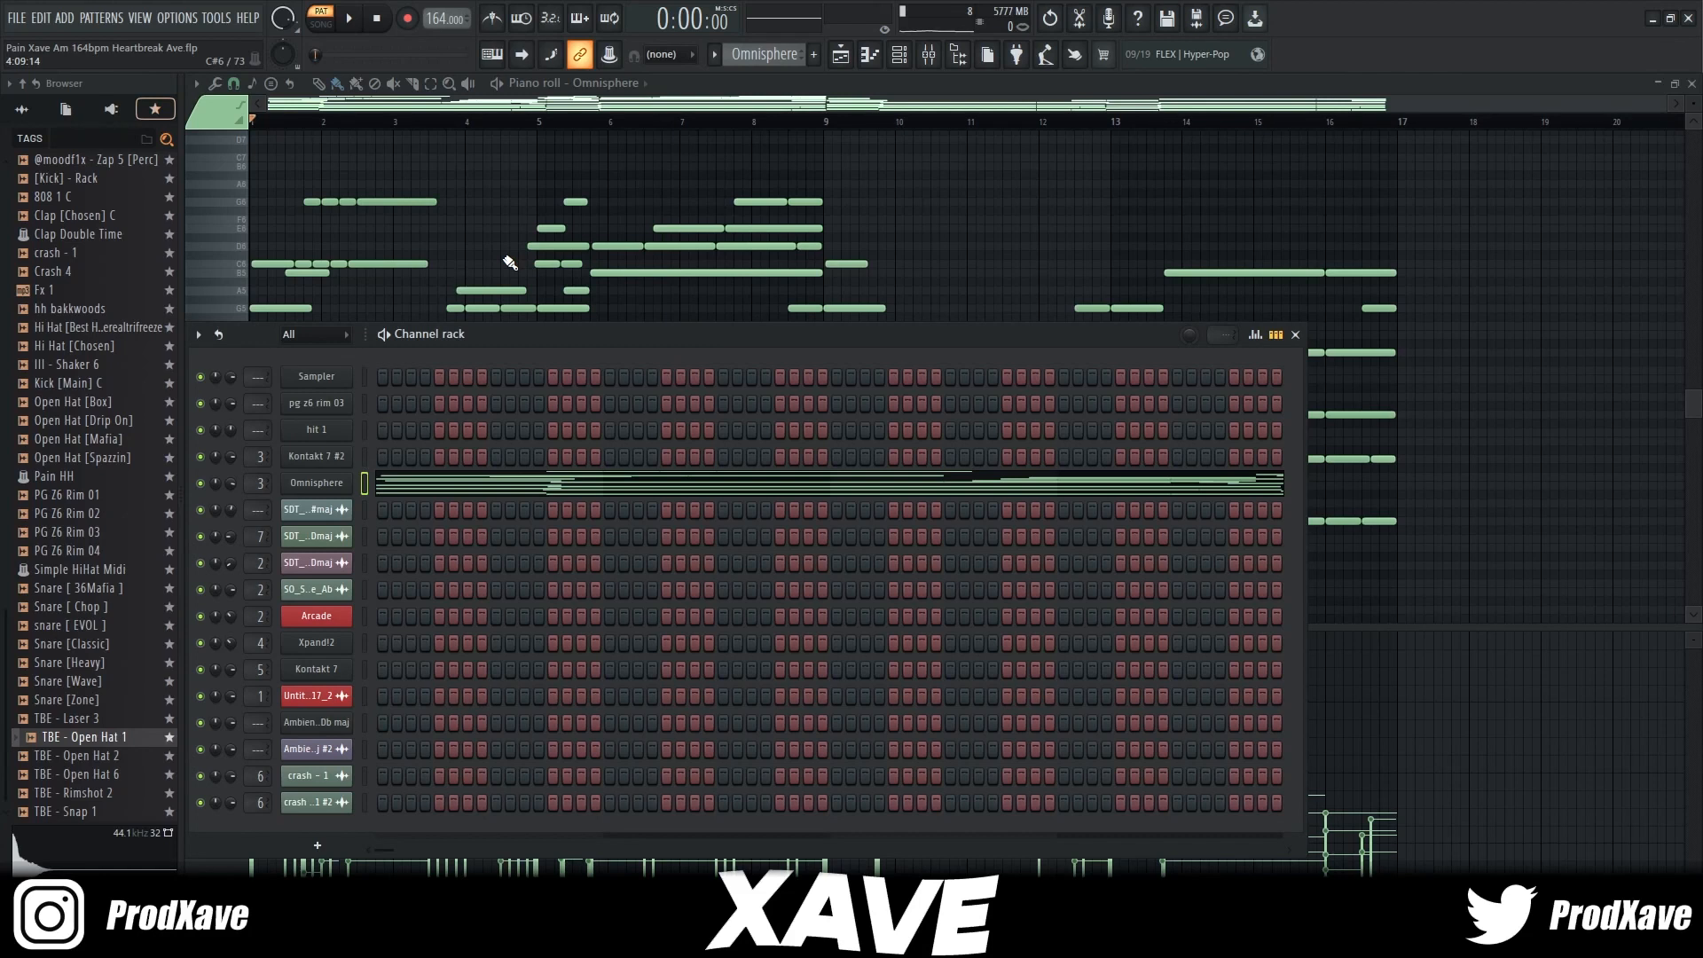
click(601, 87)
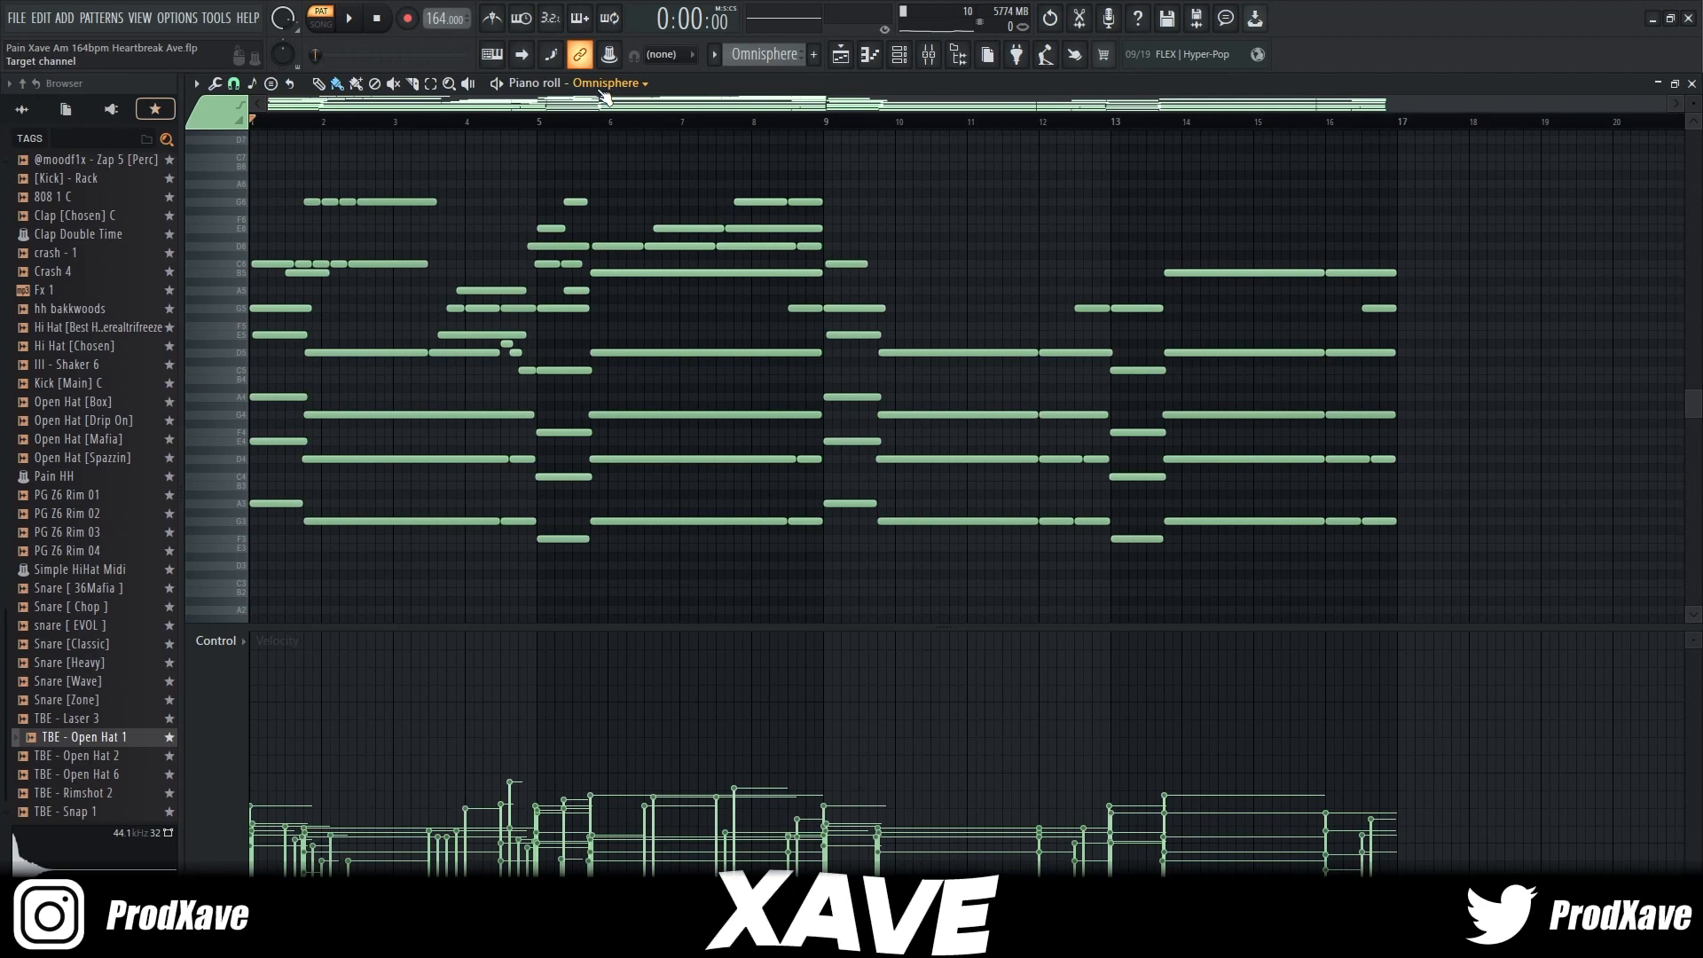
Play the Omnisphere pattern, switch to the Kontakt pattern and play it for comparison, stopping playback after each.
key(space)
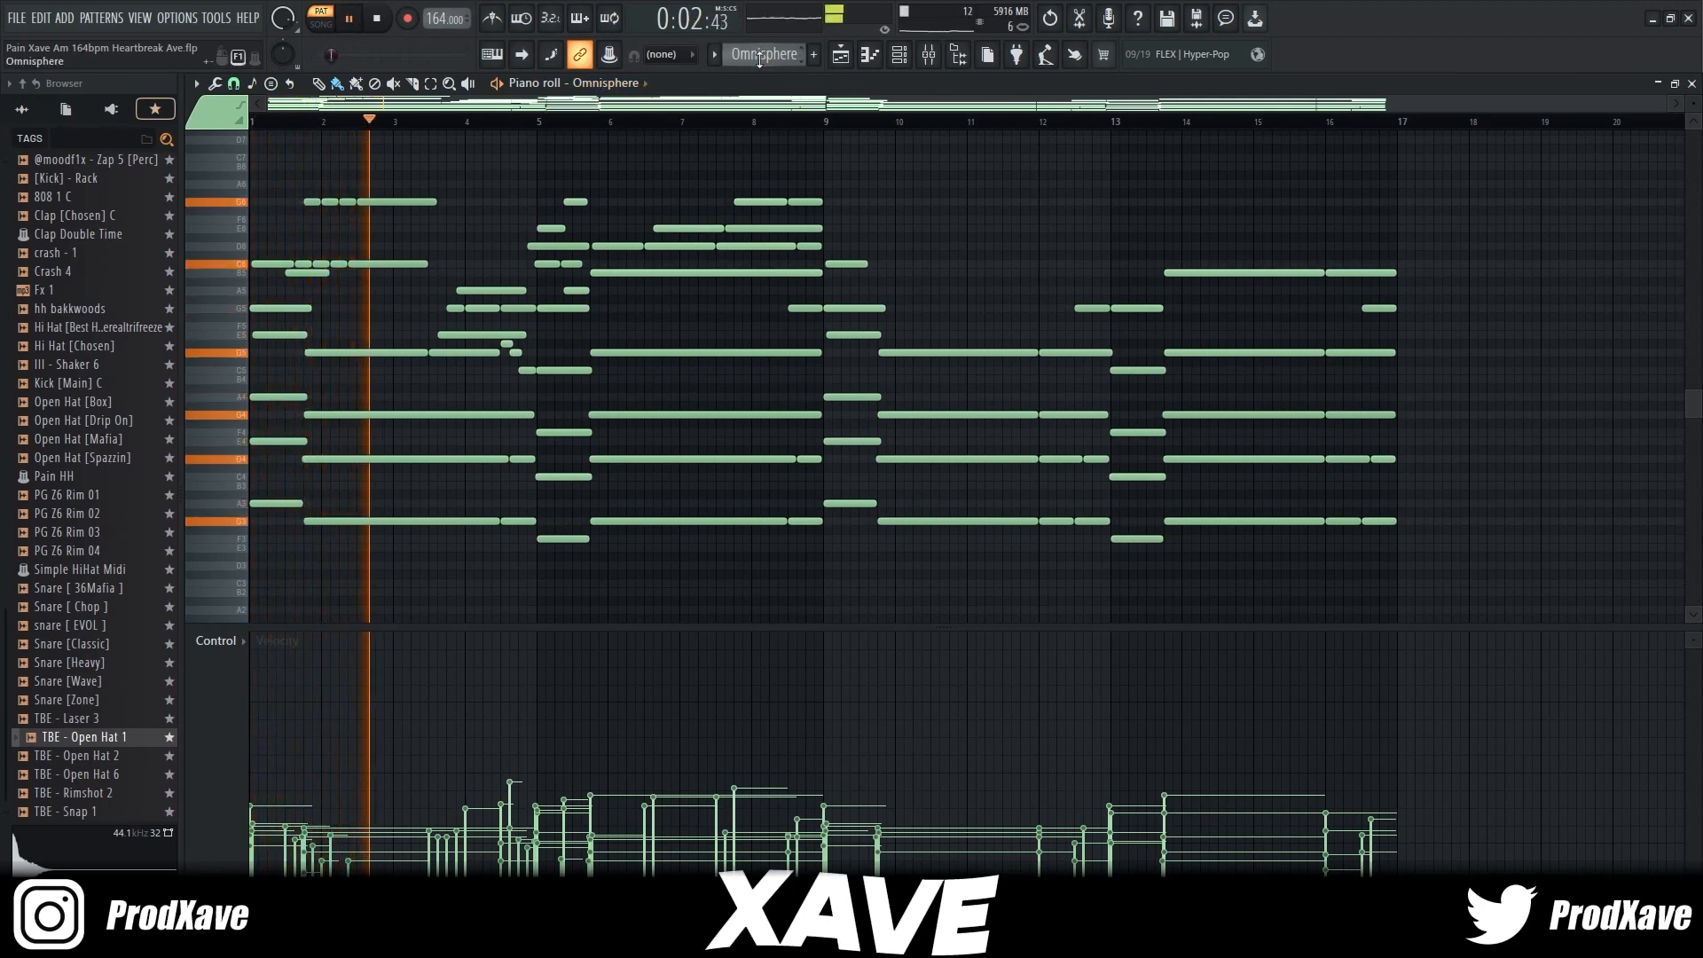
key(space)
scroll(753, 62, down, 1)
scroll(586, 92, down, 1)
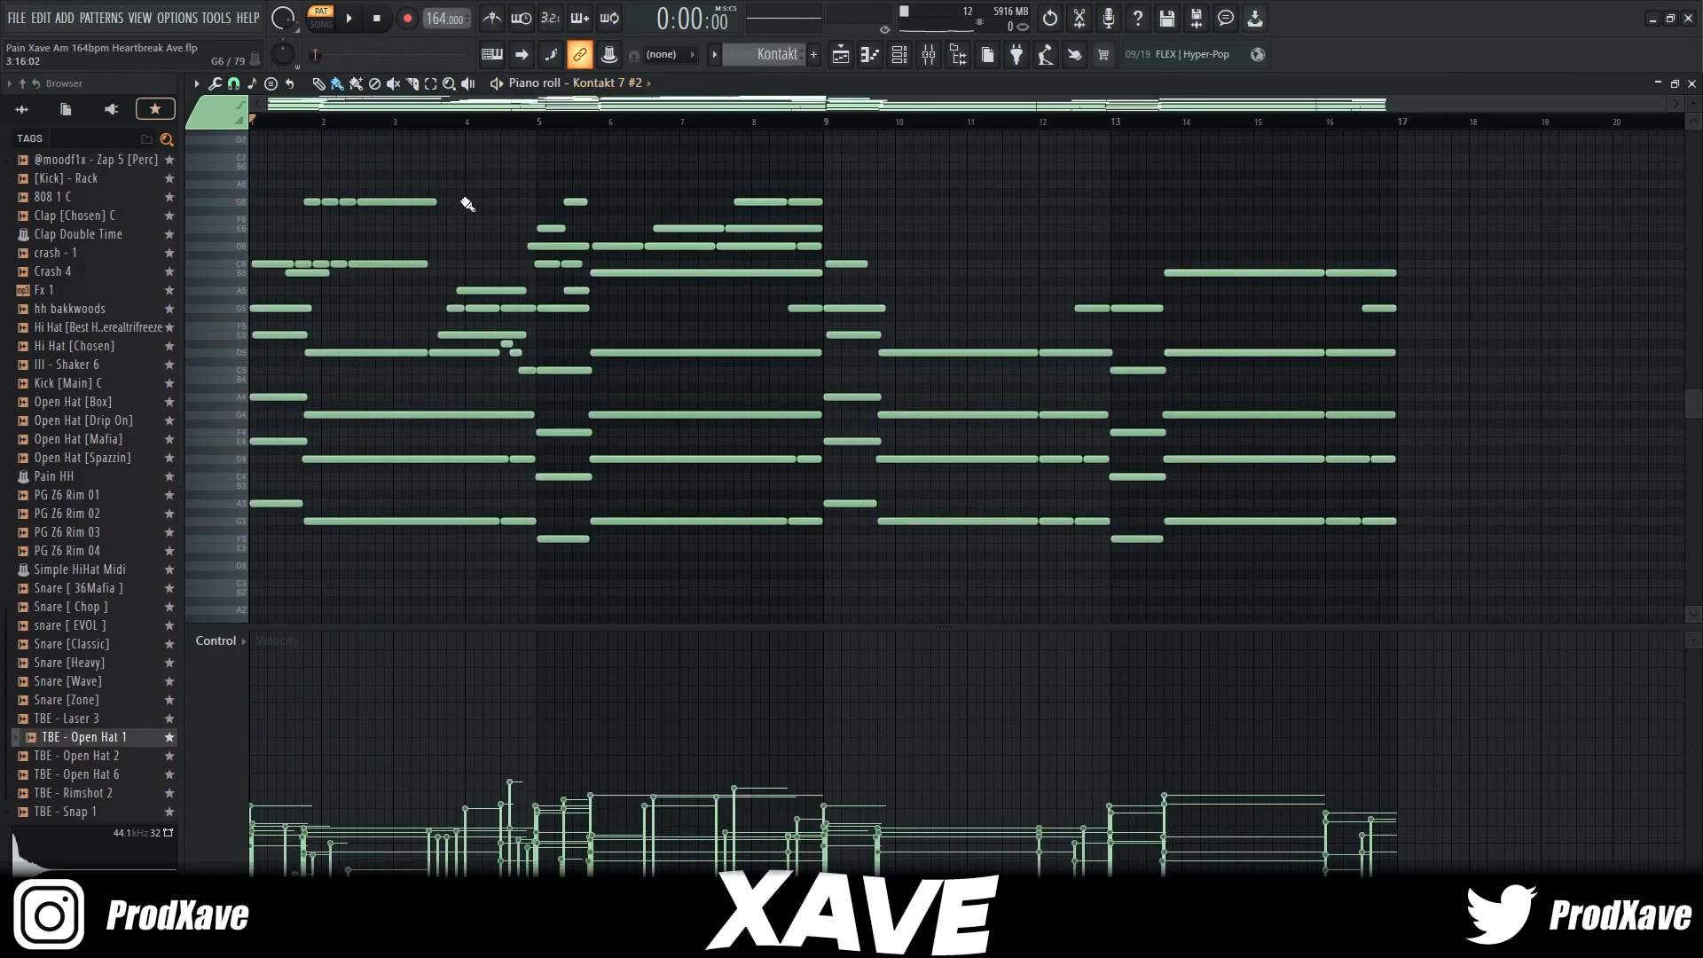
key(space)
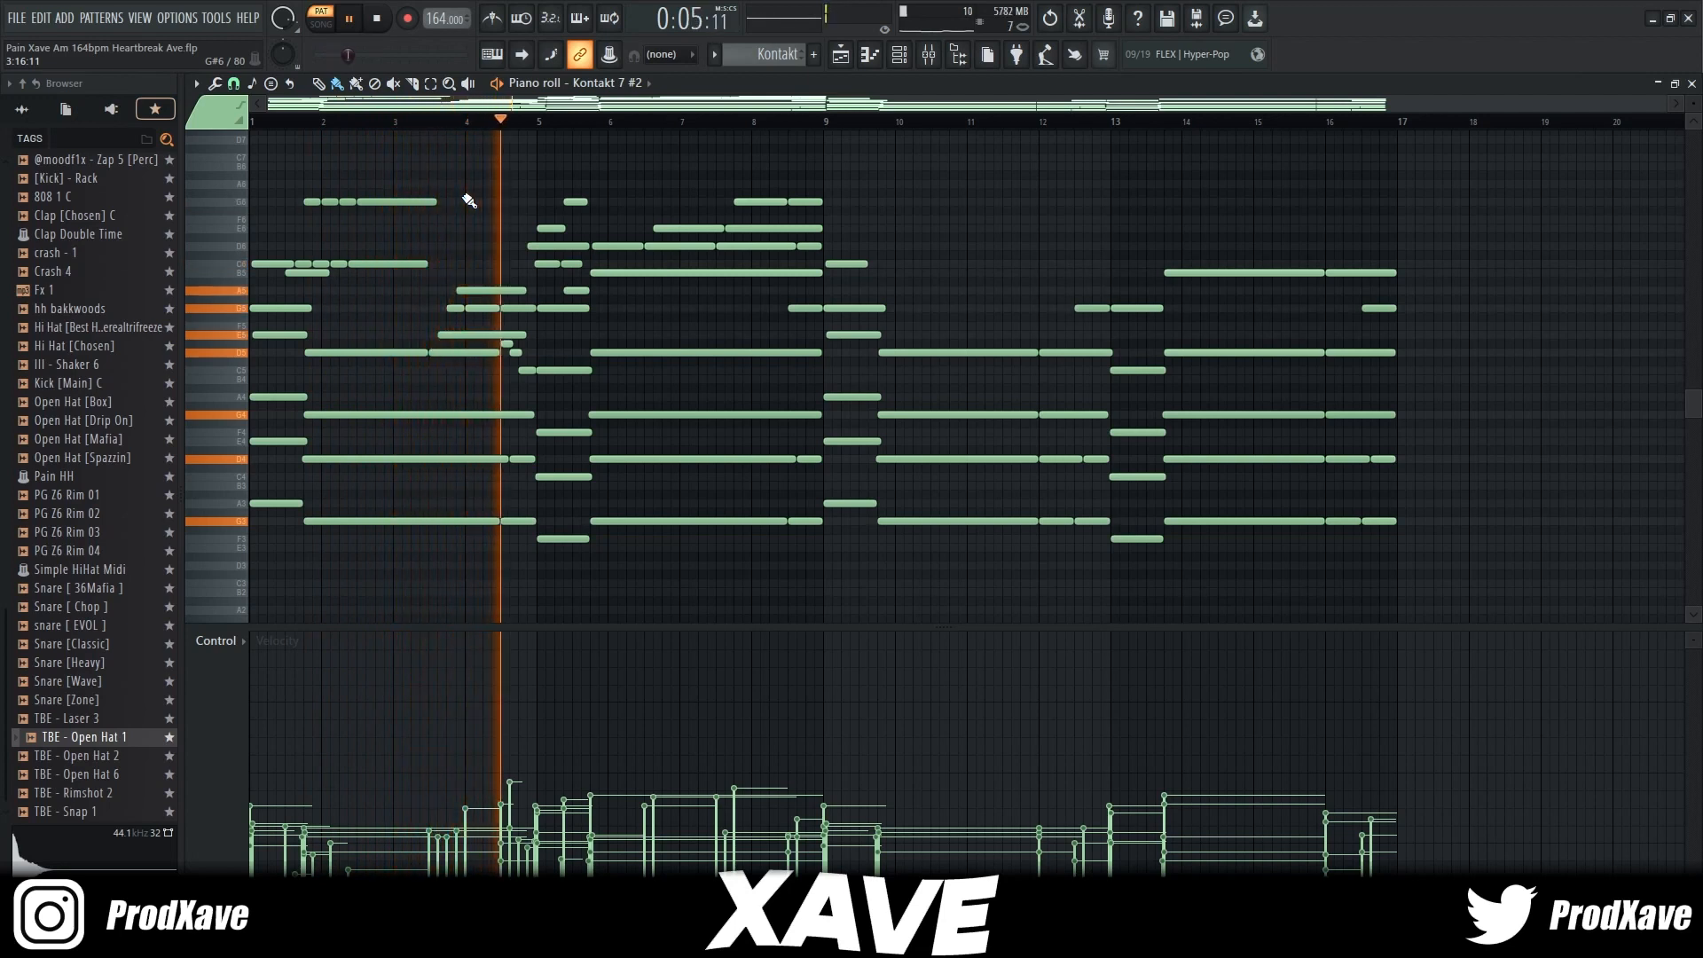
key(space)
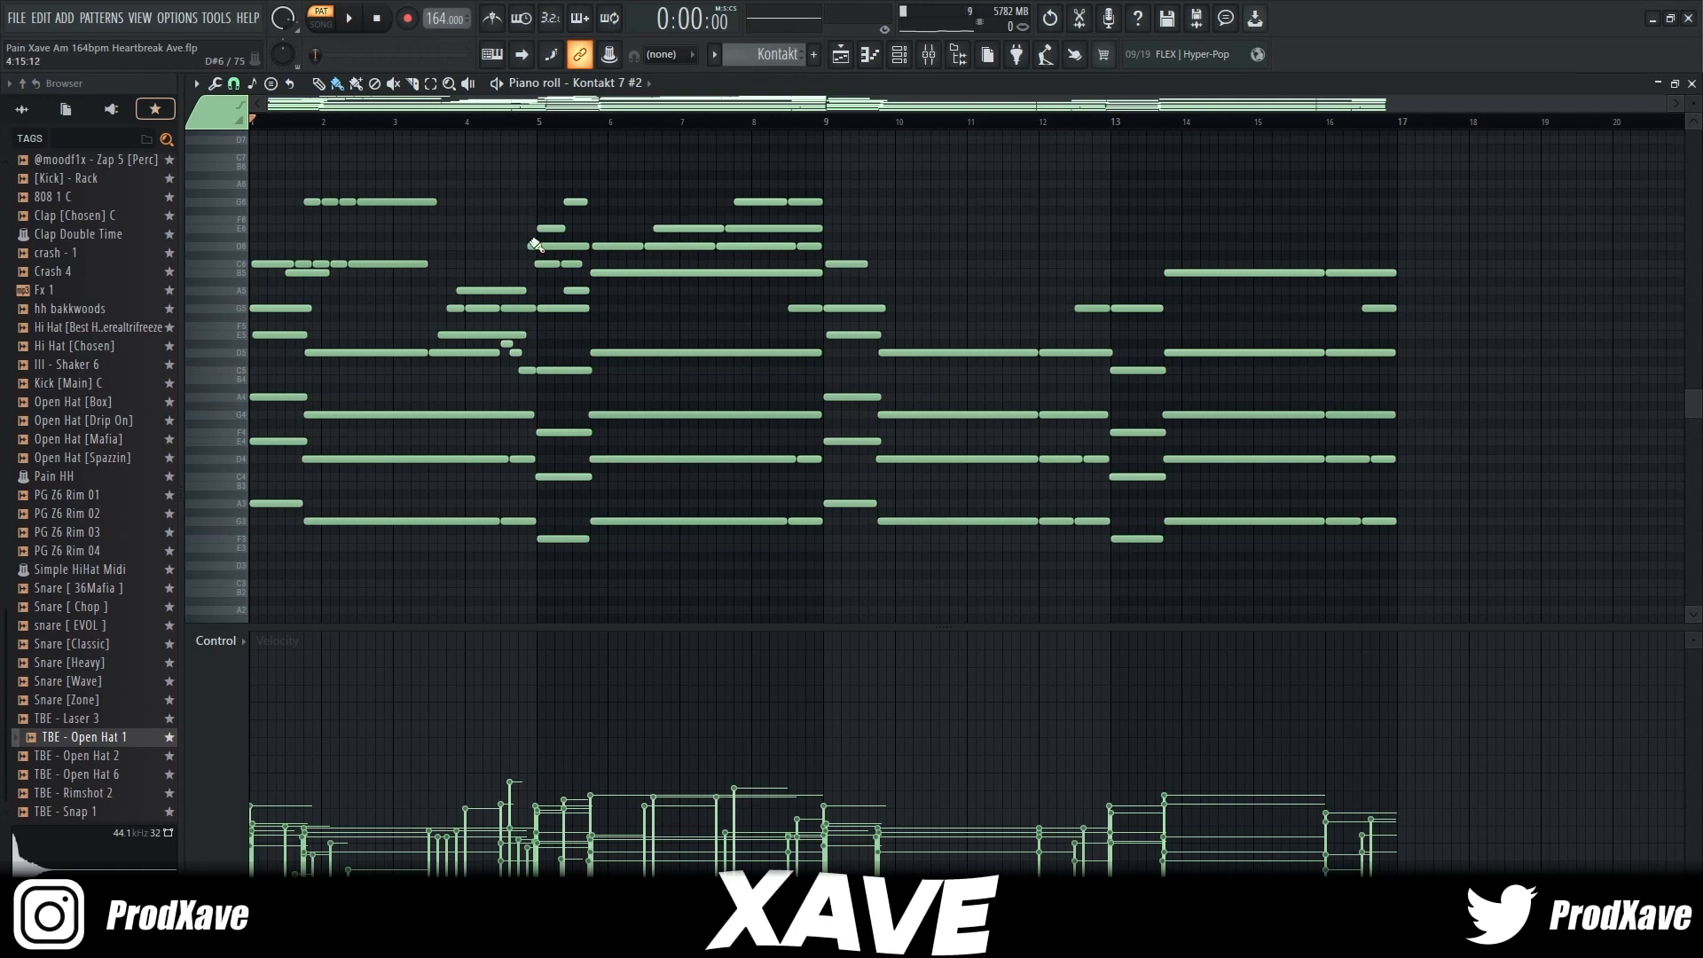
Place the playlist playhead at bar 5 and inspect the Xpand!2 instrument's preset from the channel rack.
key(F5)
click(482, 122)
scroll(483, 122, up, 3)
click(899, 55)
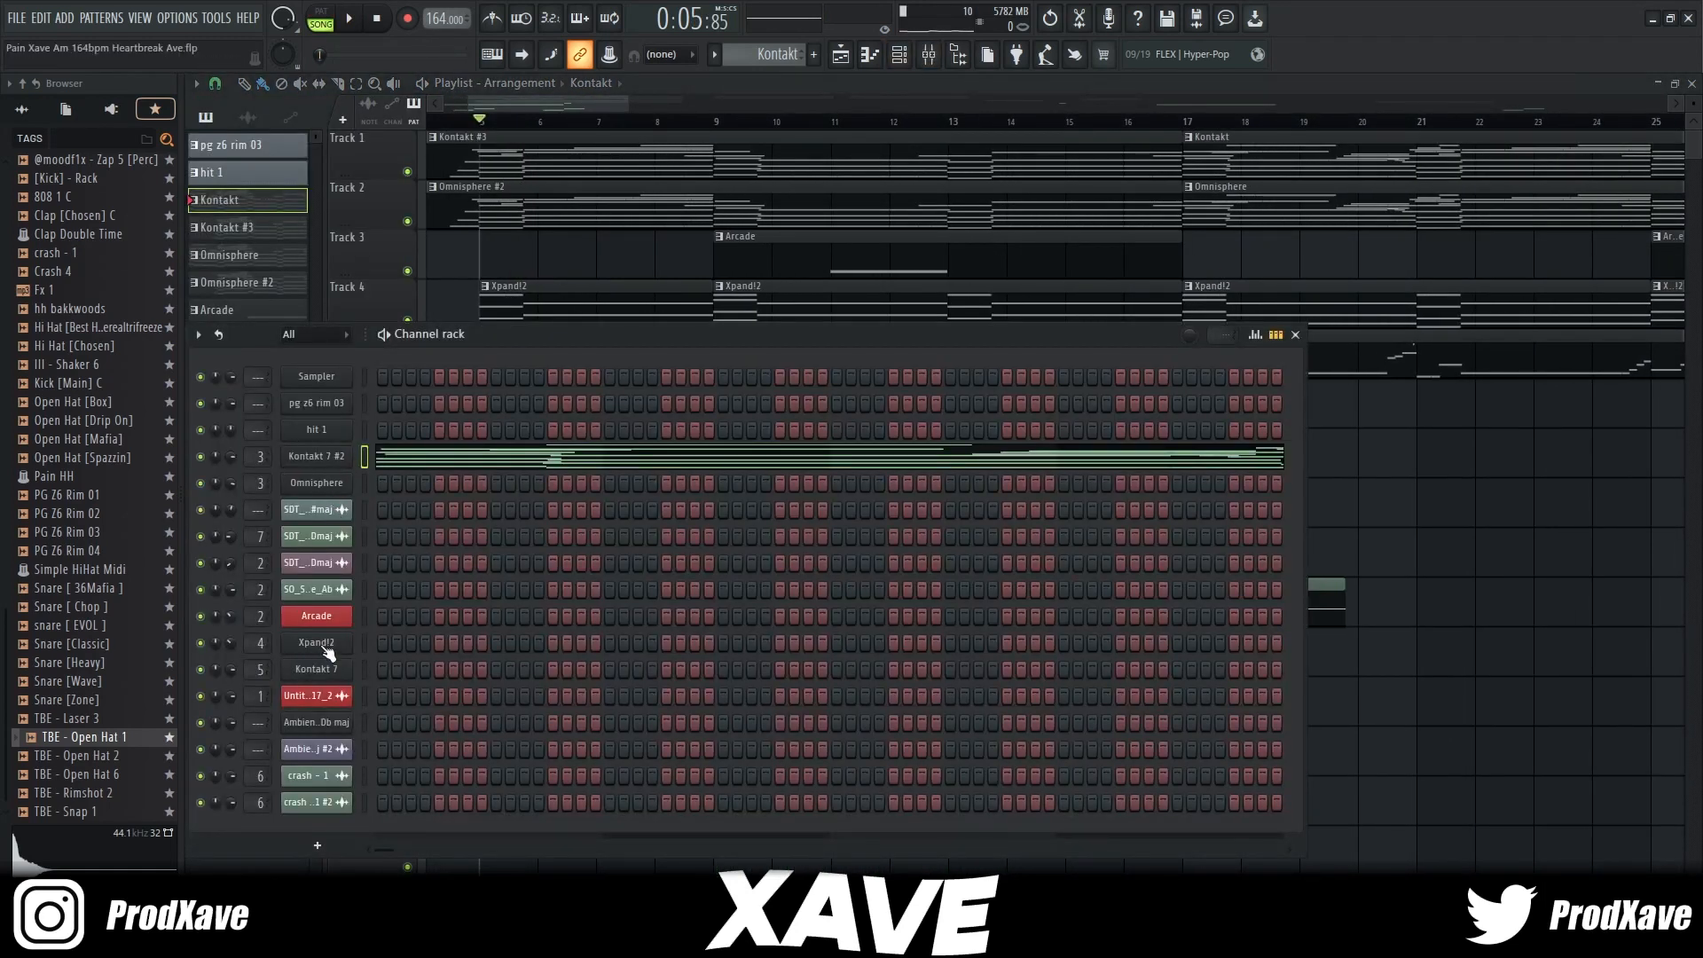
click(324, 646)
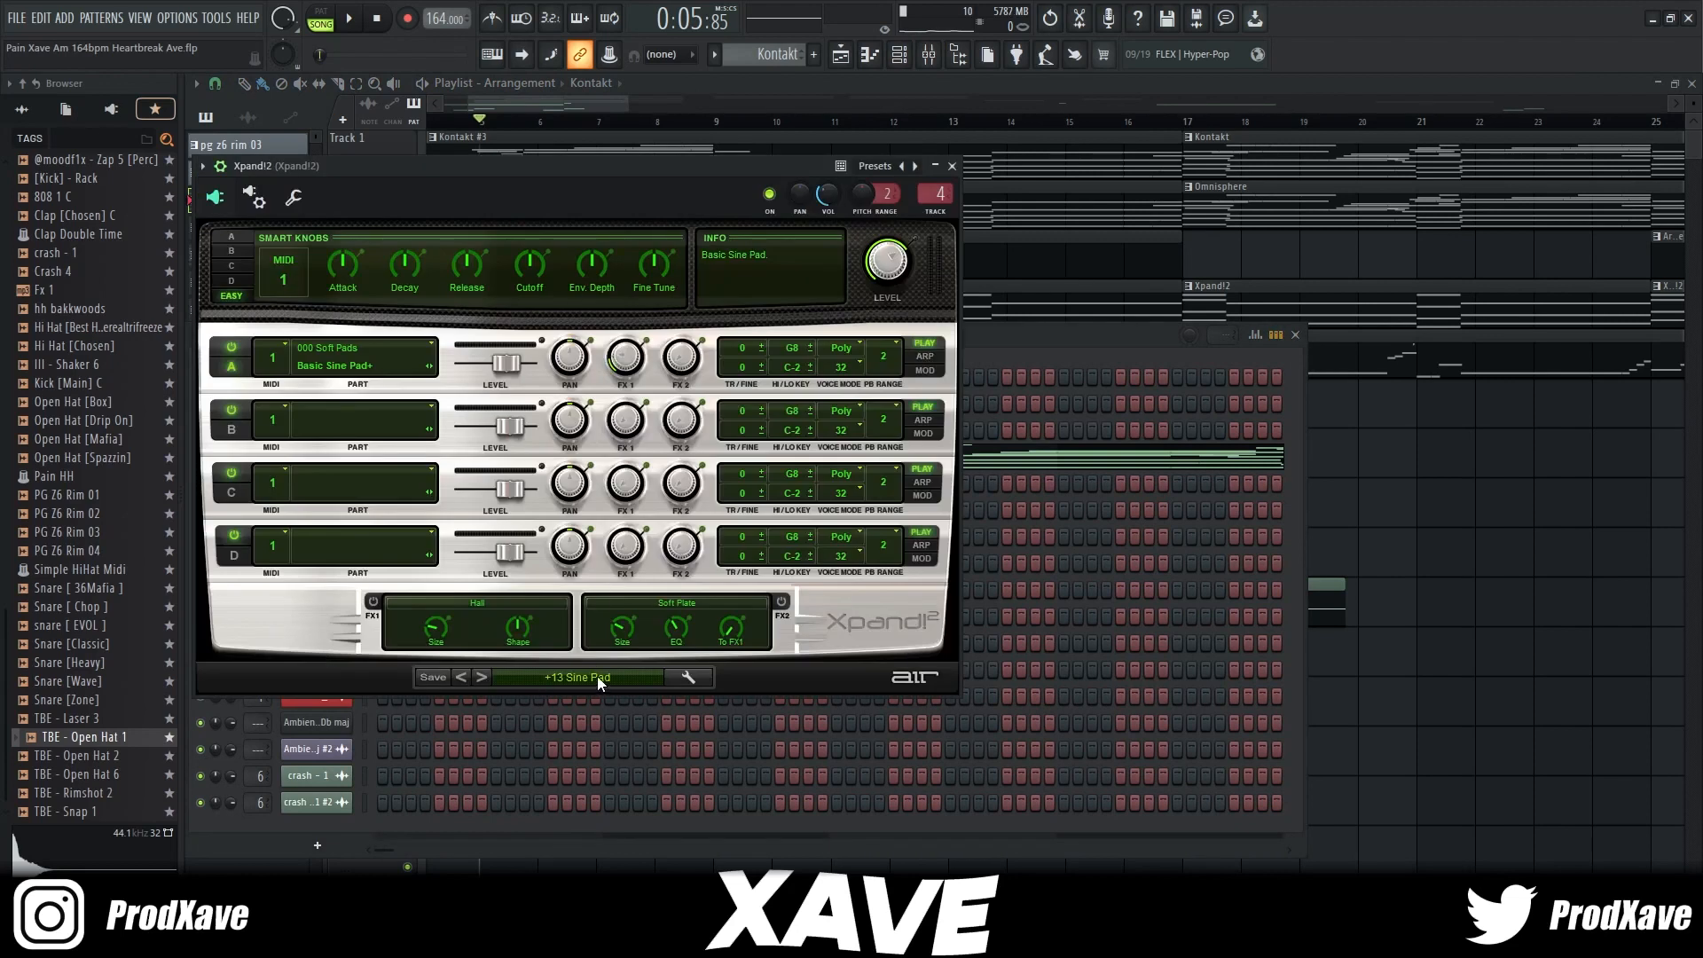
key(F12)
Open the Xpand!2 pattern in the piano roll and play it in pattern mode from bar 5.
double_click(552, 283)
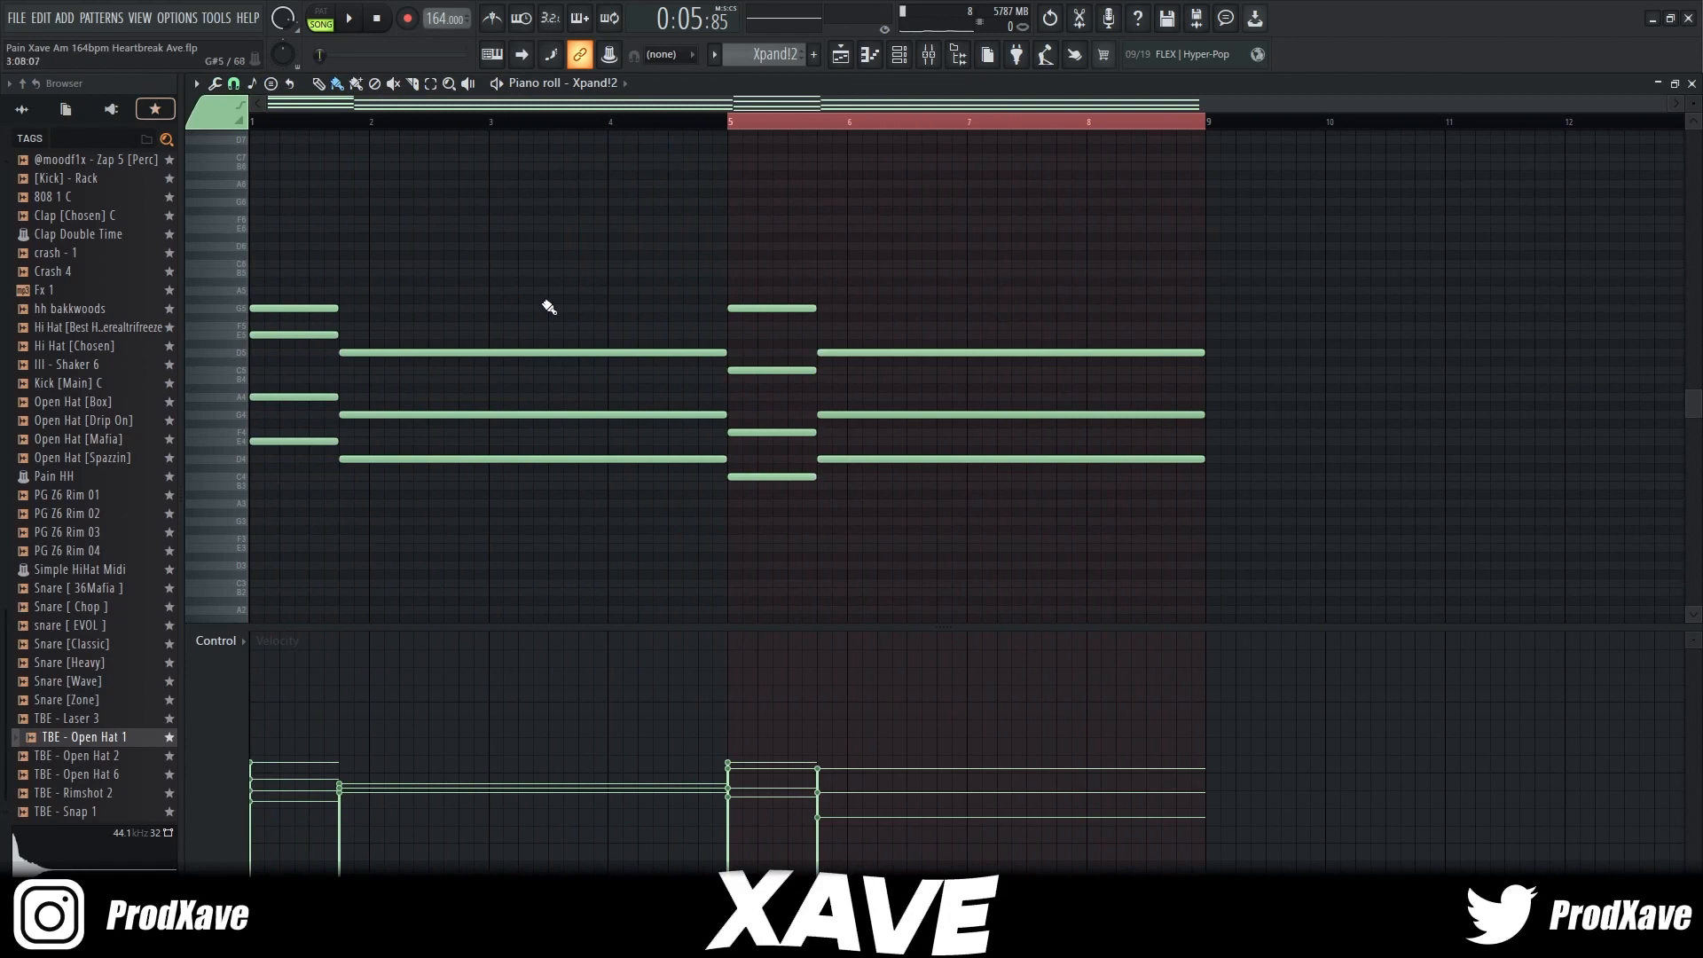
key(l)
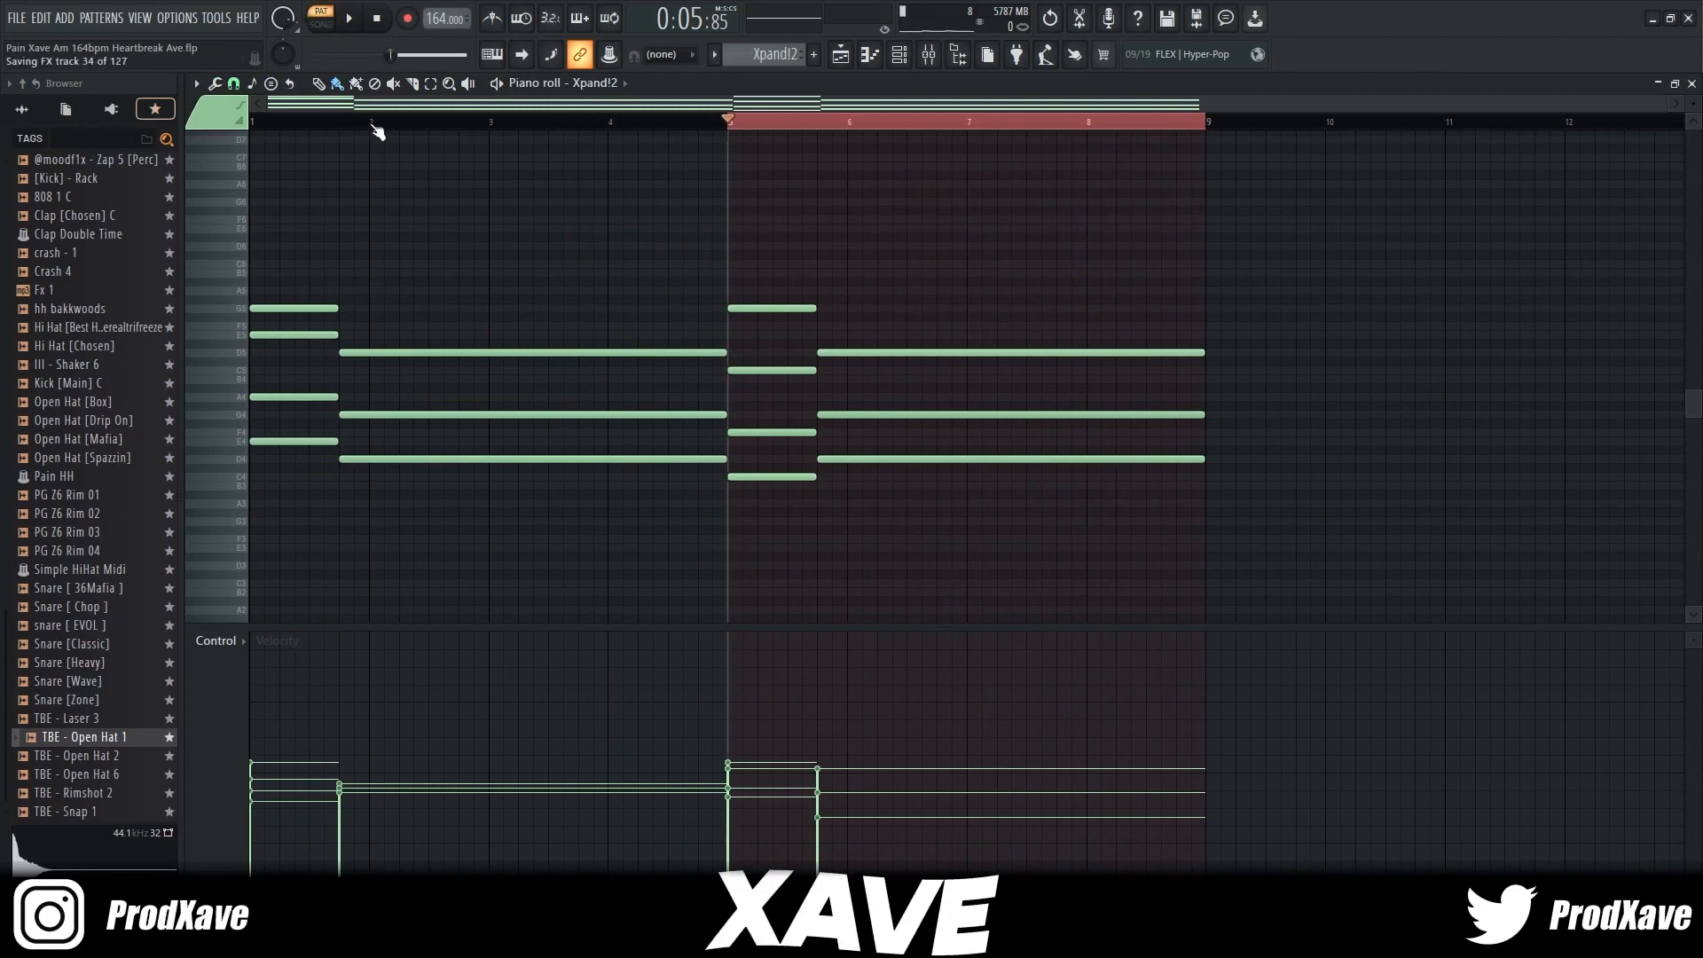
key(space)
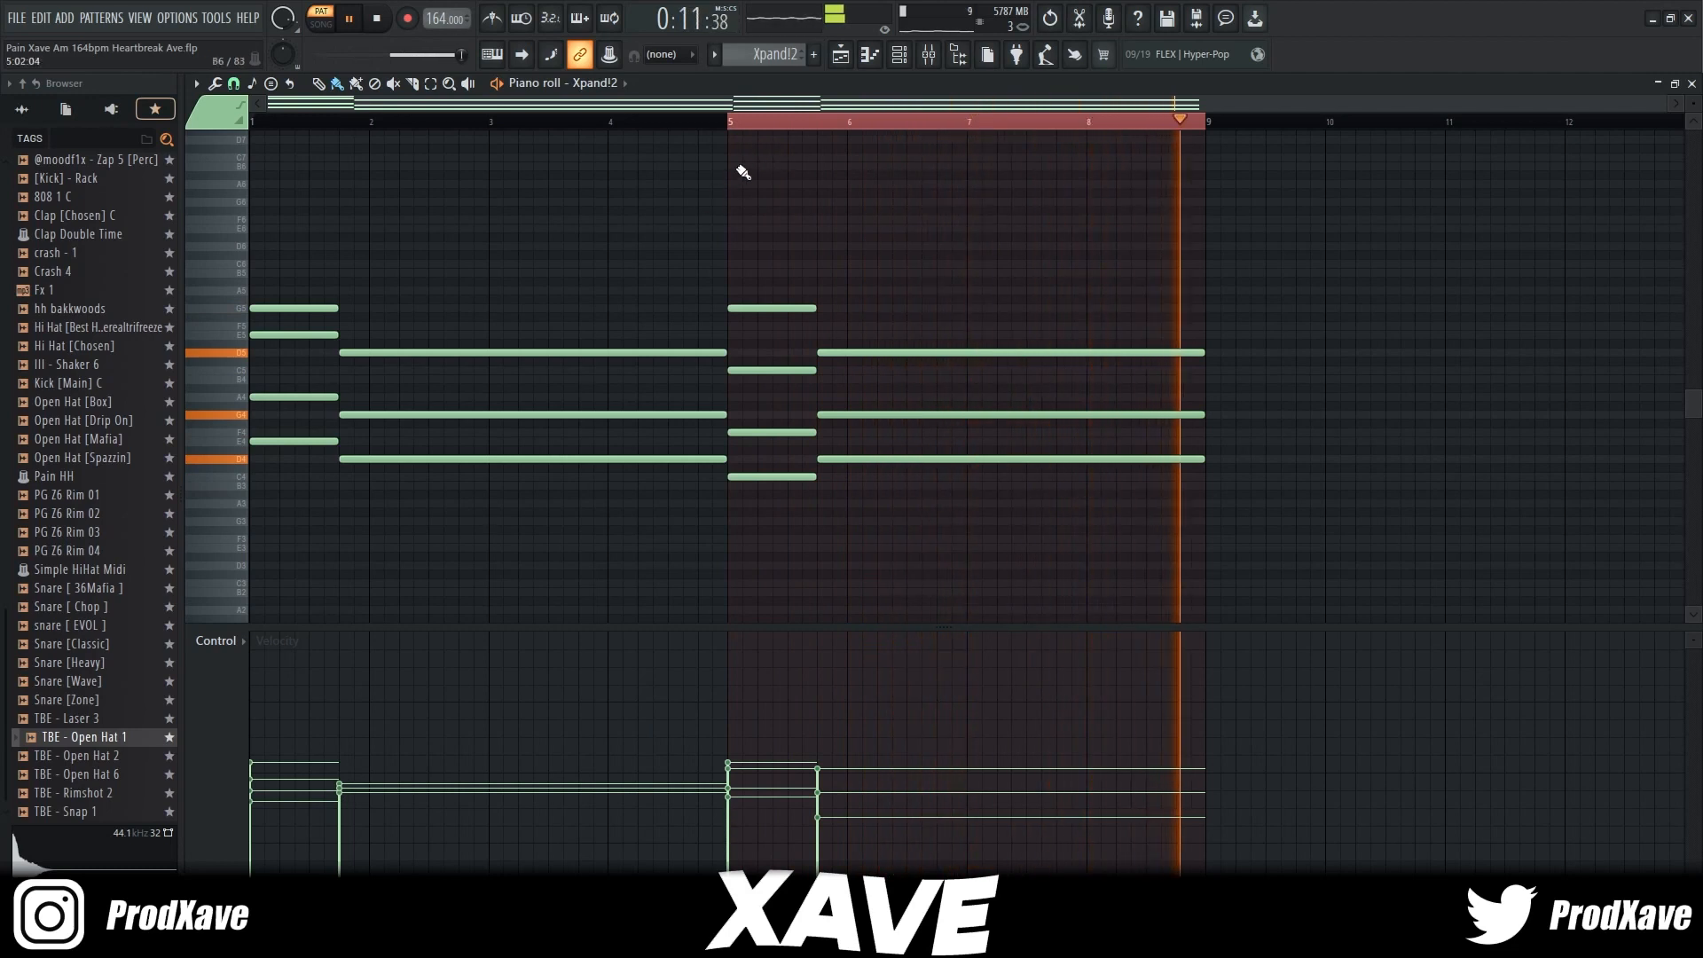
key(space)
Play the arrangement in the playlist from around bar 87, stop it and bring the playhead back to bar 5.
key(F5)
click(766, 126)
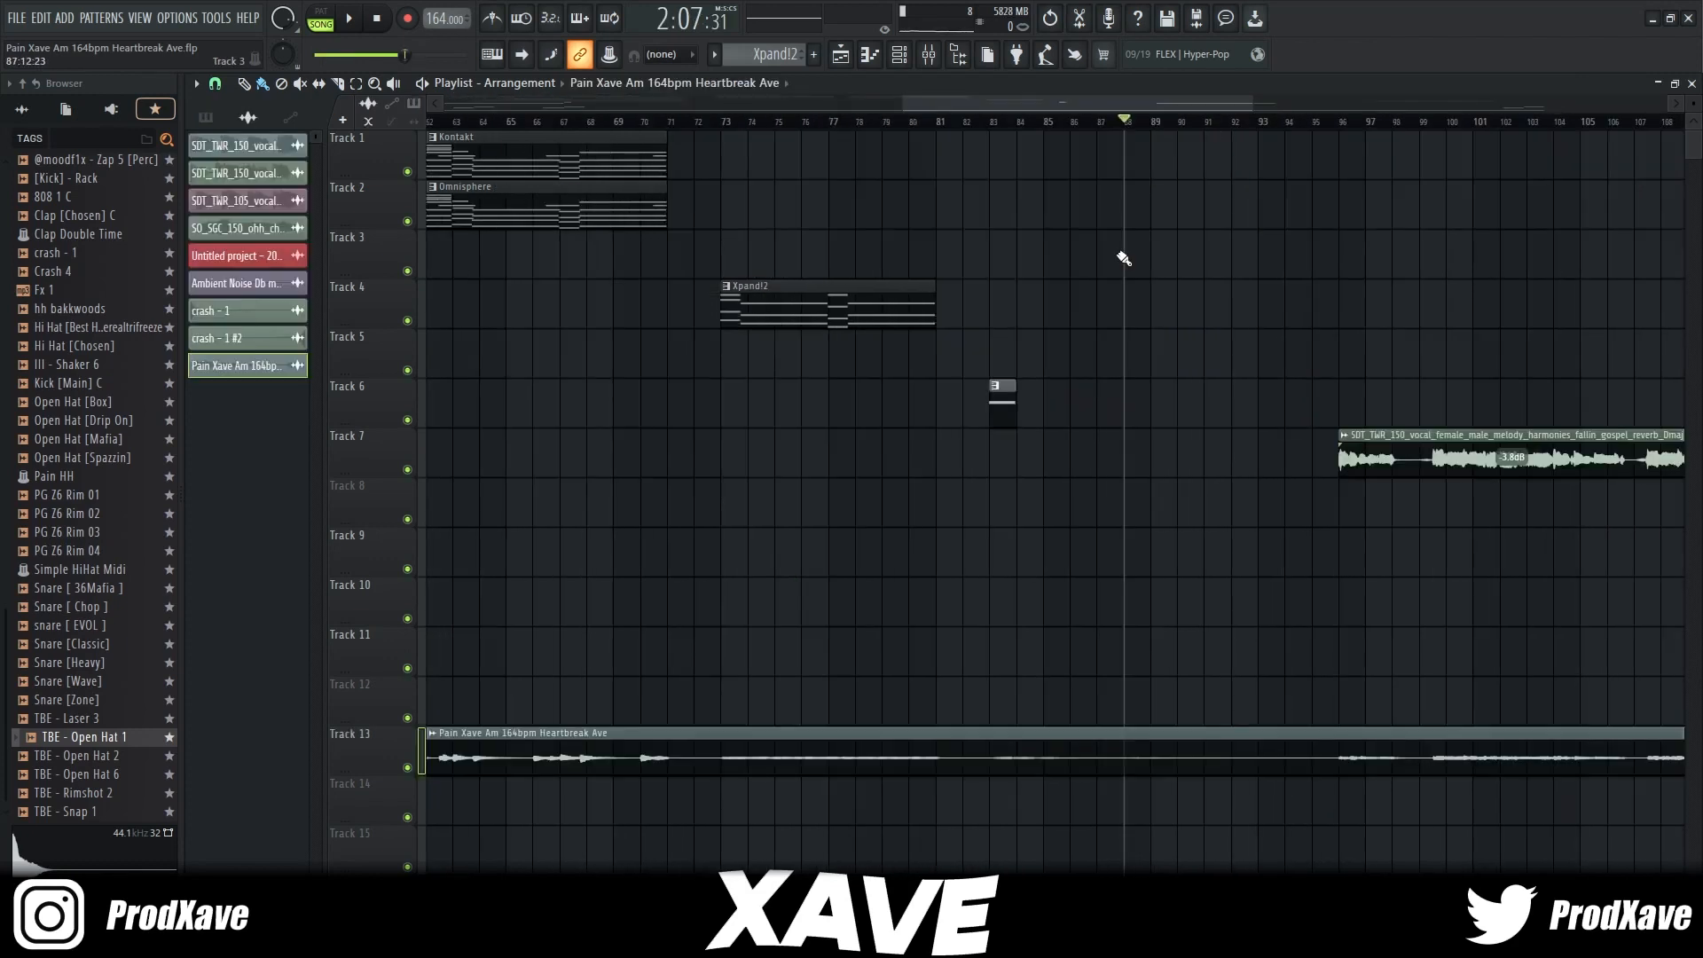
key(space)
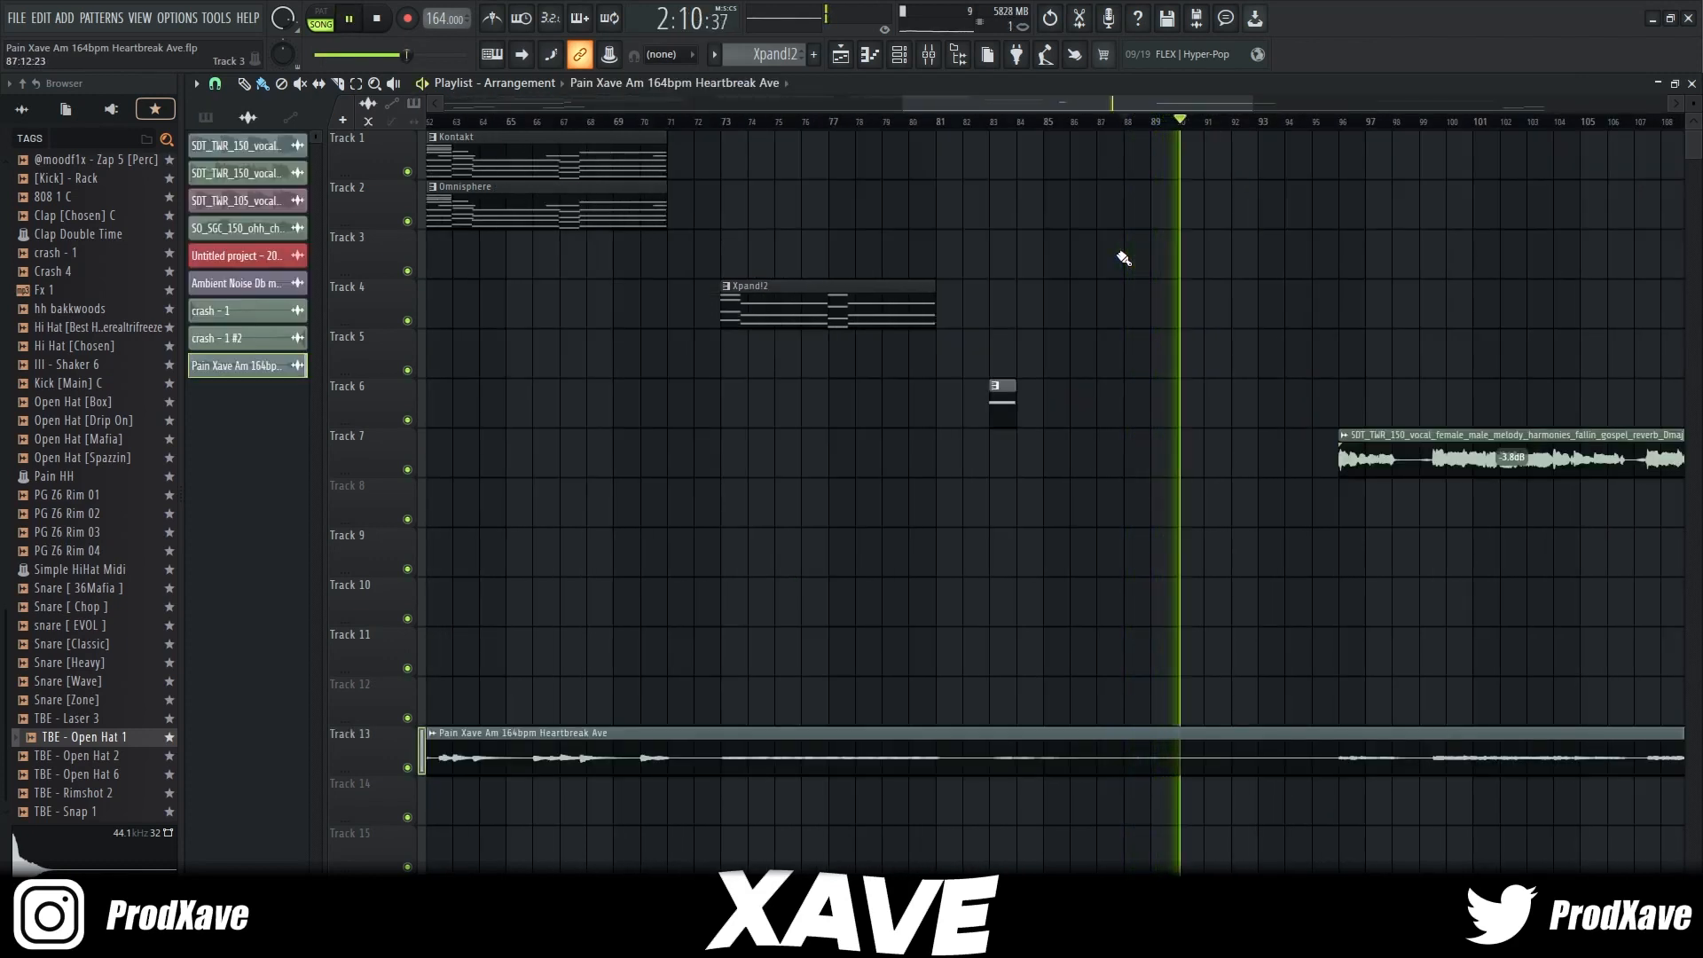
key(space)
mouse_move(462, 129)
mouse_down()
mouse_move(339, 129)
mouse_move(530, 130)
mouse_move(493, 132)
mouse_up()
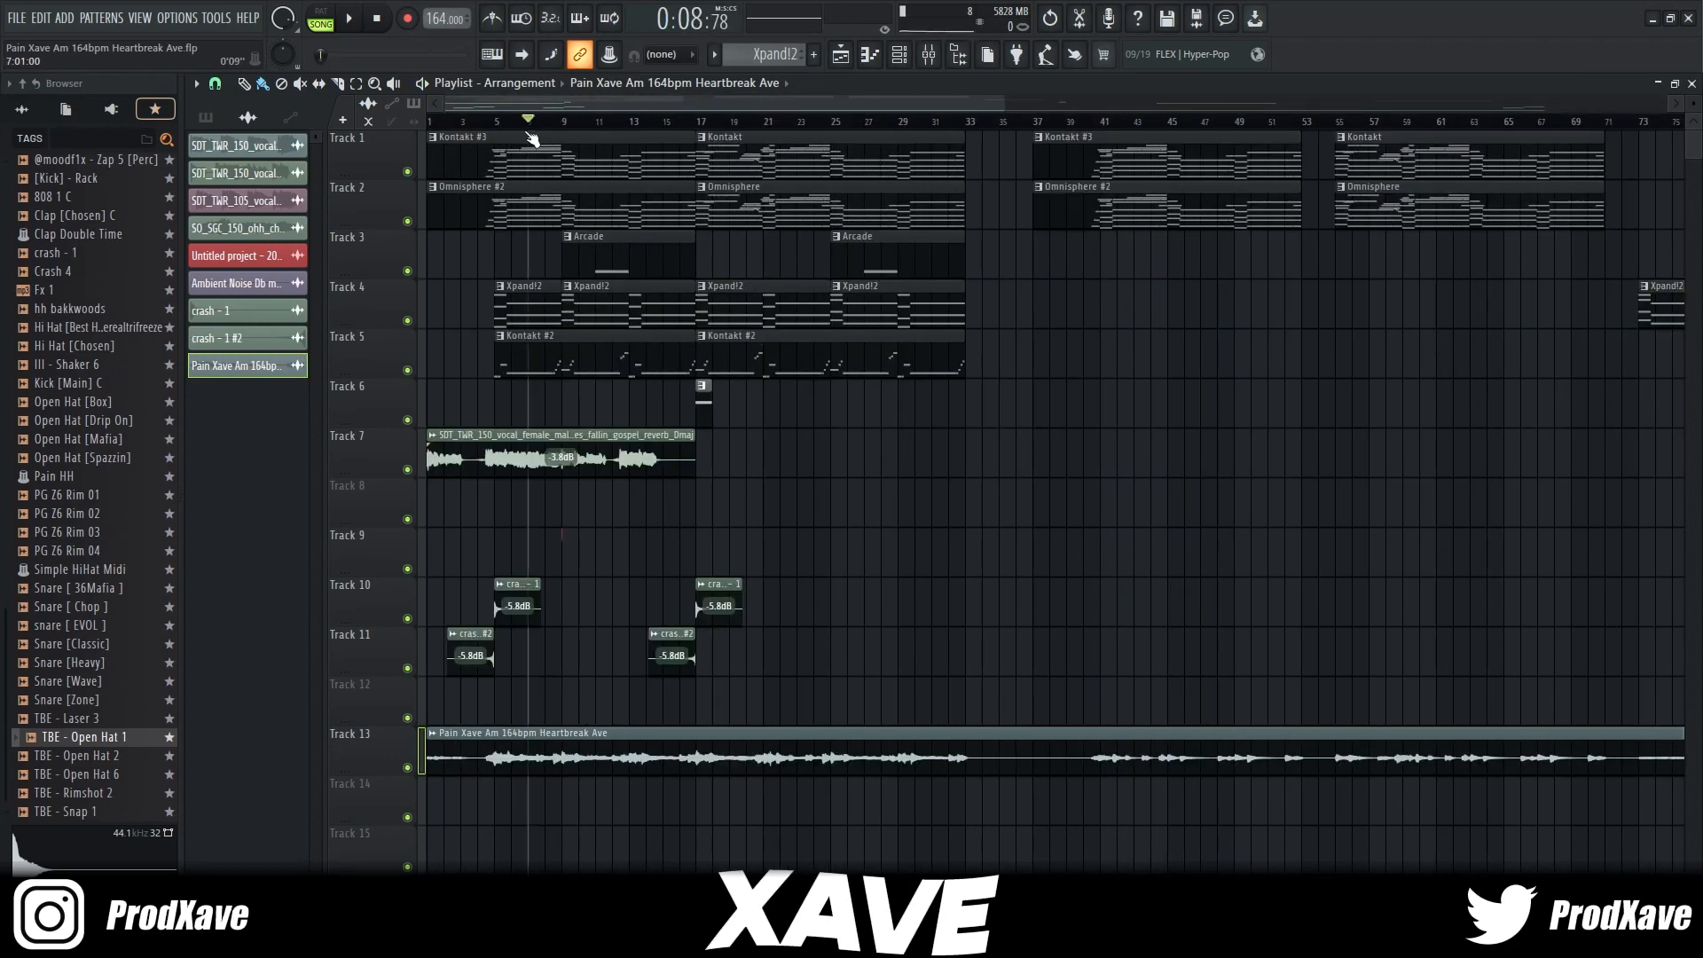
Open the Kontakt 7 instrument routed to mixer track 5 from the channel rack and close its window.
click(909, 58)
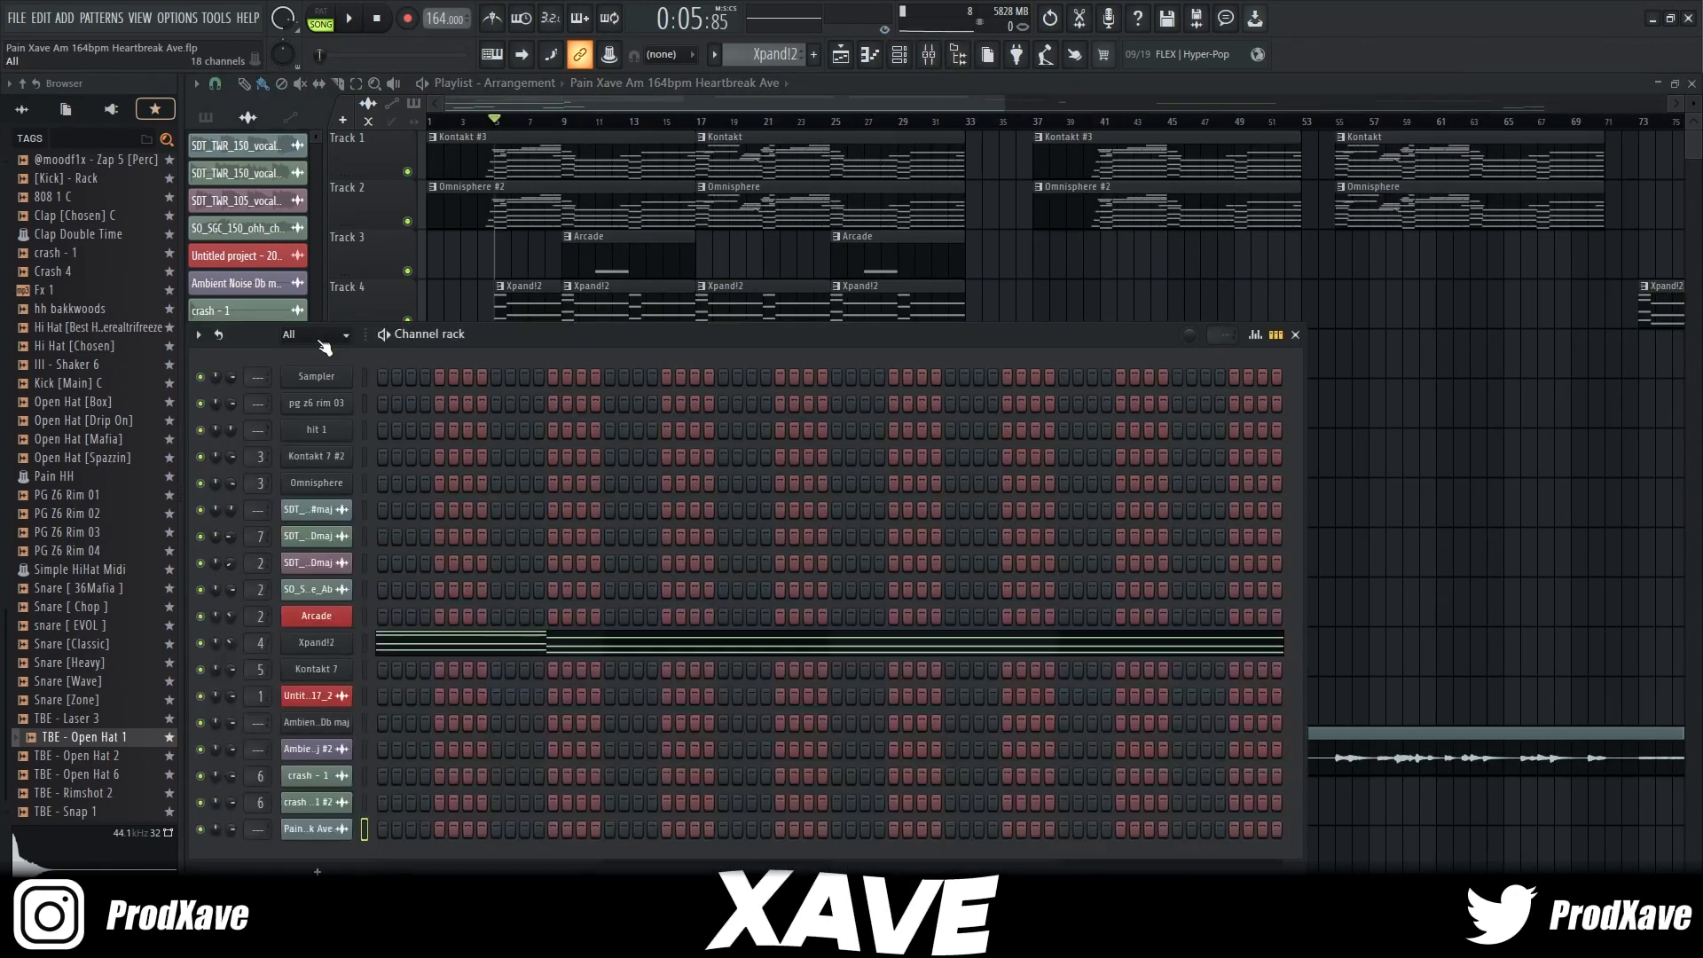
click(315, 670)
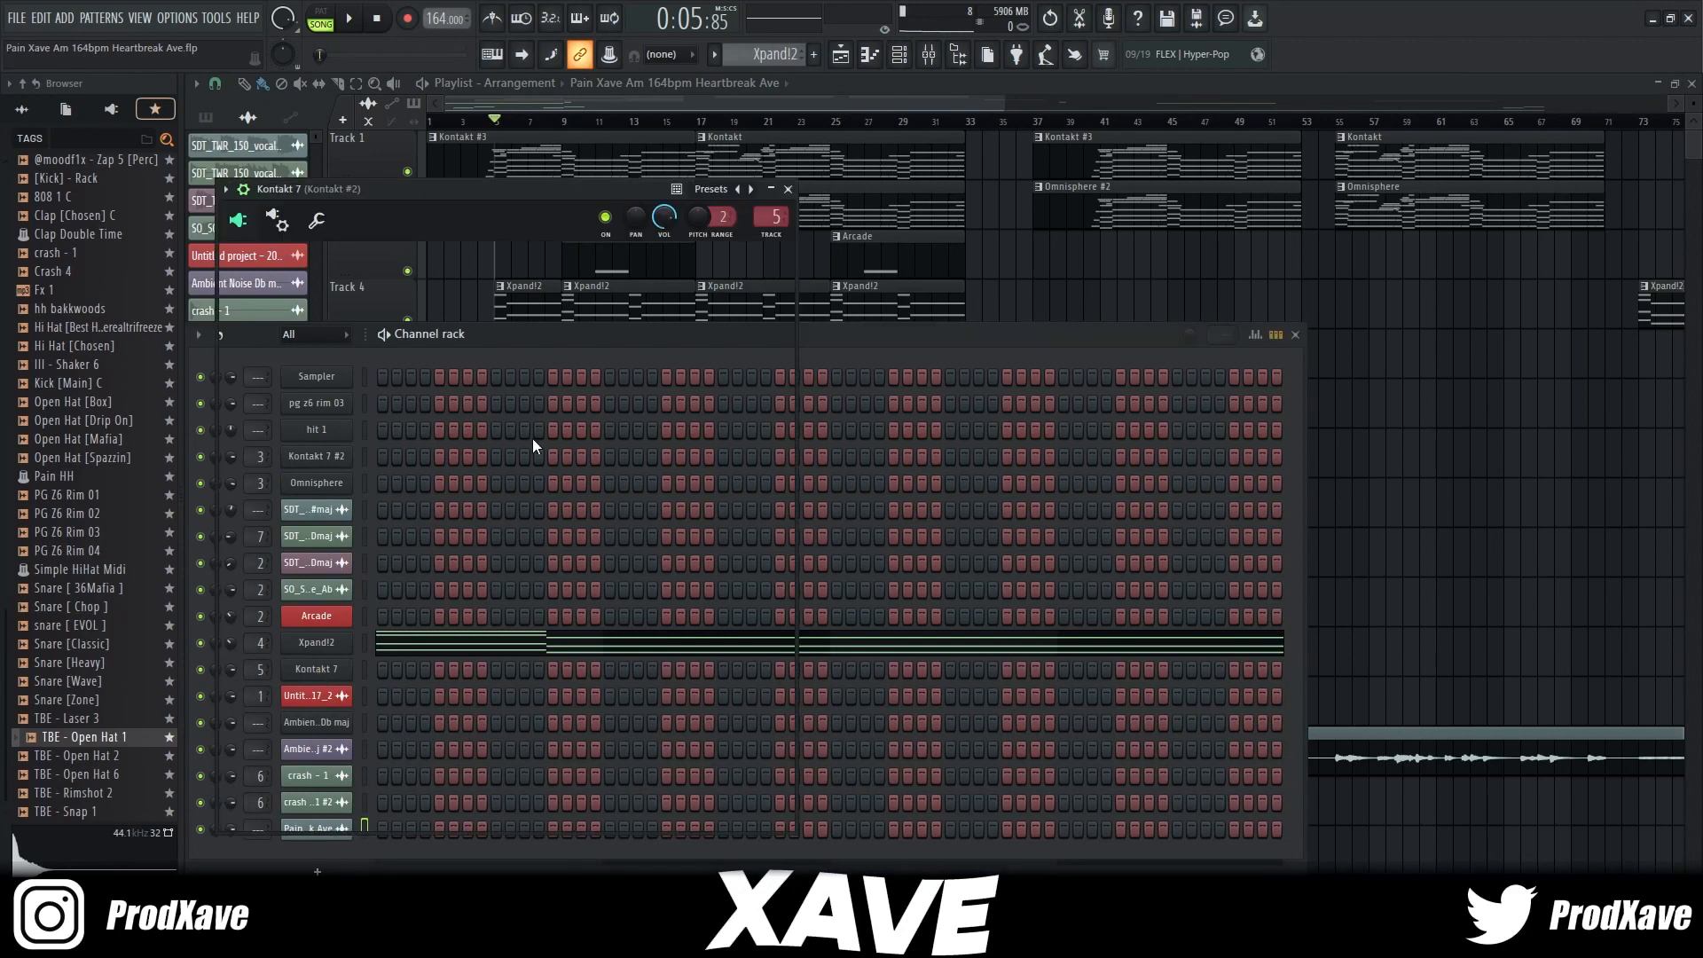
click(790, 190)
Inspect the Piano mixer track's effects in order: Fruity parametric EQ 2, EffectRack, the second Fruity parametric EQ 2, ValhallaDelay and ValhallaVintageVerb.
key(F9)
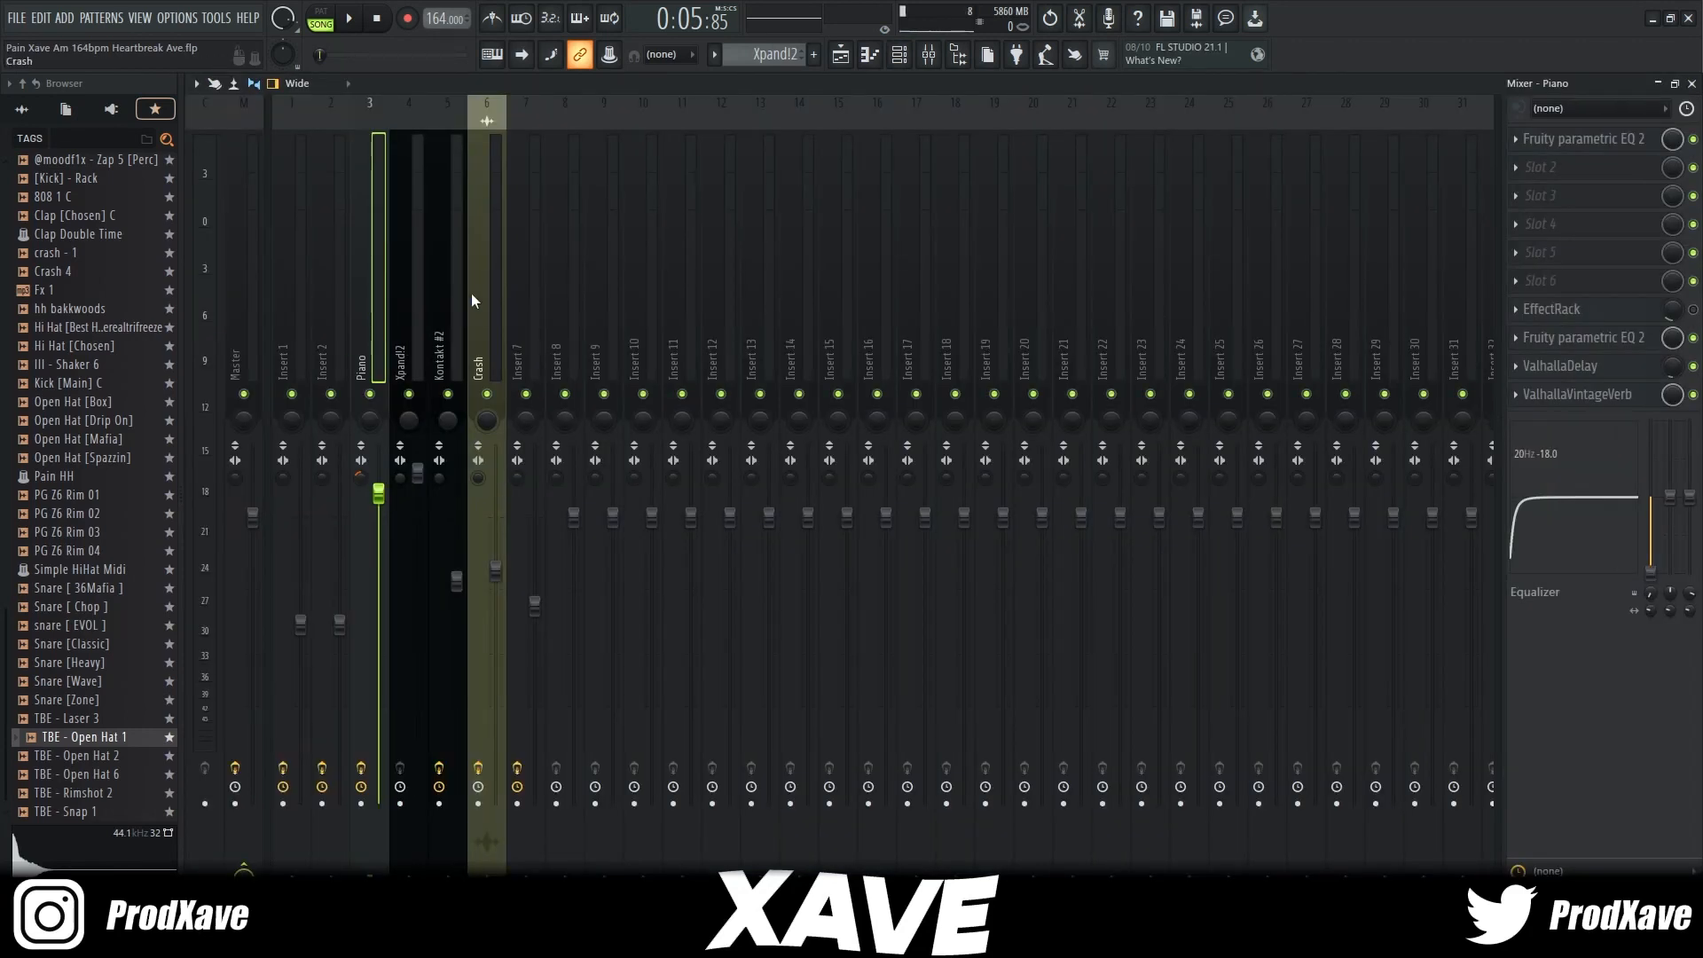
click(1586, 139)
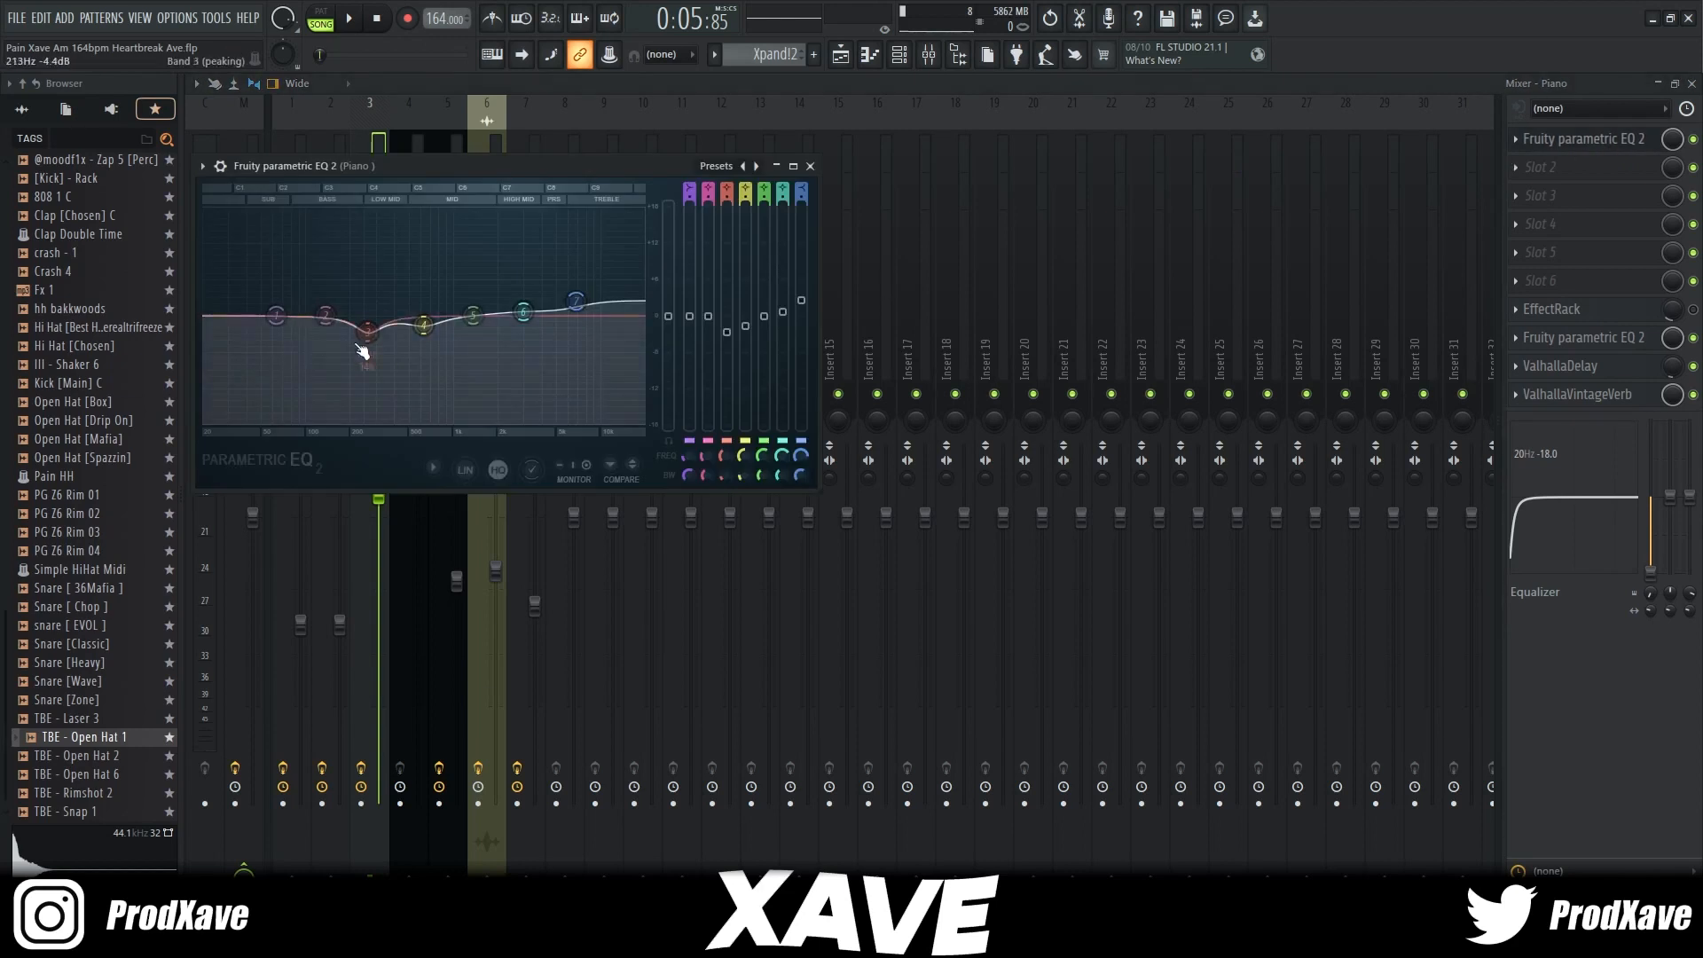
click(1568, 311)
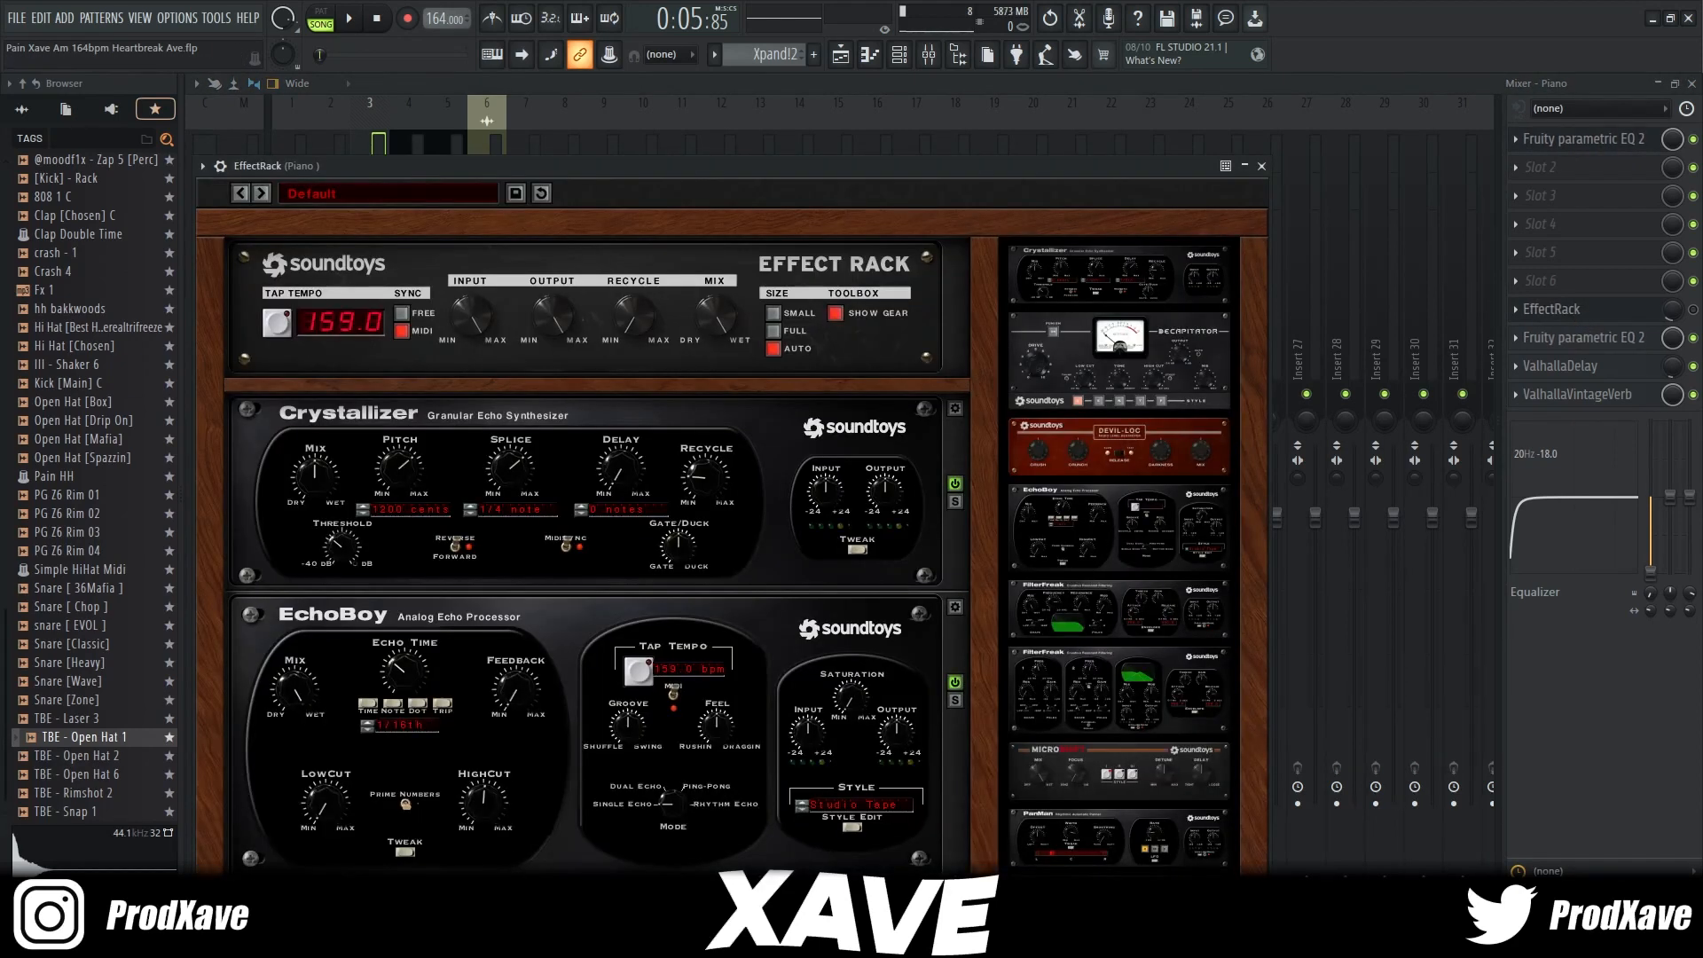
click(1613, 343)
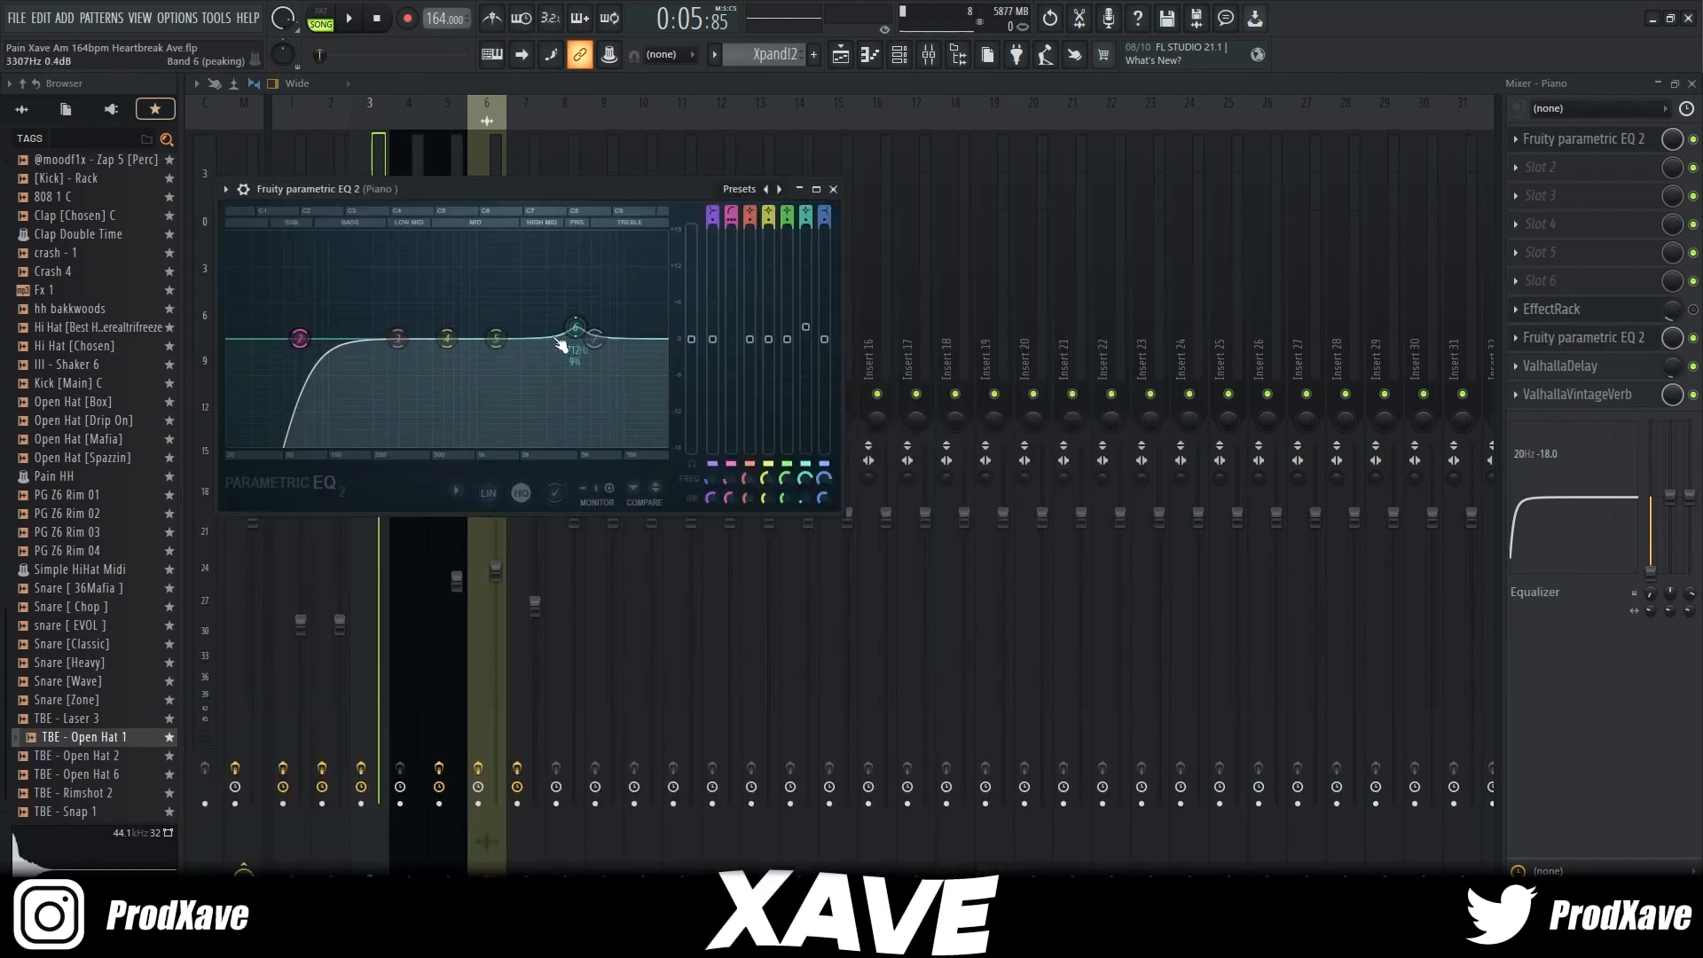
click(1597, 368)
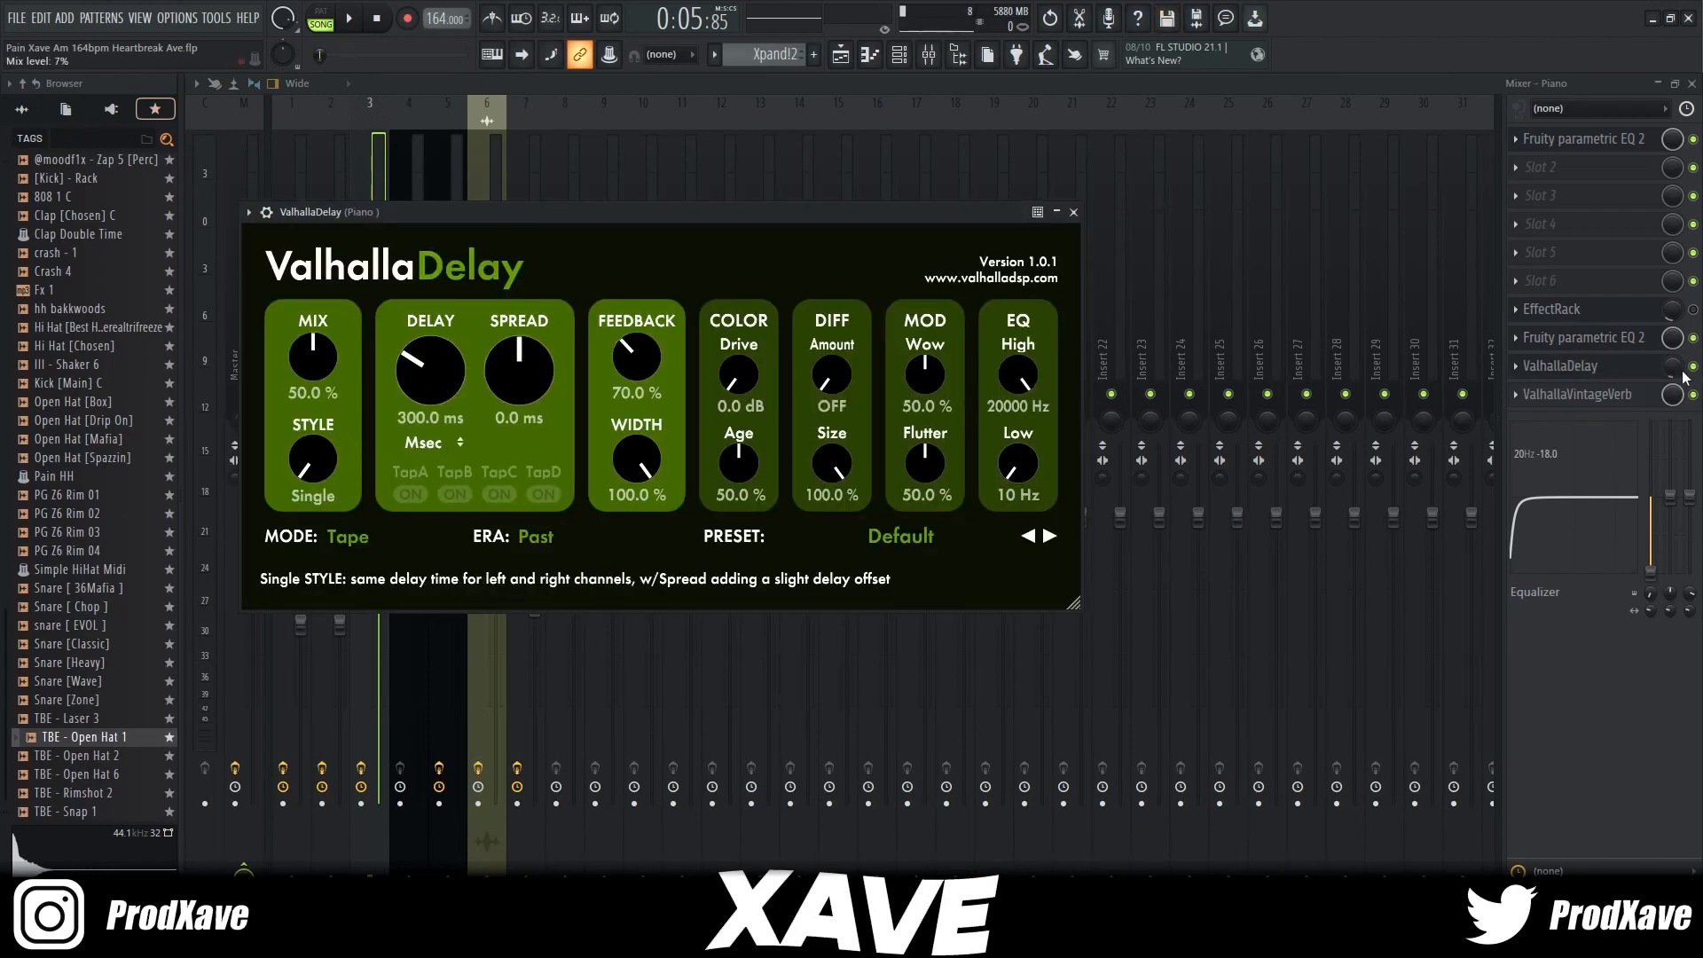
click(1642, 396)
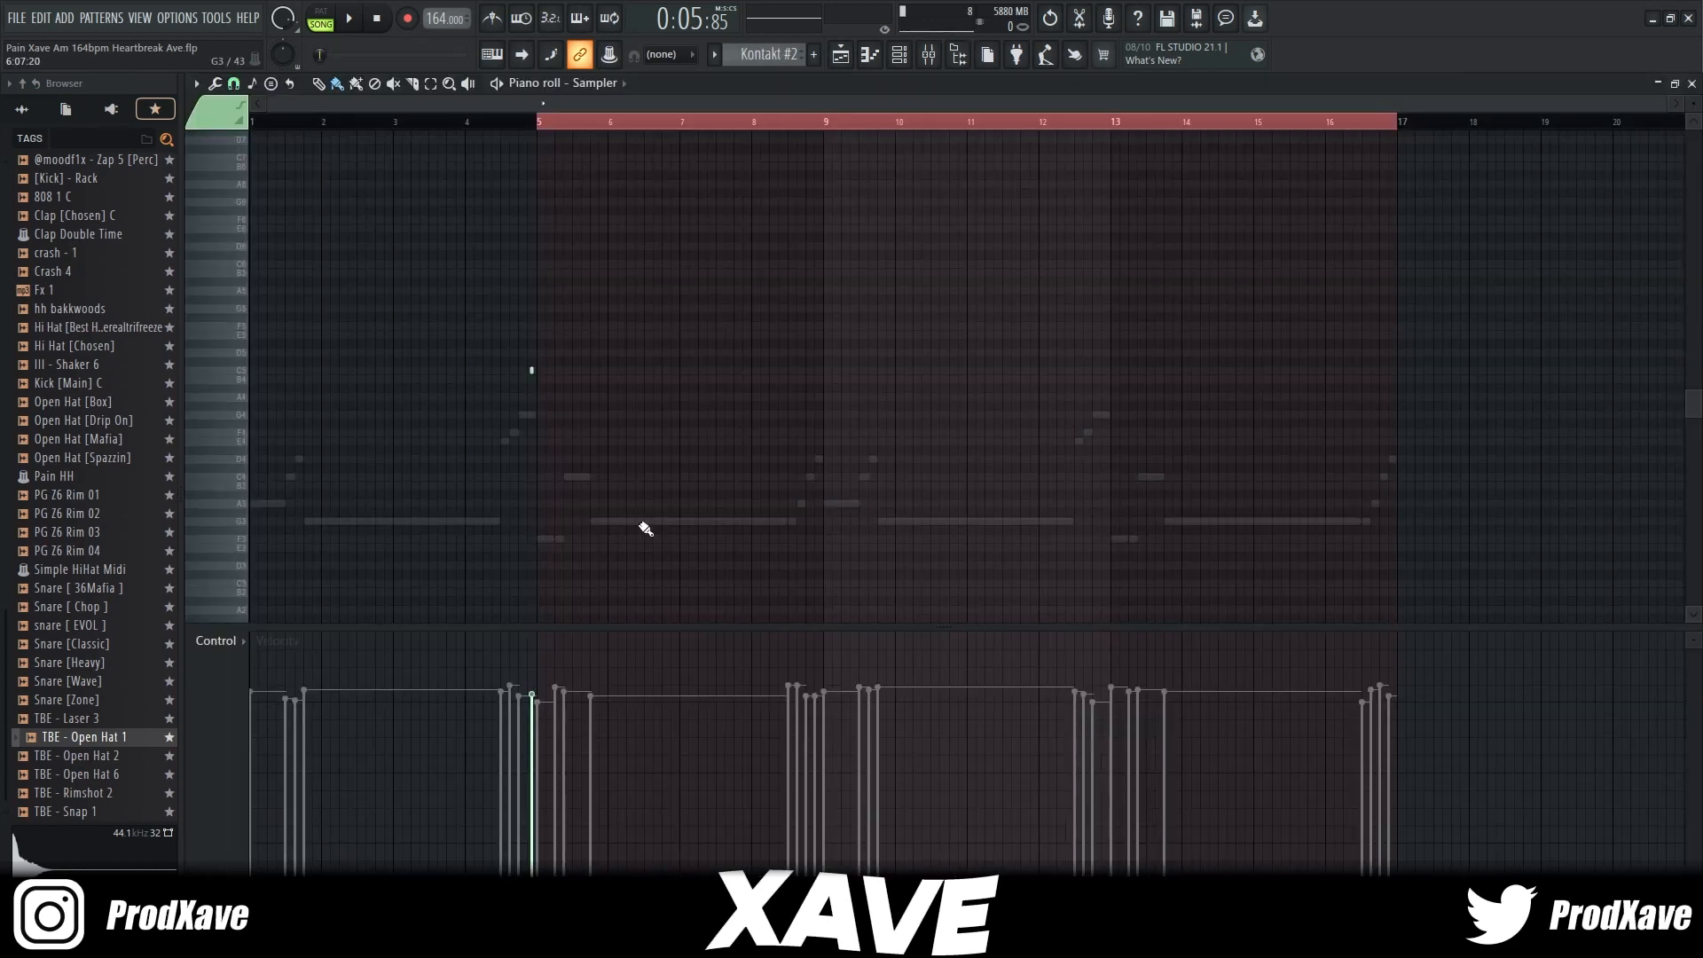
Show the Kontakt 7 notes of the Kontakt #2 pattern in the piano roll and switch playback to pattern mode.
right_click(642, 522)
right_click(642, 521)
scroll(544, 355, up, 3)
scroll(539, 172, down, 3)
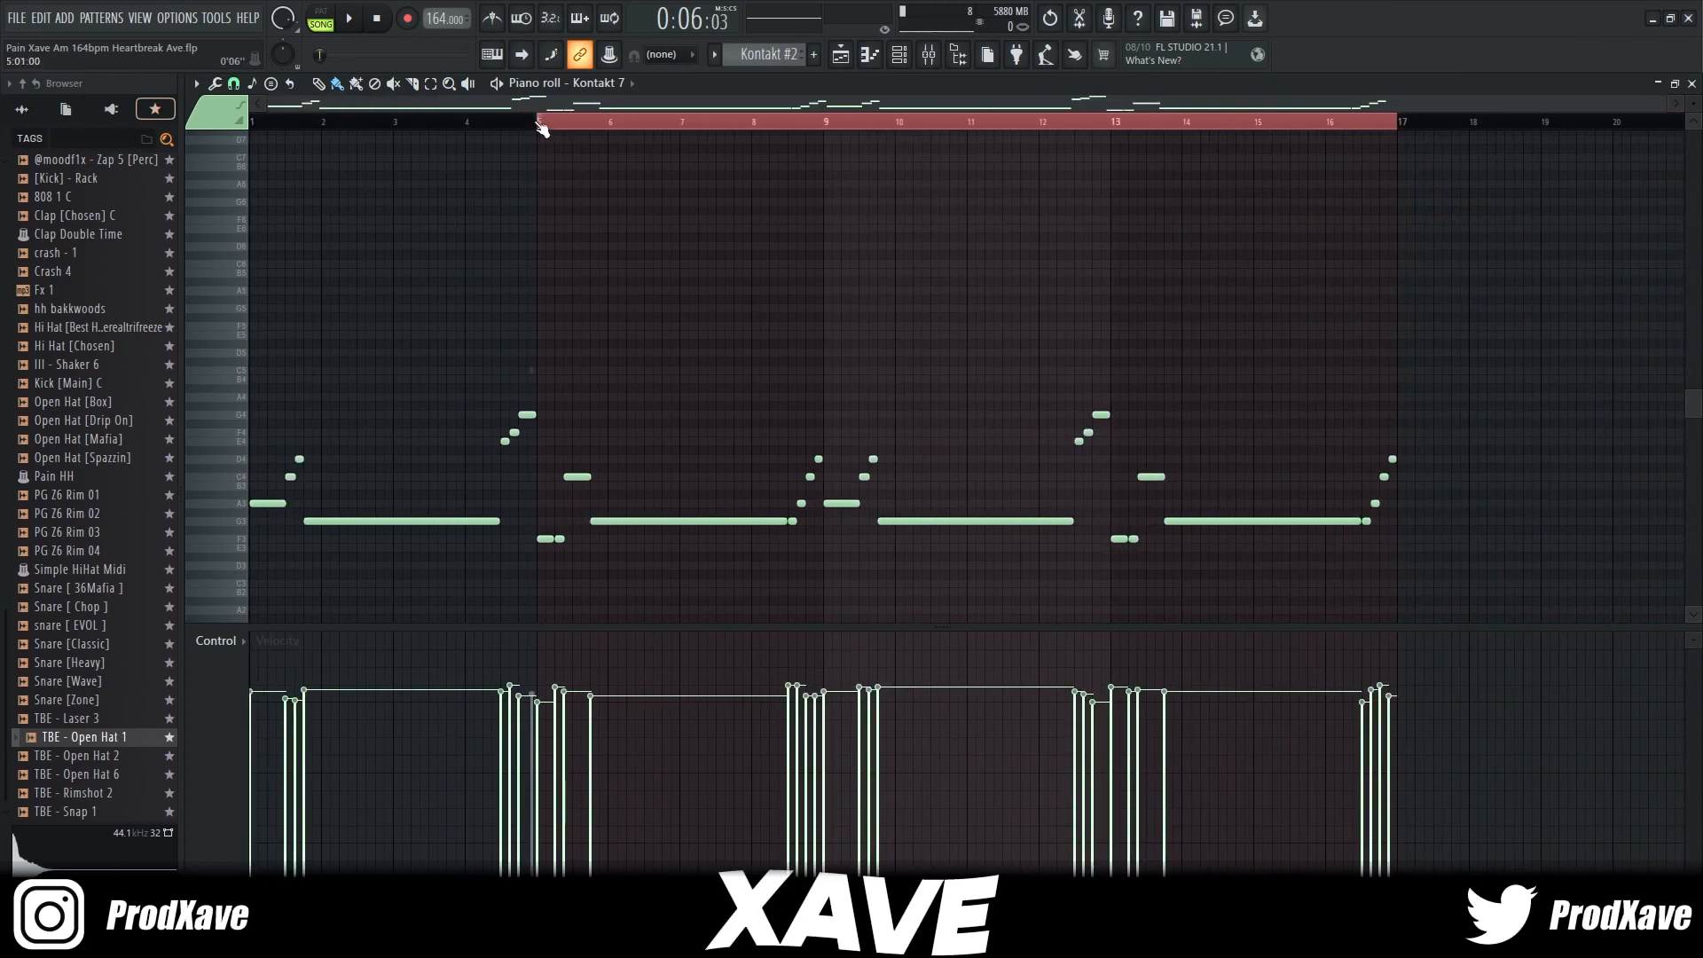
scroll(327, 305, down, 2)
key(l)
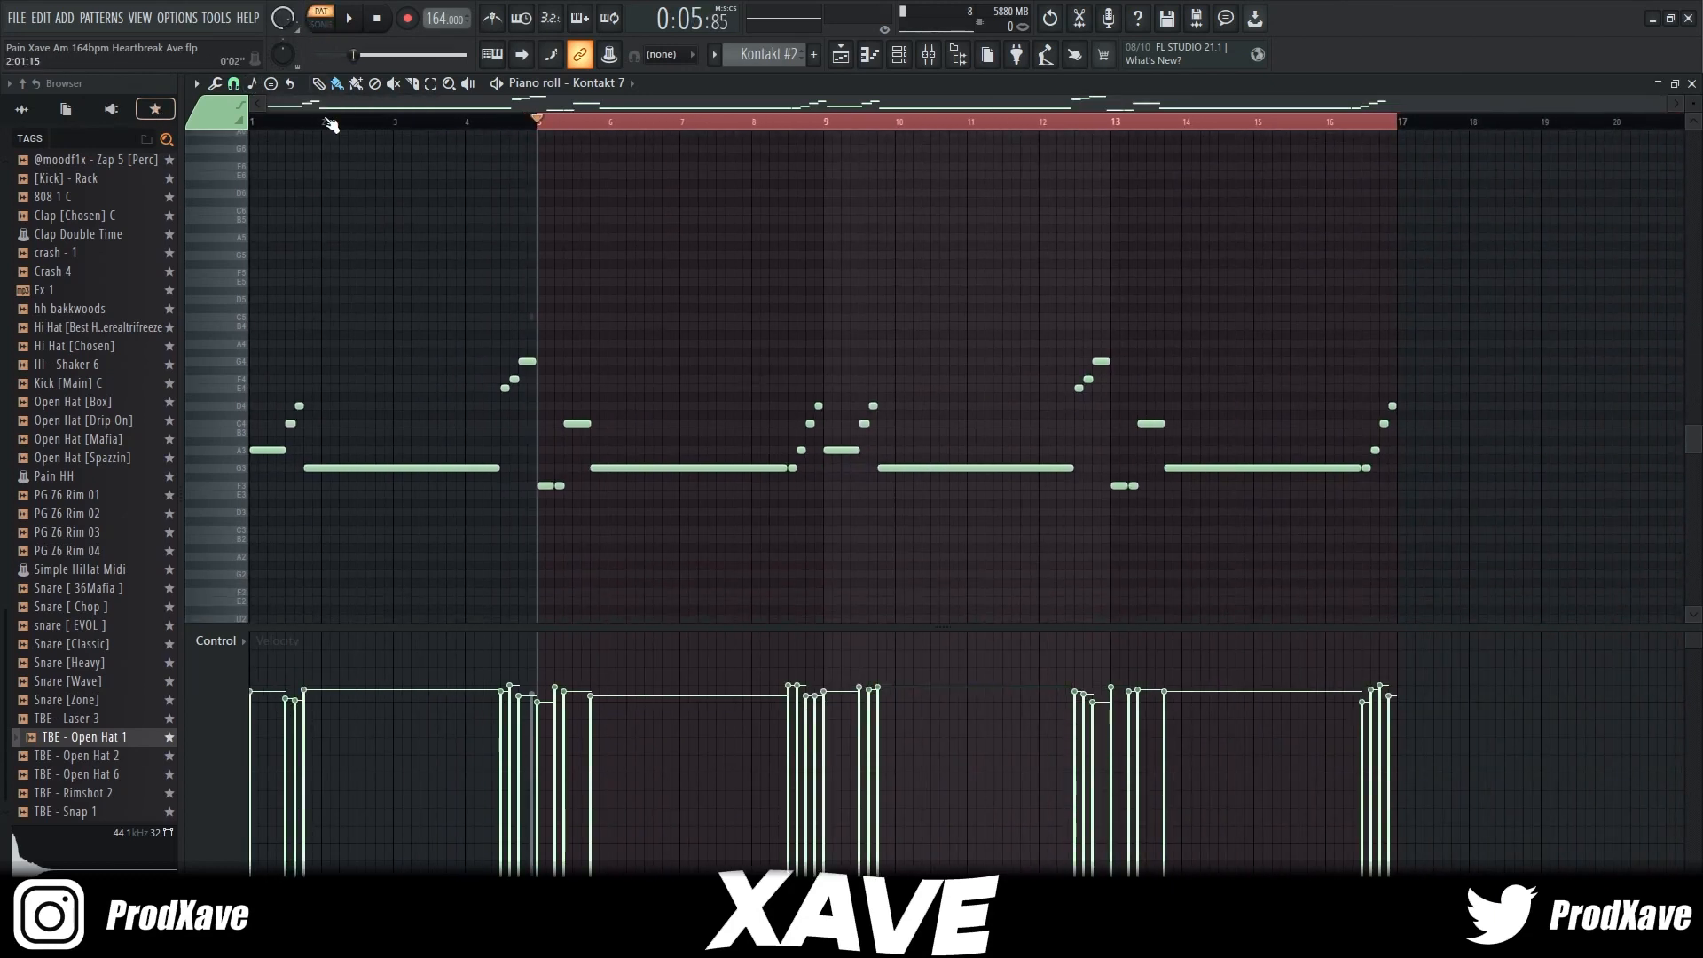
Play the Kontakt #2 pattern from its first bar in the piano roll.
drag(502, 123, 288, 120)
key(space)
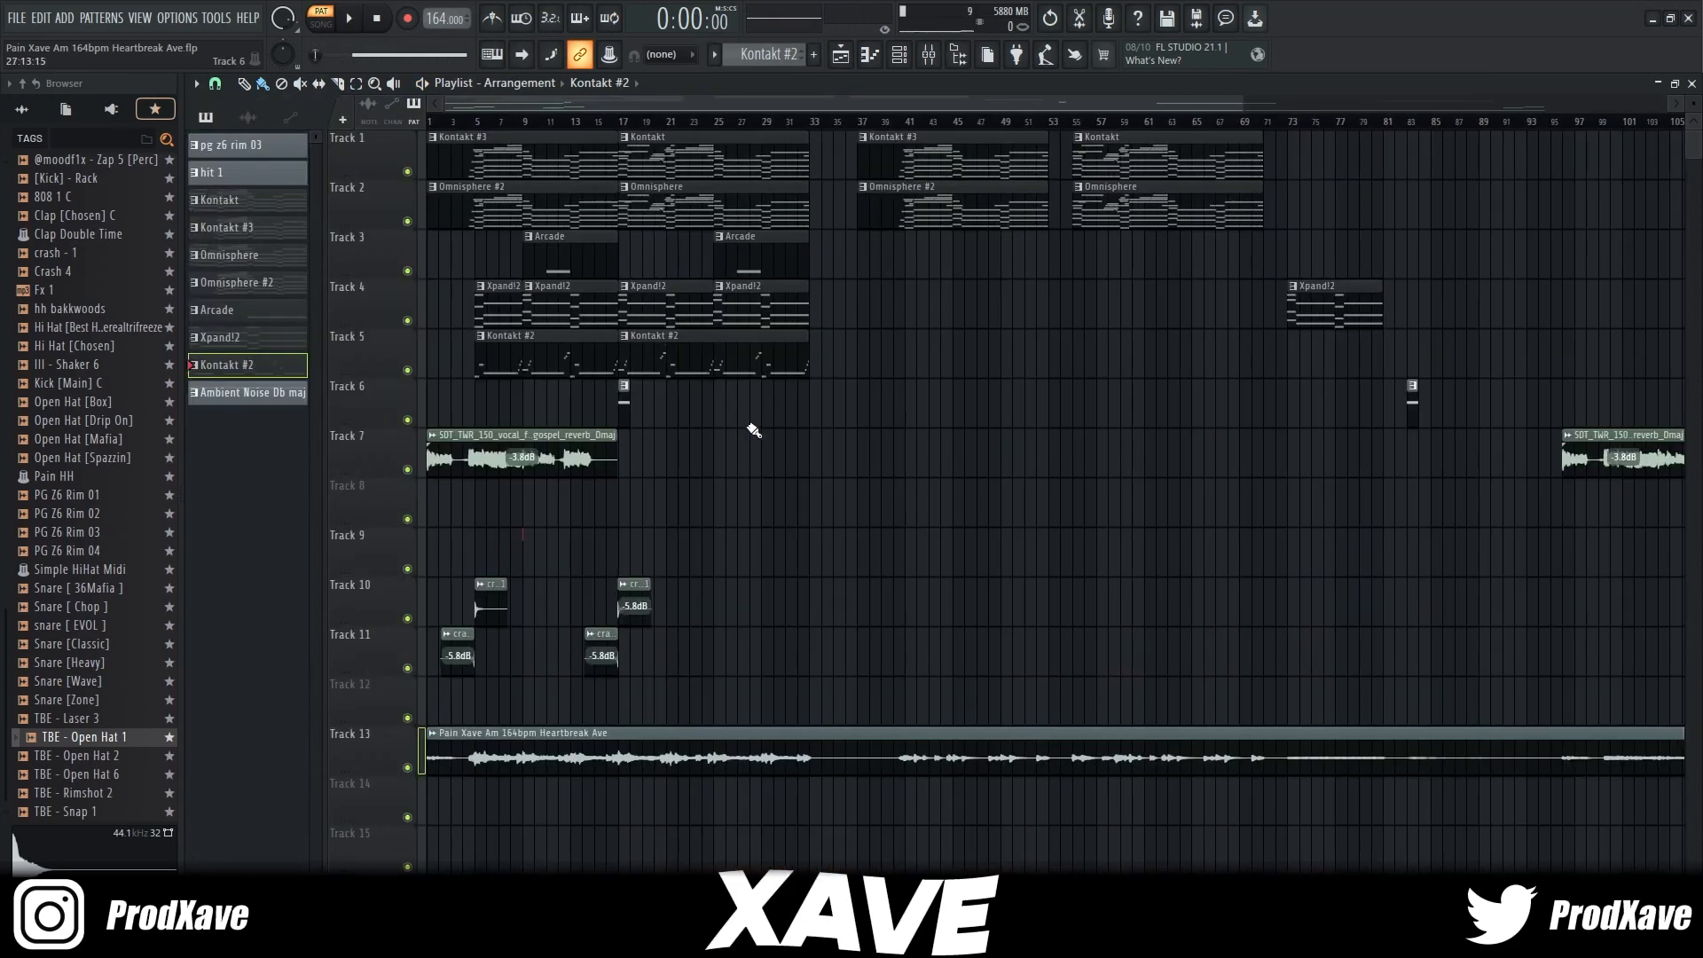
Show the opening bars of the arrangement in the playlist, with song mode active and the playhead at bar 1.
scroll(710, 417, down, 1)
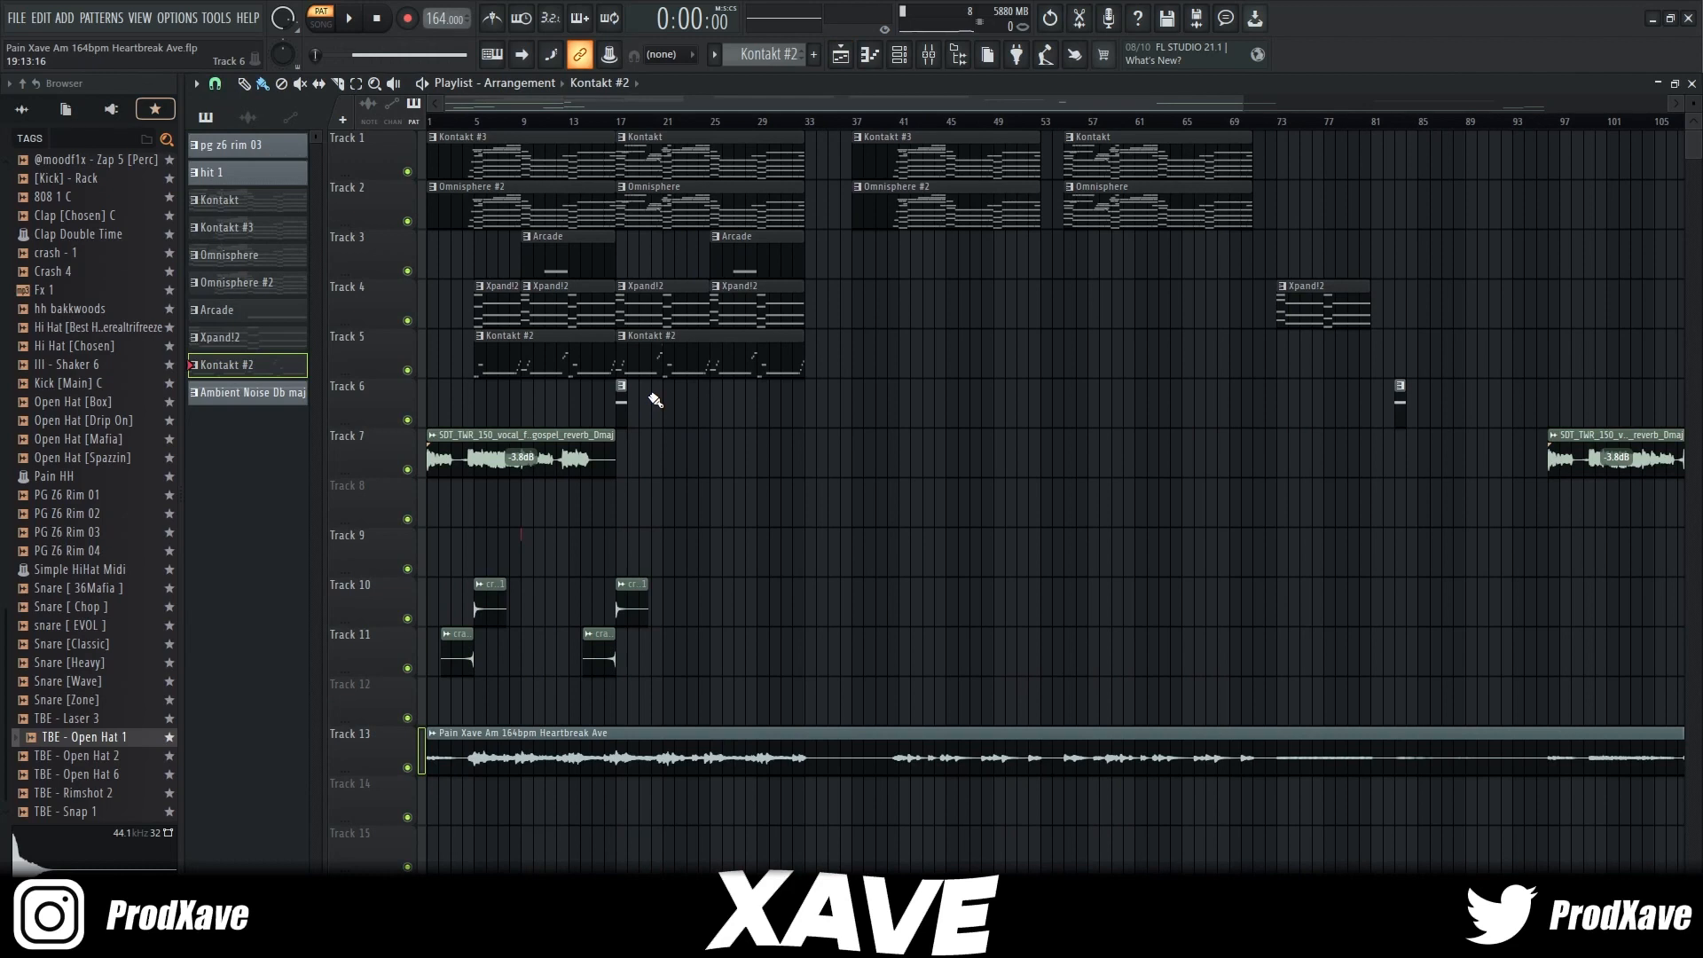
scroll(456, 396, up, 4)
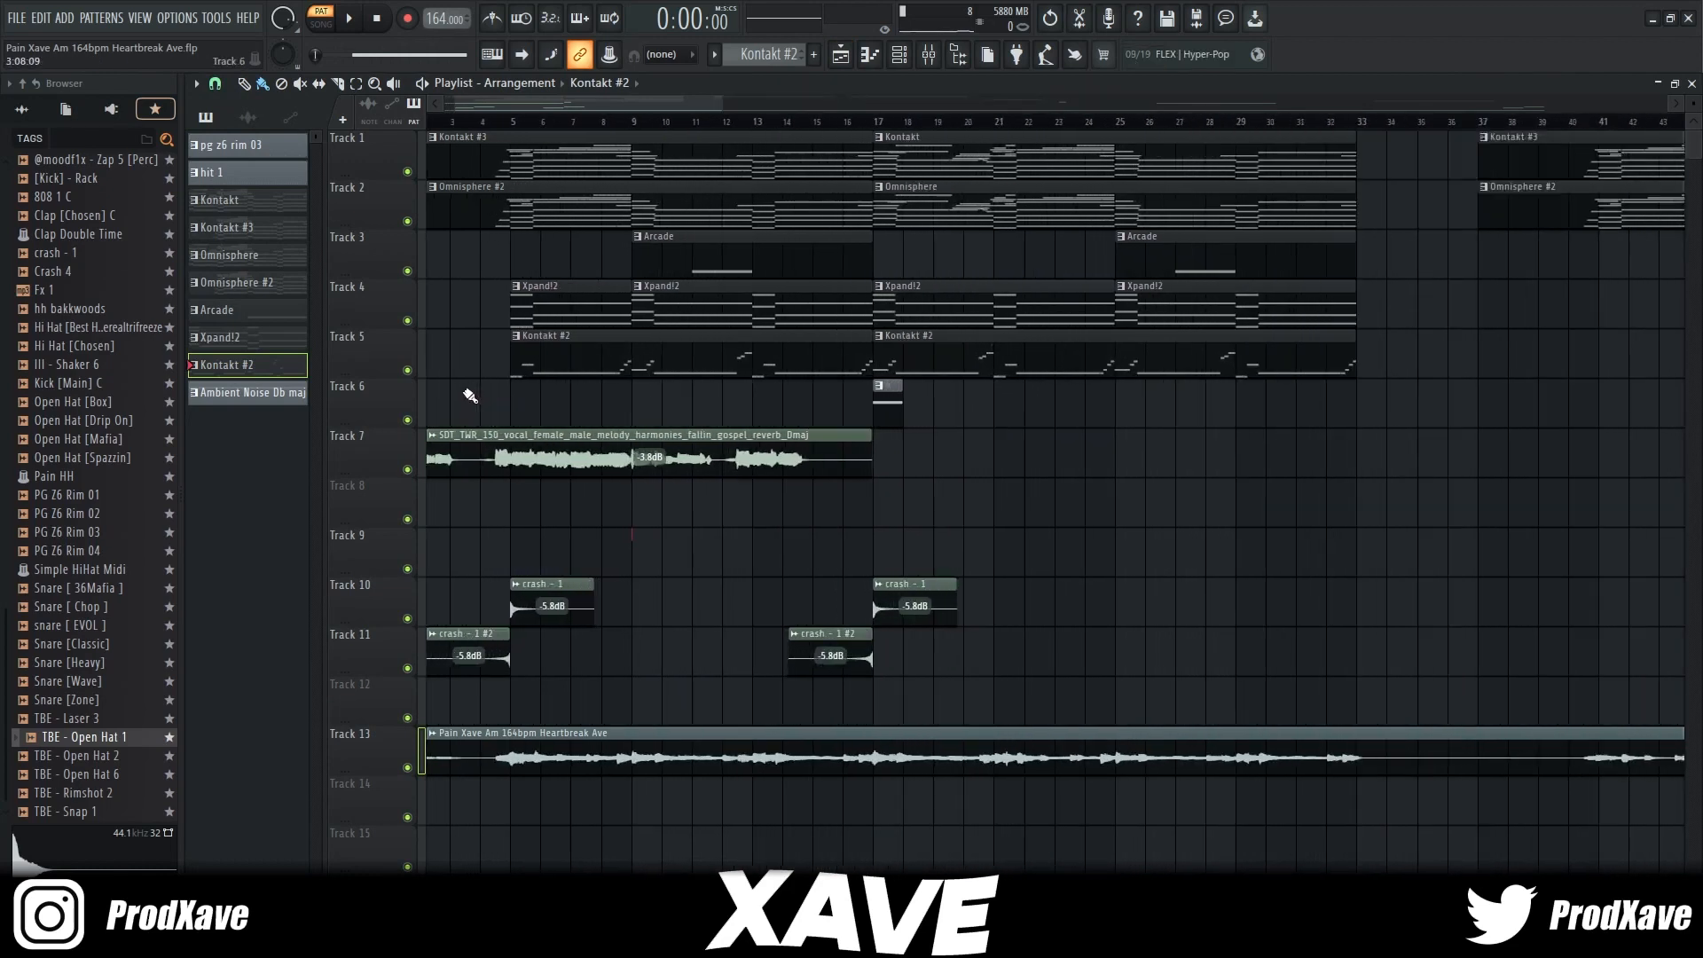
drag(577, 105, 552, 108)
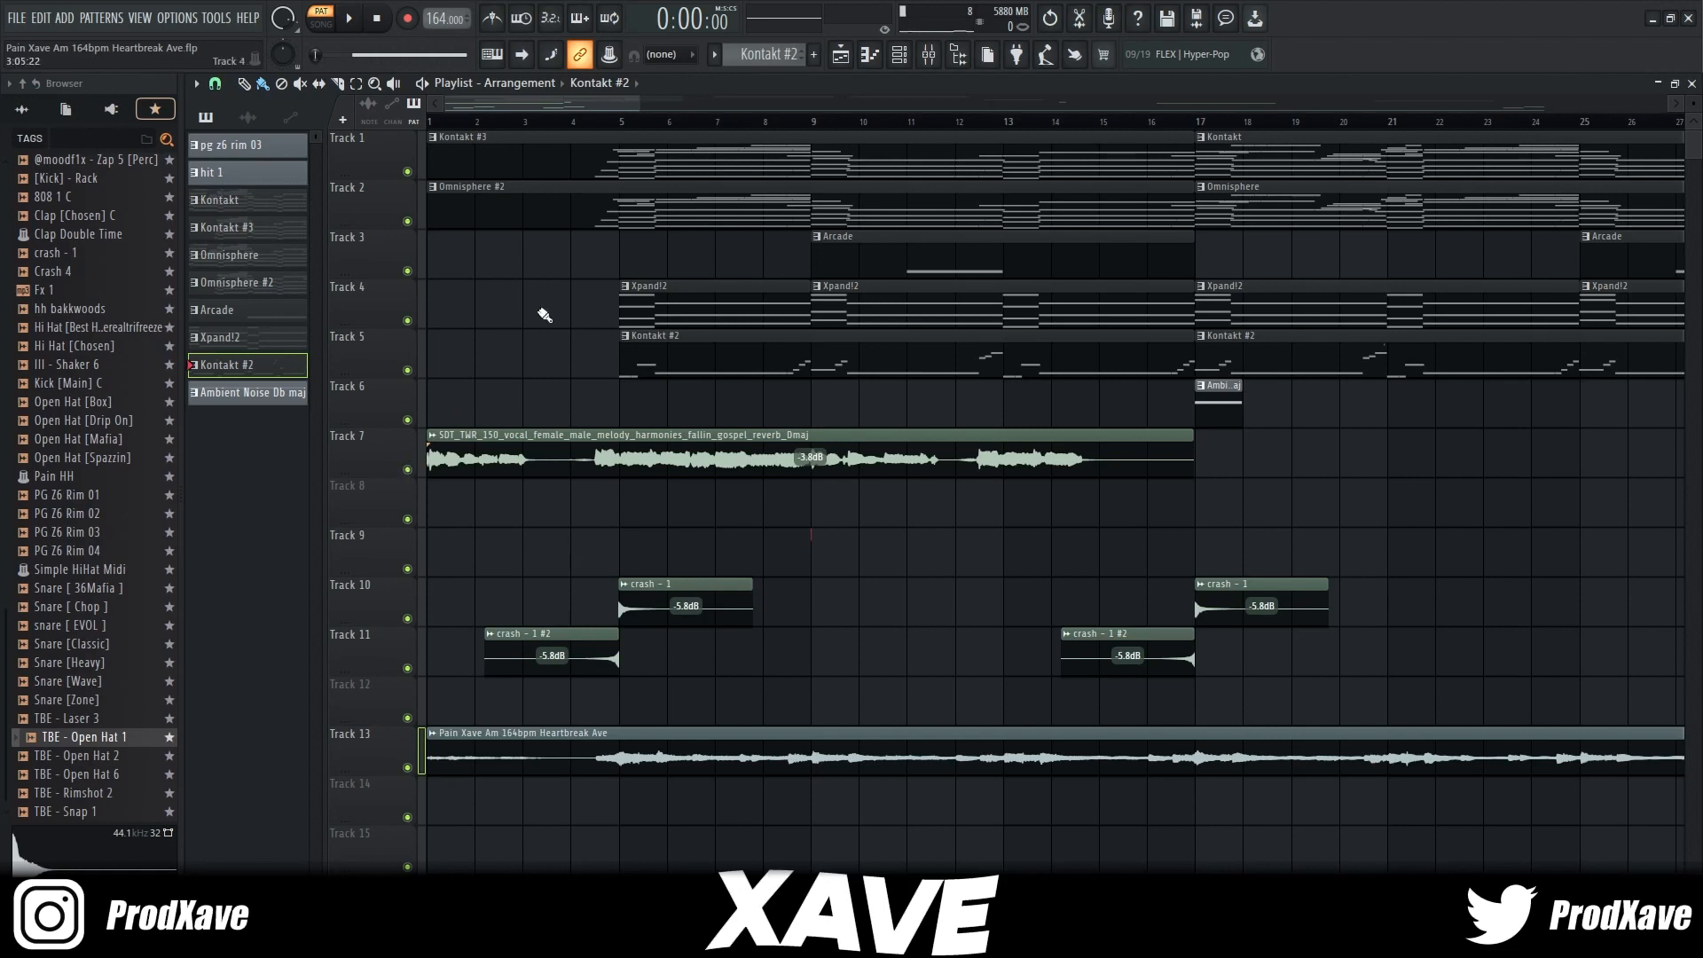
click(539, 121)
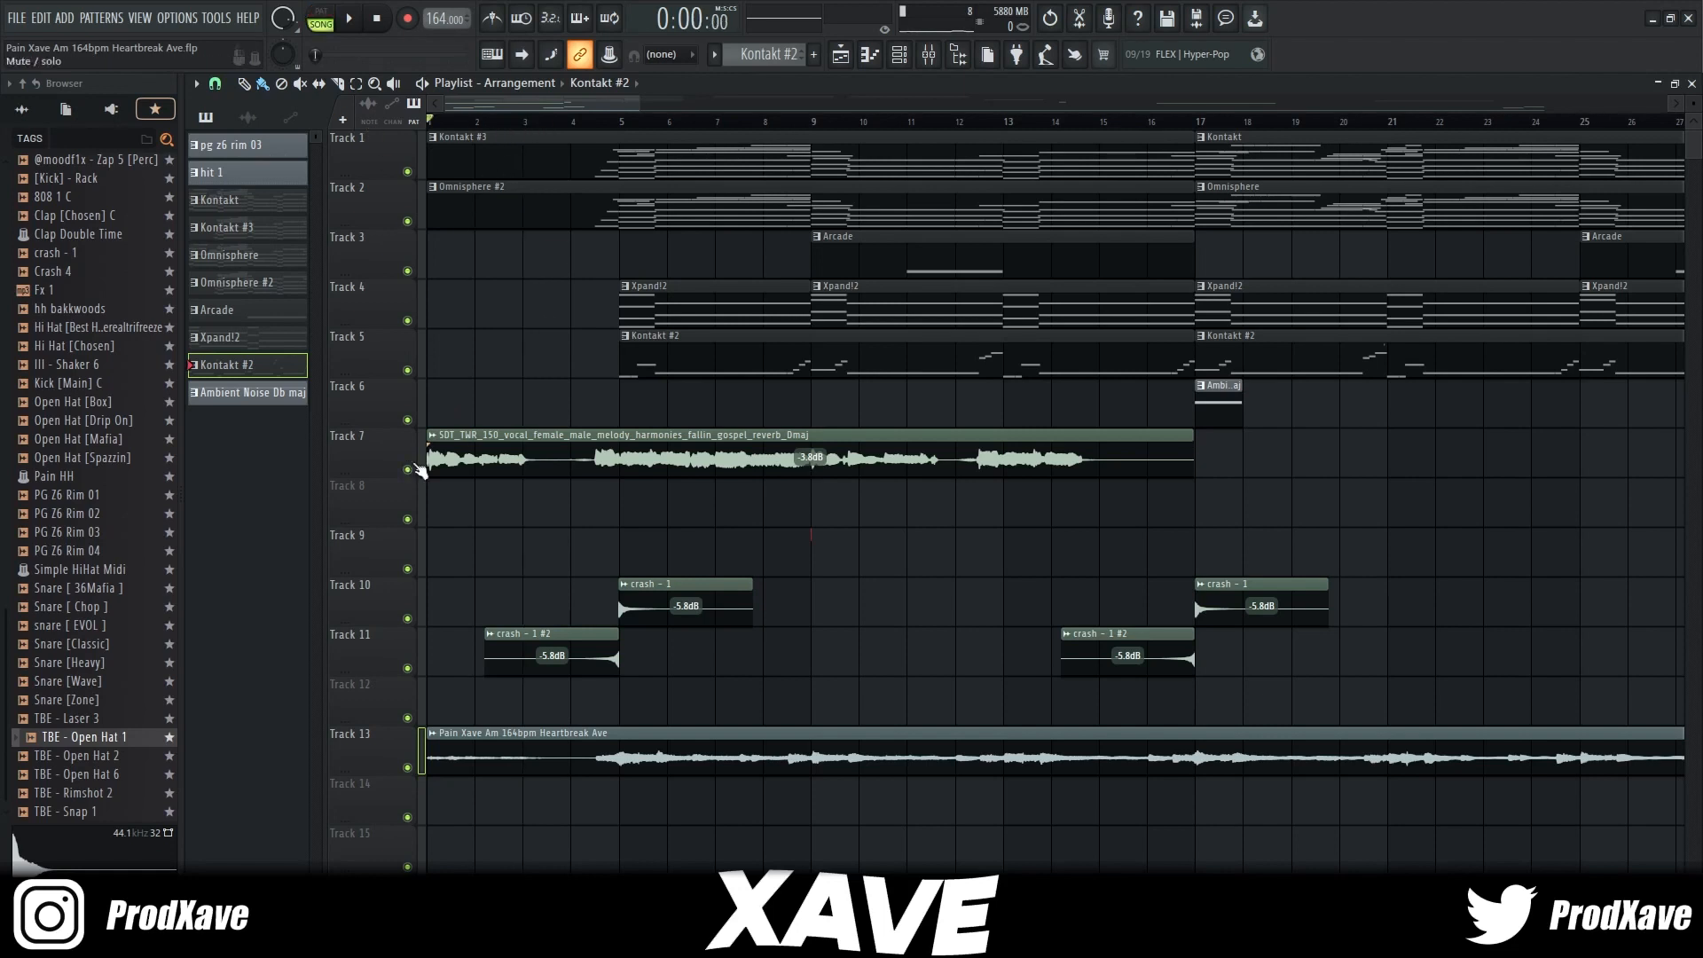
Inspect the enabled Fruity parametric EQ 2 on the Insert 7 mixer track and close its window.
key(F9)
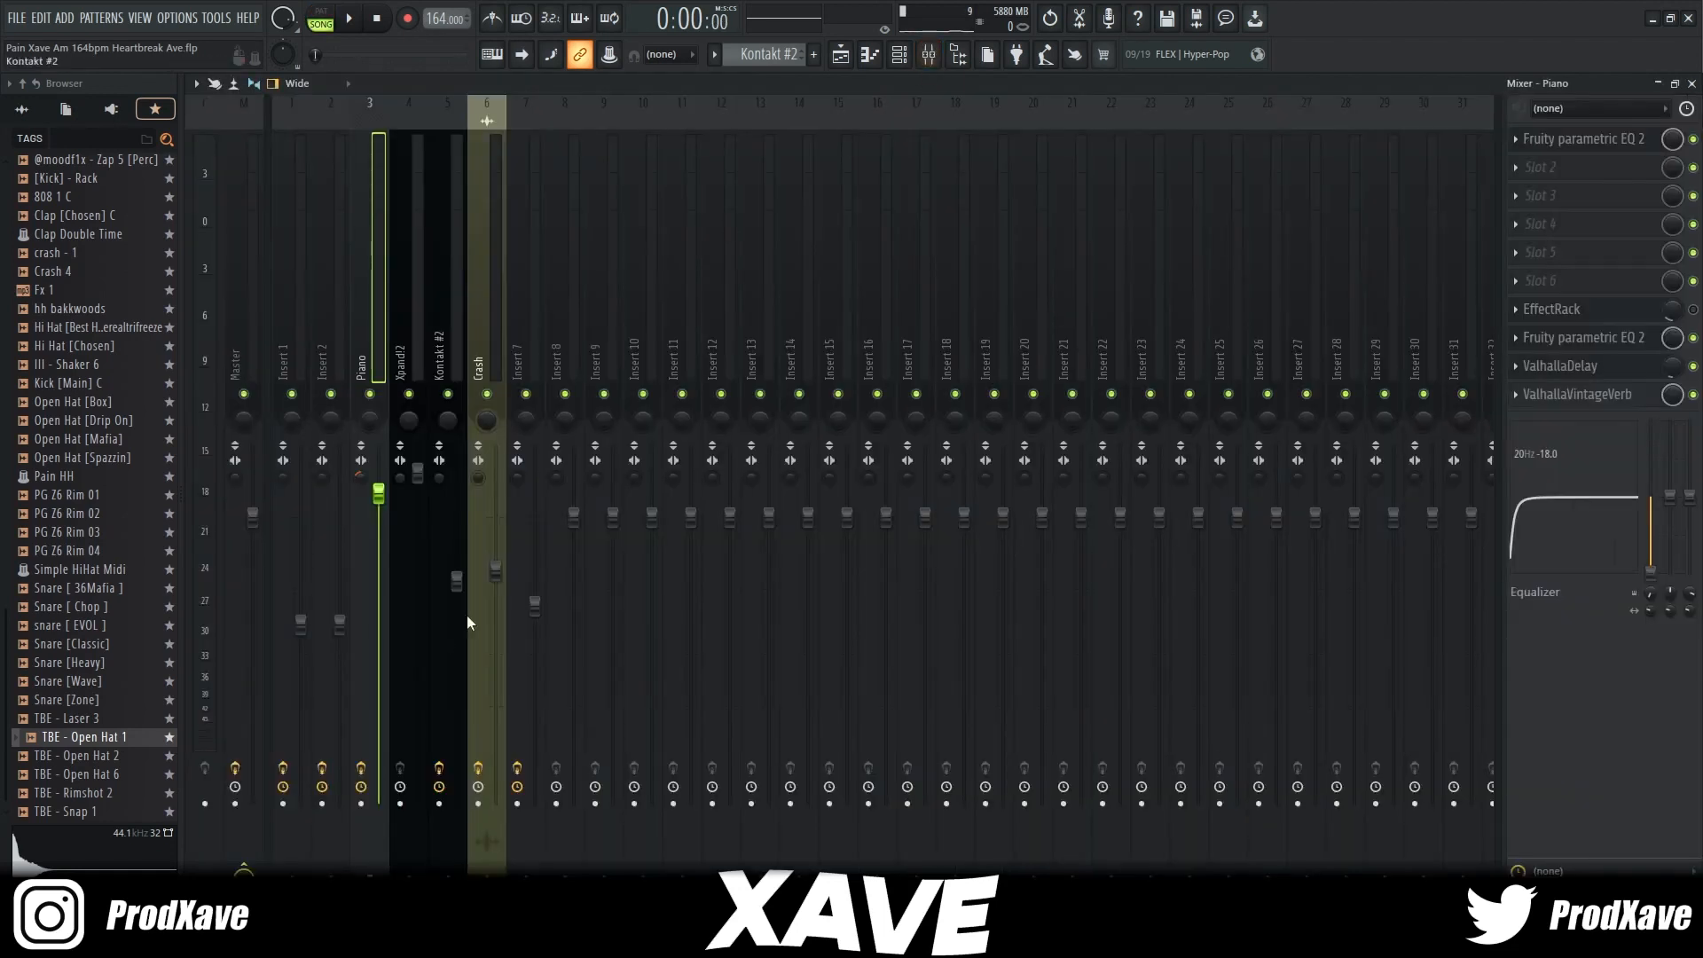
click(330, 307)
click(535, 319)
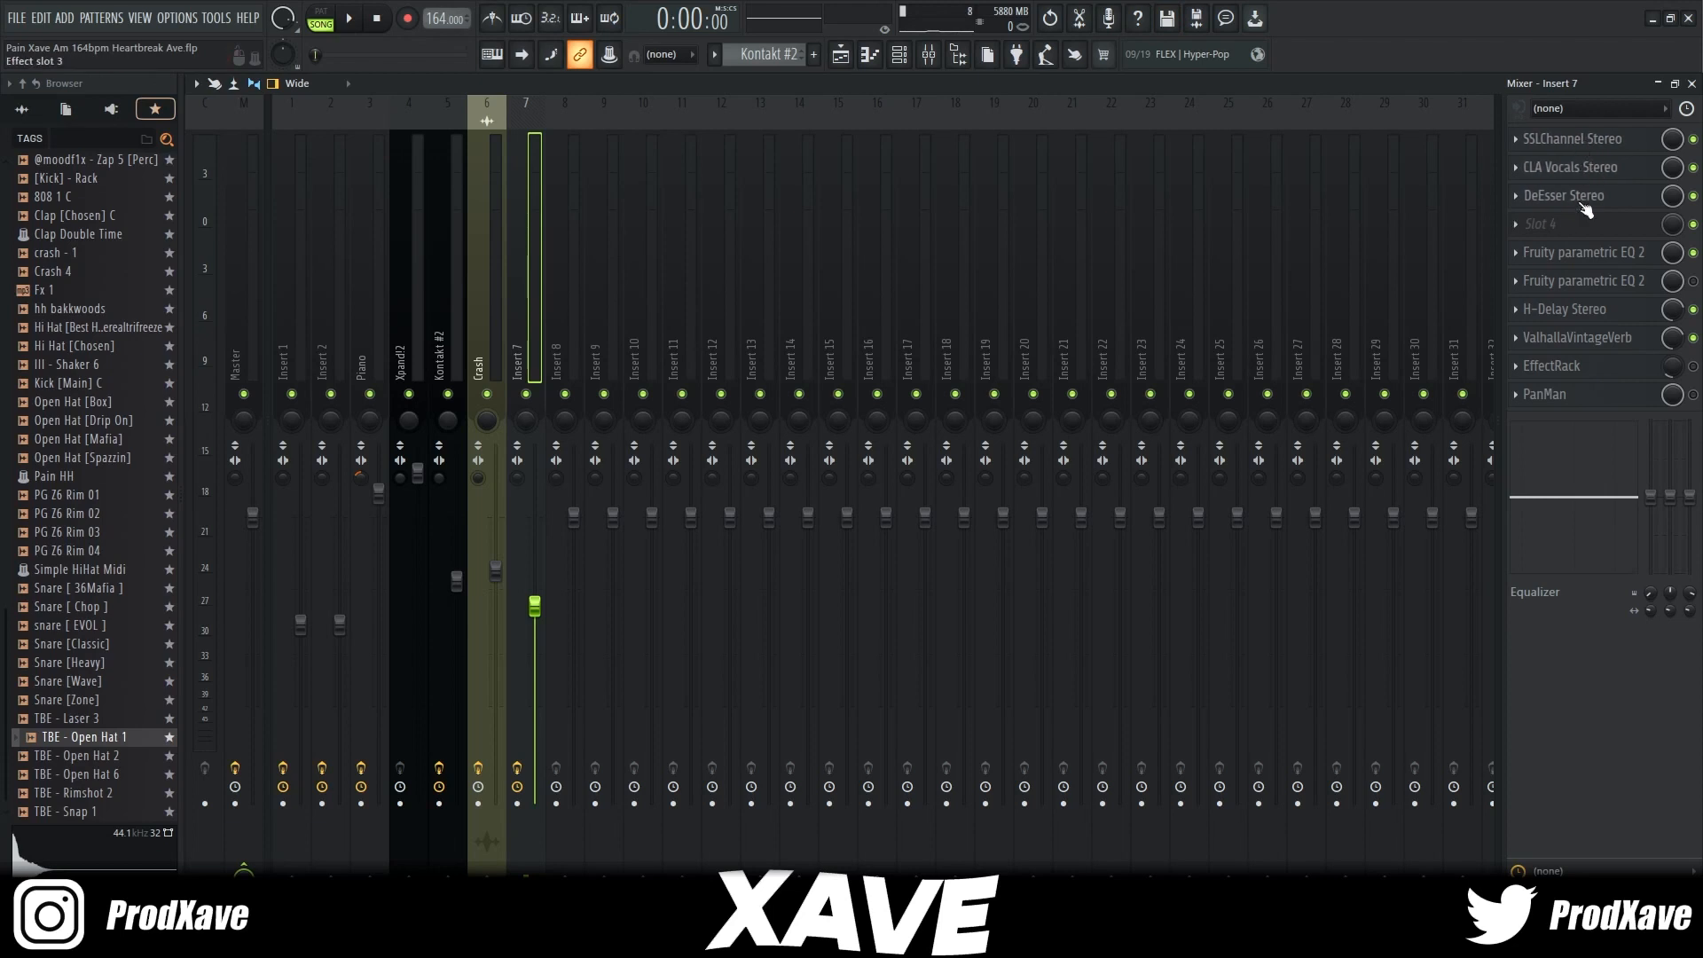
click(1585, 265)
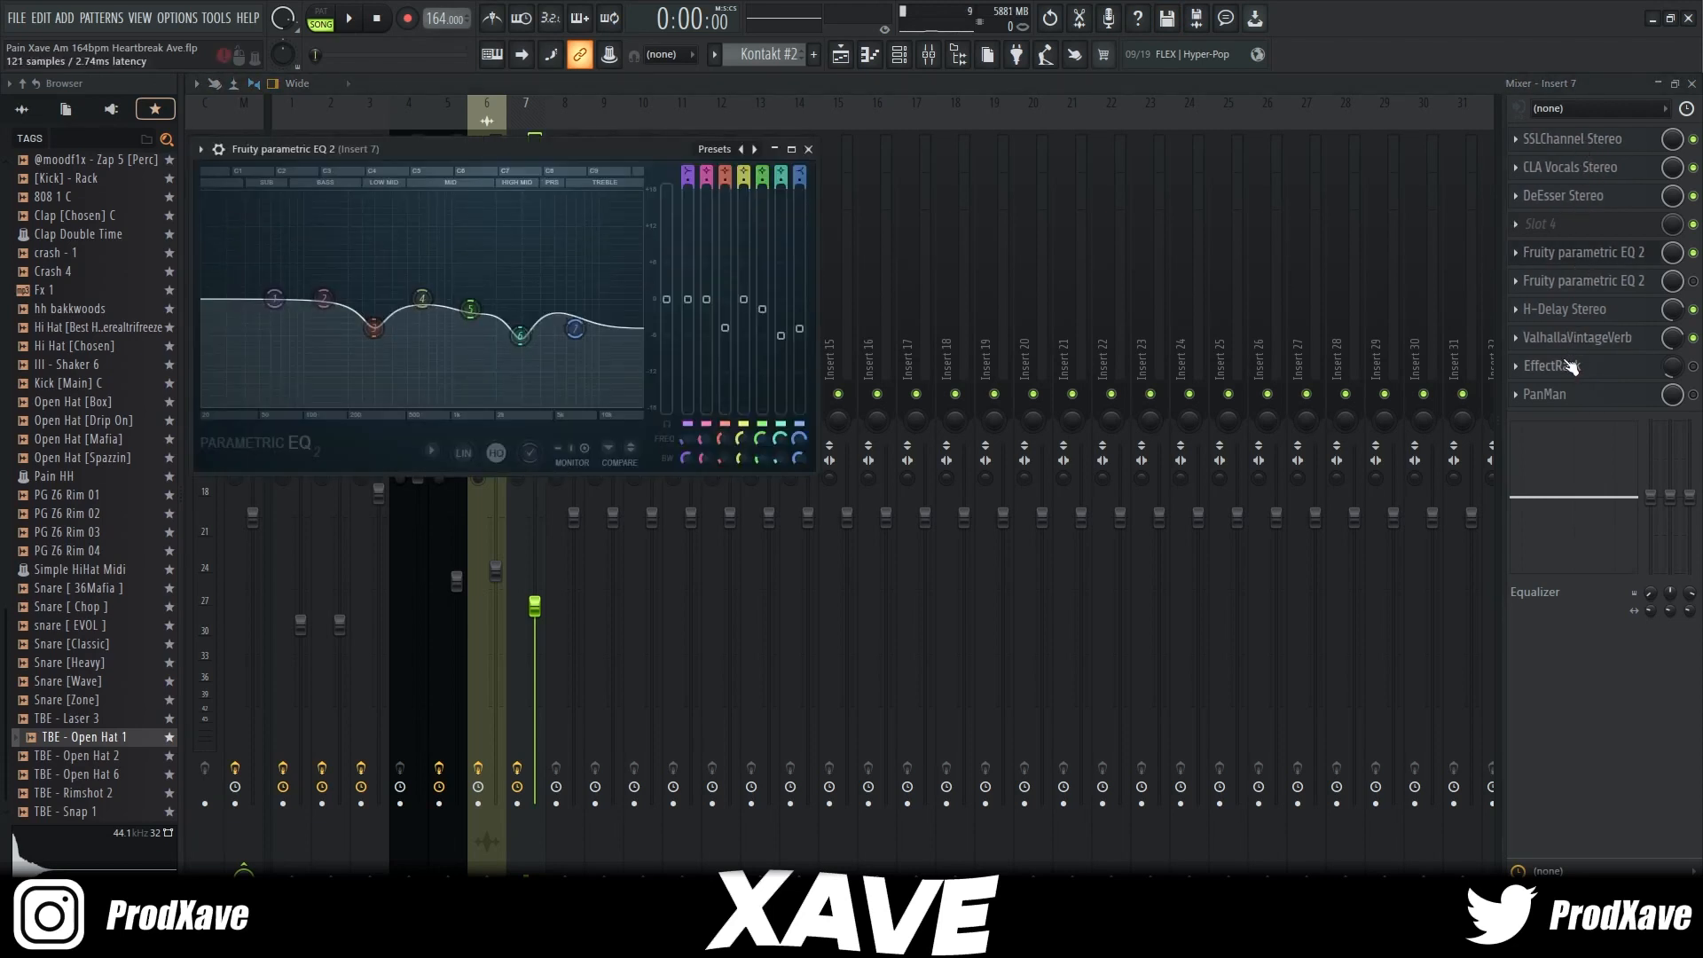
click(1578, 258)
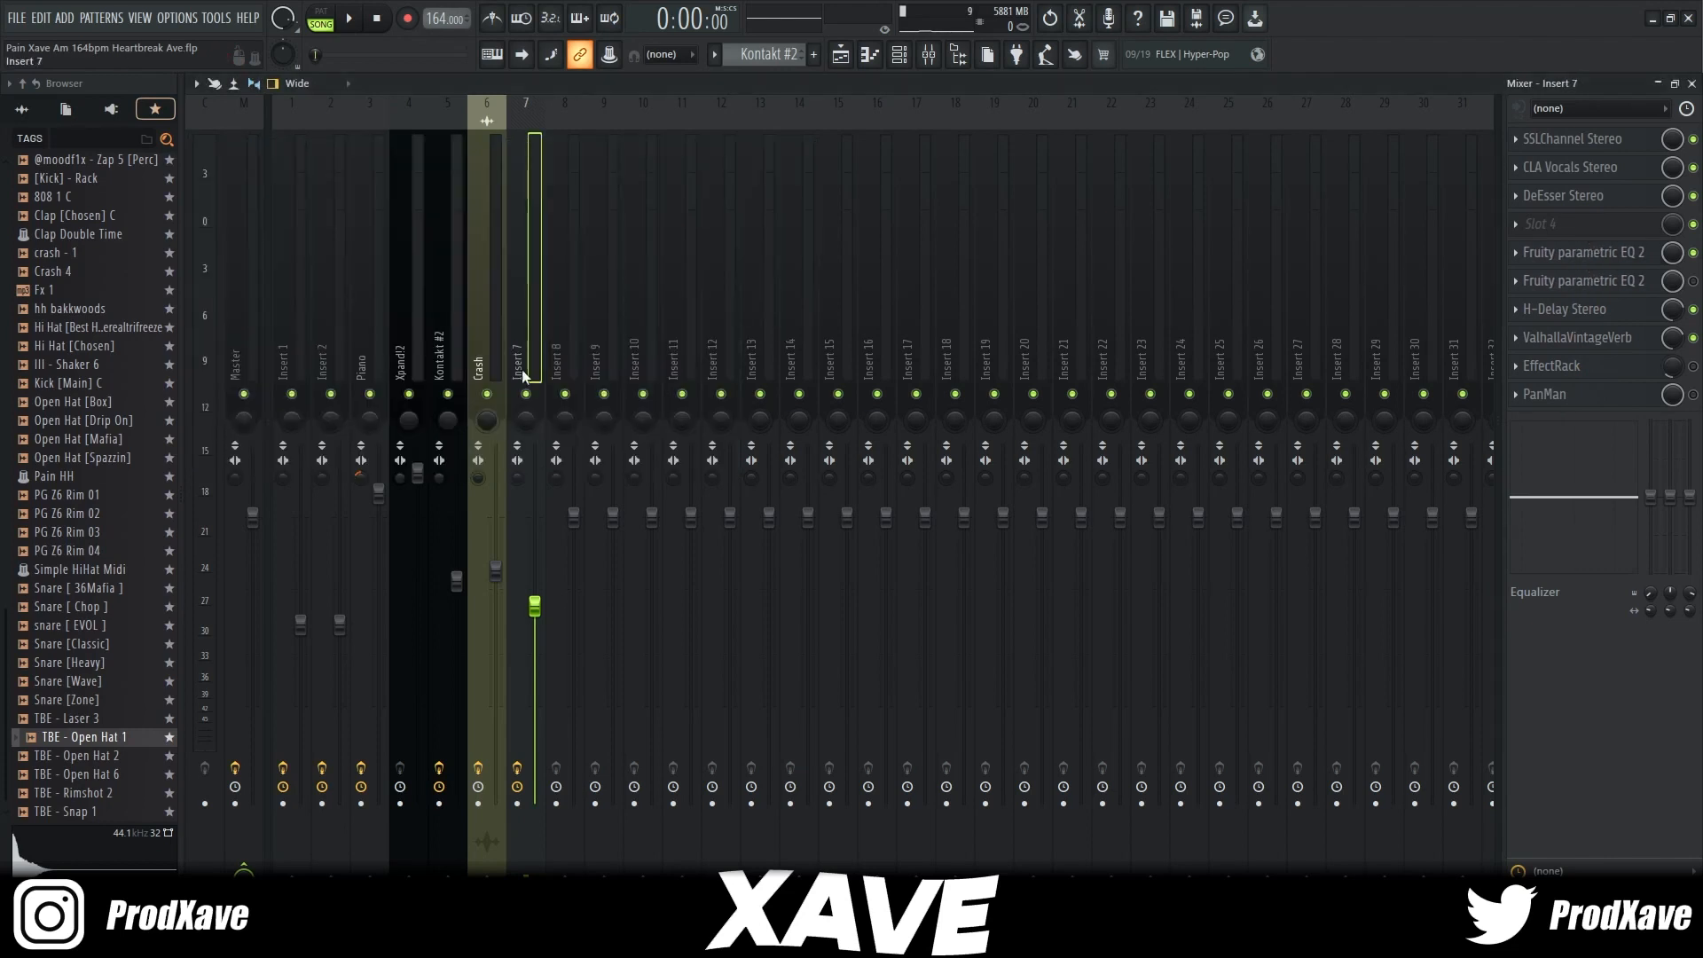
Audition the gospel vocal clip soloed on playlist Track 7, then restore all the other tracks.
click(842, 57)
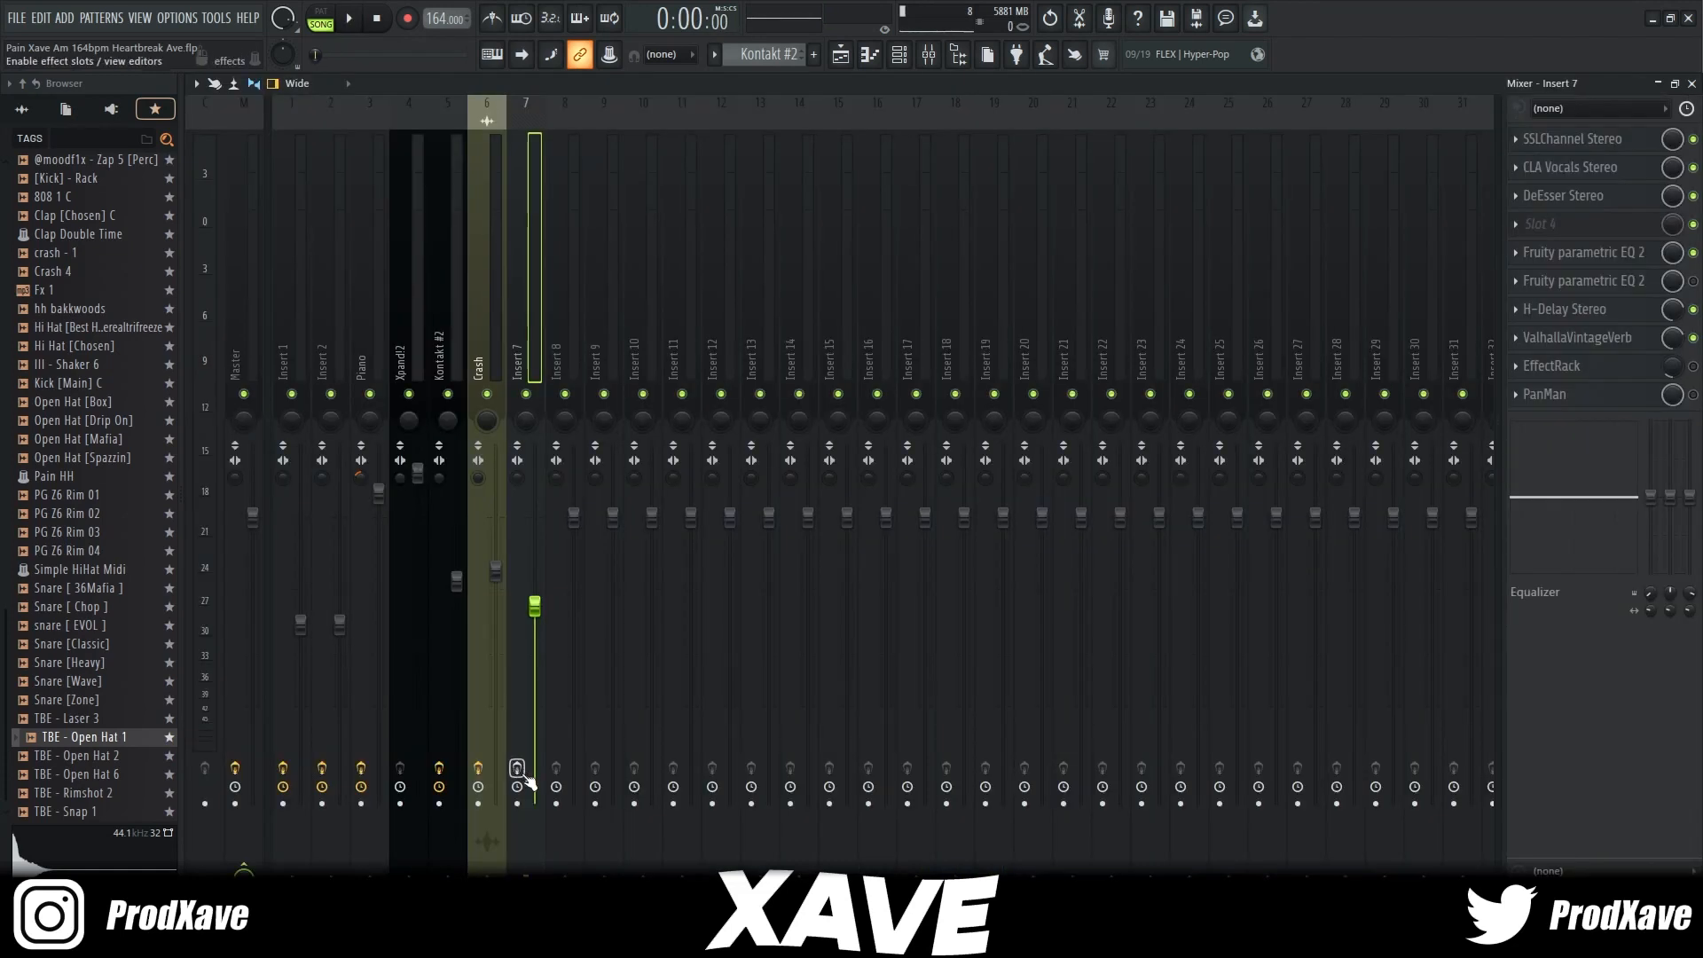
key(space)
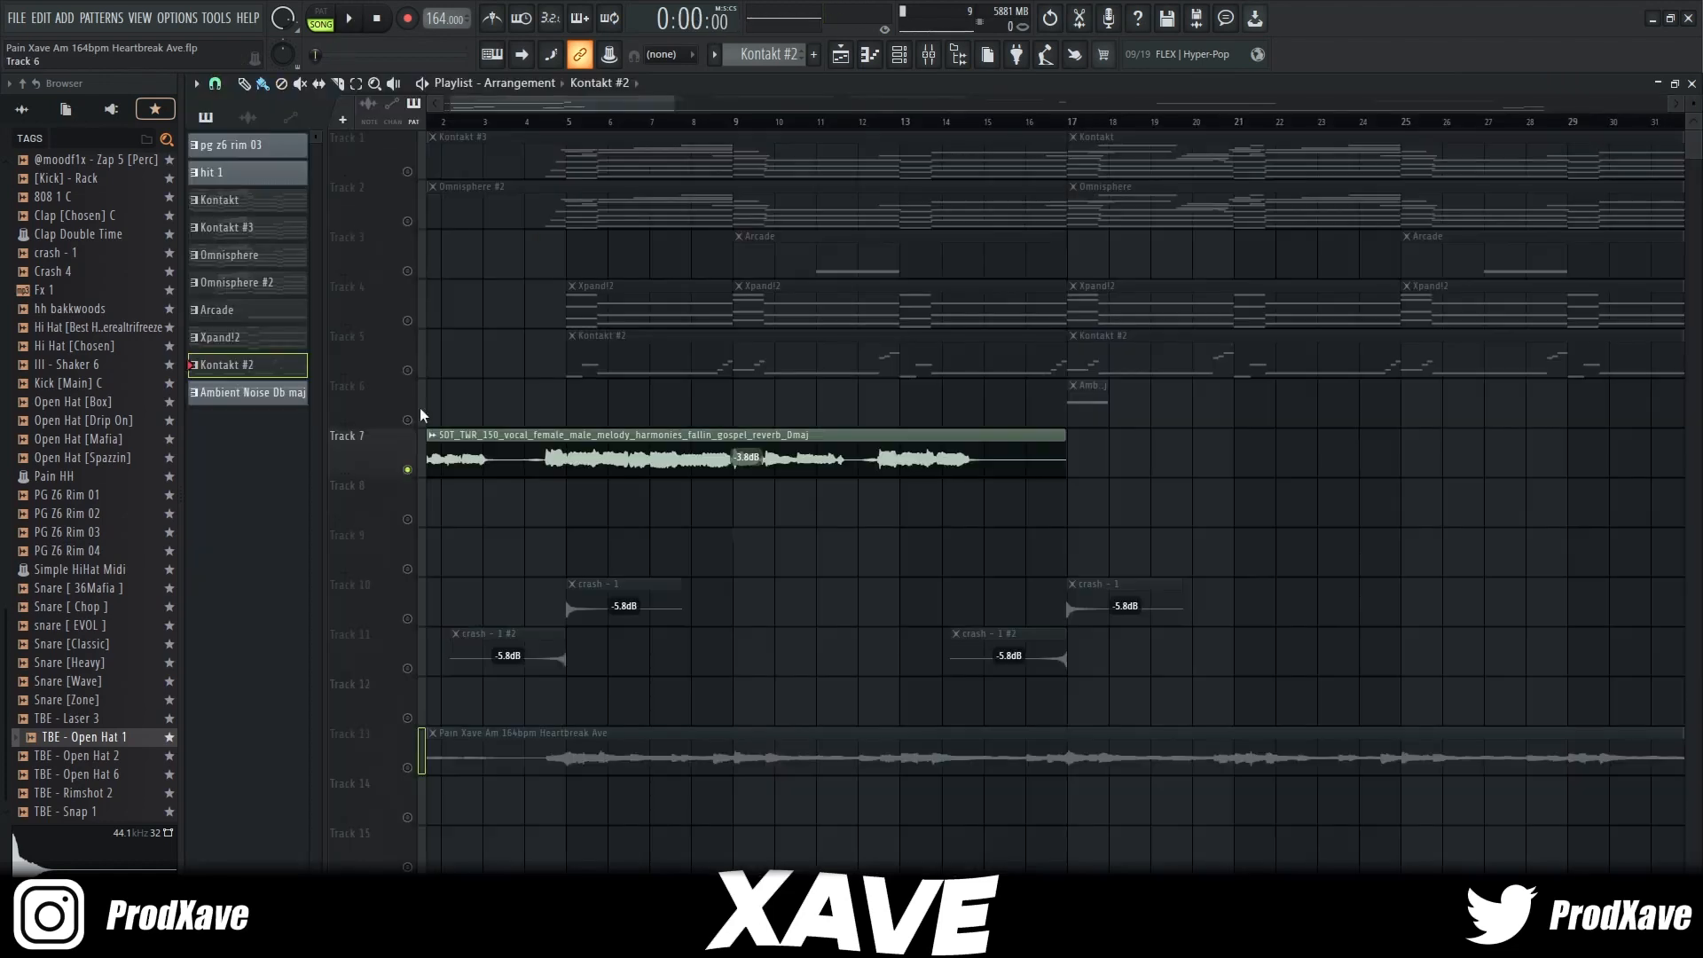
right_click(407, 469)
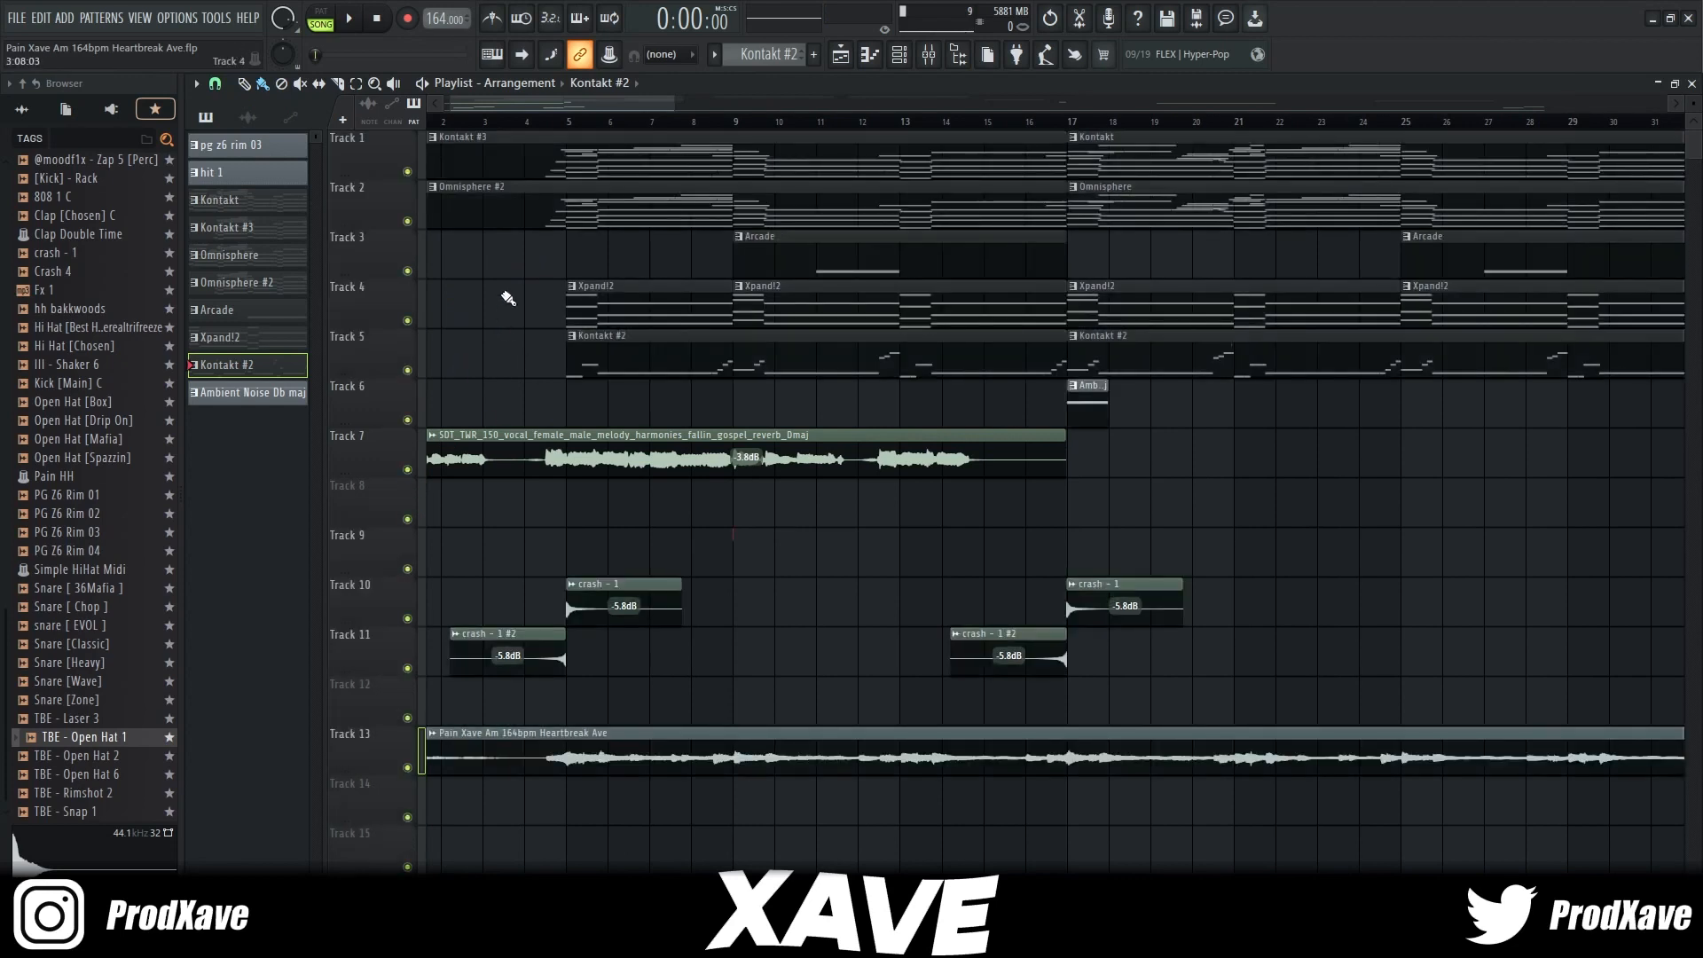
Select the opening Kontakt #3 and Omnisphere #2 clips on playlist Tracks 1 and 2.
scroll(466, 128, up, 3)
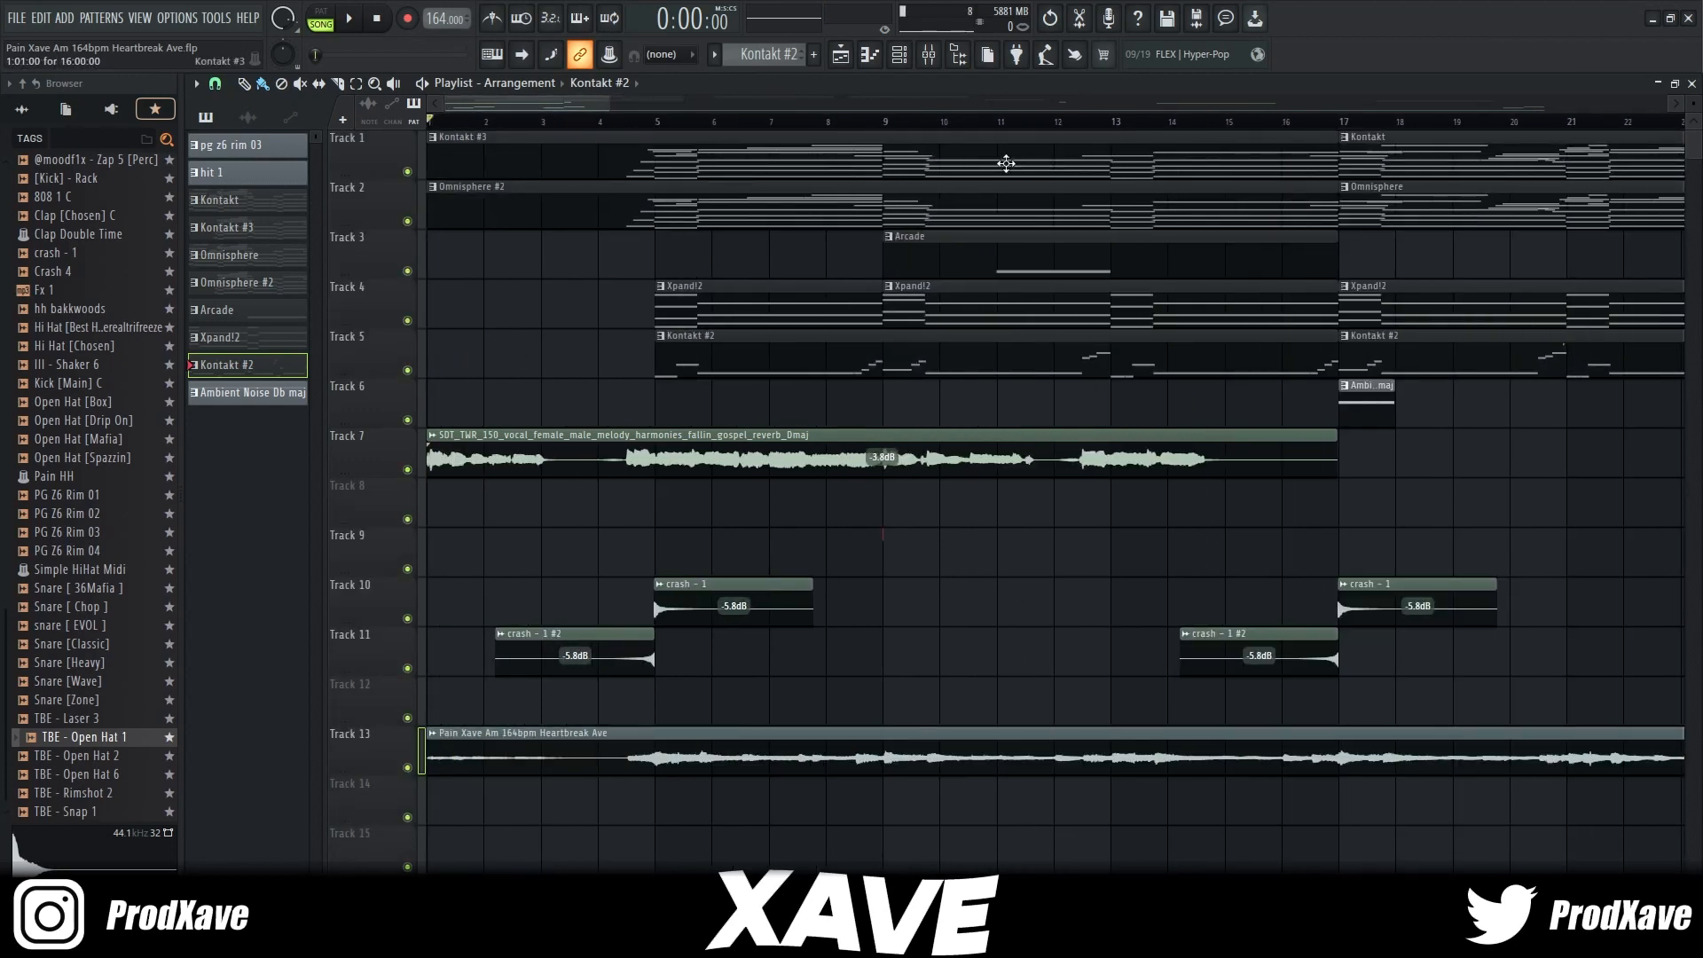
scroll(1272, 165, down, 2)
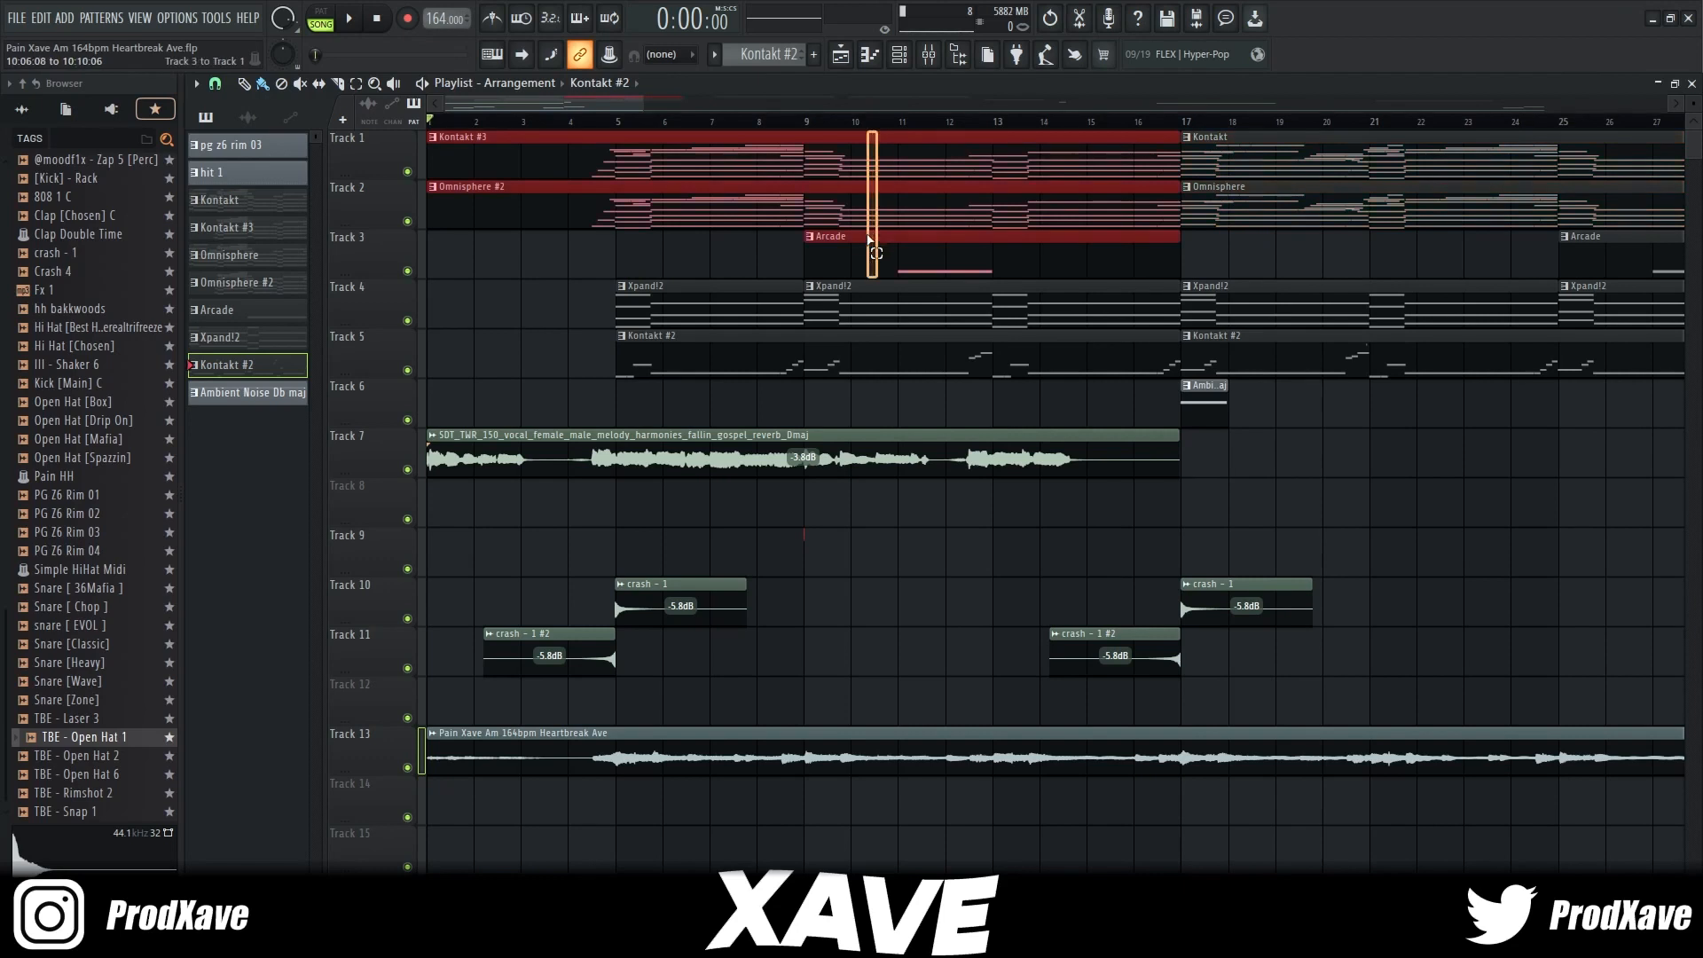
drag(844, 202, 842, 198)
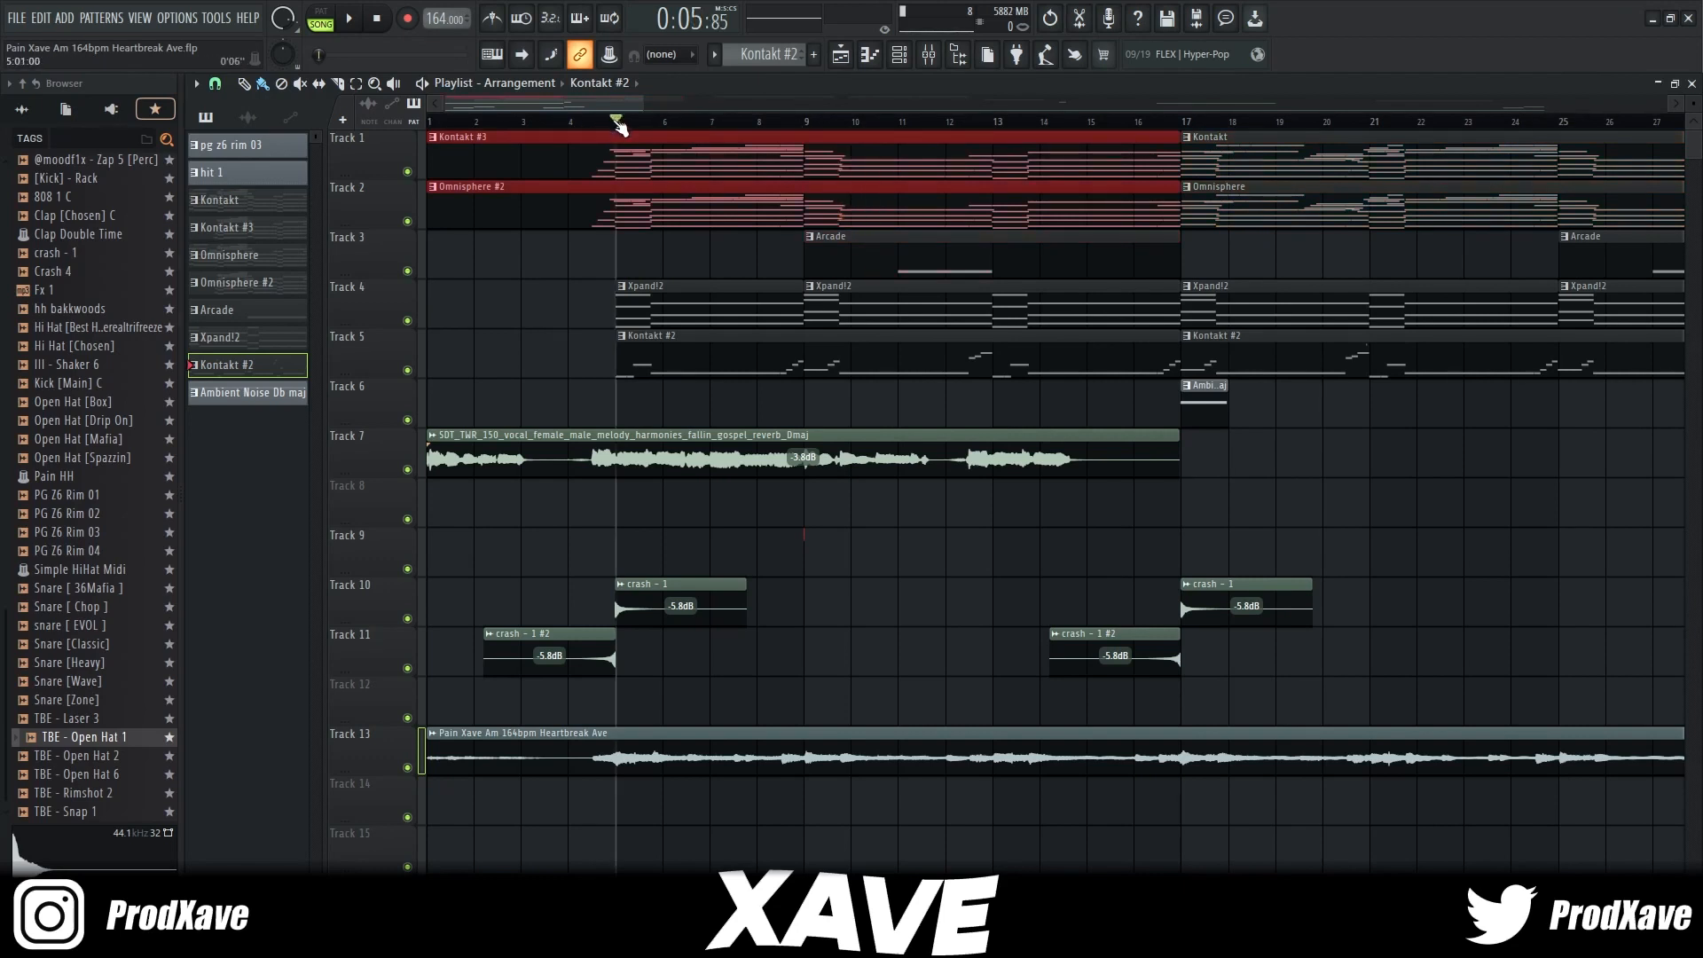
Mute Track 13 with the full beat audio and play the arrangement from bar 5.
click(418, 765)
key(space)
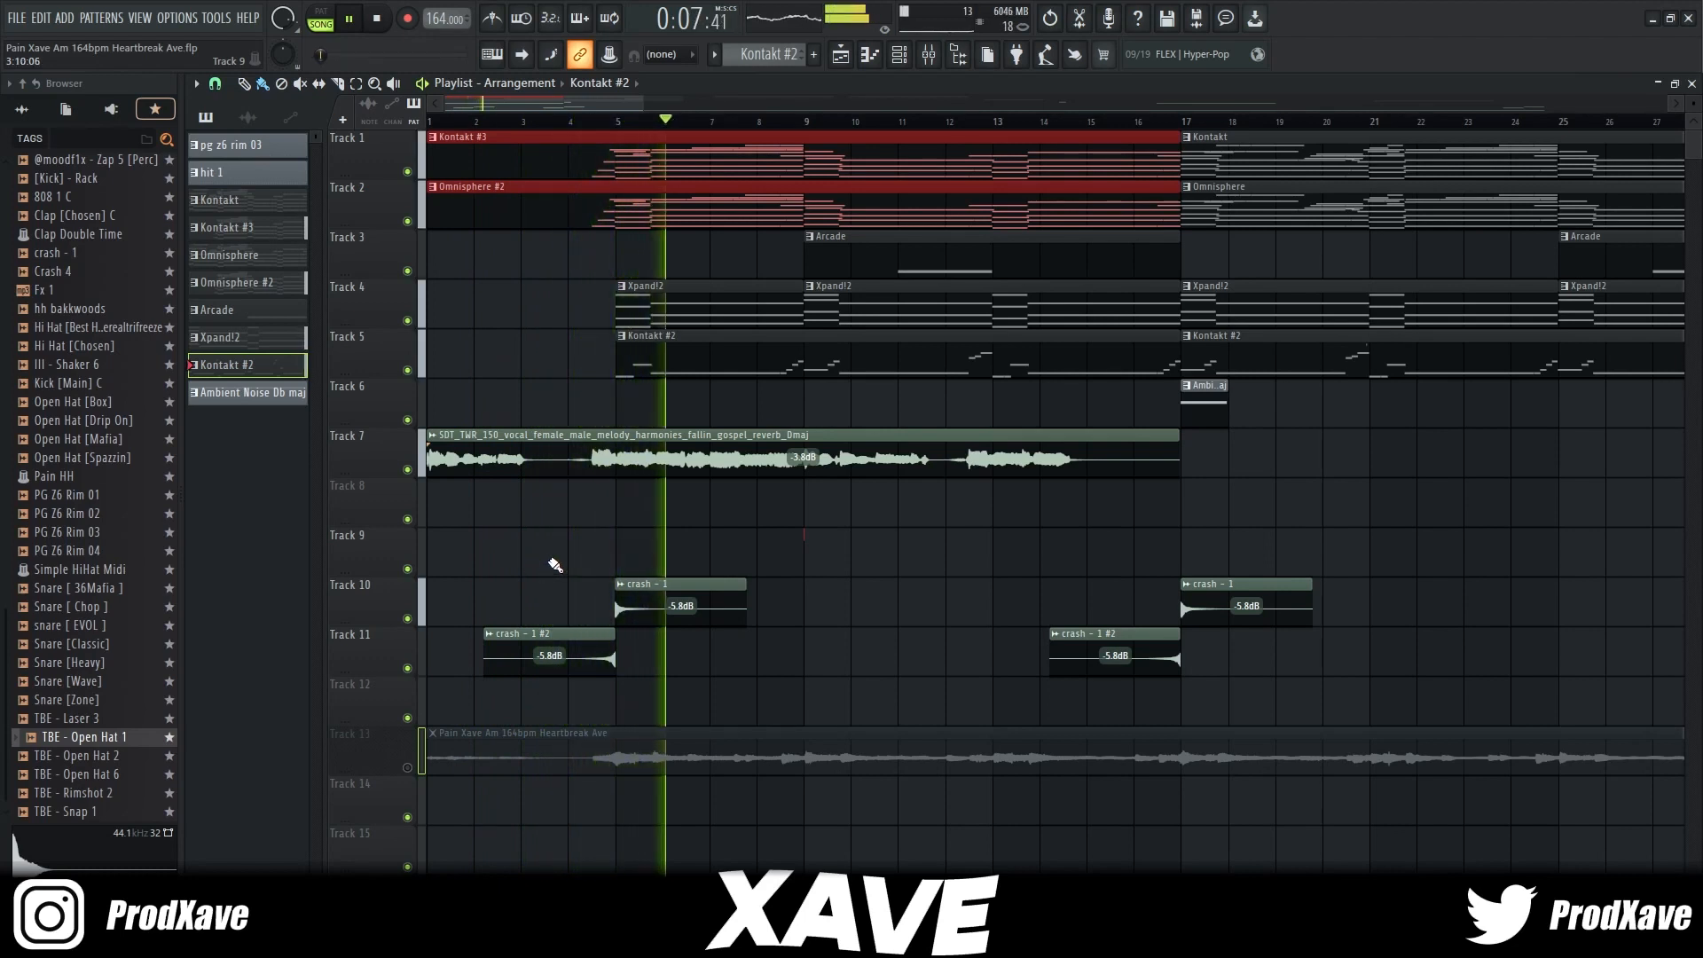
scroll(552, 568, down, 8)
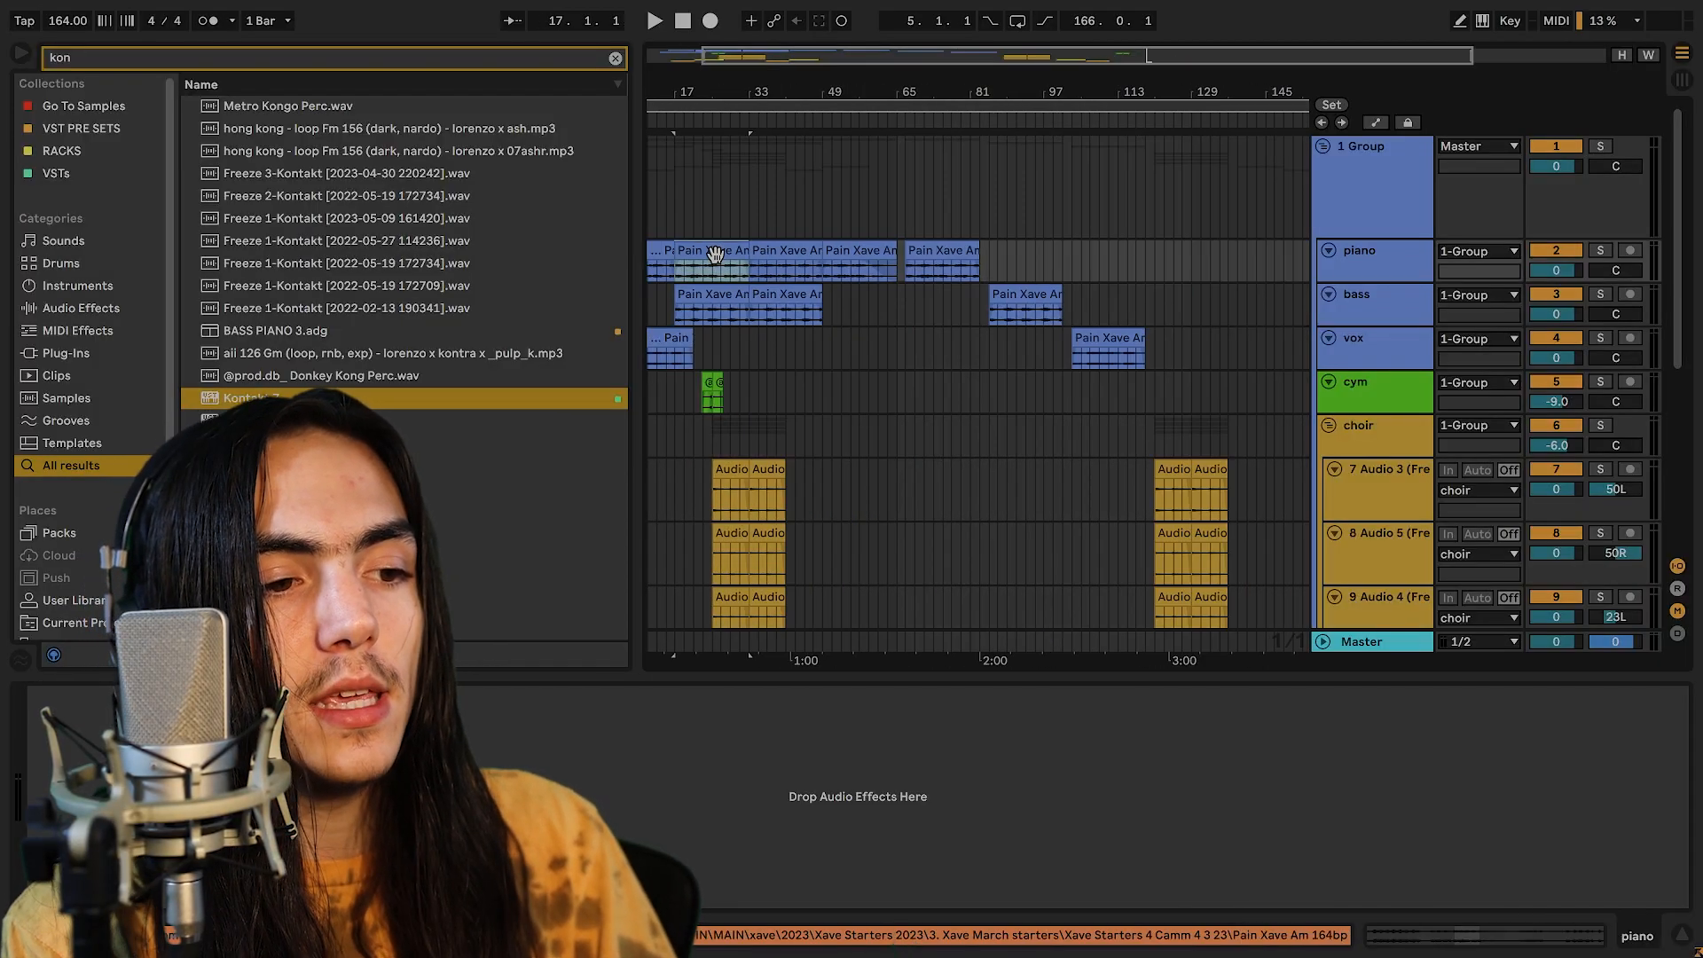
In Ableton Live, select the second bass clip and the first vox clip to point out those parts of the arrangement.
click(789, 290)
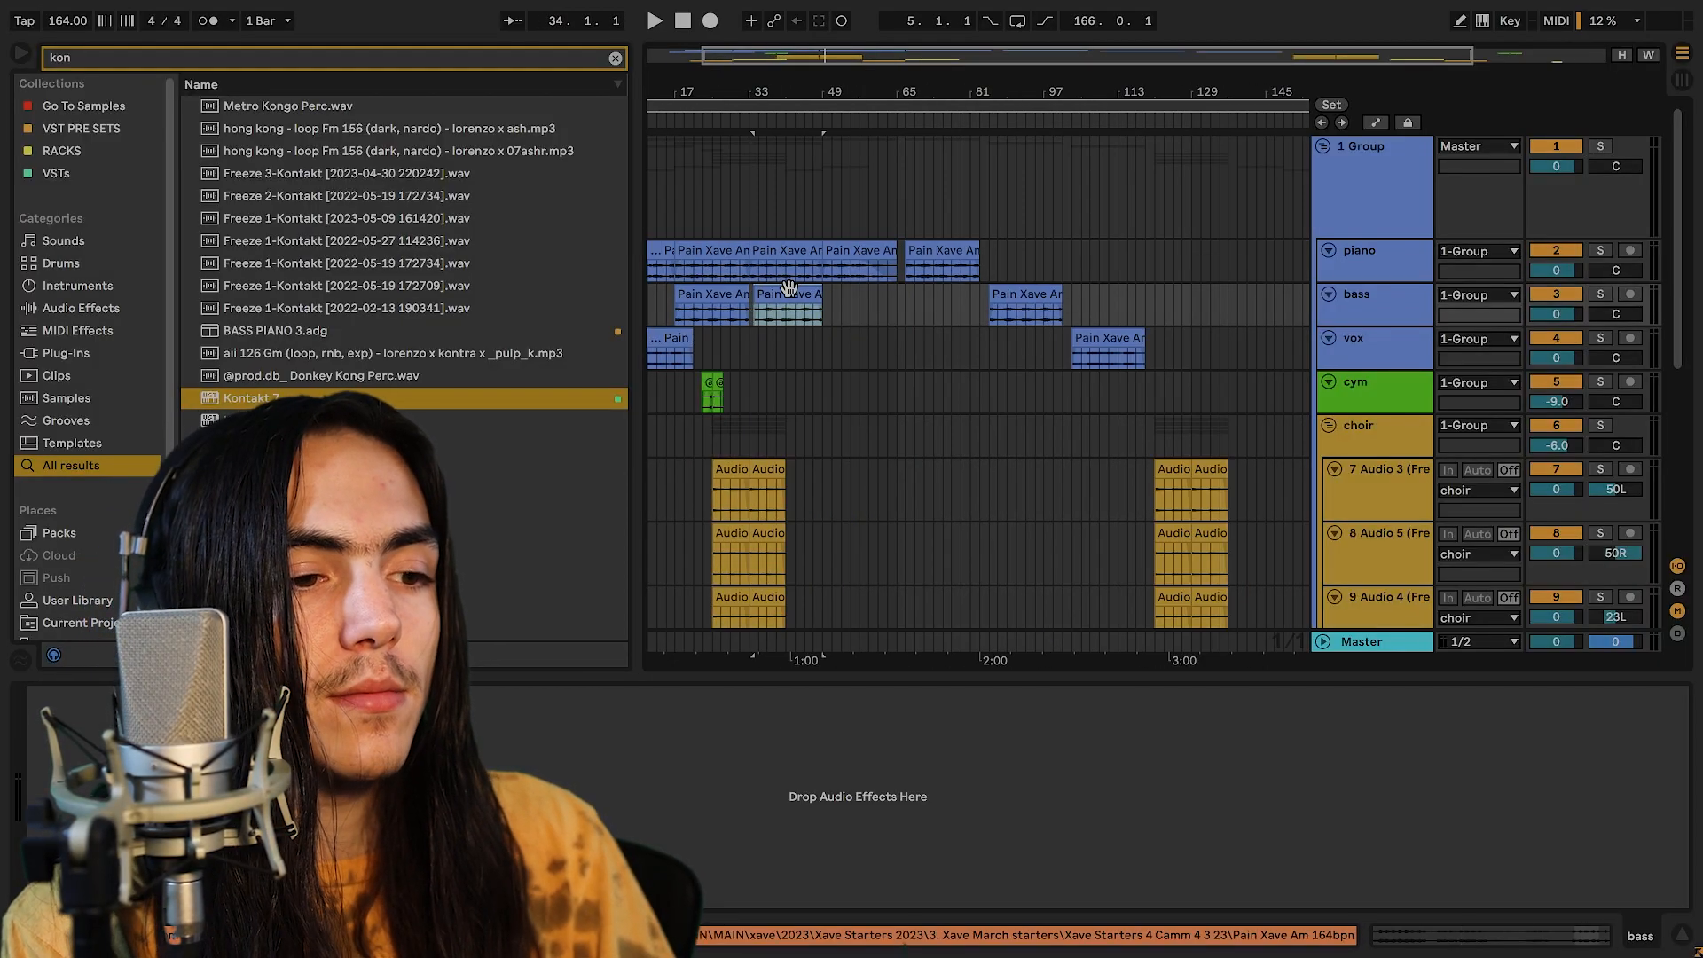
click(676, 338)
scroll(942, 341, down, 2)
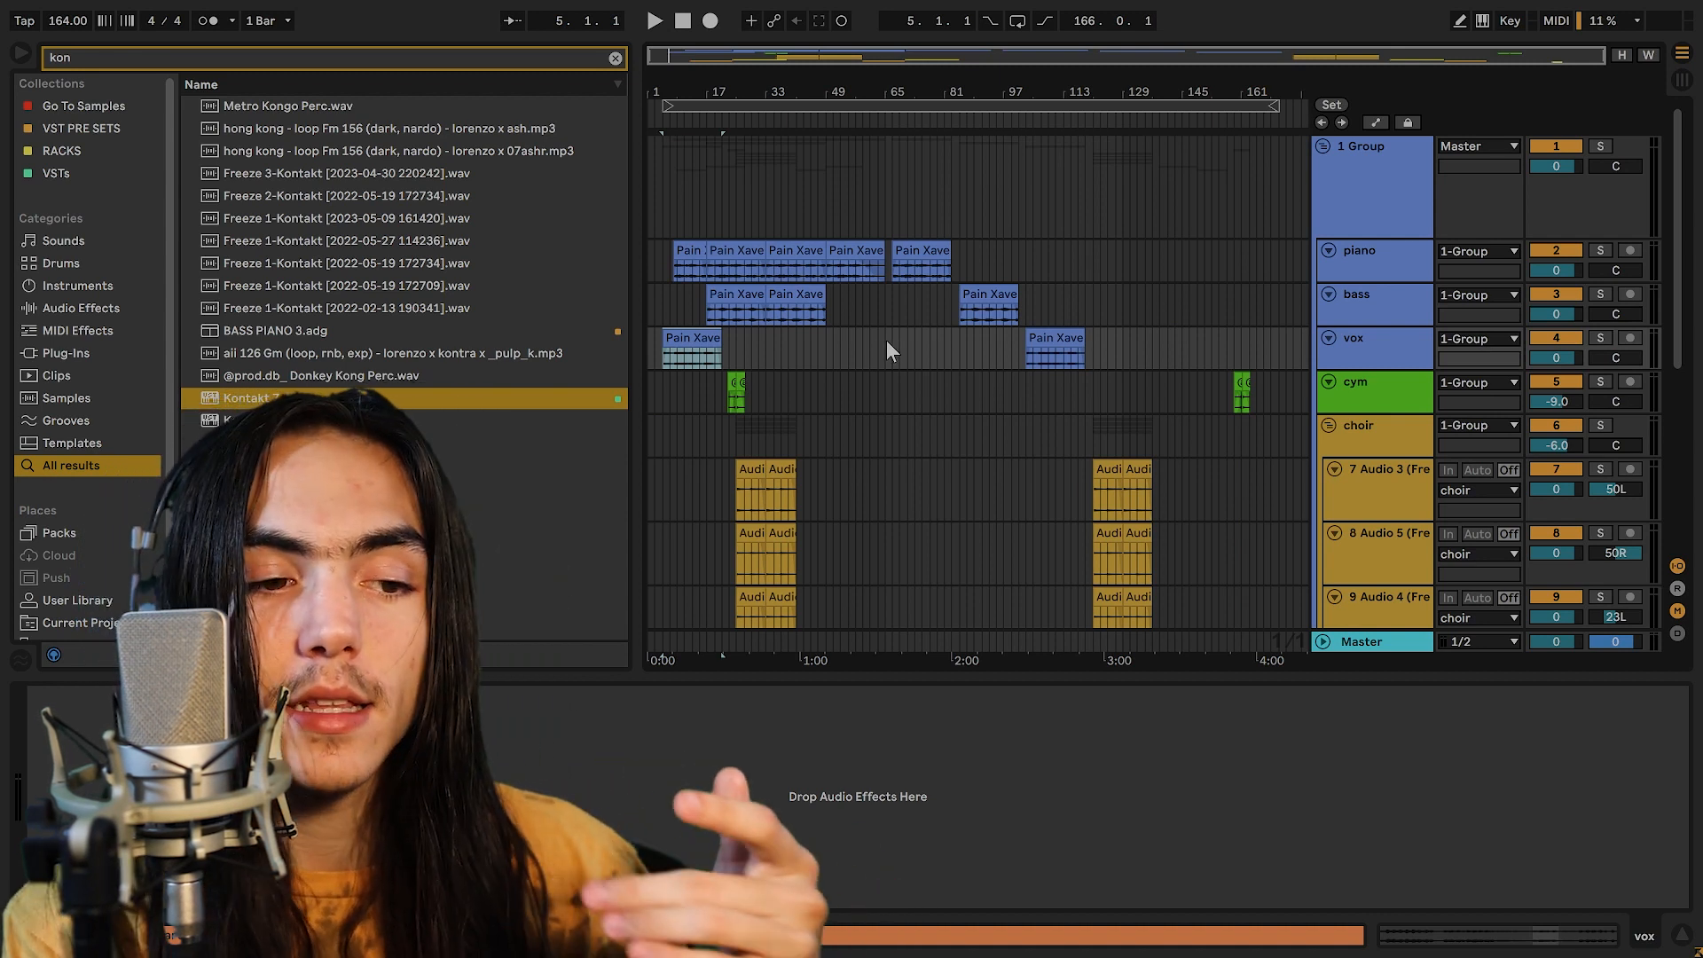
Examine the go to pain cymbal clips on the cym track up close and within the whole arrangement.
click(892, 382)
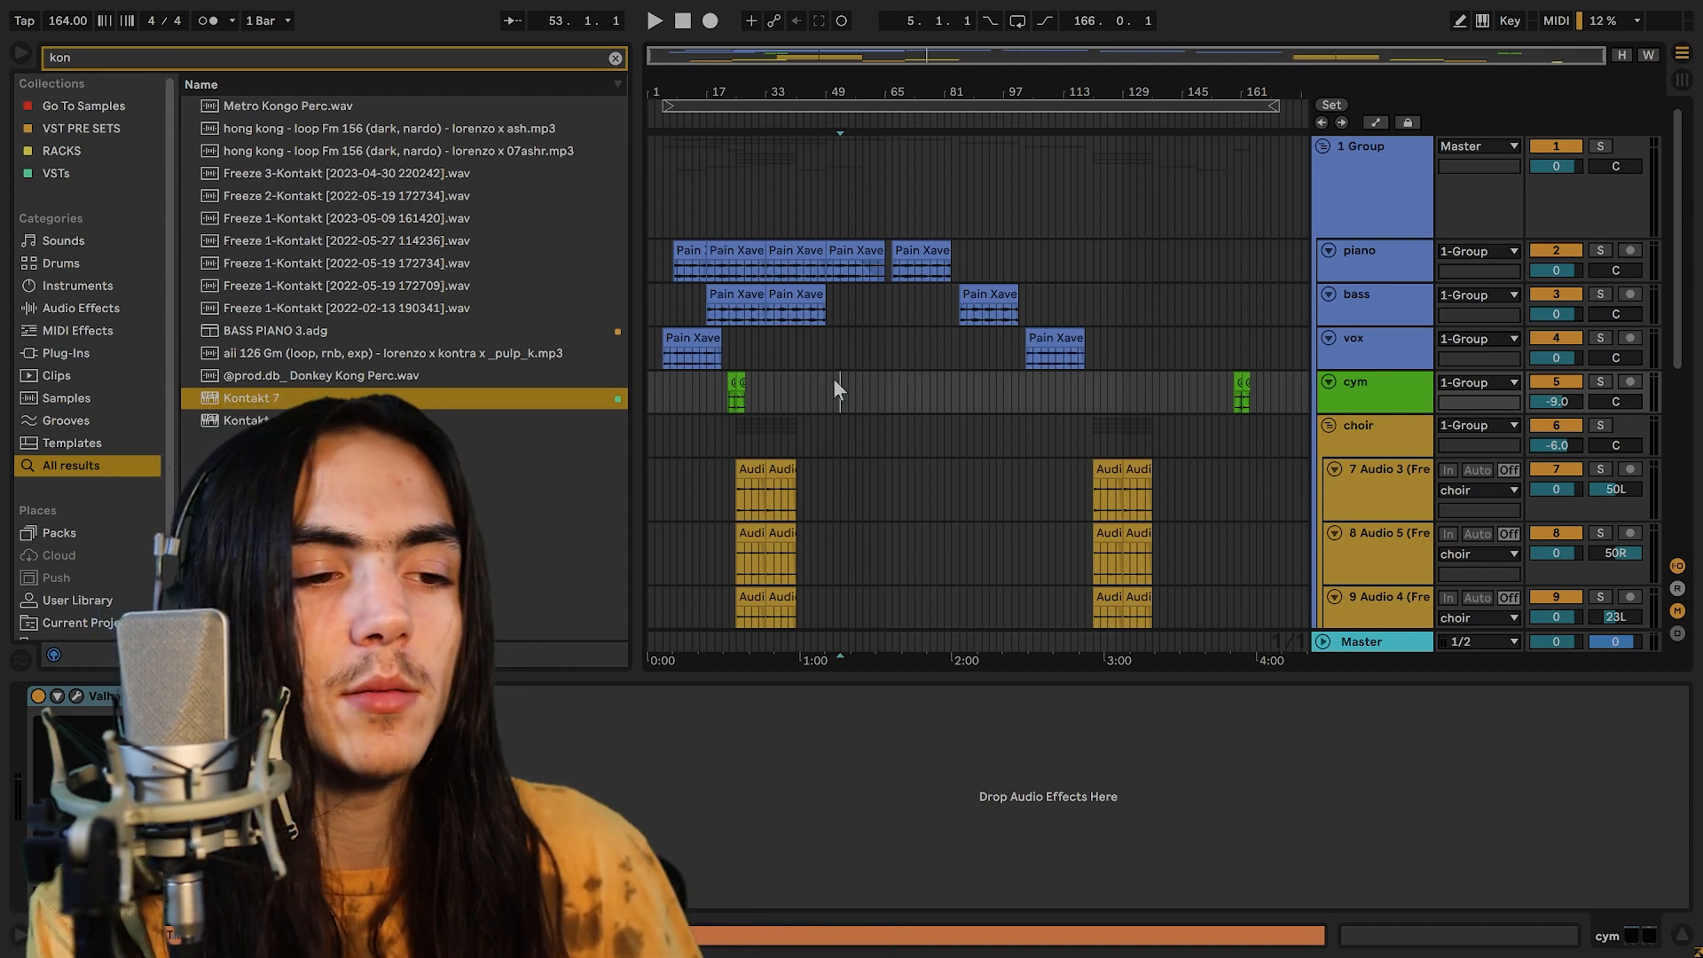
scroll(706, 408, up, 10)
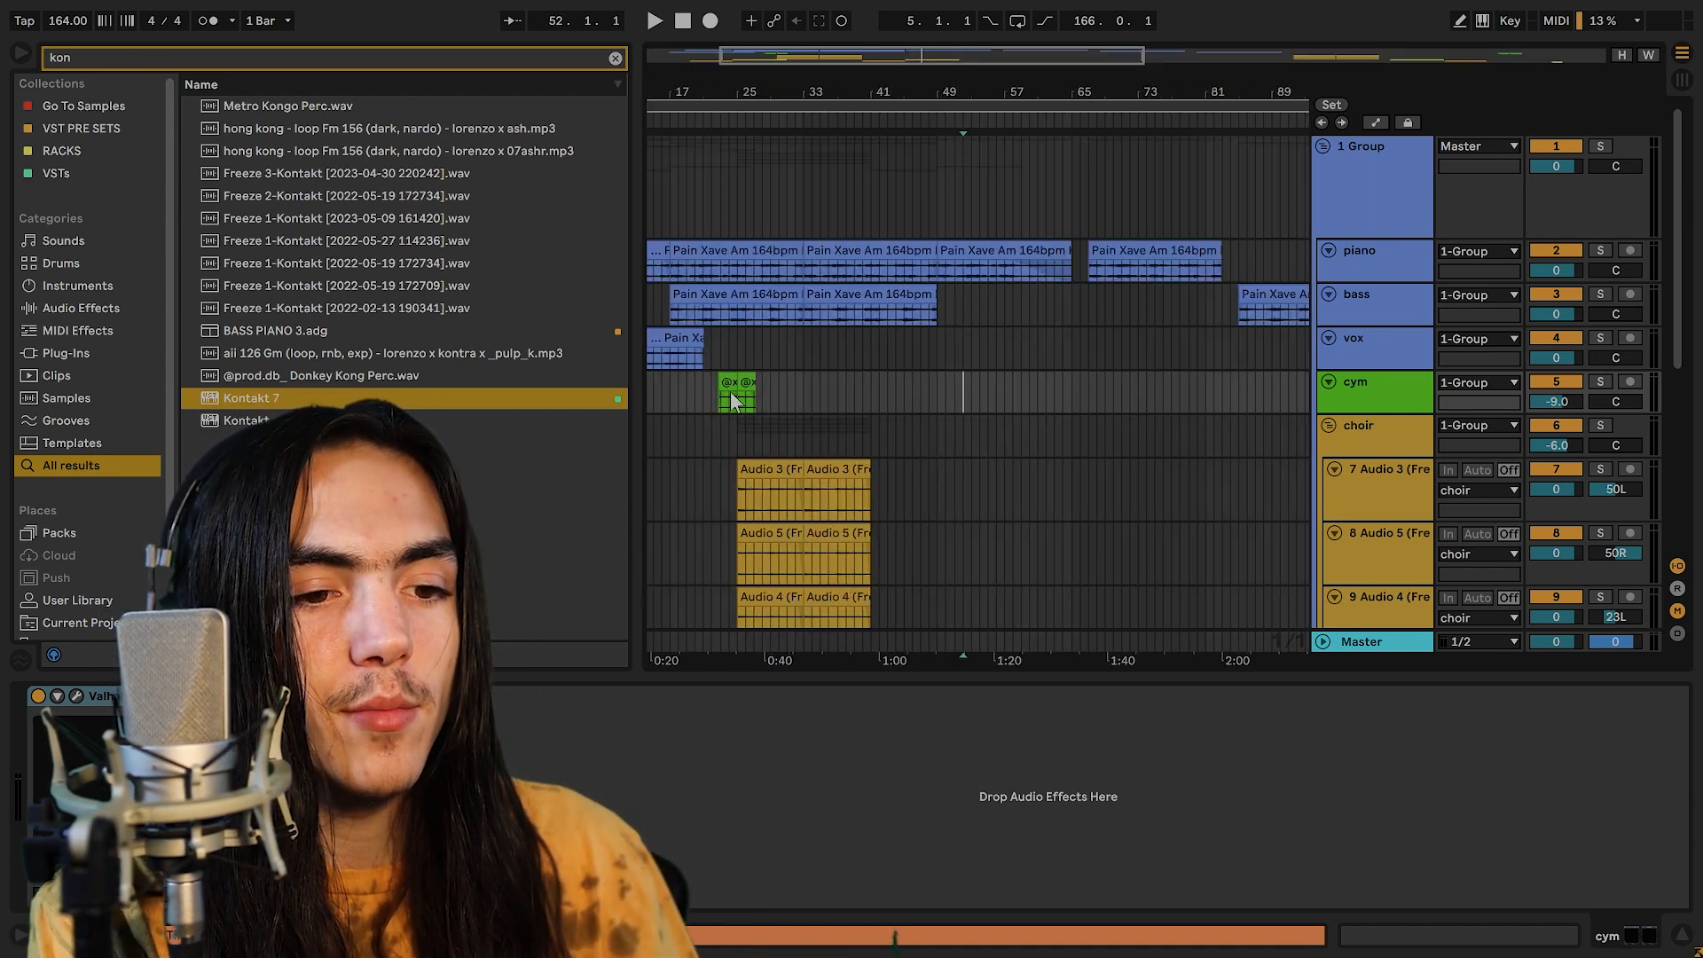
scroll(758, 399, down, 10)
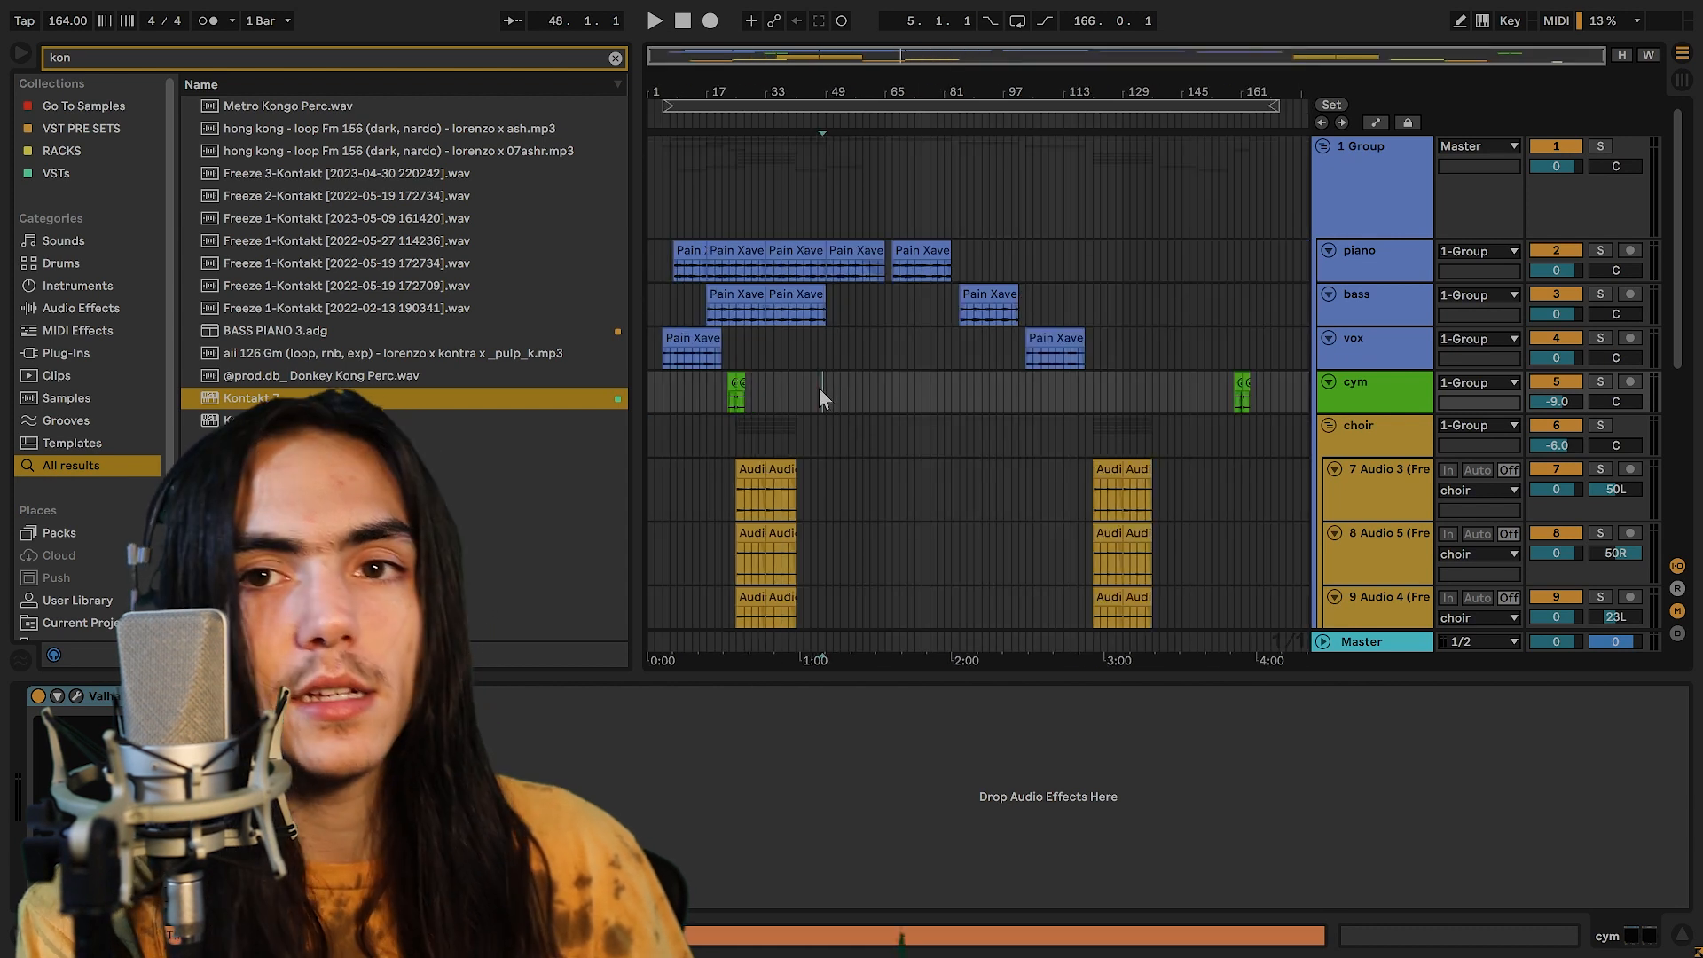
scroll(706, 415, up, 15)
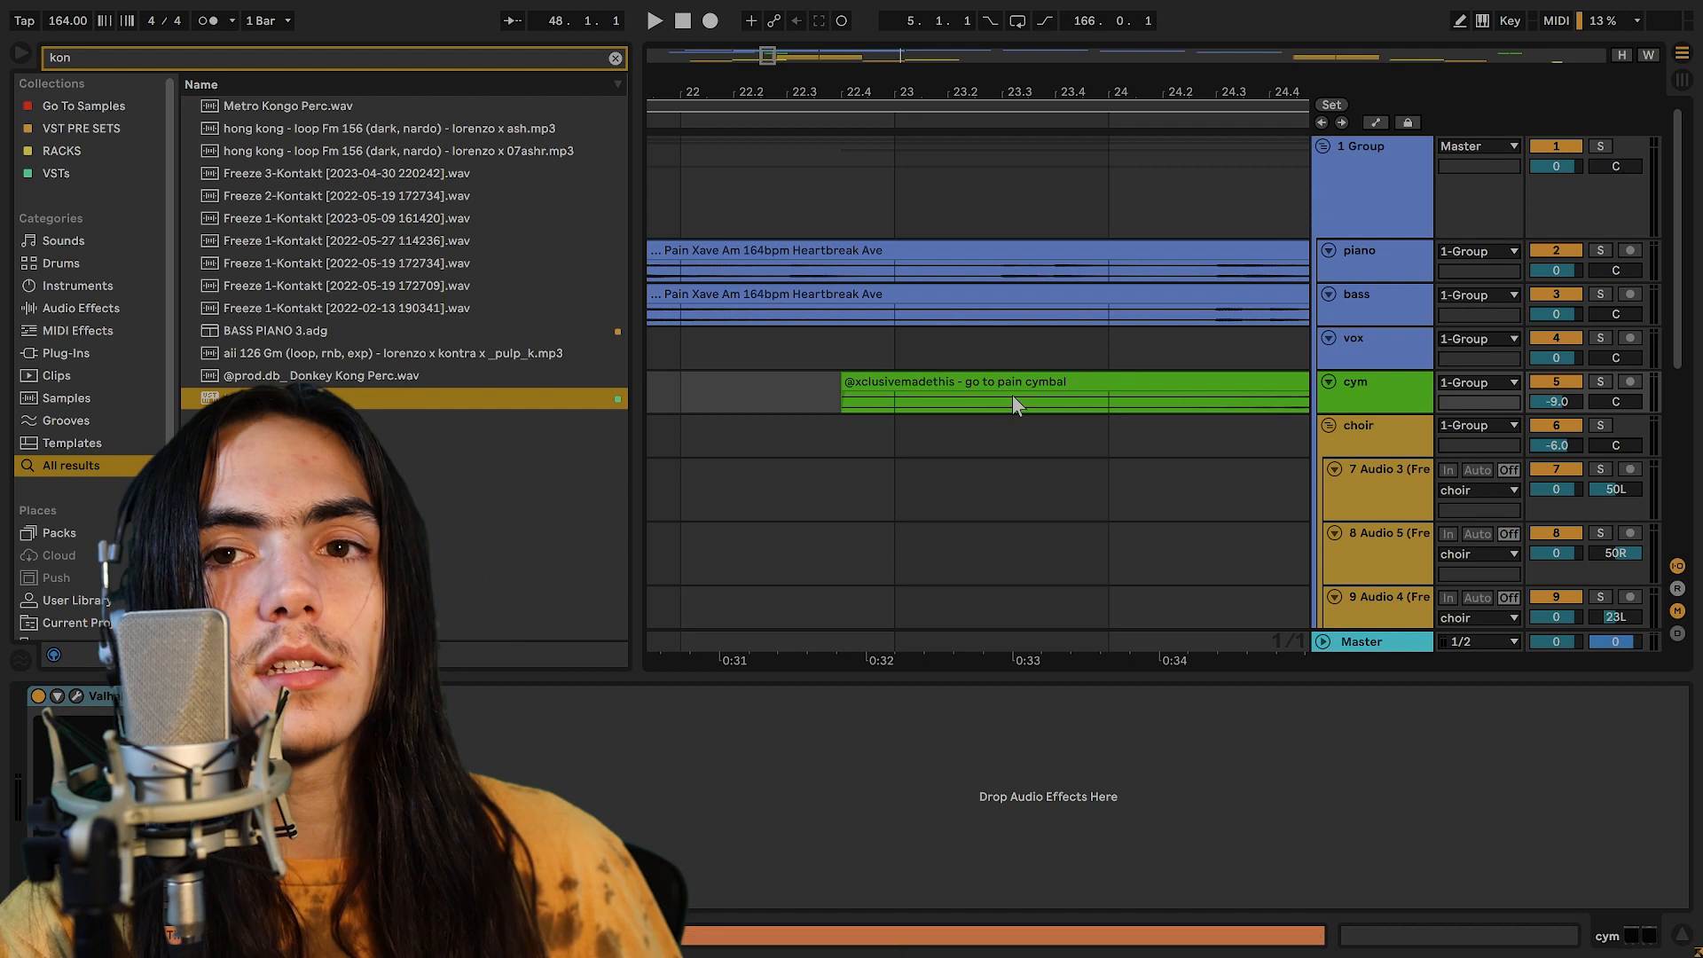
scroll(1009, 396, down, 10)
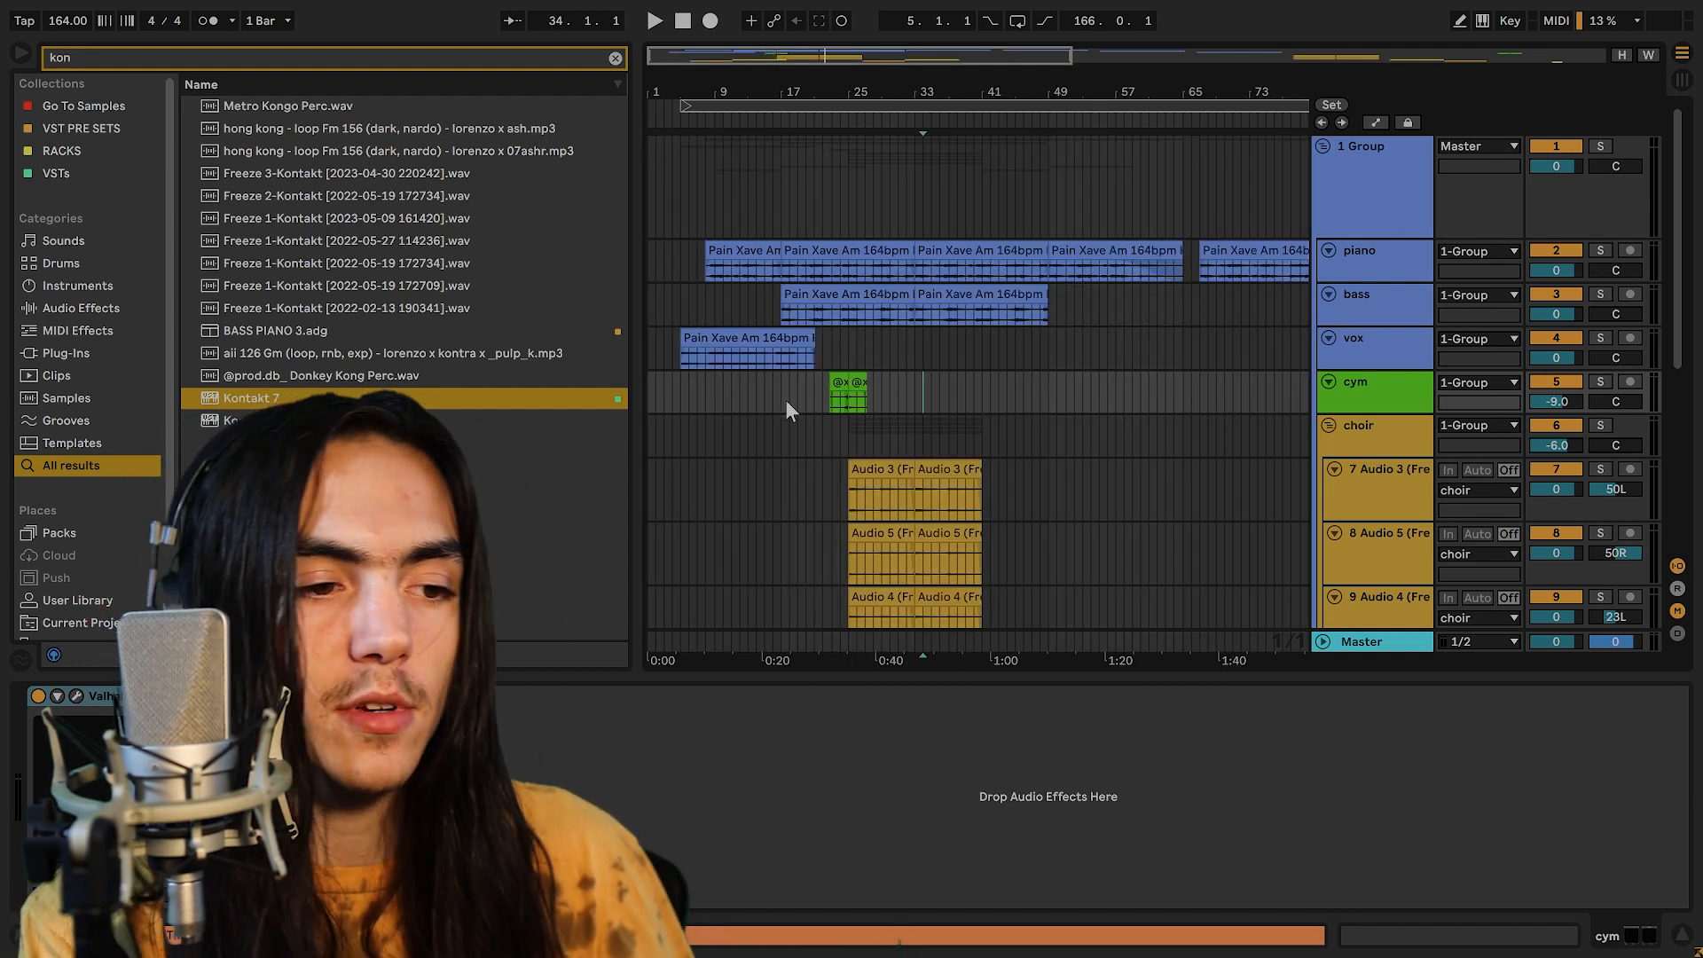
scroll(951, 380, up, 5)
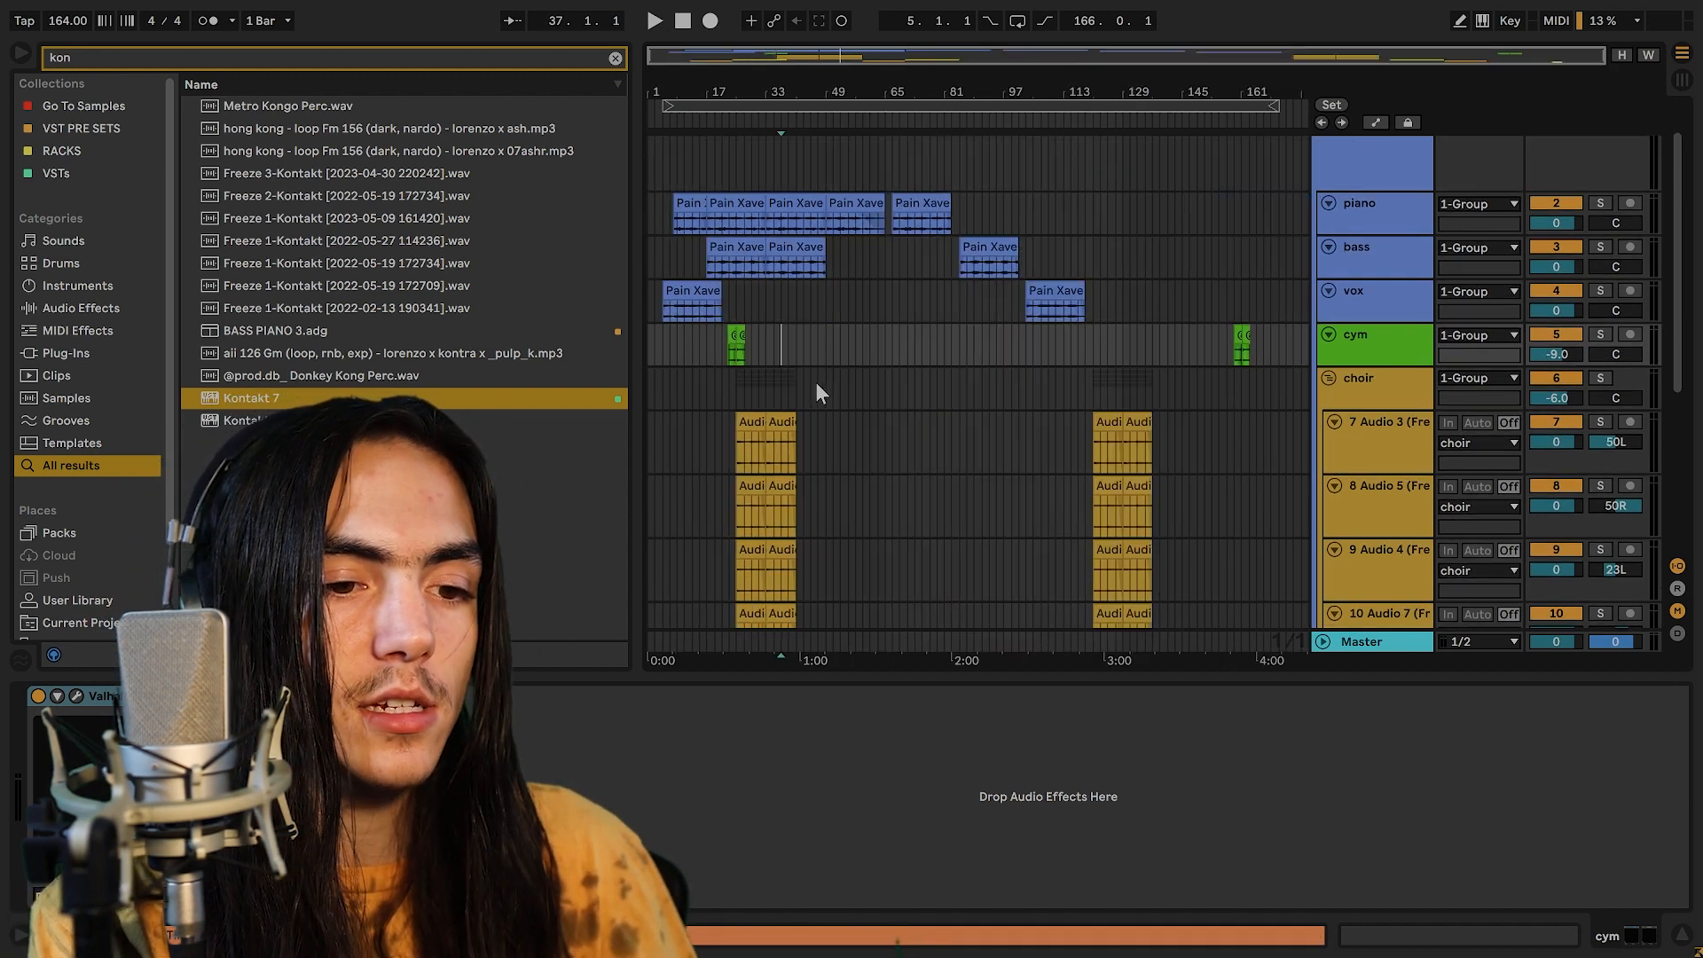
Review the choir group's frozen audio layers in the arrangement and display the group's effect chain.
scroll(816, 381, down, 3)
click(871, 321)
drag(850, 321, 1178, 564)
click(1141, 326)
scroll(1139, 327, down, 10)
scroll(905, 316, down, 1)
scroll(905, 321, down, 1)
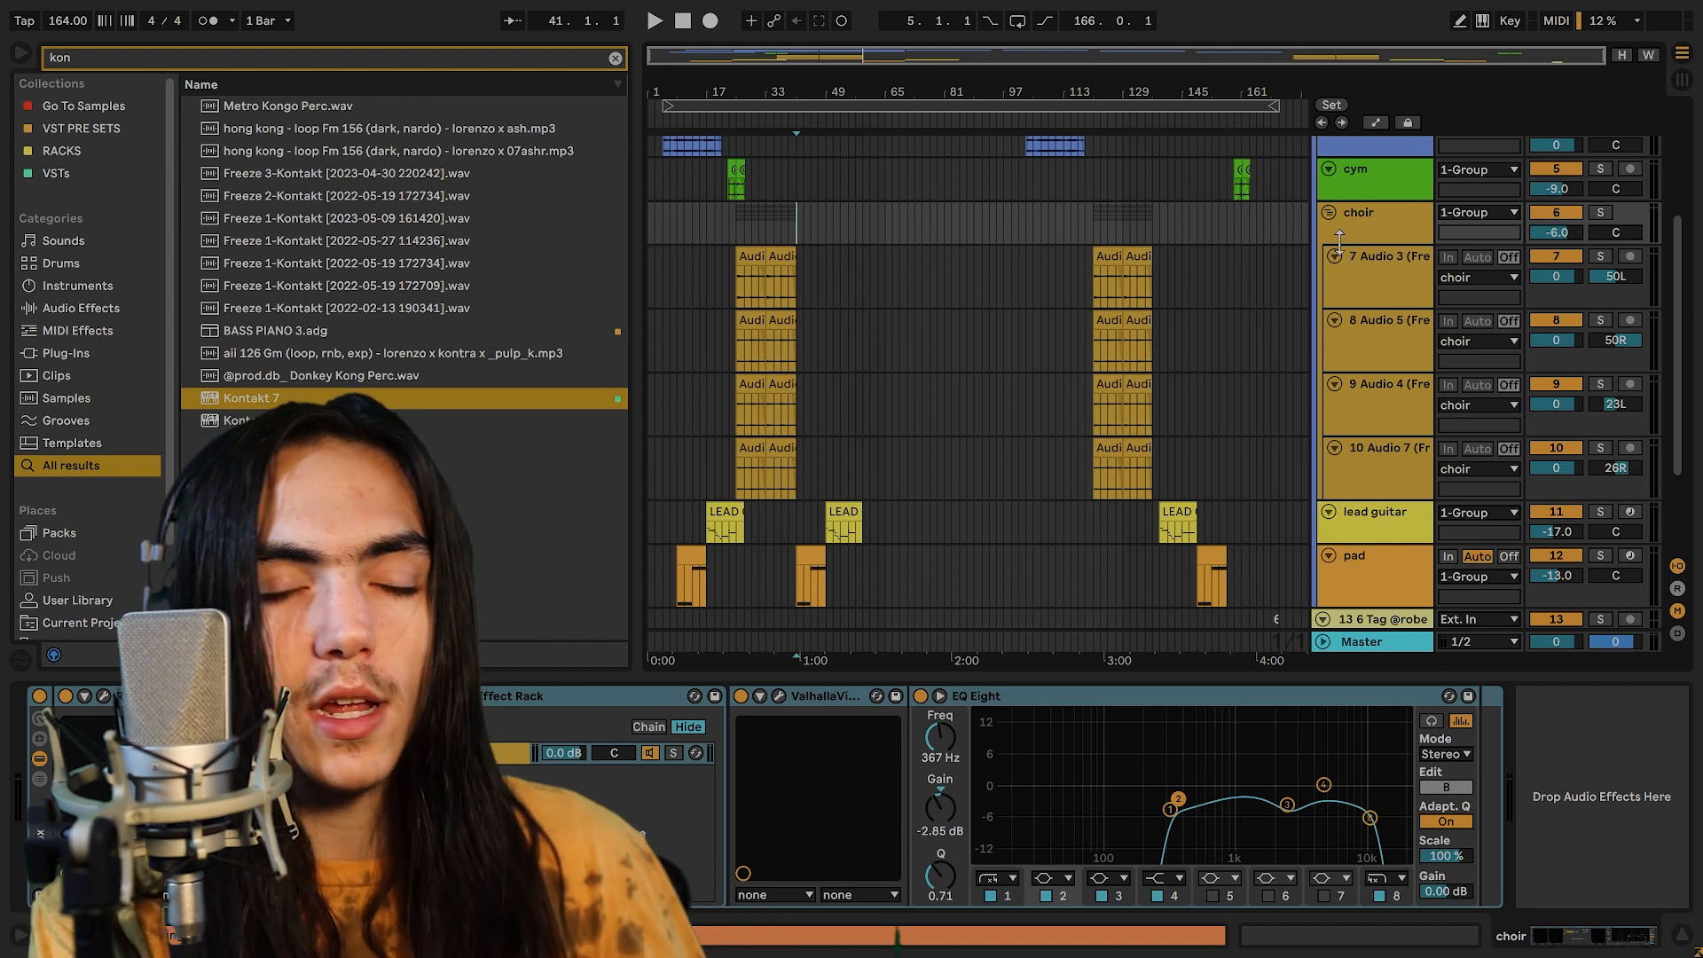
scroll(914, 390, down, 1)
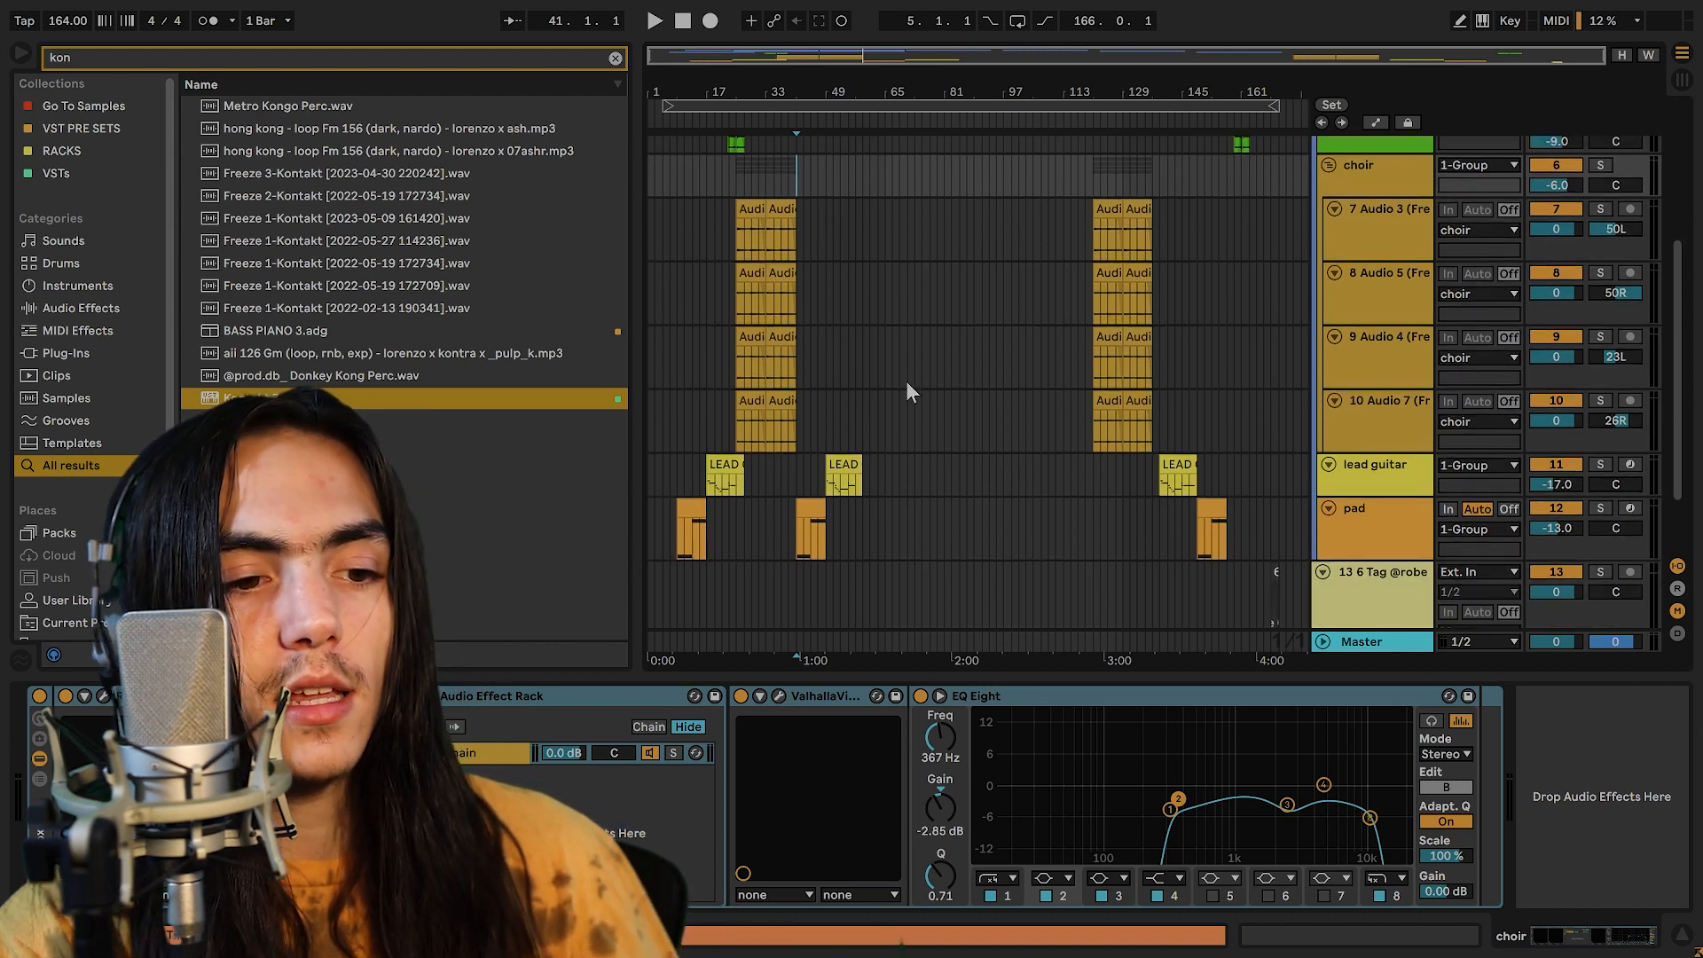
Look over the lead guitar and pad tracks and display the pad track's effect chain.
click(1126, 475)
click(1089, 525)
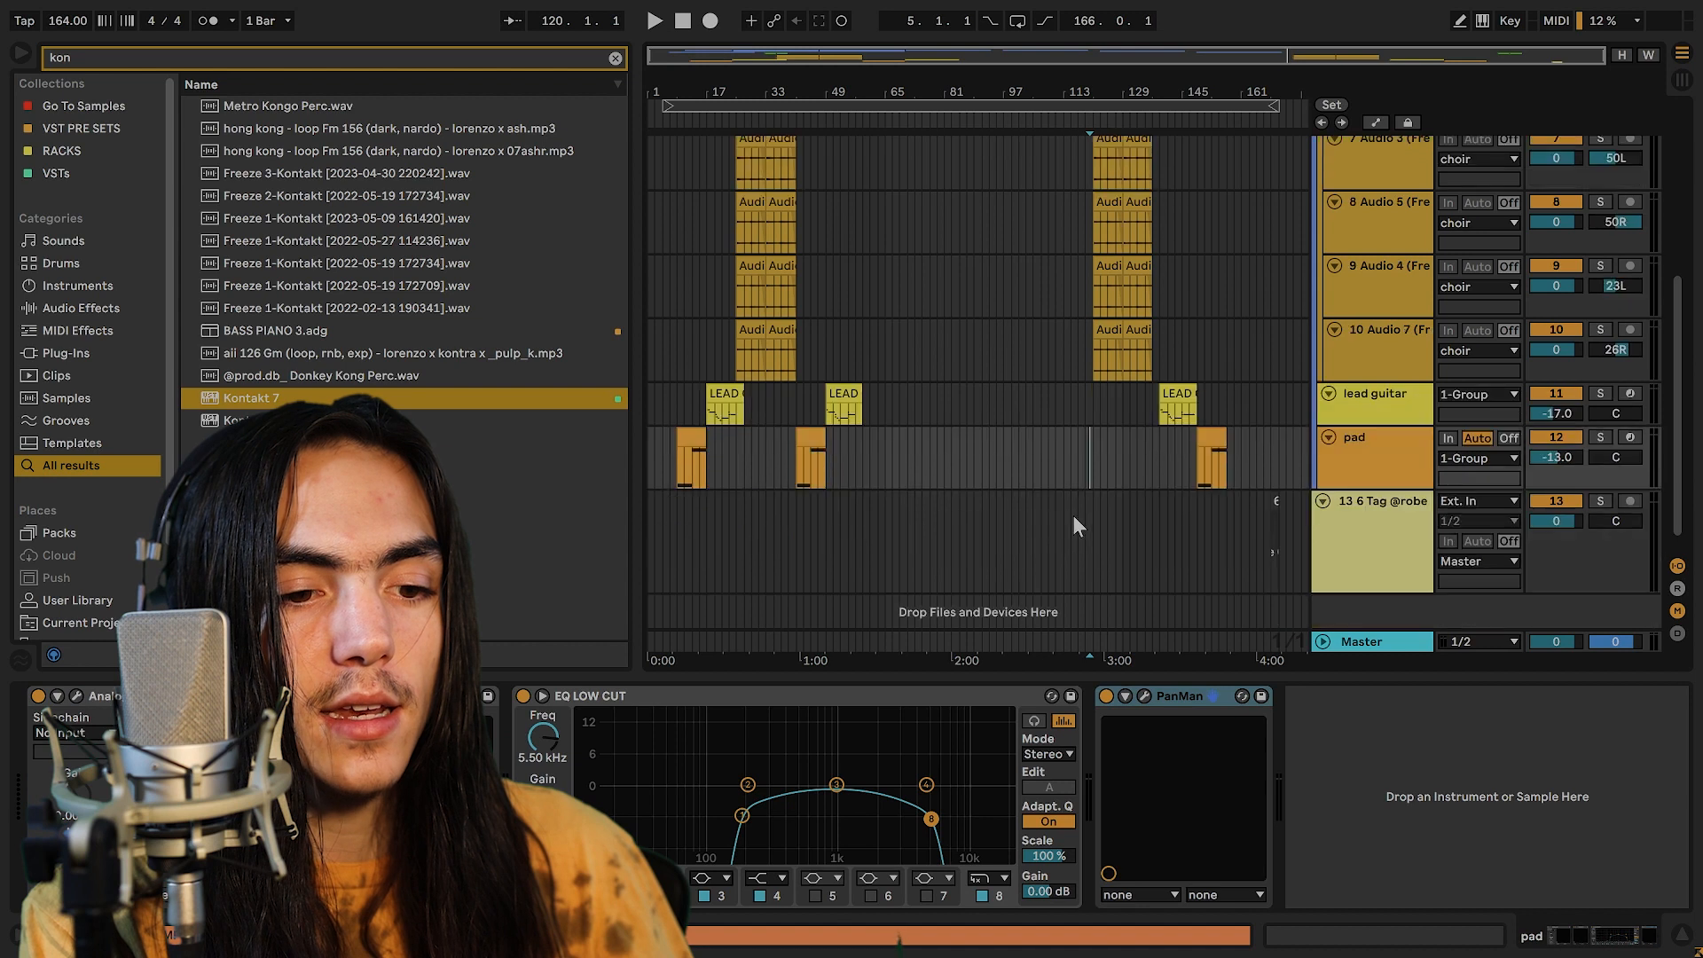
scroll(976, 426, up, 5)
scroll(908, 378, up, 5)
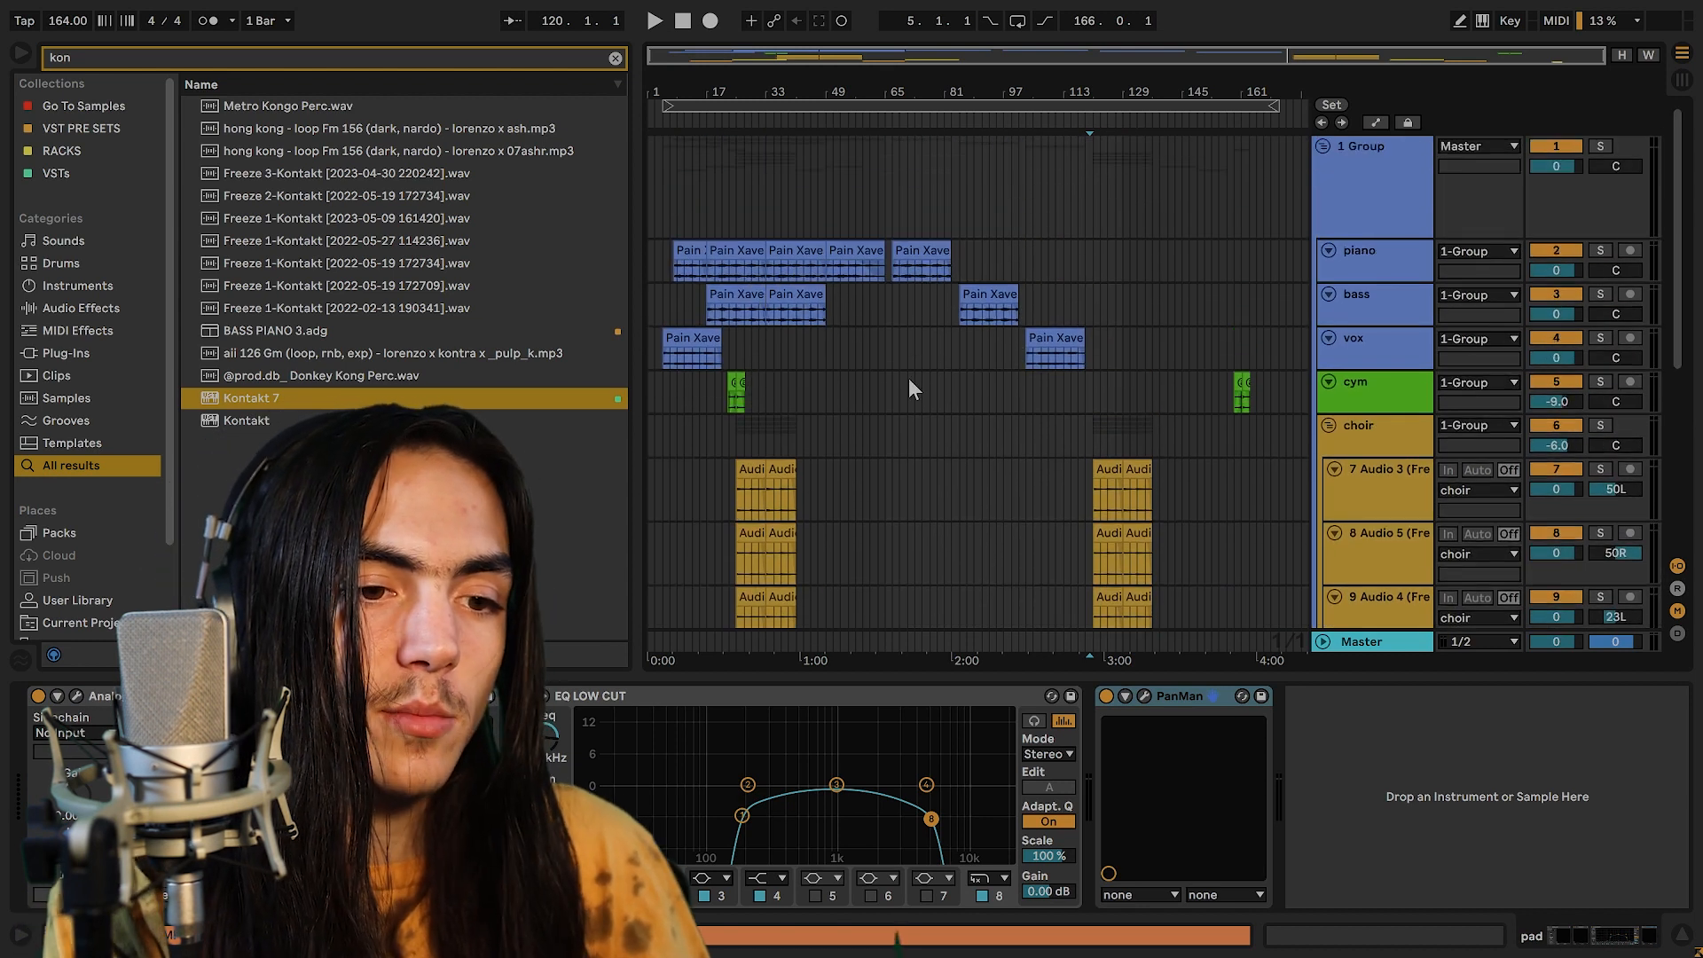
Audition the choir group and go through its frozen layers, selecting the first Audio 7 clip.
scroll(960, 359, down, 2)
click(1391, 327)
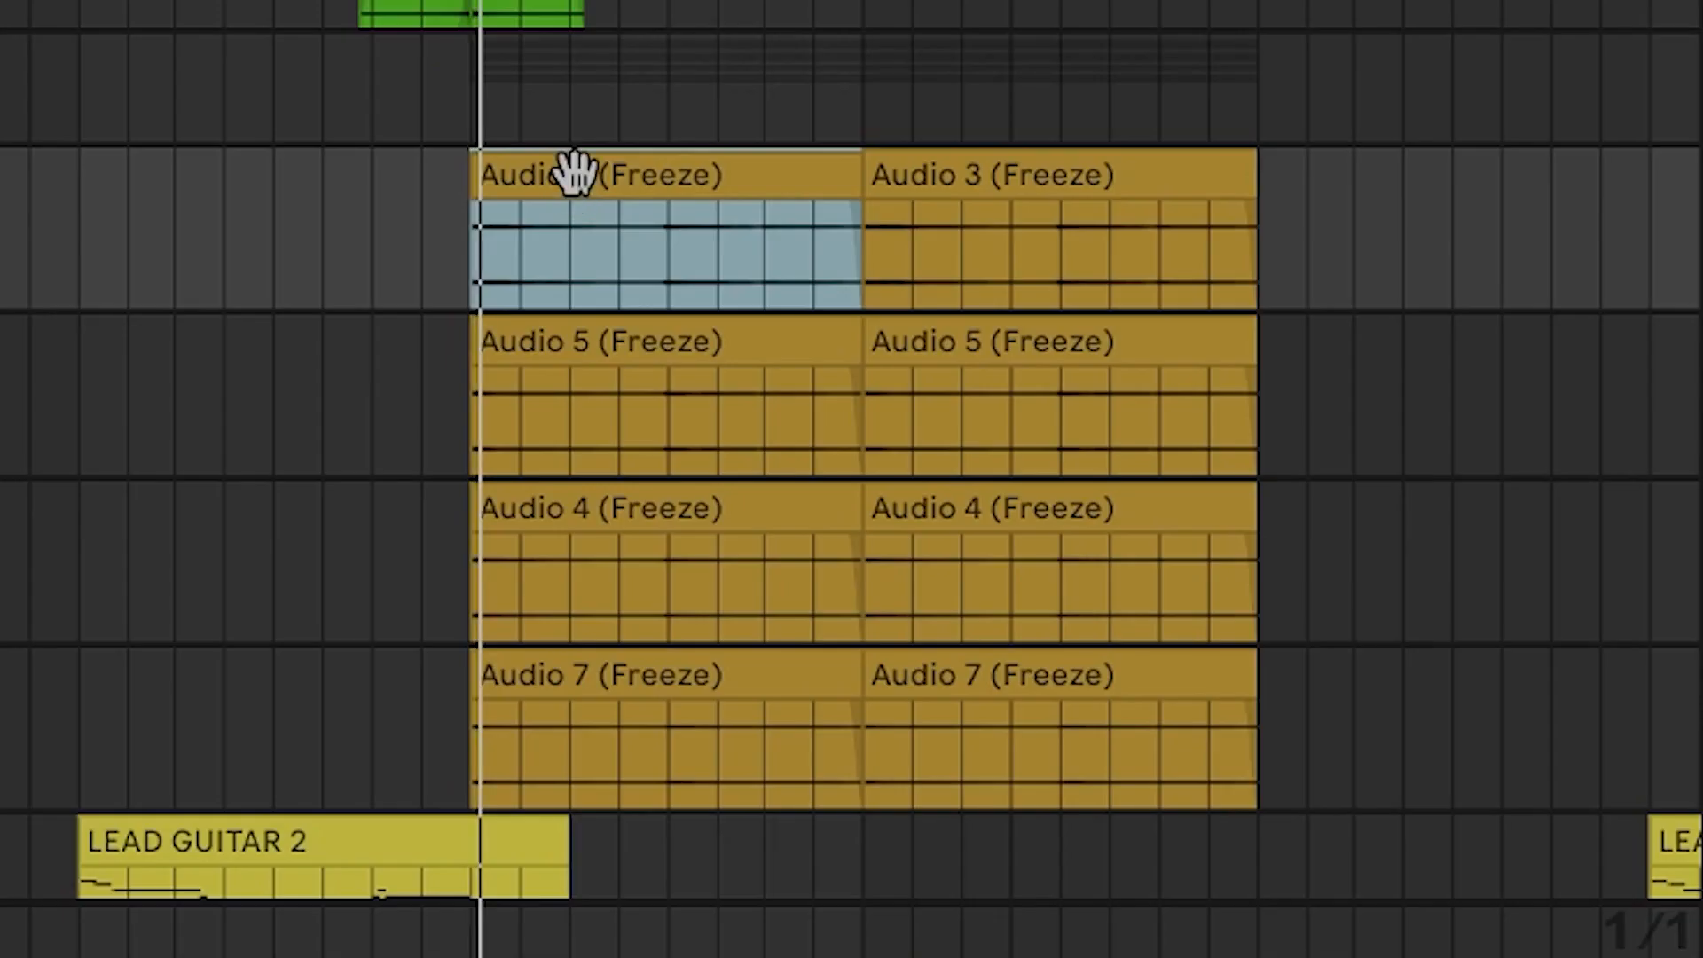
click(897, 327)
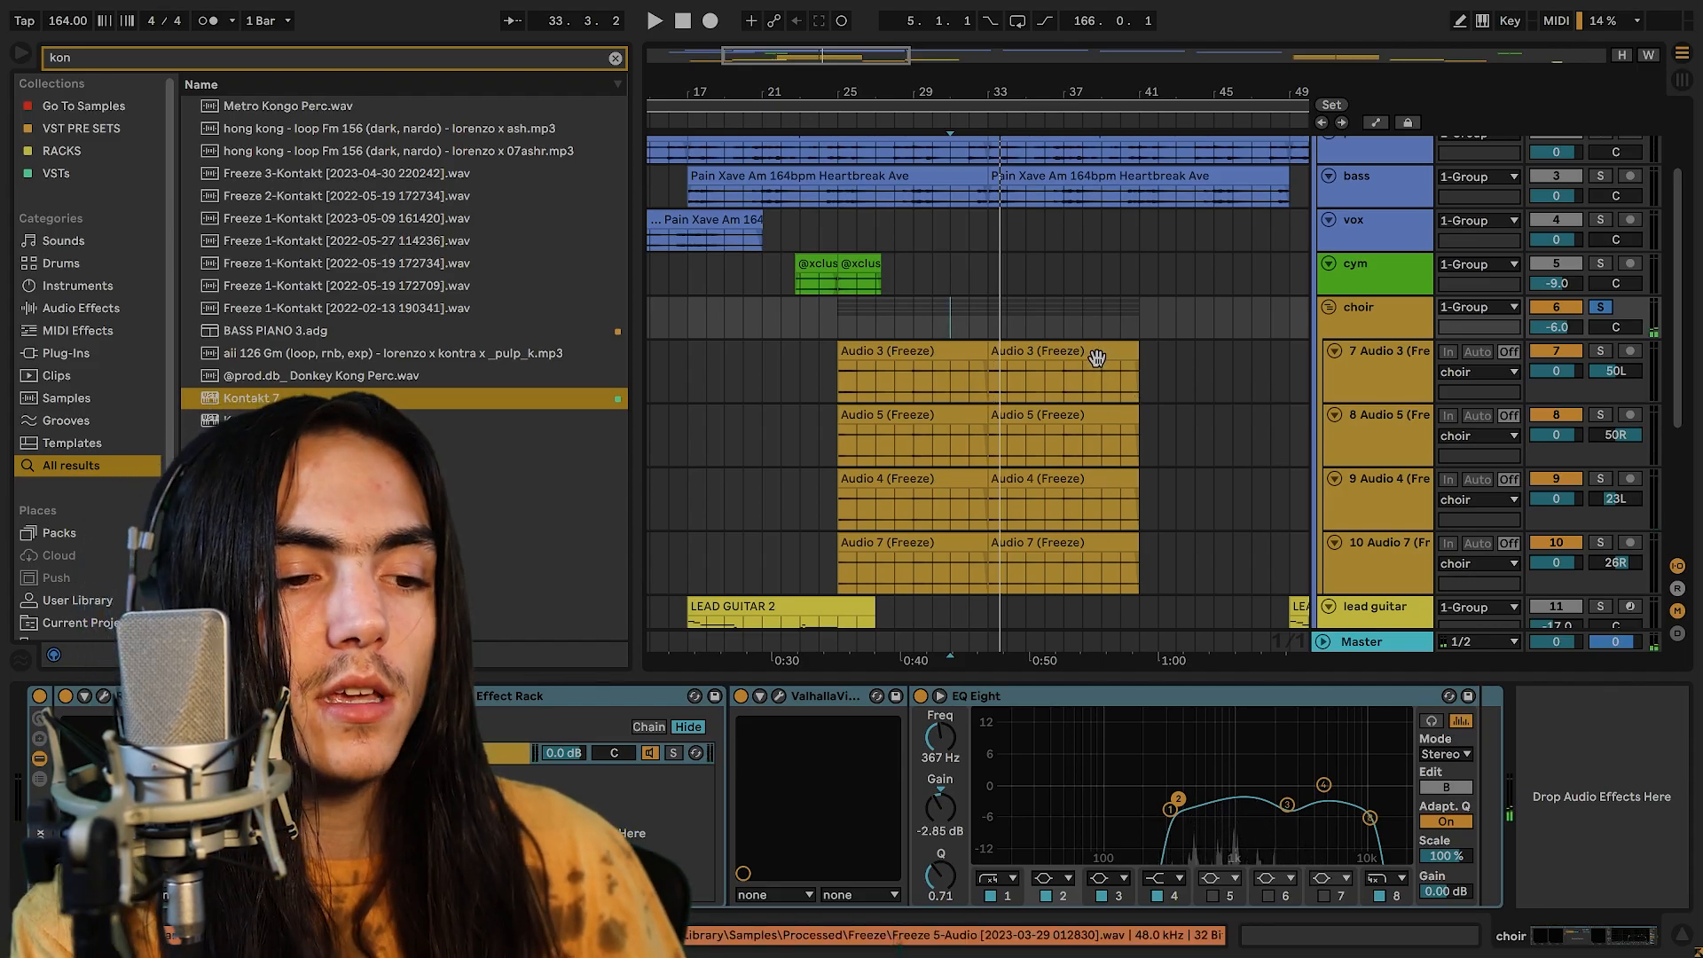
click(975, 534)
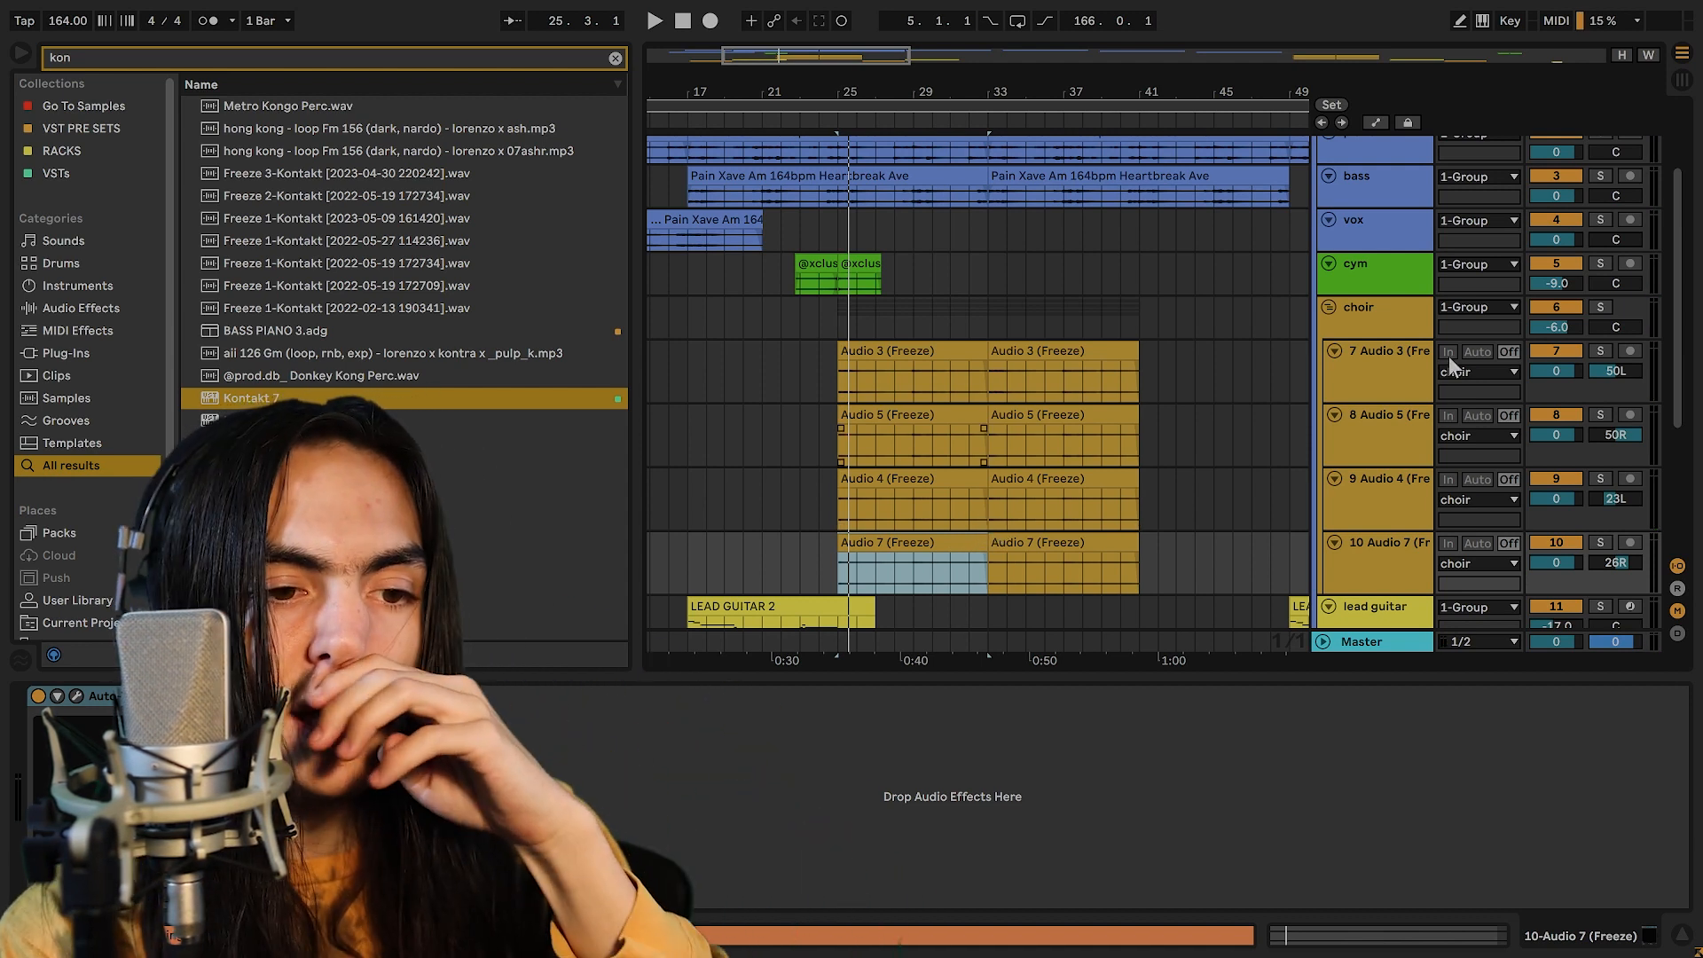
Select the choir group and inspect its effect chain, including the EQ Eight.
click(1395, 338)
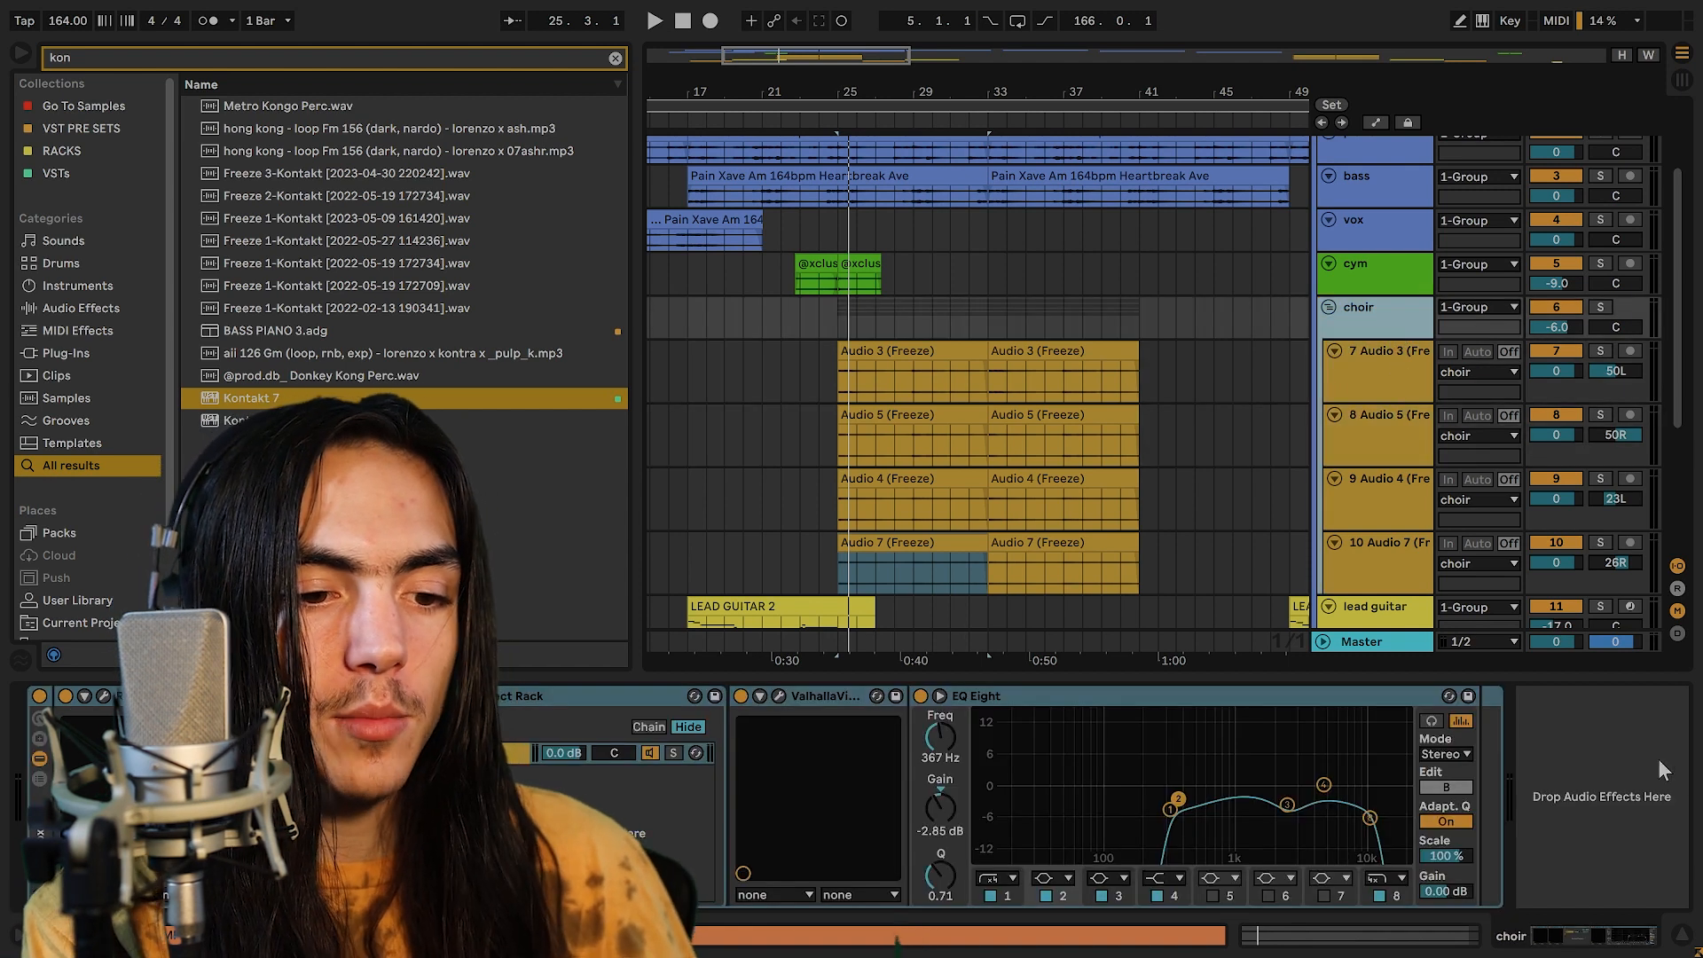
click(104, 697)
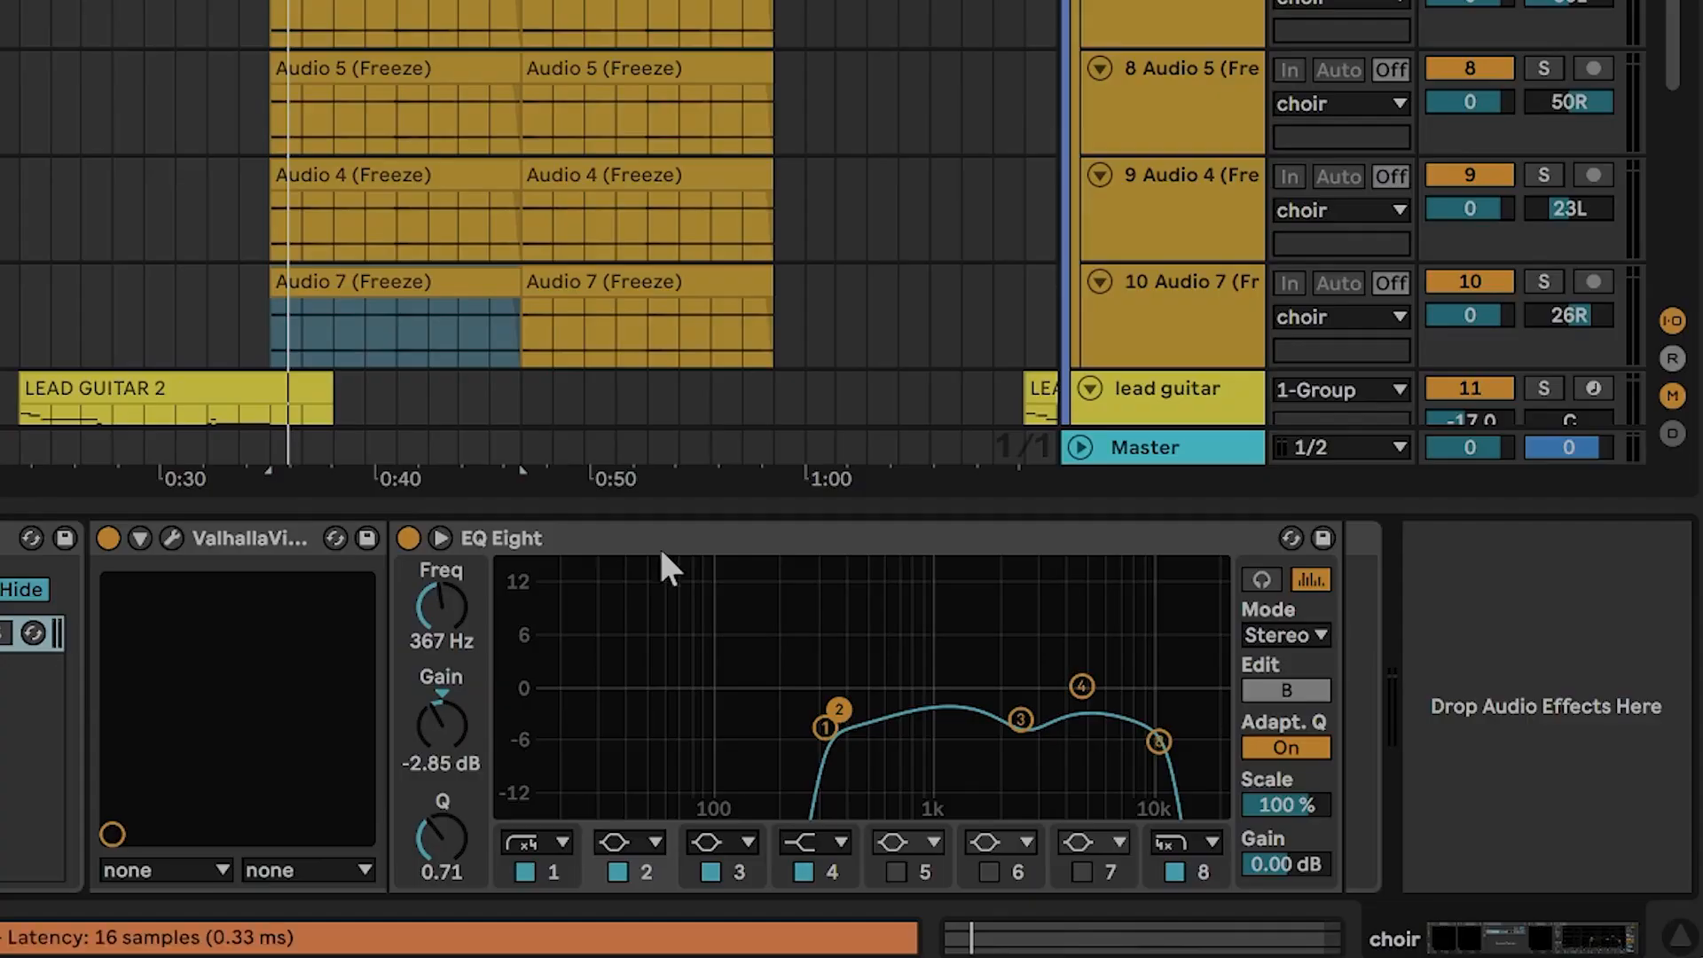
click(662, 554)
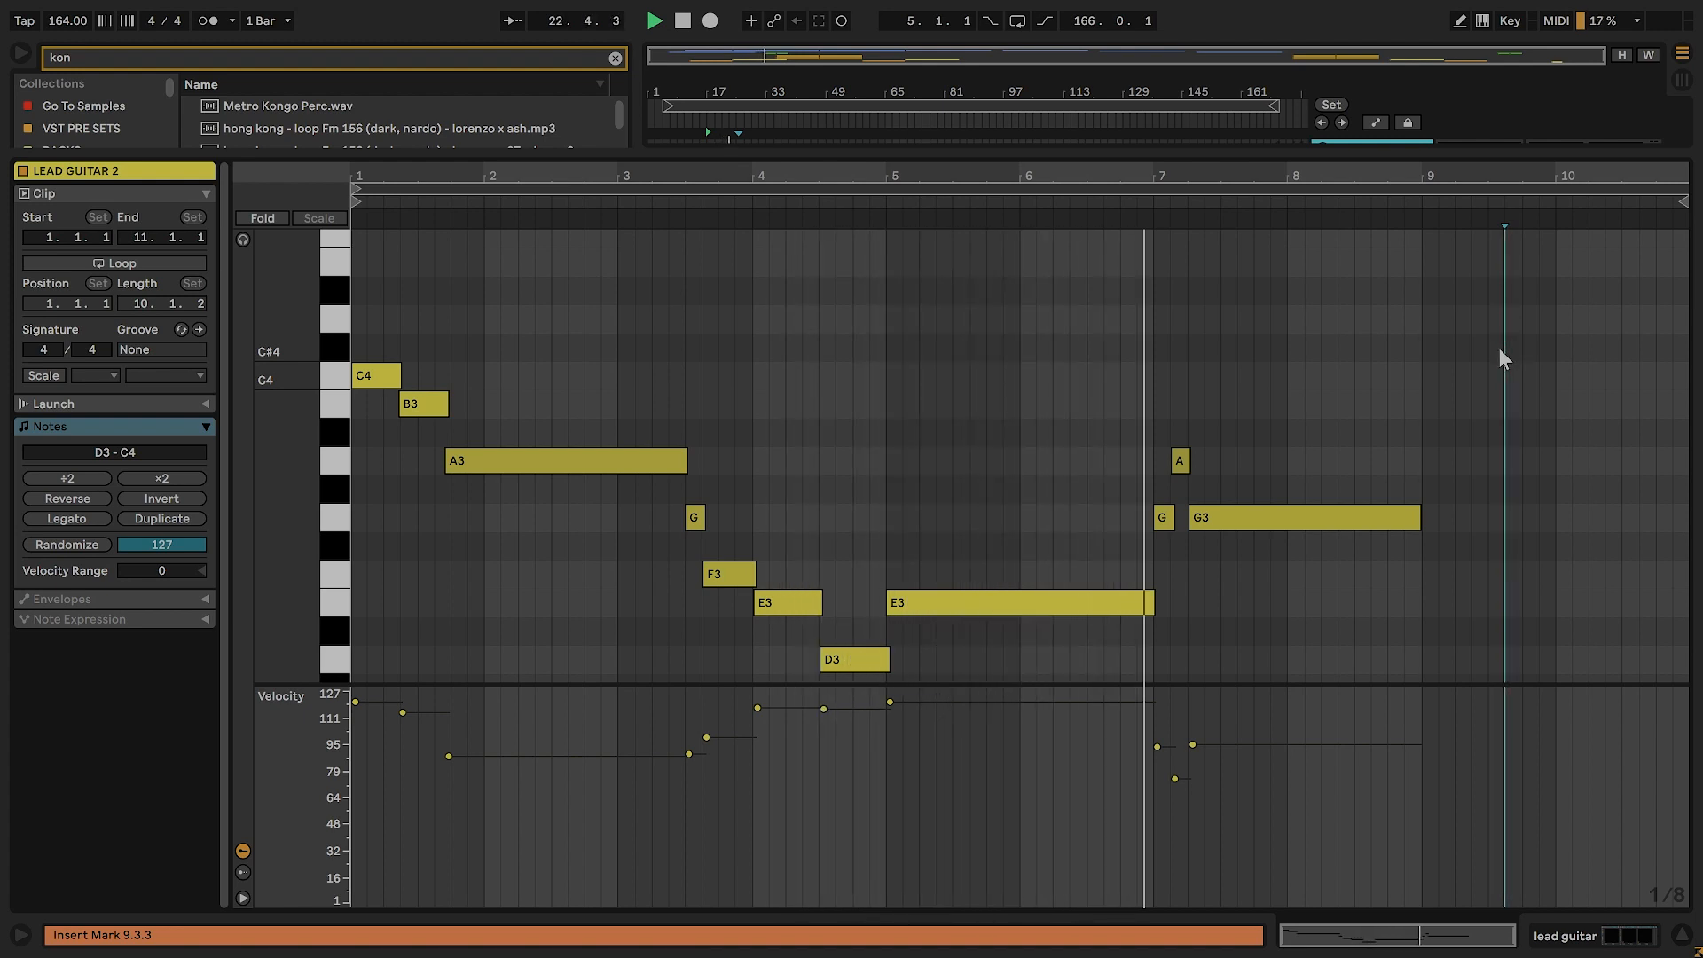
Check the lead guitar's device chain and reopen the first LEAD GUITAR 2 clip to examine its note melody.
key(shift+Tab)
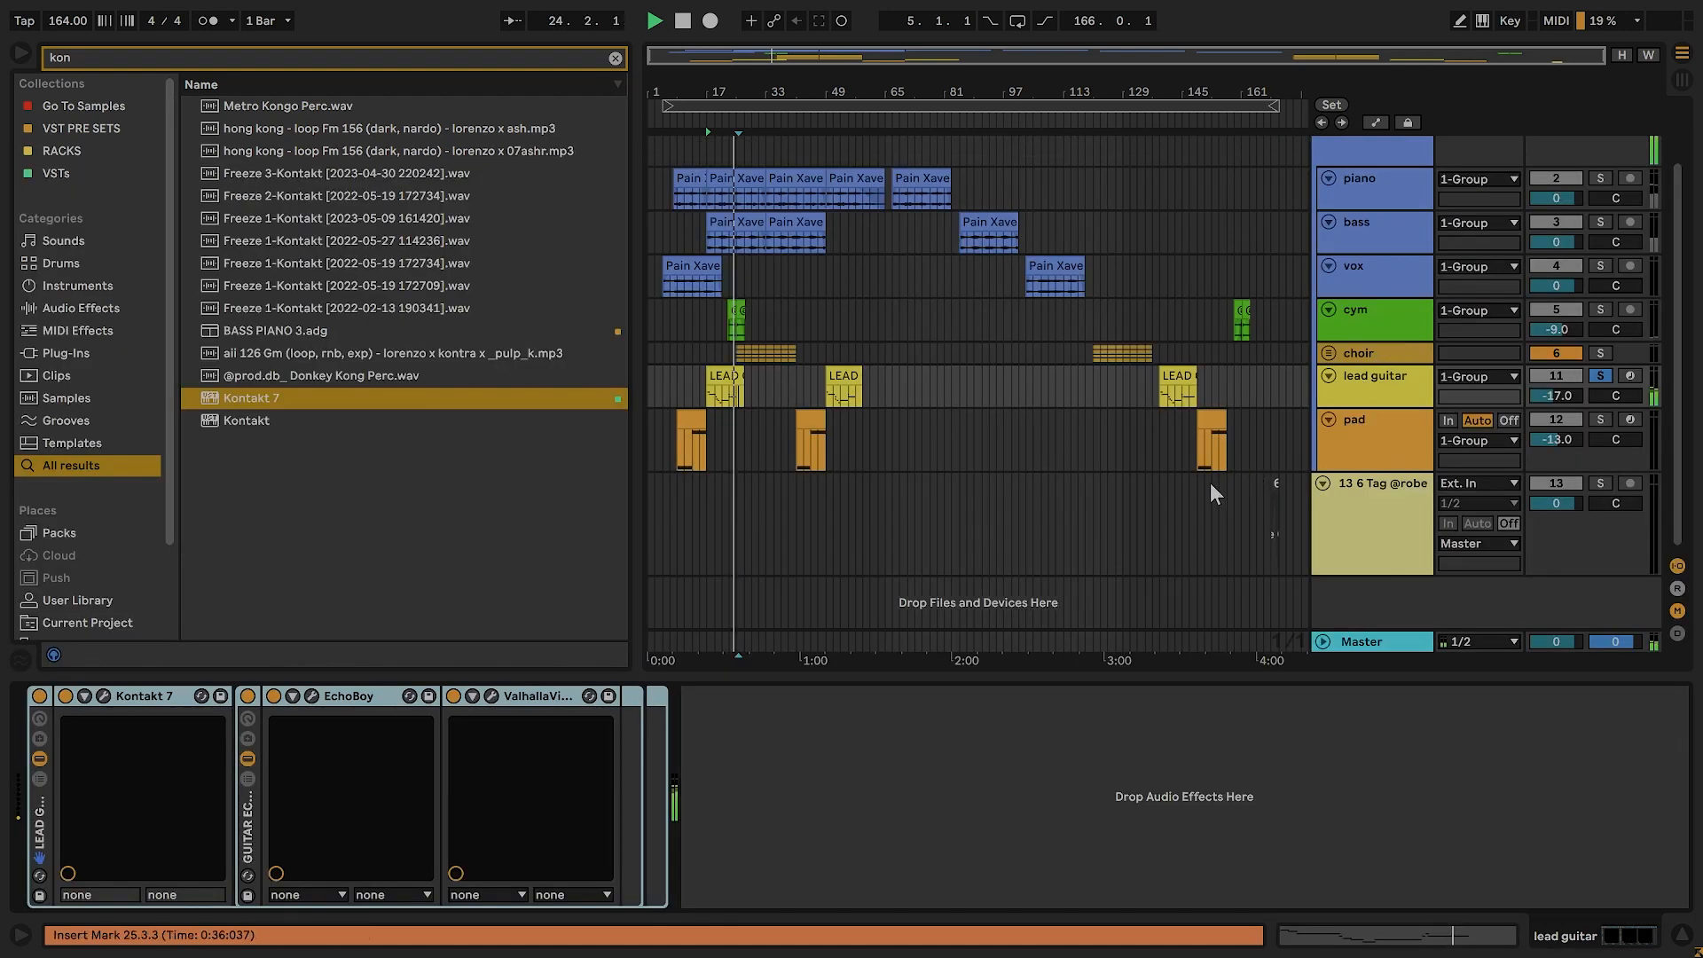
double_click(722, 380)
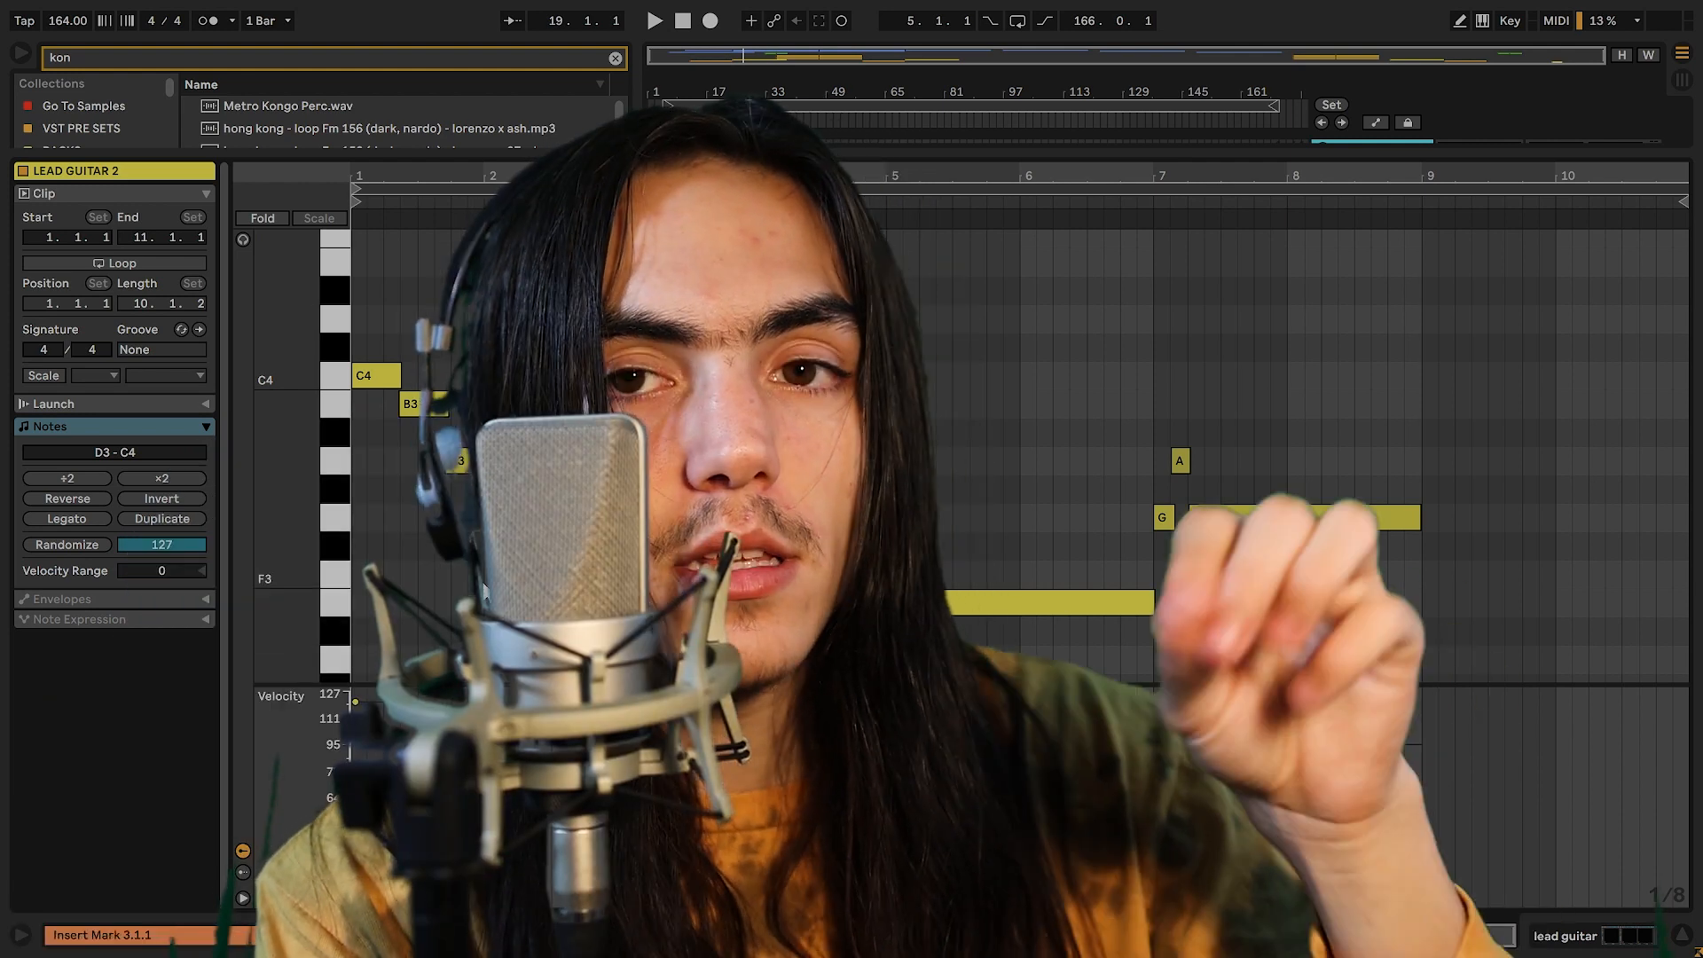
click(424, 404)
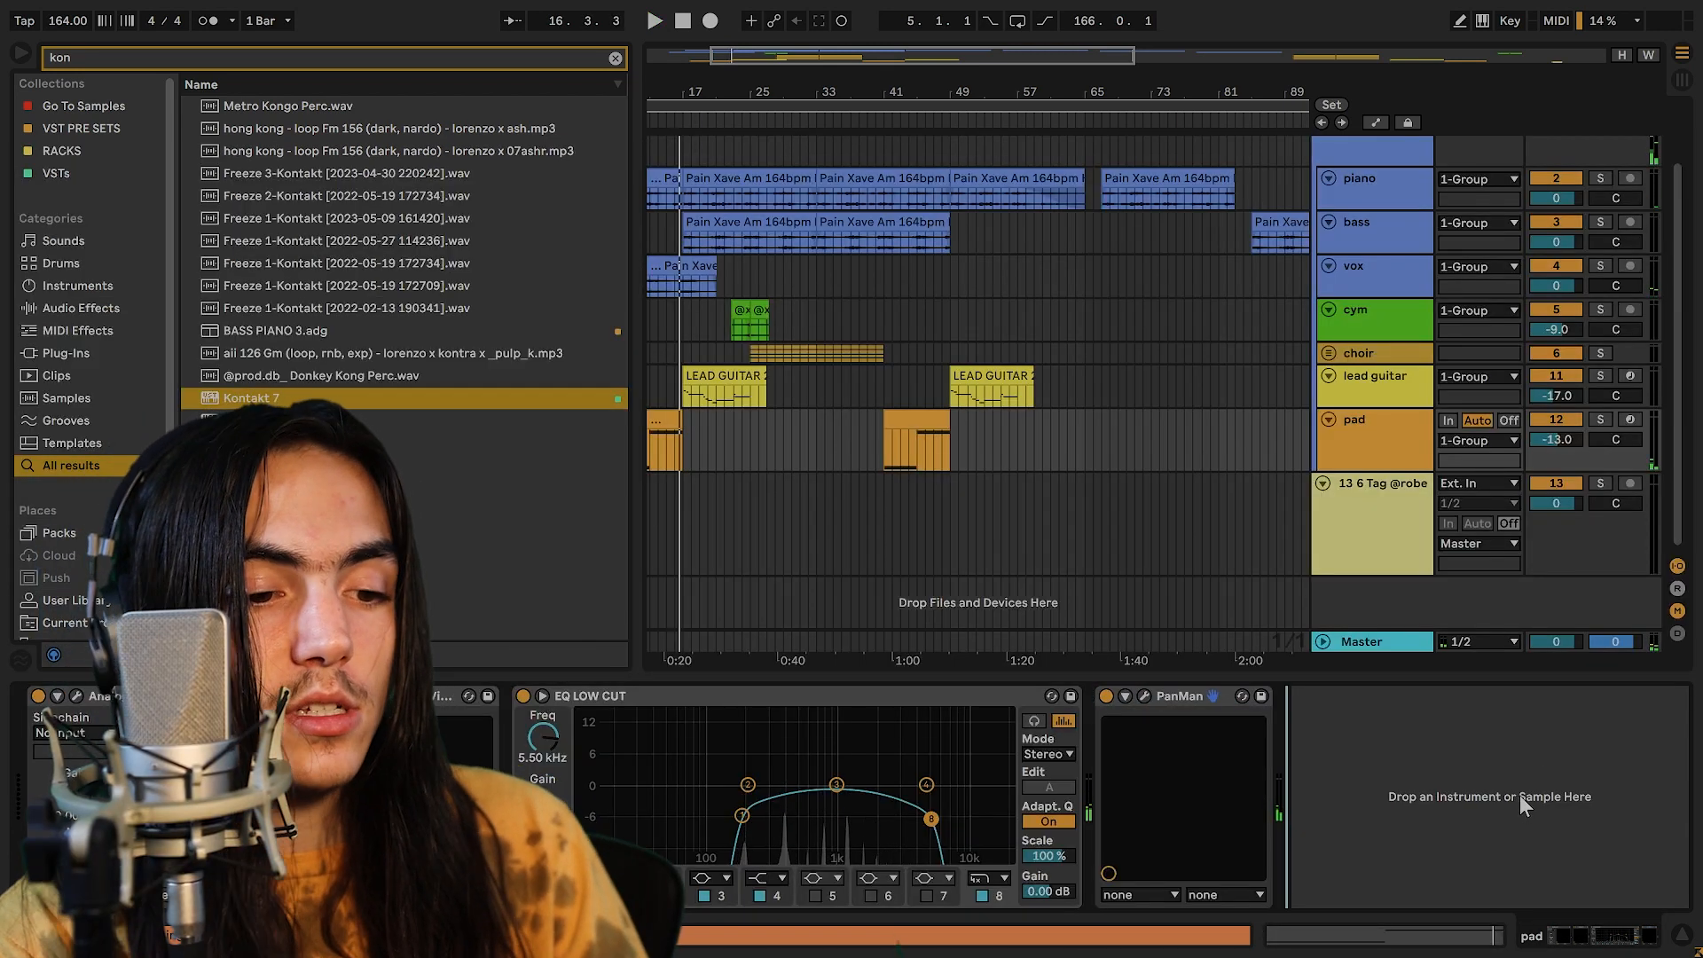
Select the first lead guitar clip and inspect the track's EchoBoy and ValhallaVintageVerb settings.
click(723, 376)
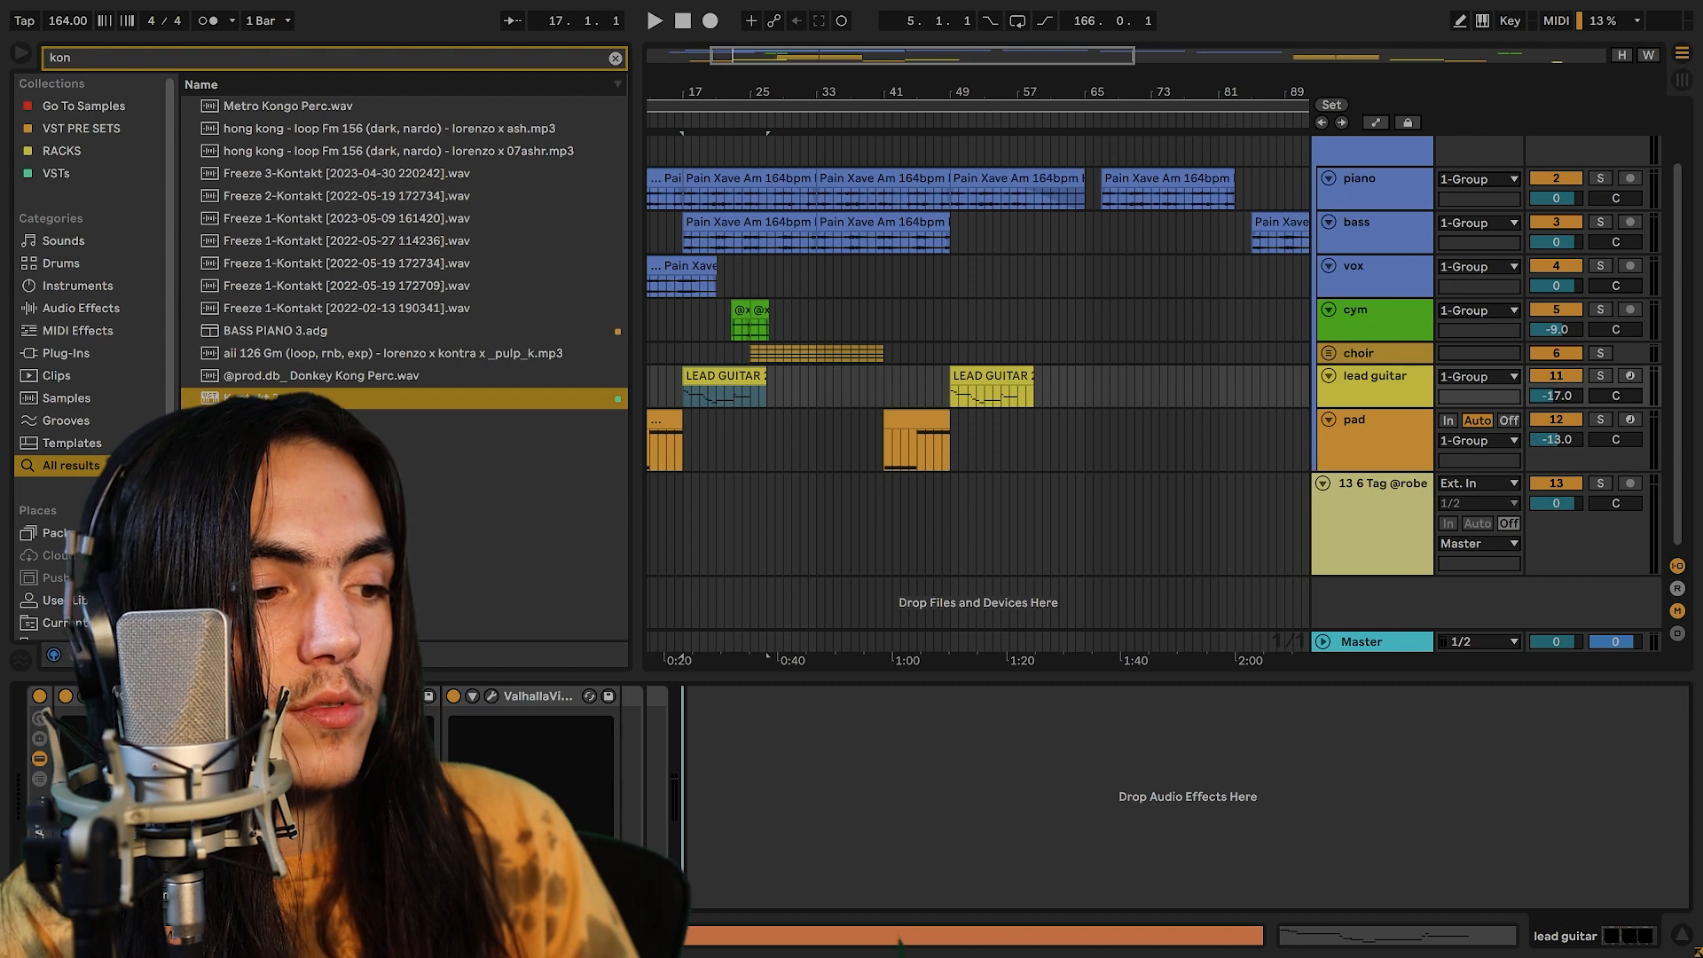
click(313, 696)
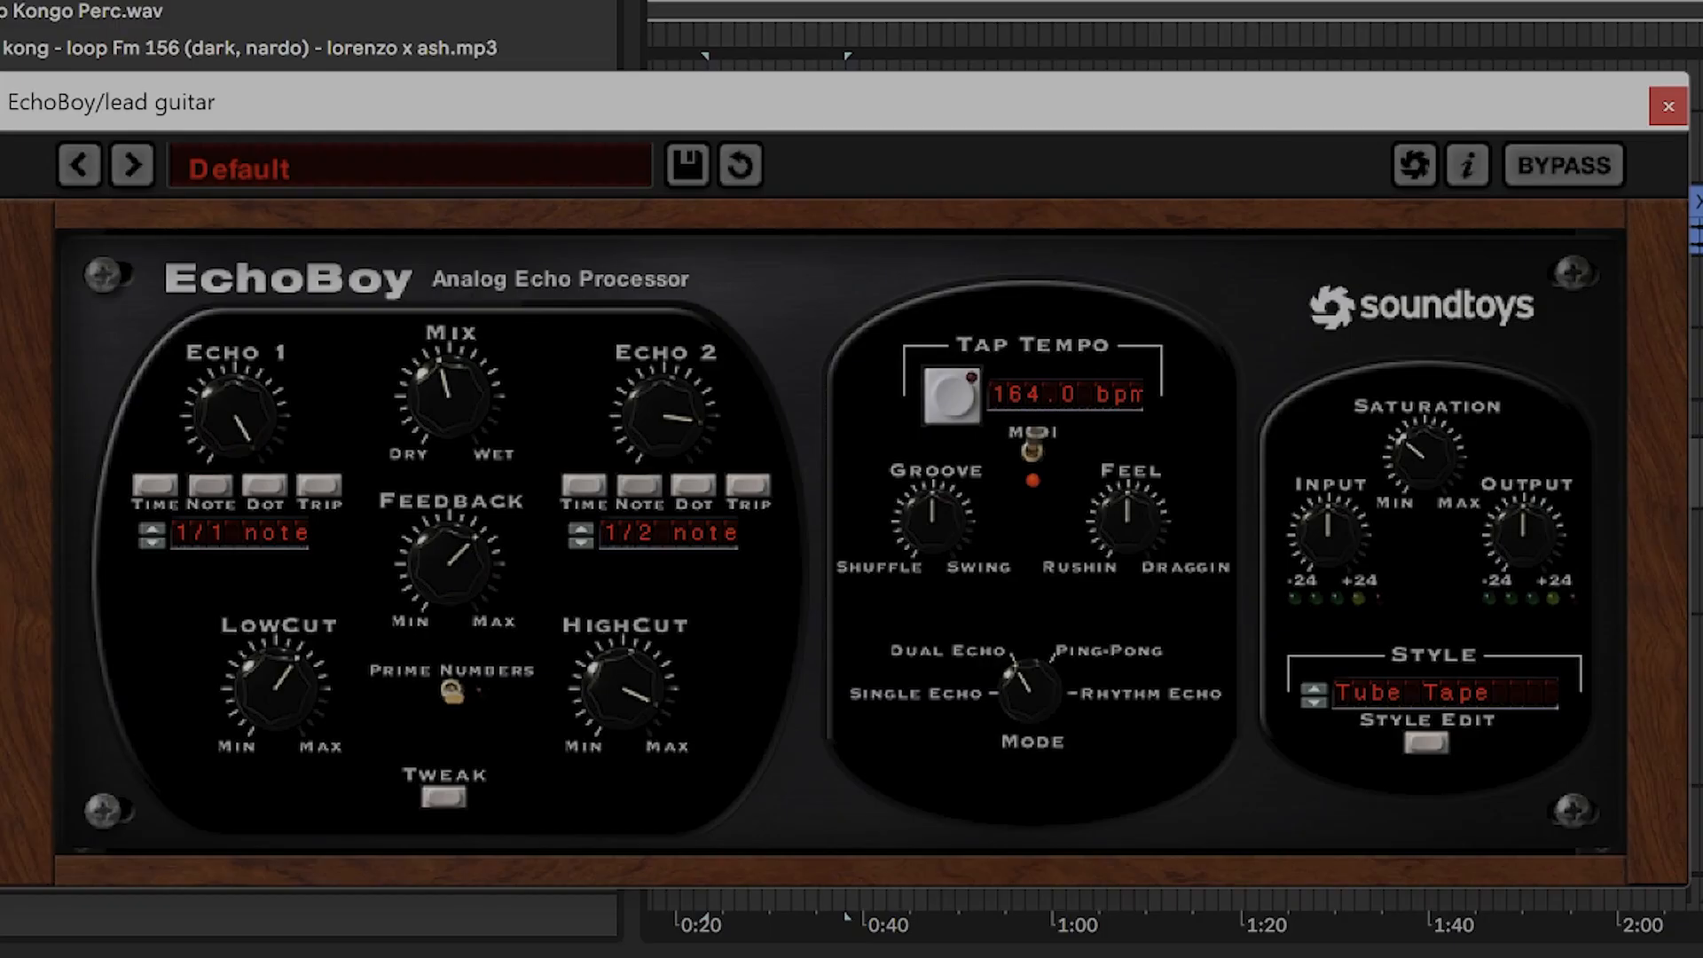
click(469, 873)
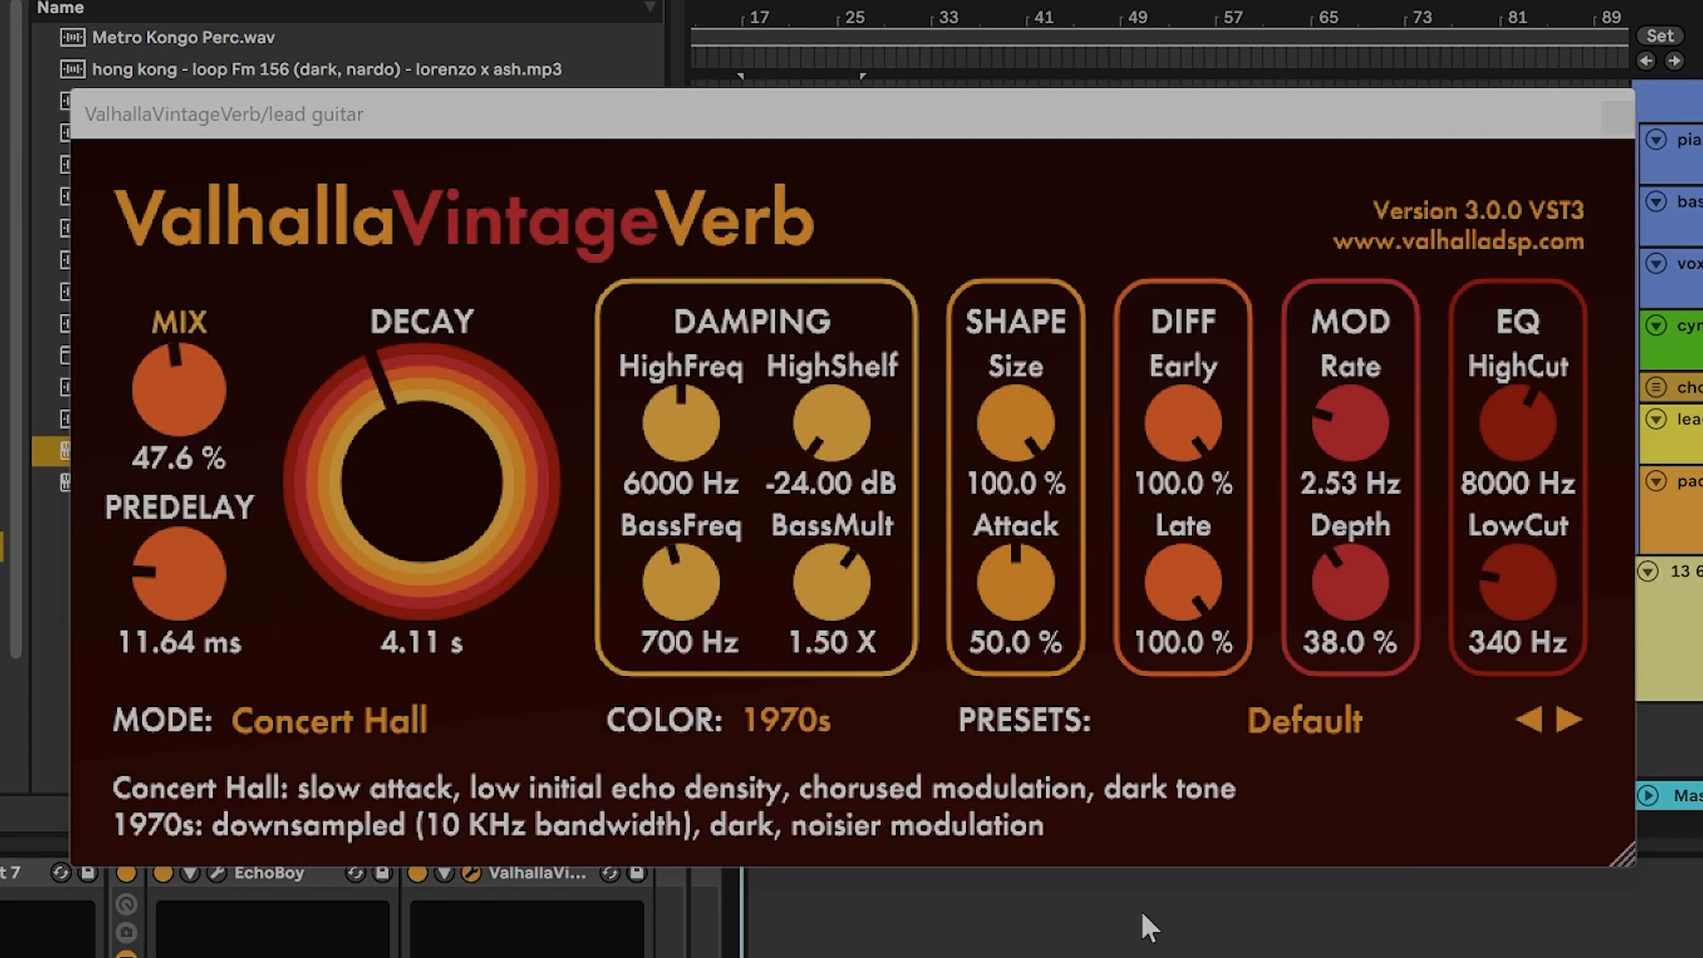
click(1618, 116)
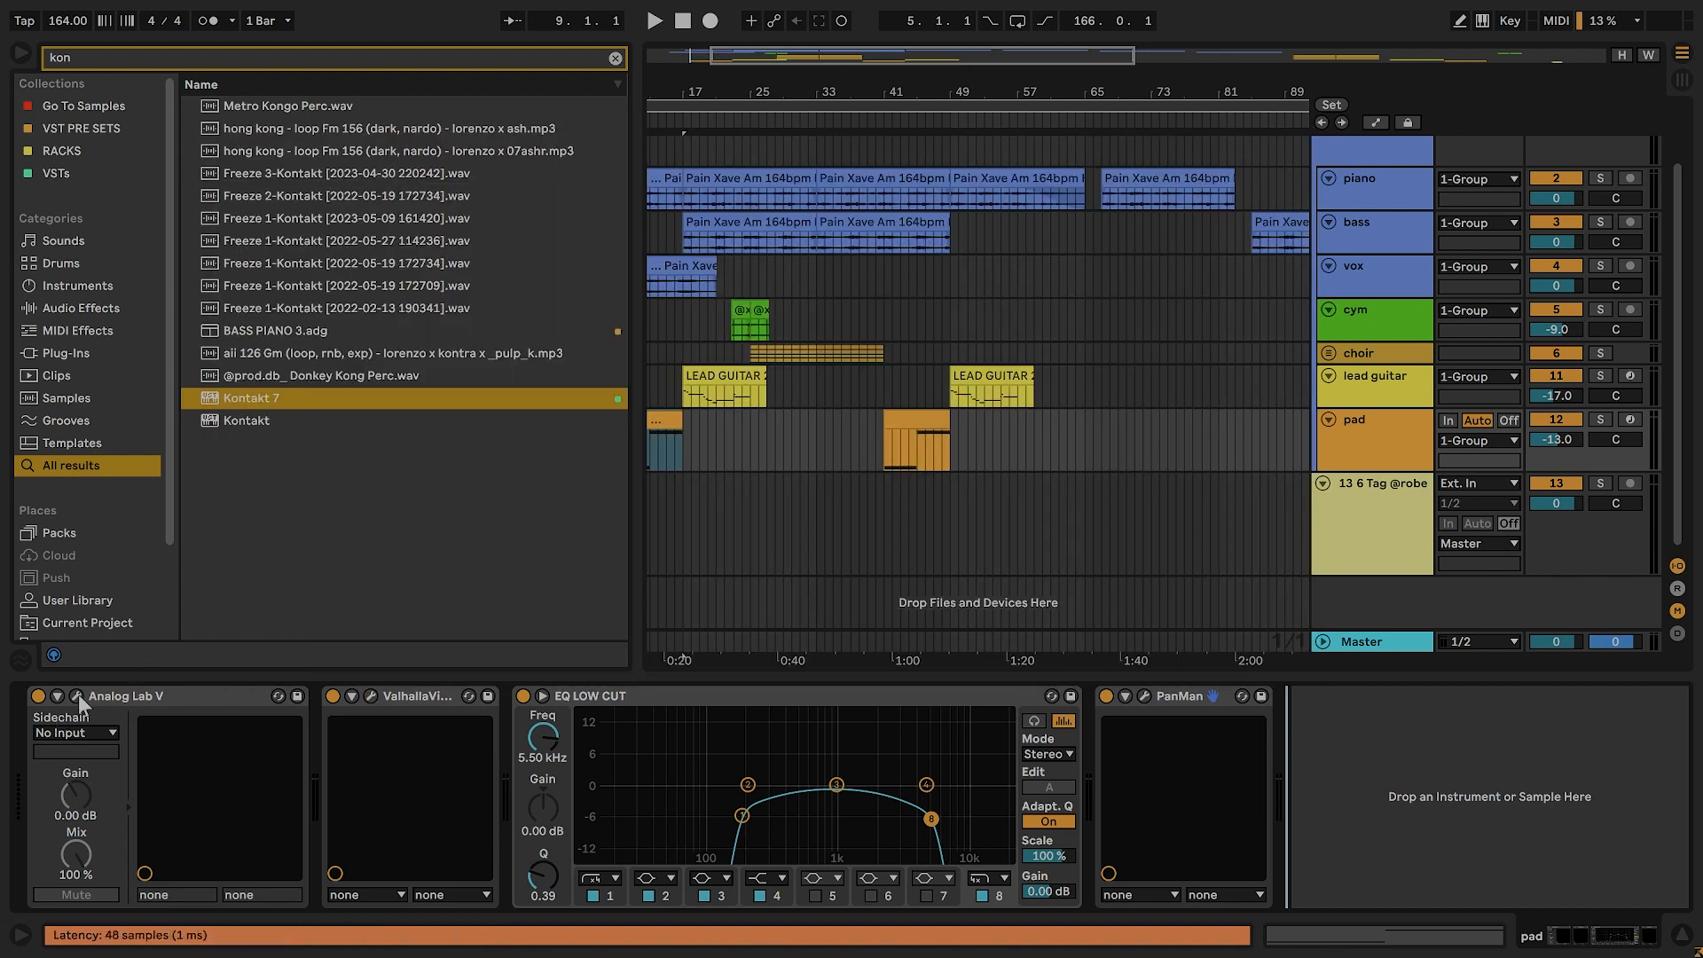
Inspect the Analog Lab V preset on the pad track and the Kontakt 7 instrument on the lead guitar track.
click(77, 694)
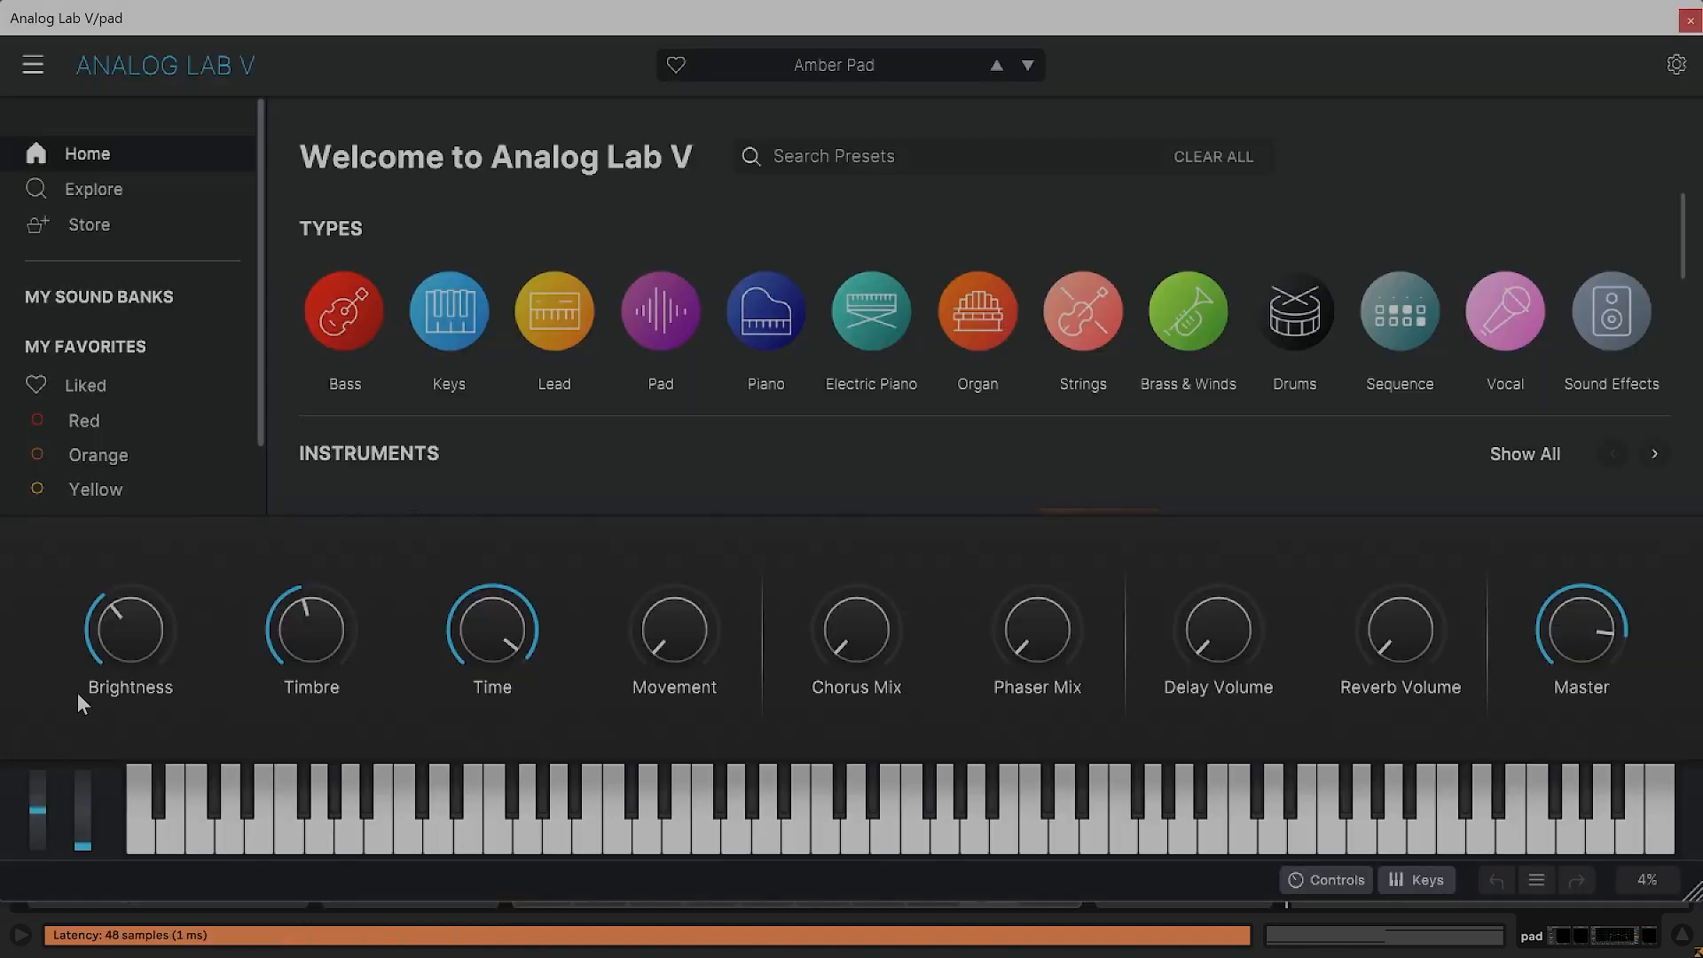
click(1688, 24)
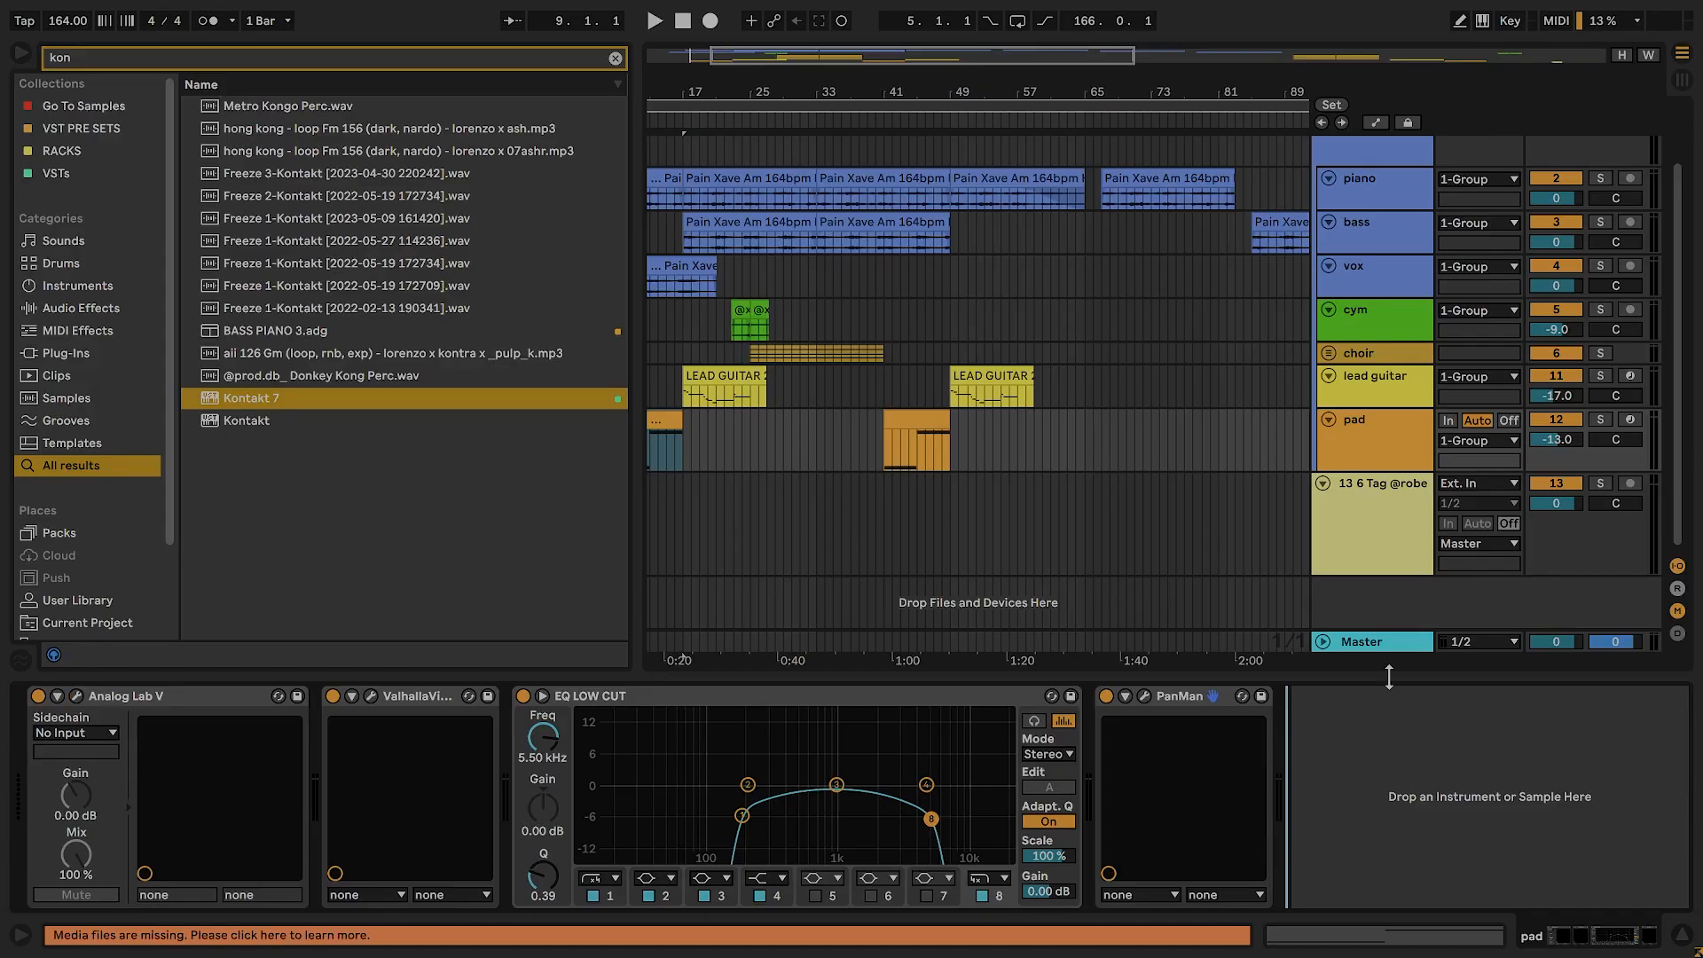
click(733, 378)
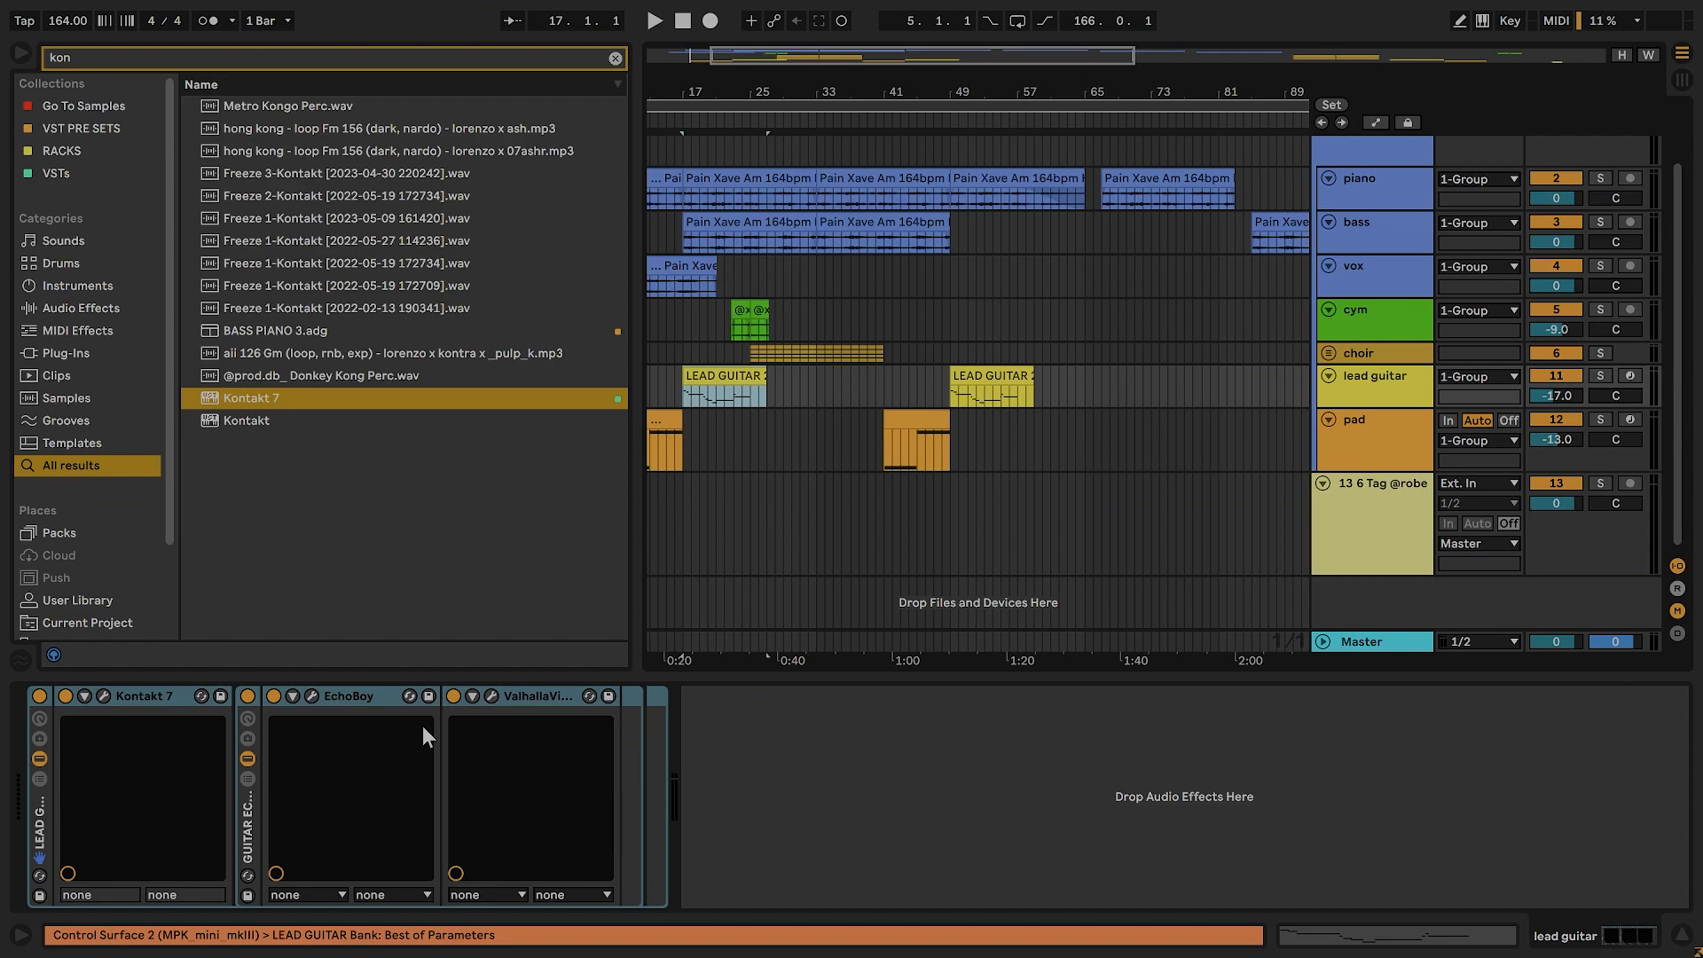
click(103, 697)
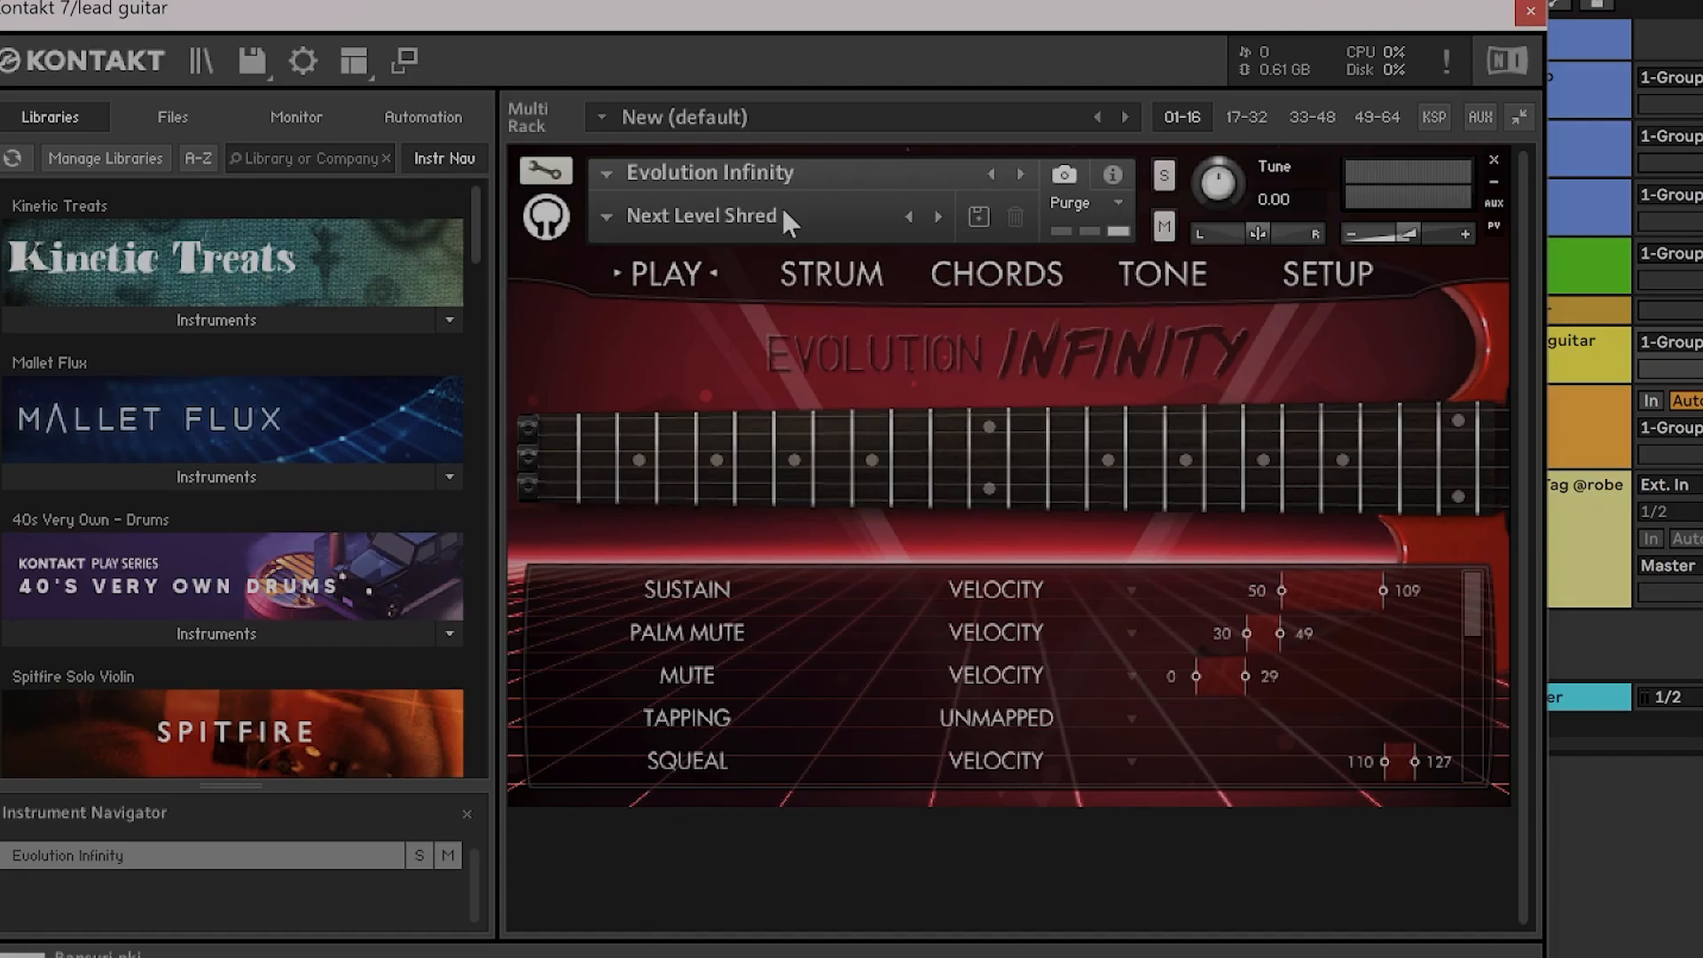
click(1528, 14)
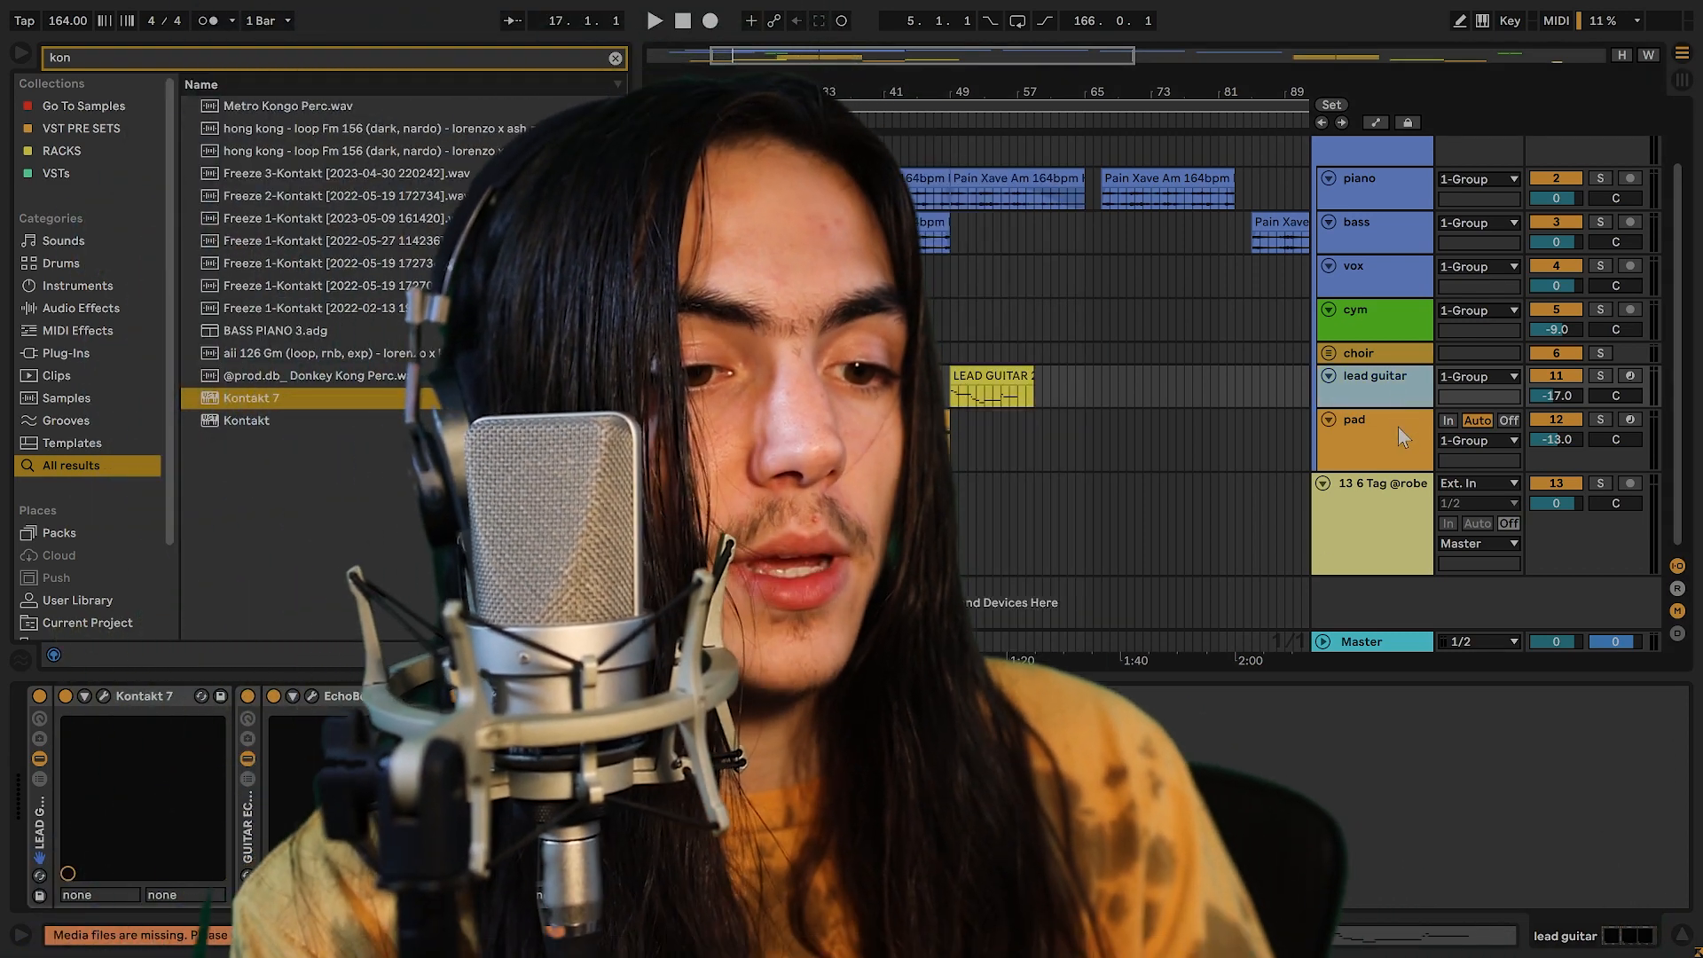
Inspect the ValhallaVintageVerb and PanMan settings in the pad track's effect chain.
click(1393, 431)
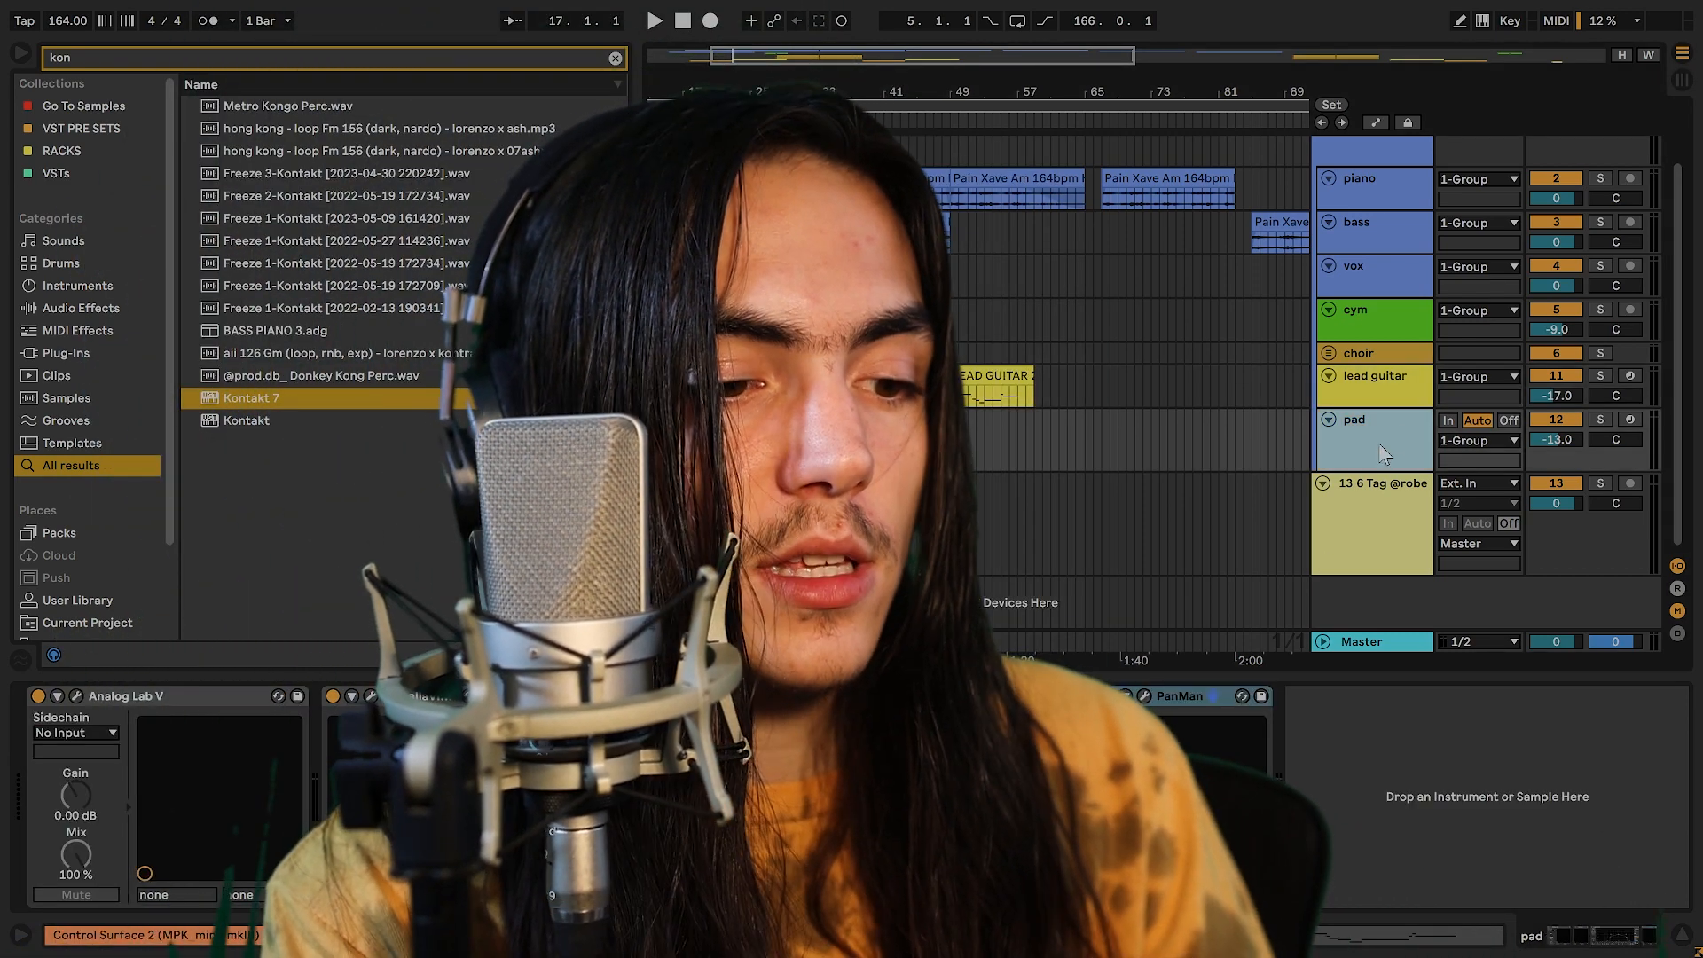
click(370, 697)
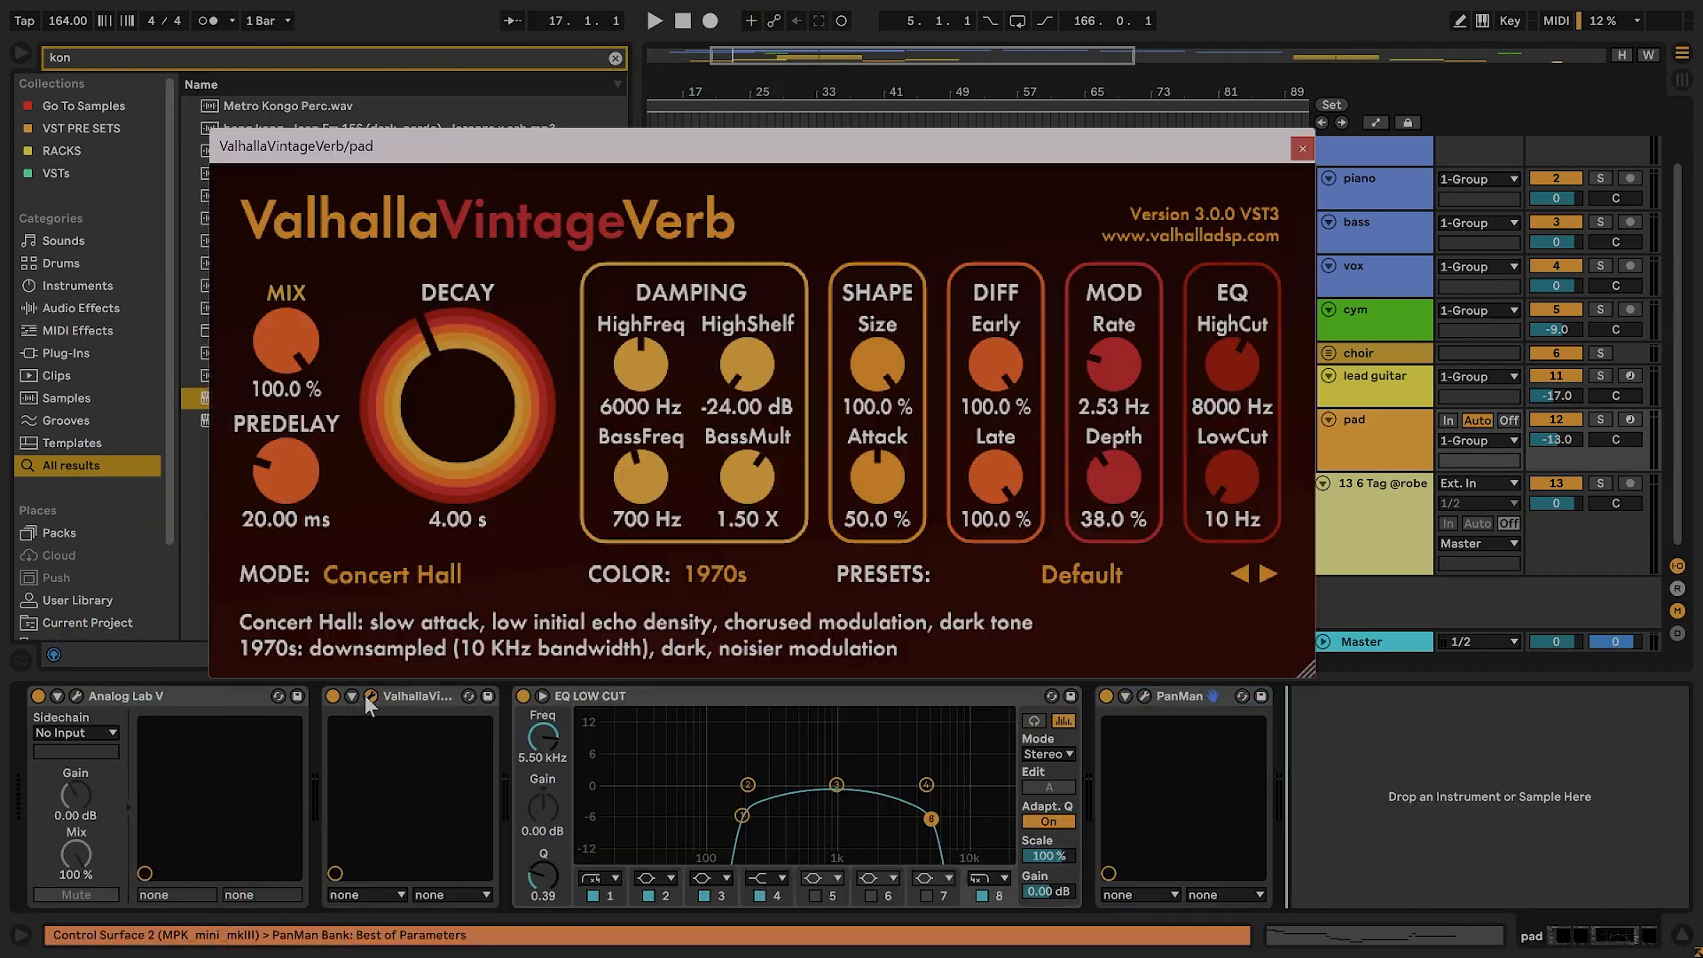
click(1302, 148)
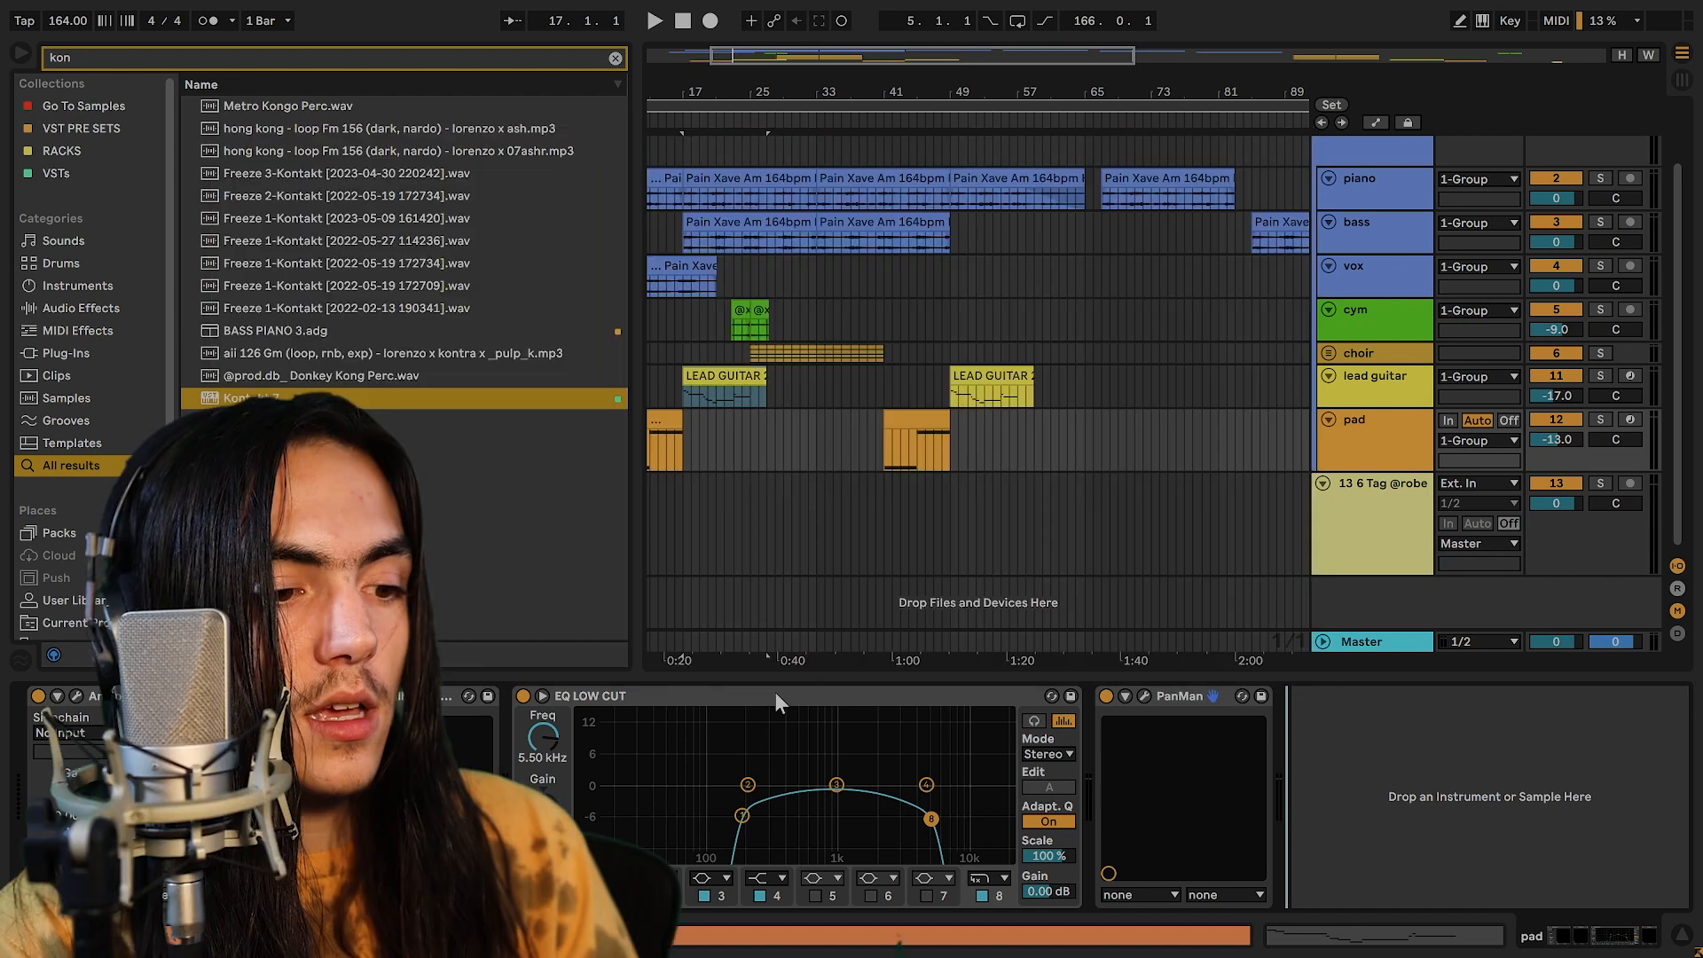
click(1145, 695)
drag(1192, 189, 926, 206)
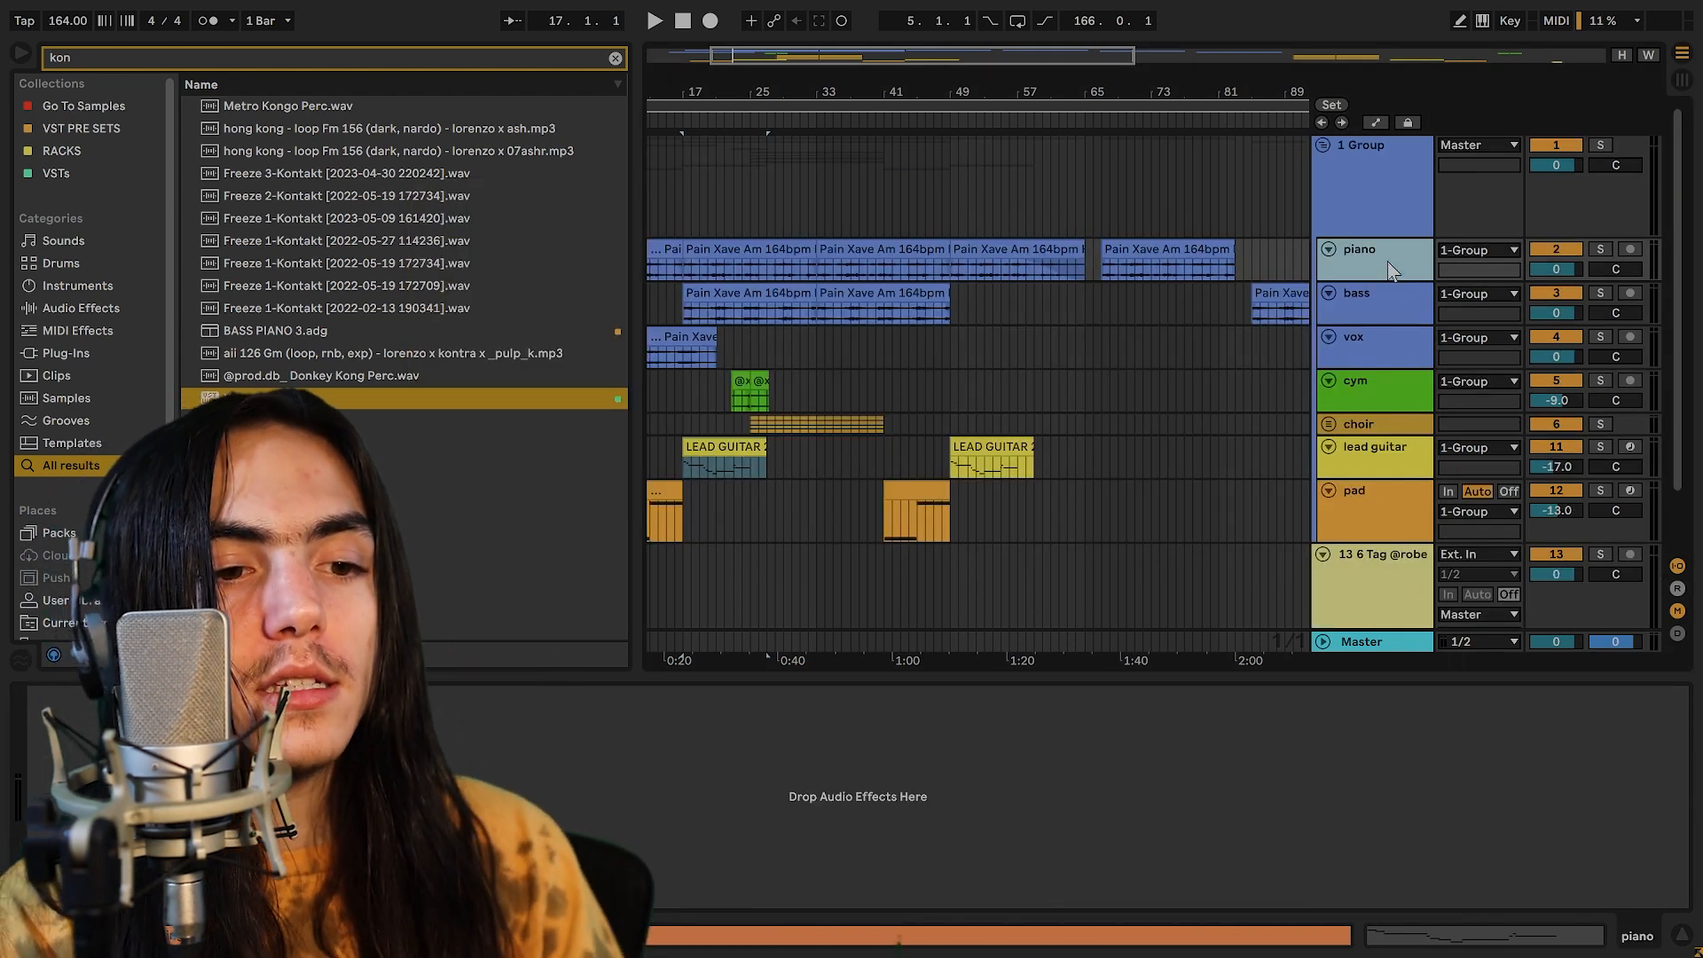
Check the piano, bass and vox tracks for effects, ending with the cym track's effect chain on display.
scroll(1221, 277, down, 5)
click(1391, 303)
click(1385, 346)
click(1383, 307)
click(1382, 266)
click(1386, 307)
click(1388, 350)
click(1386, 401)
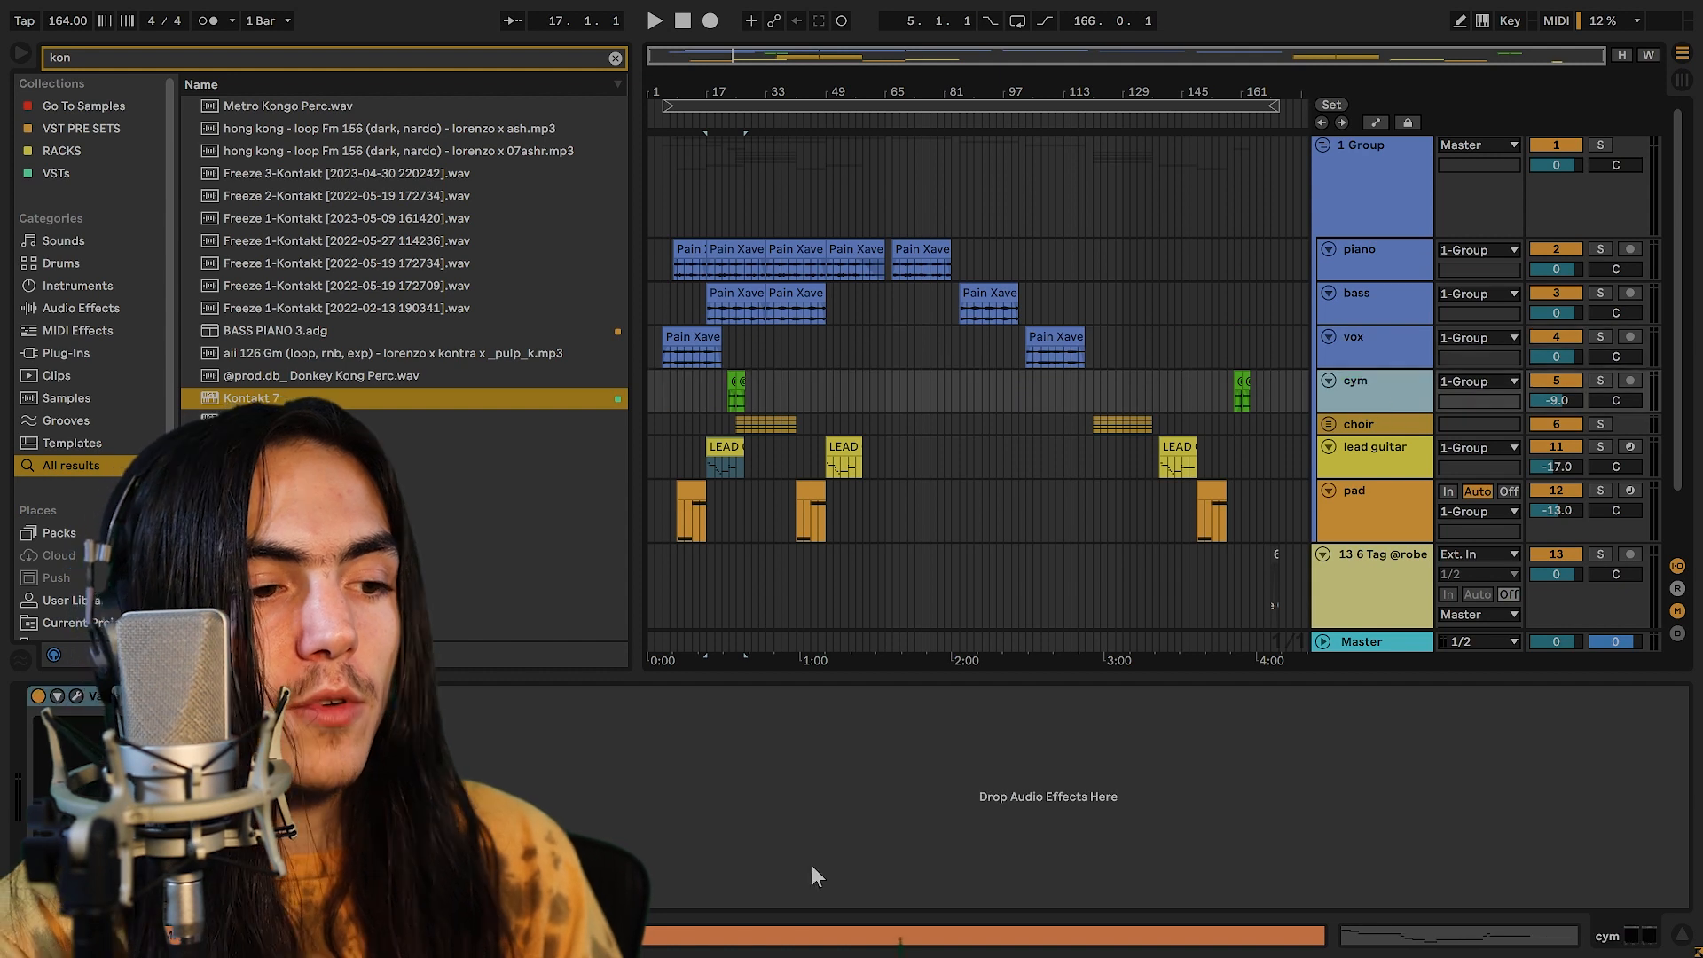
Inspect the cym track's ValhallaVintageVerb and EchoBoy settings, and close both plug-in windows.
click(76, 697)
drag(1220, 372, 1059, 272)
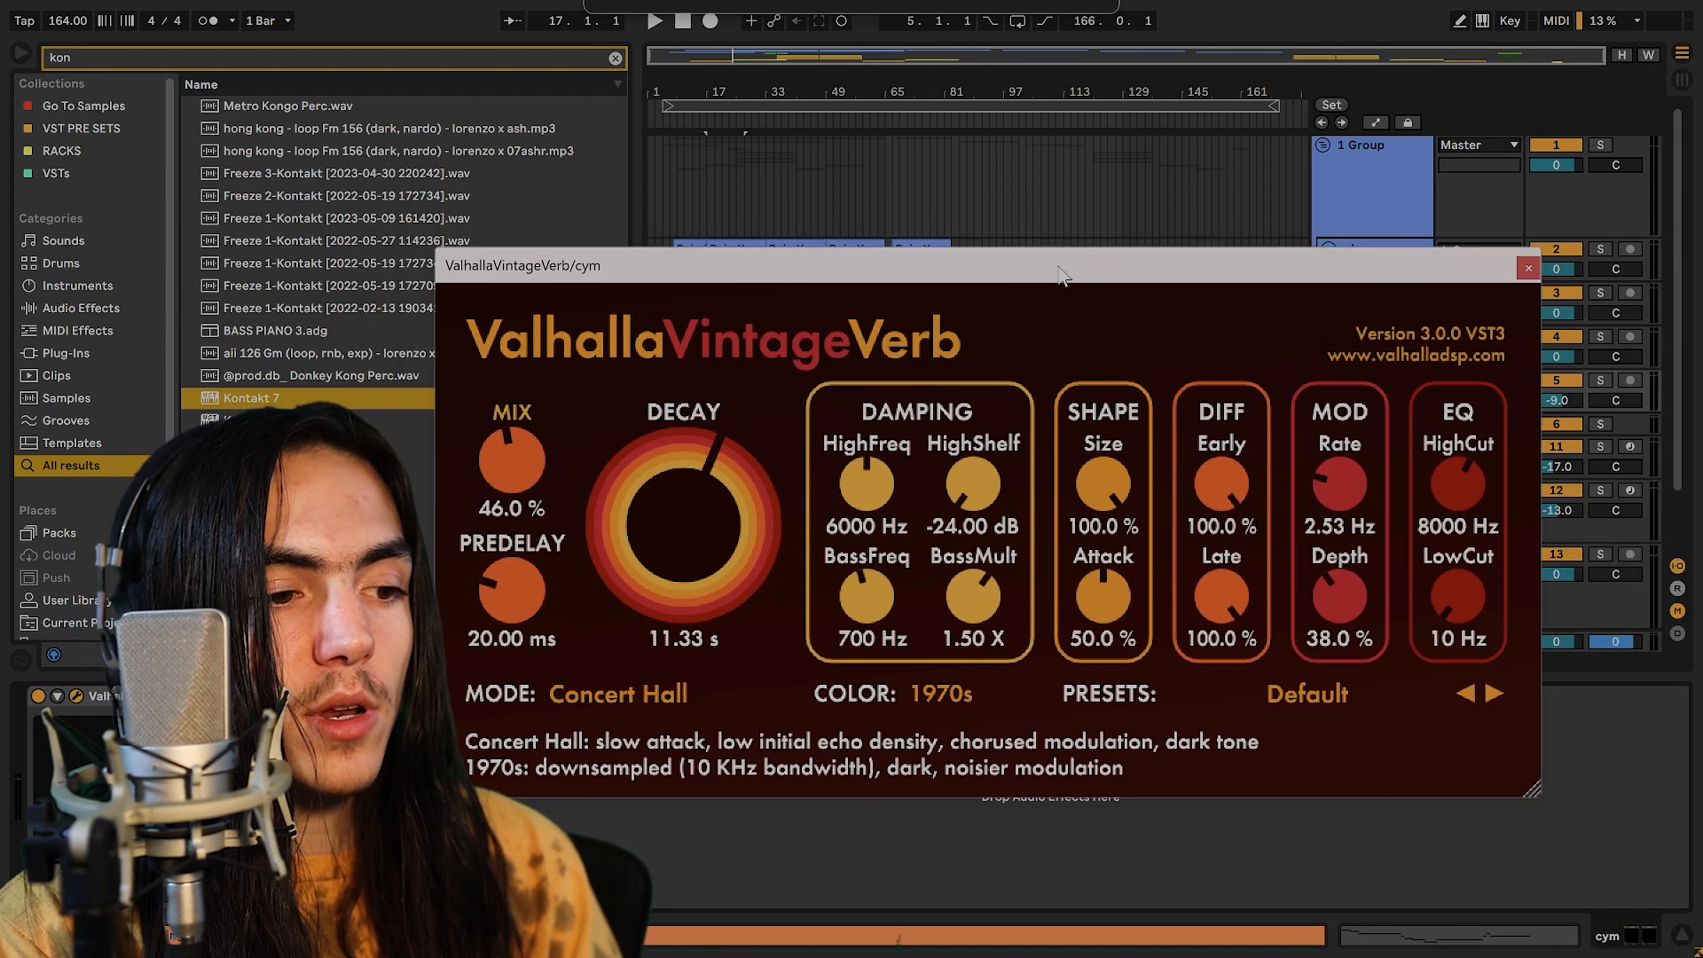
click(268, 696)
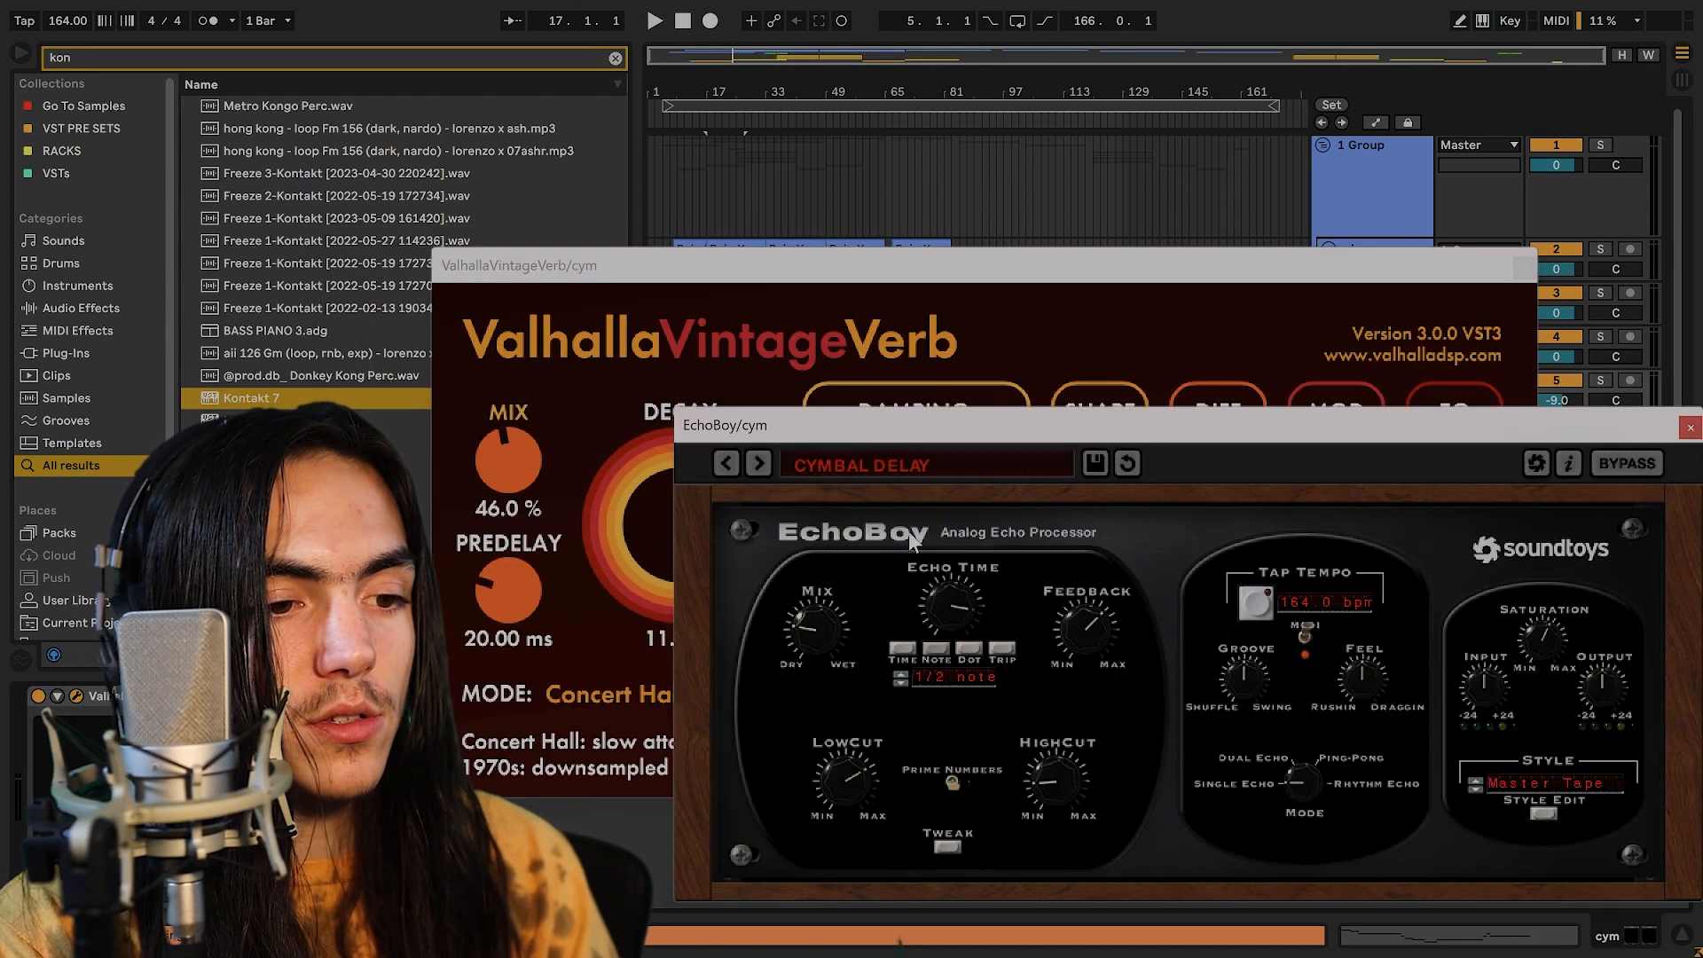
drag(1170, 426, 928, 294)
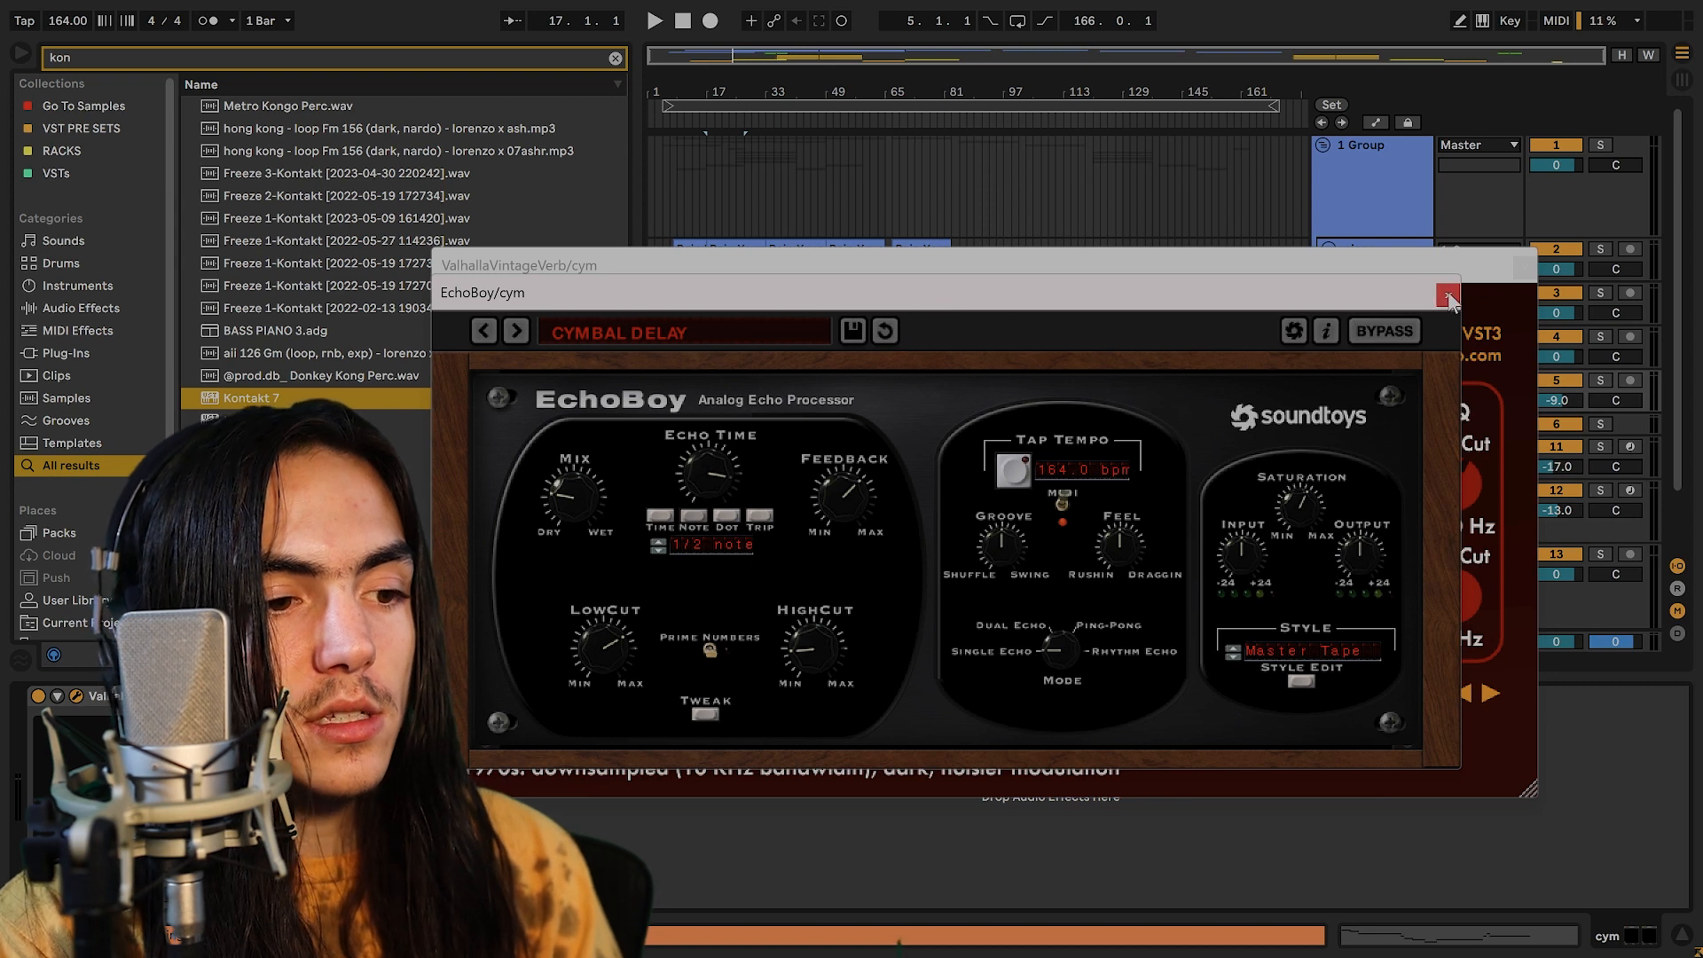
click(1448, 295)
click(1524, 267)
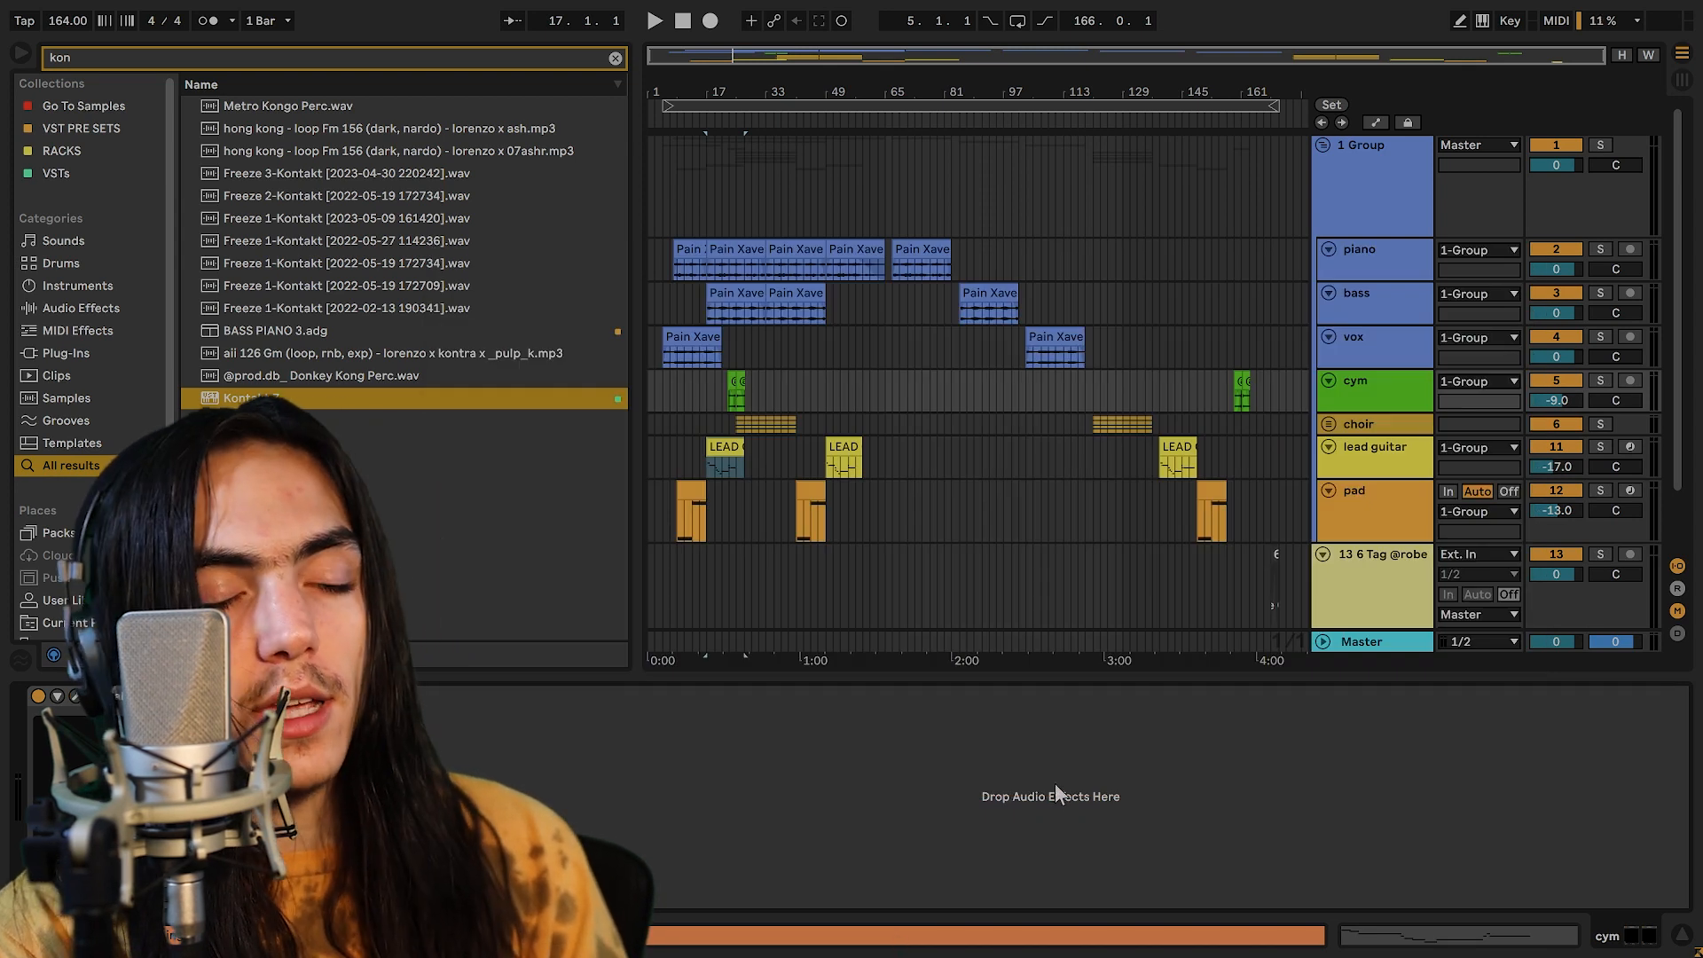
Audition the soloed cym track around bar 25 and examine its two cymbal clips up close.
scroll(735, 420, up, 5)
scroll(913, 392, down, 3)
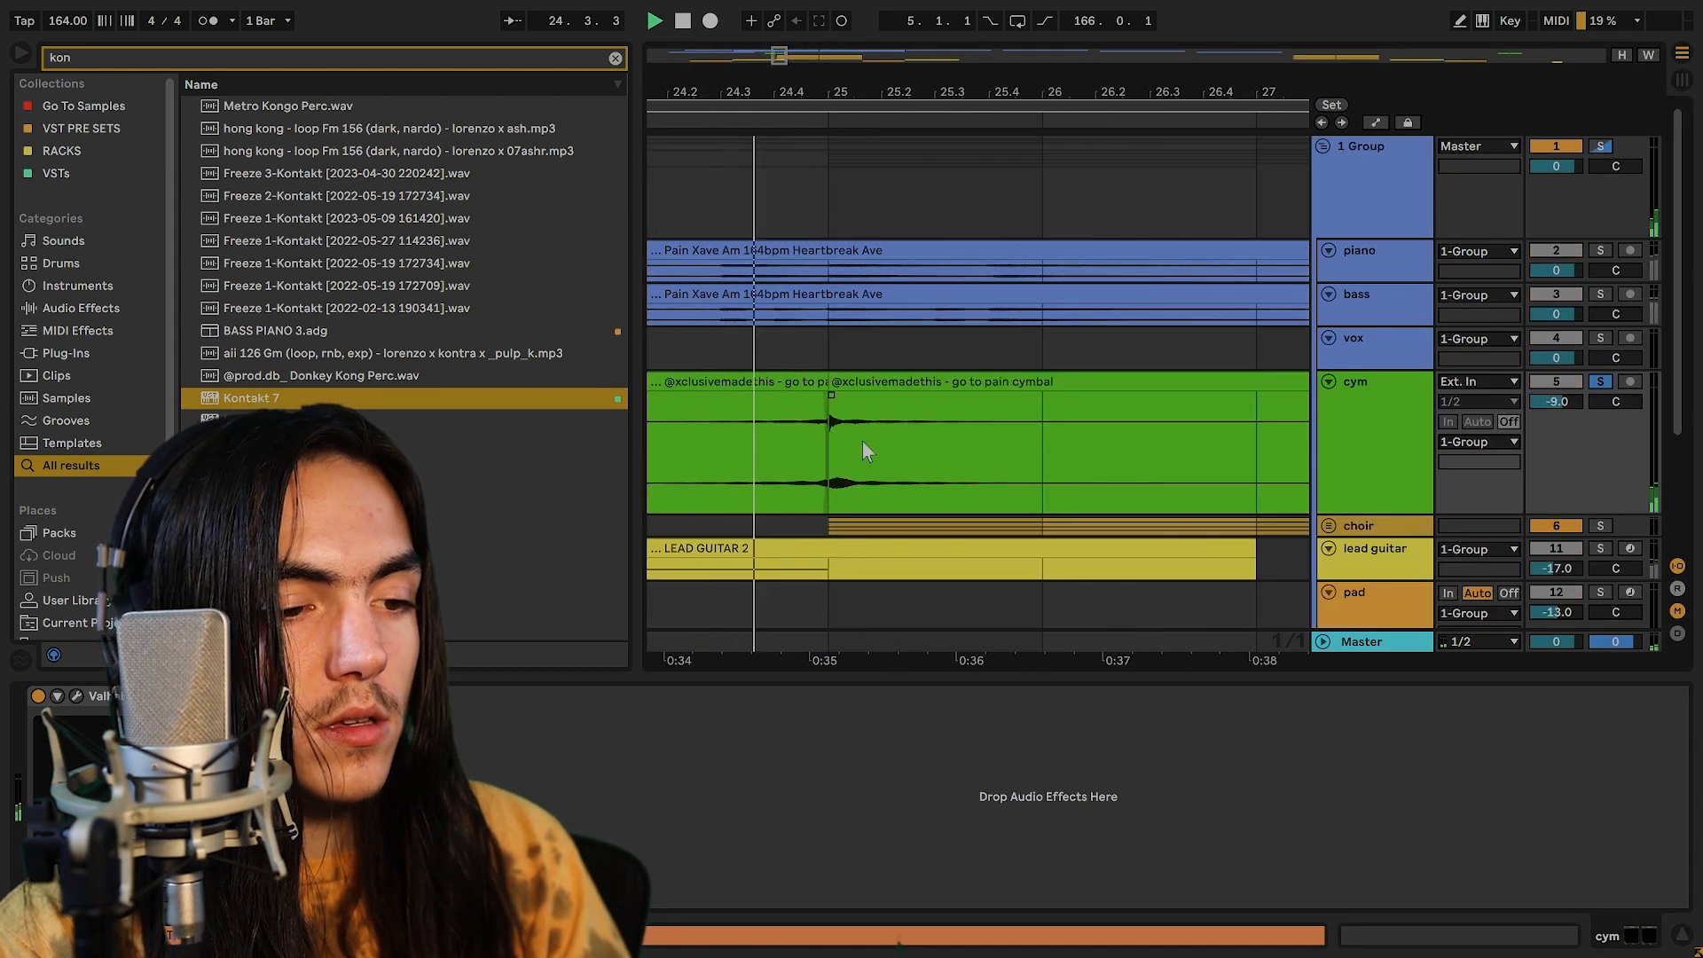
scroll(859, 440, down, 2)
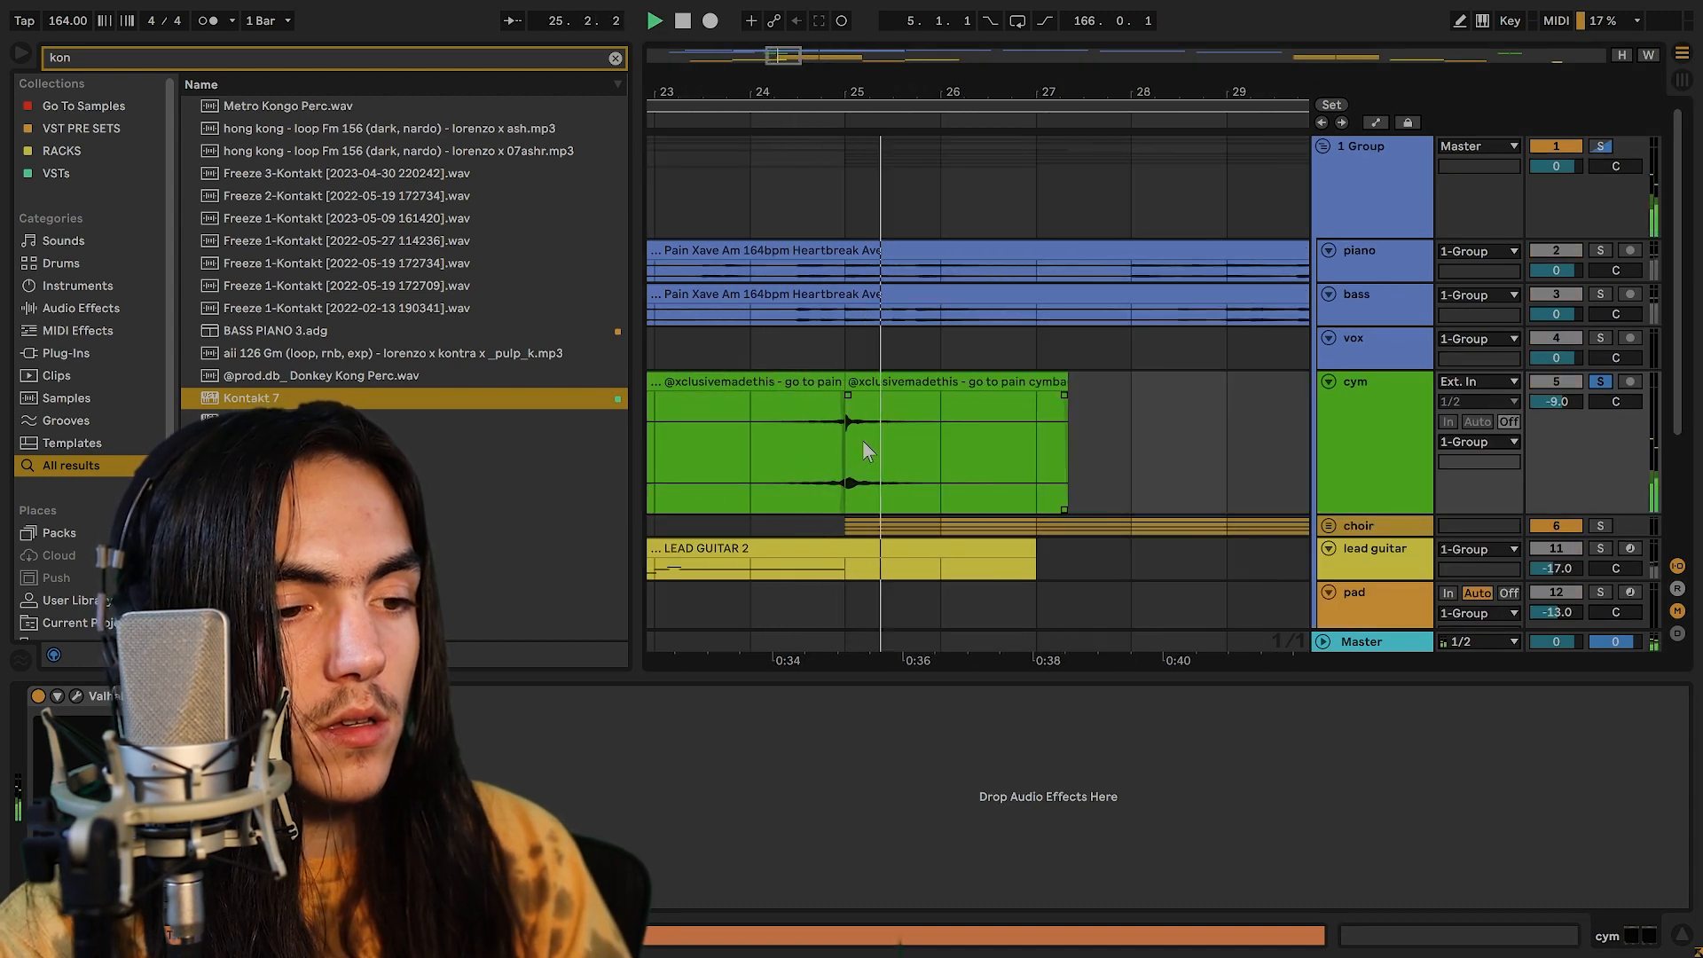
scroll(898, 444, down, 3)
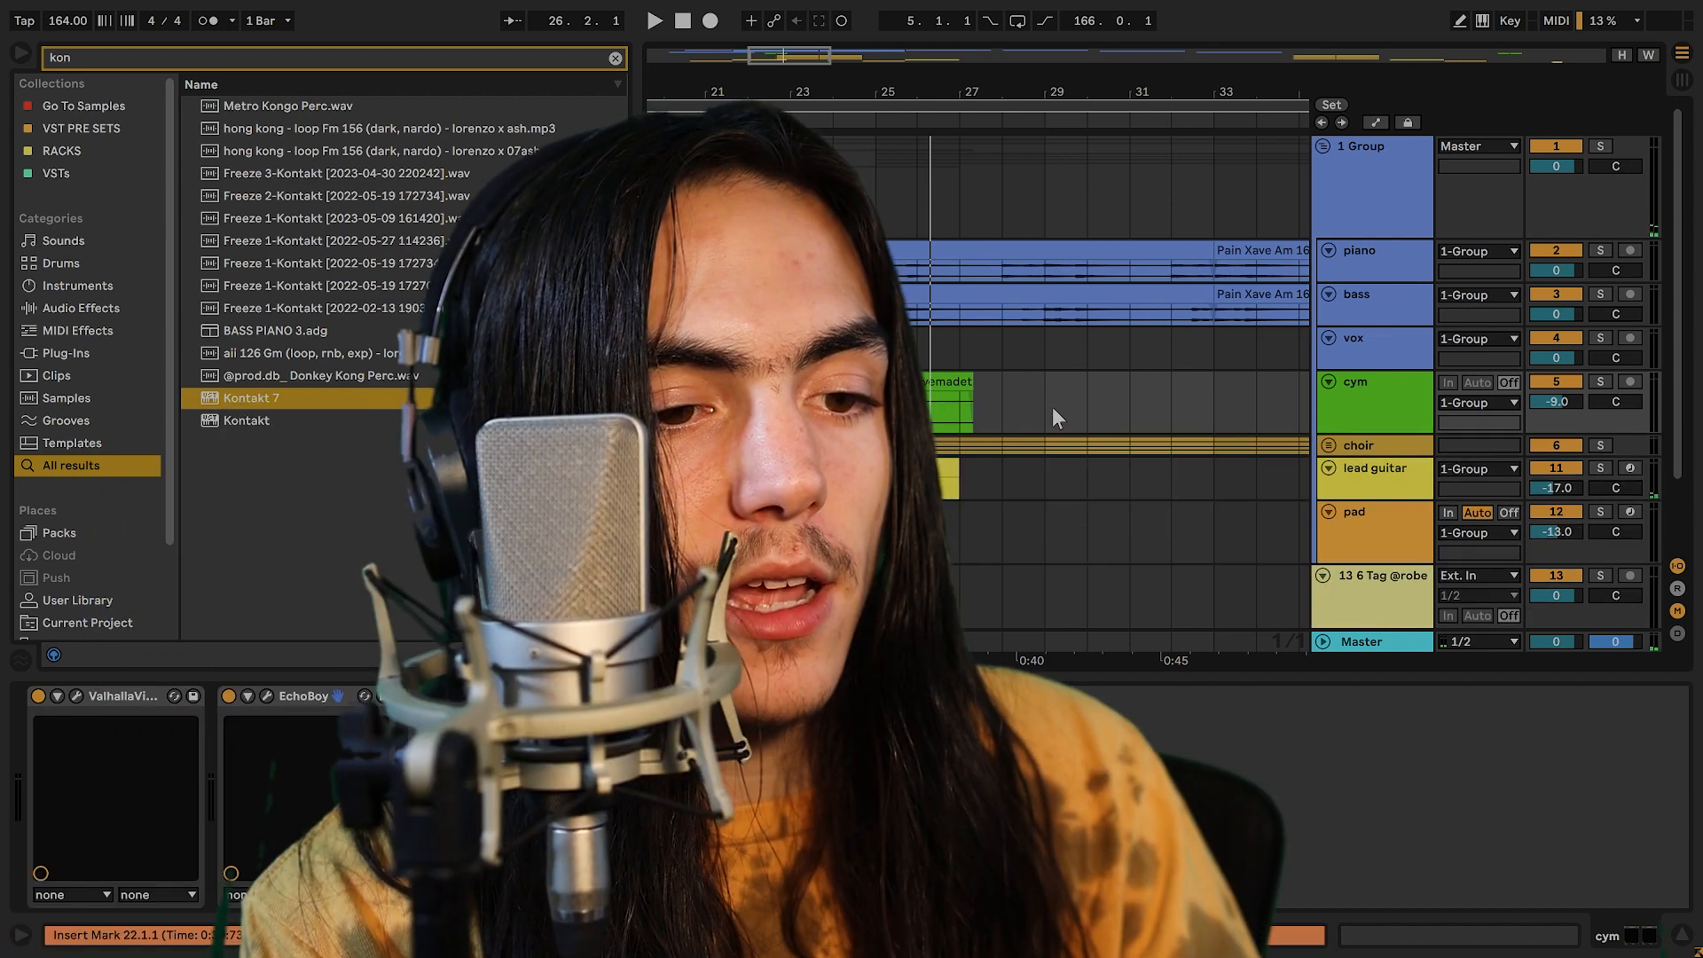
Unfold the choir group and select the arrangement's loop range to play the song from bar 5.
click(1328, 446)
scroll(1036, 414, down, 8)
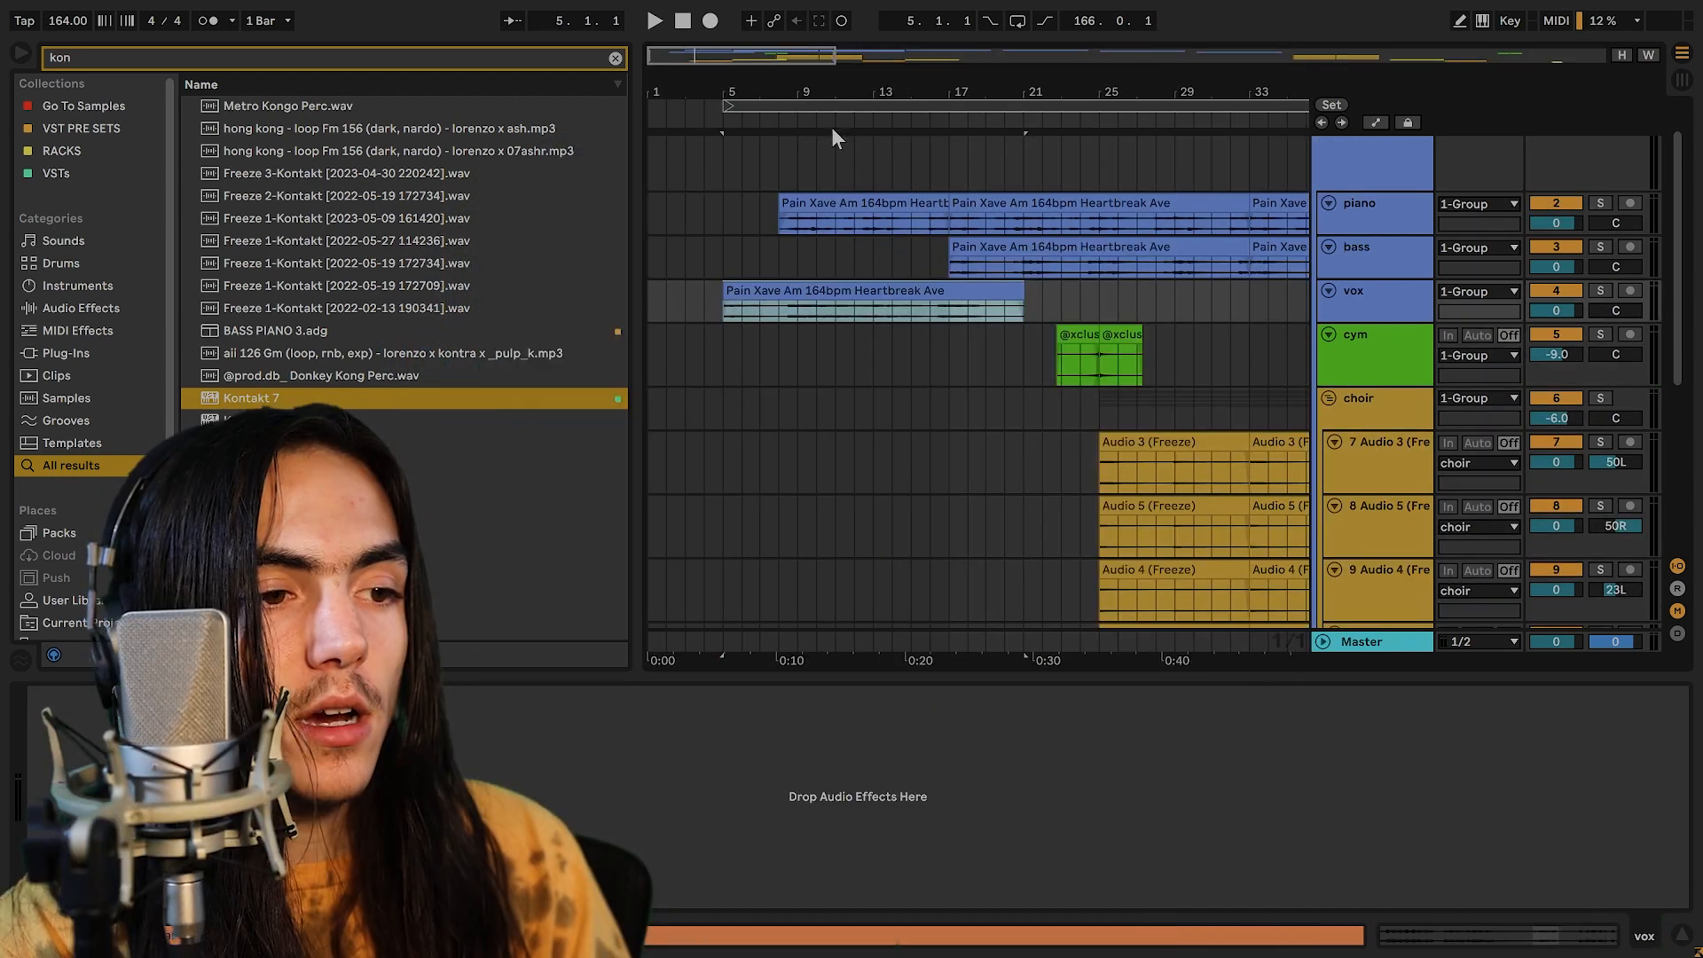
click(831, 109)
scroll(813, 142, down, 2)
click(811, 162)
click(814, 104)
click(754, 285)
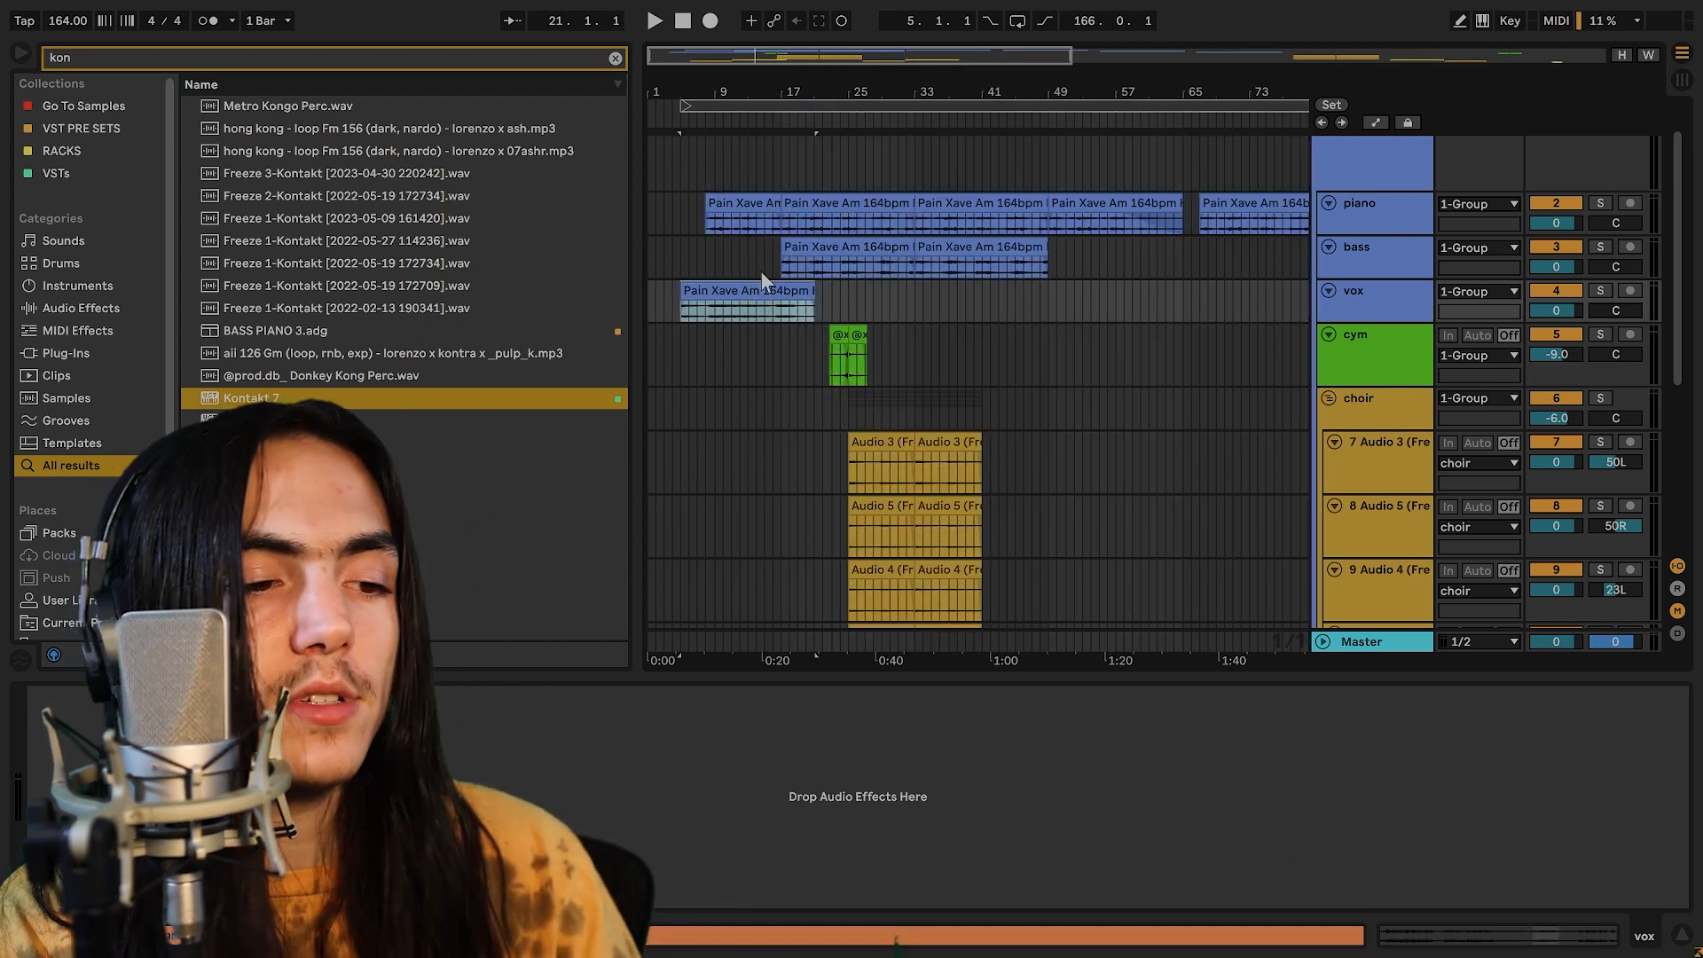
click(765, 165)
click(772, 102)
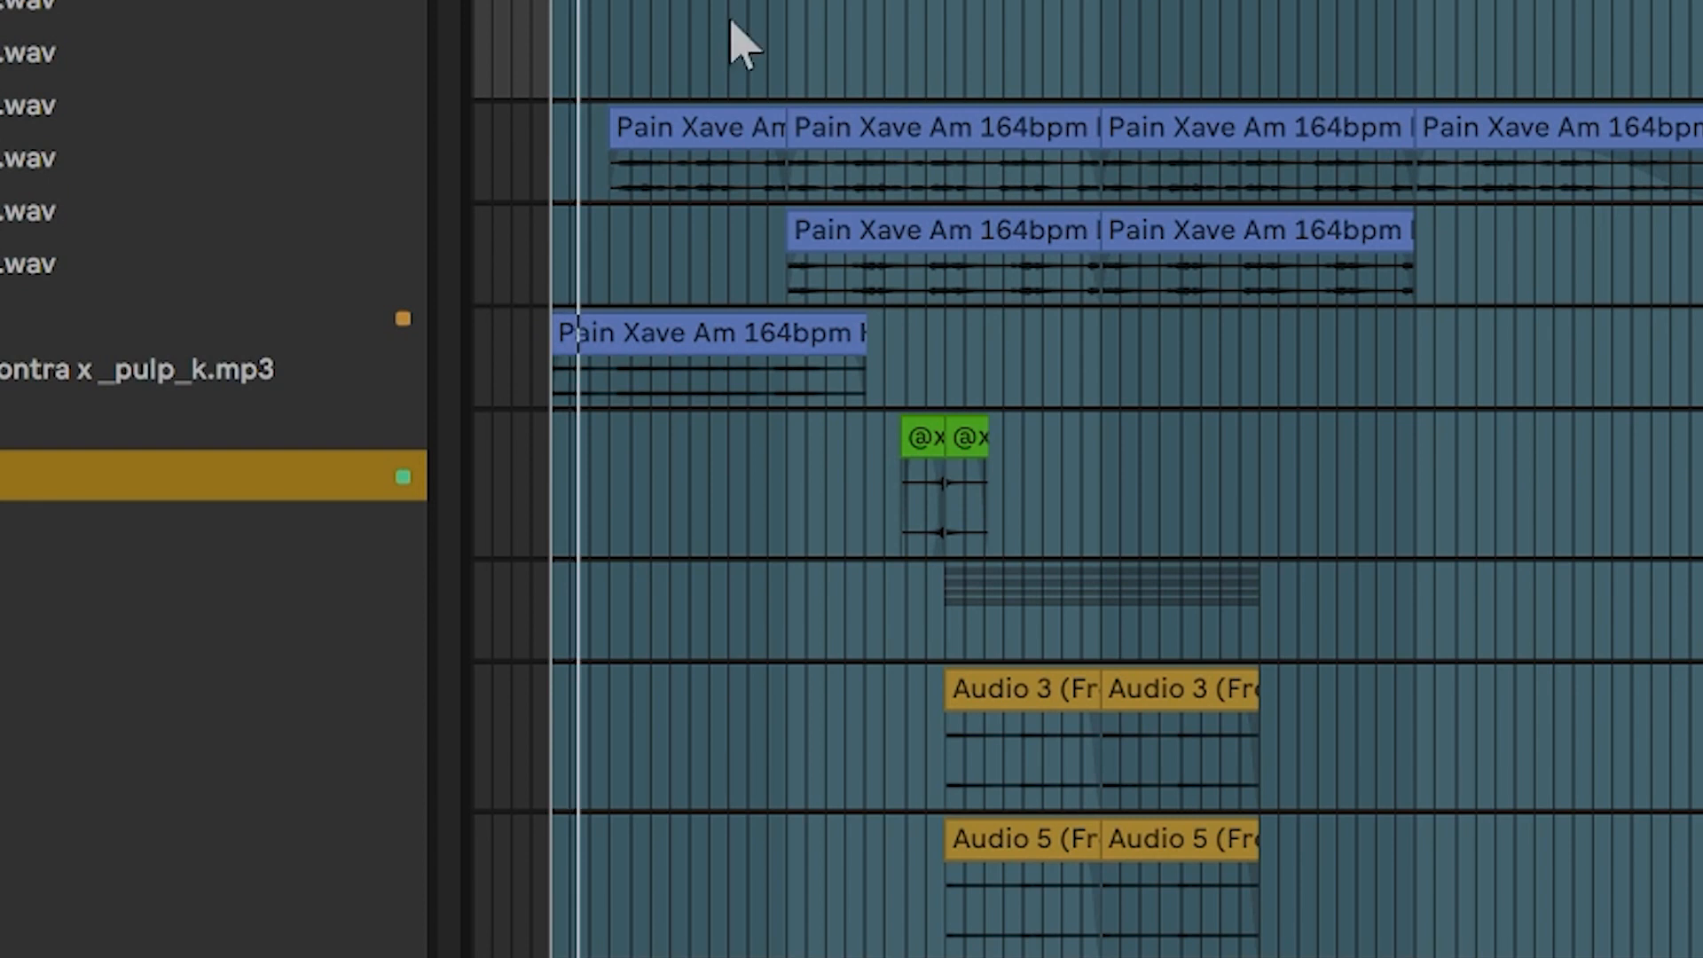
Clear the range selection, stop playback and place the insert marker at bar 4 on the 1 Group track.
scroll(731, 21, down, 3)
click(813, 2)
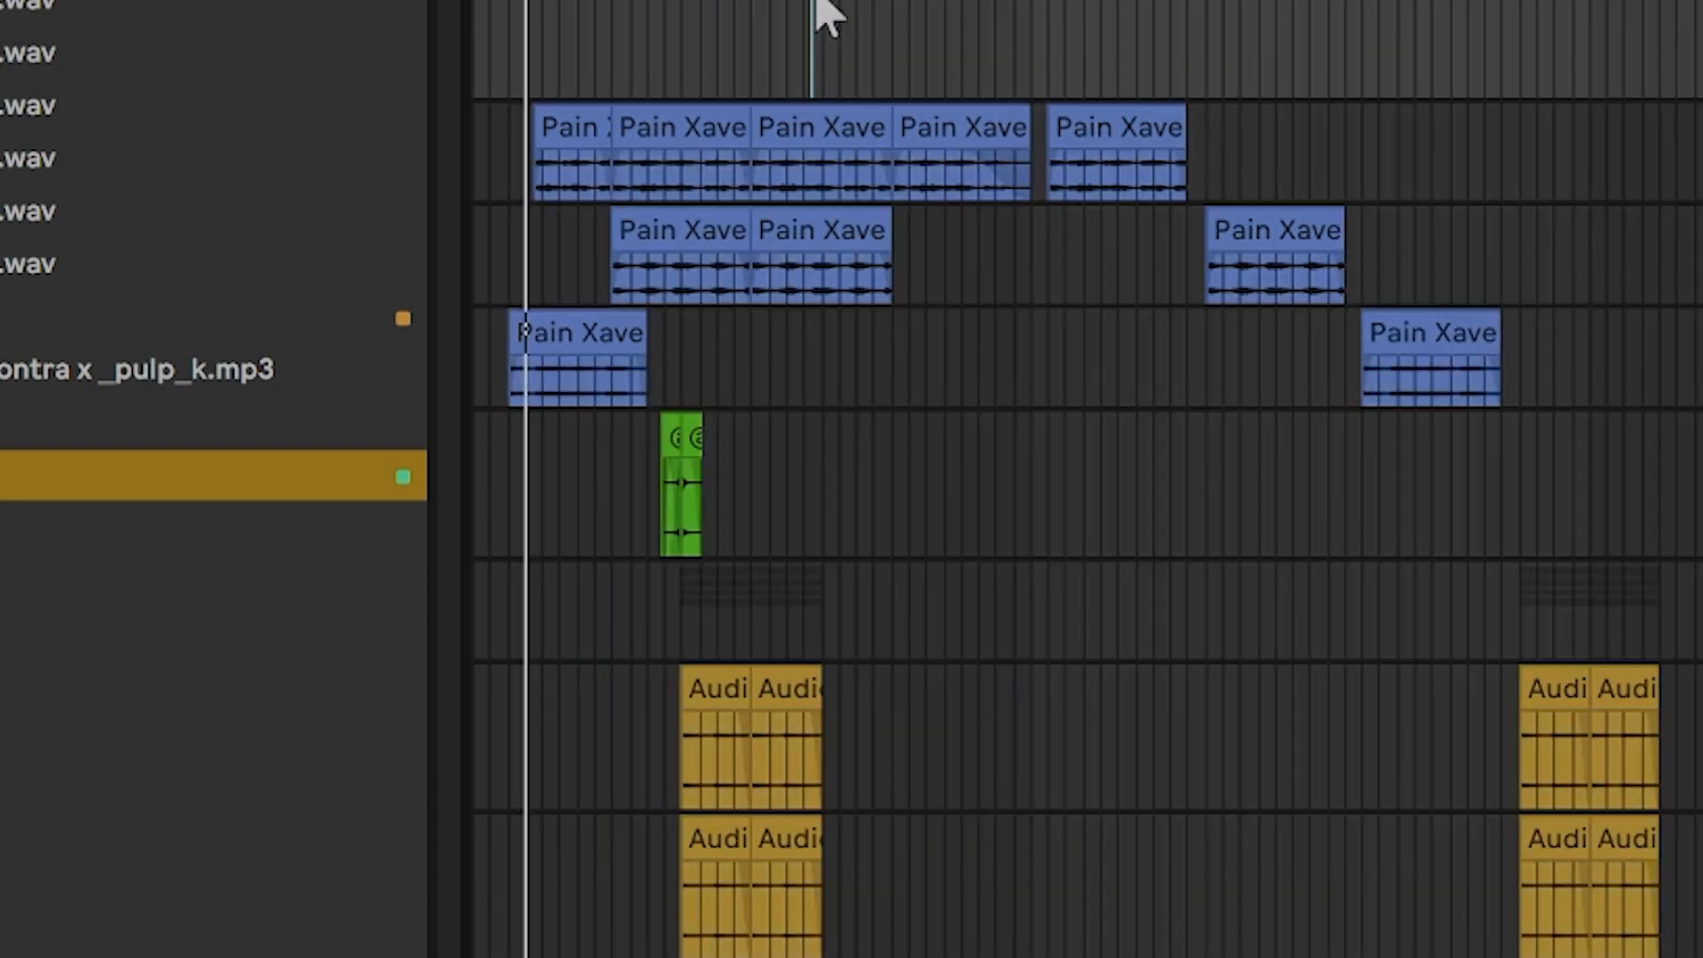
click(640, 39)
key(space)
click(499, 27)
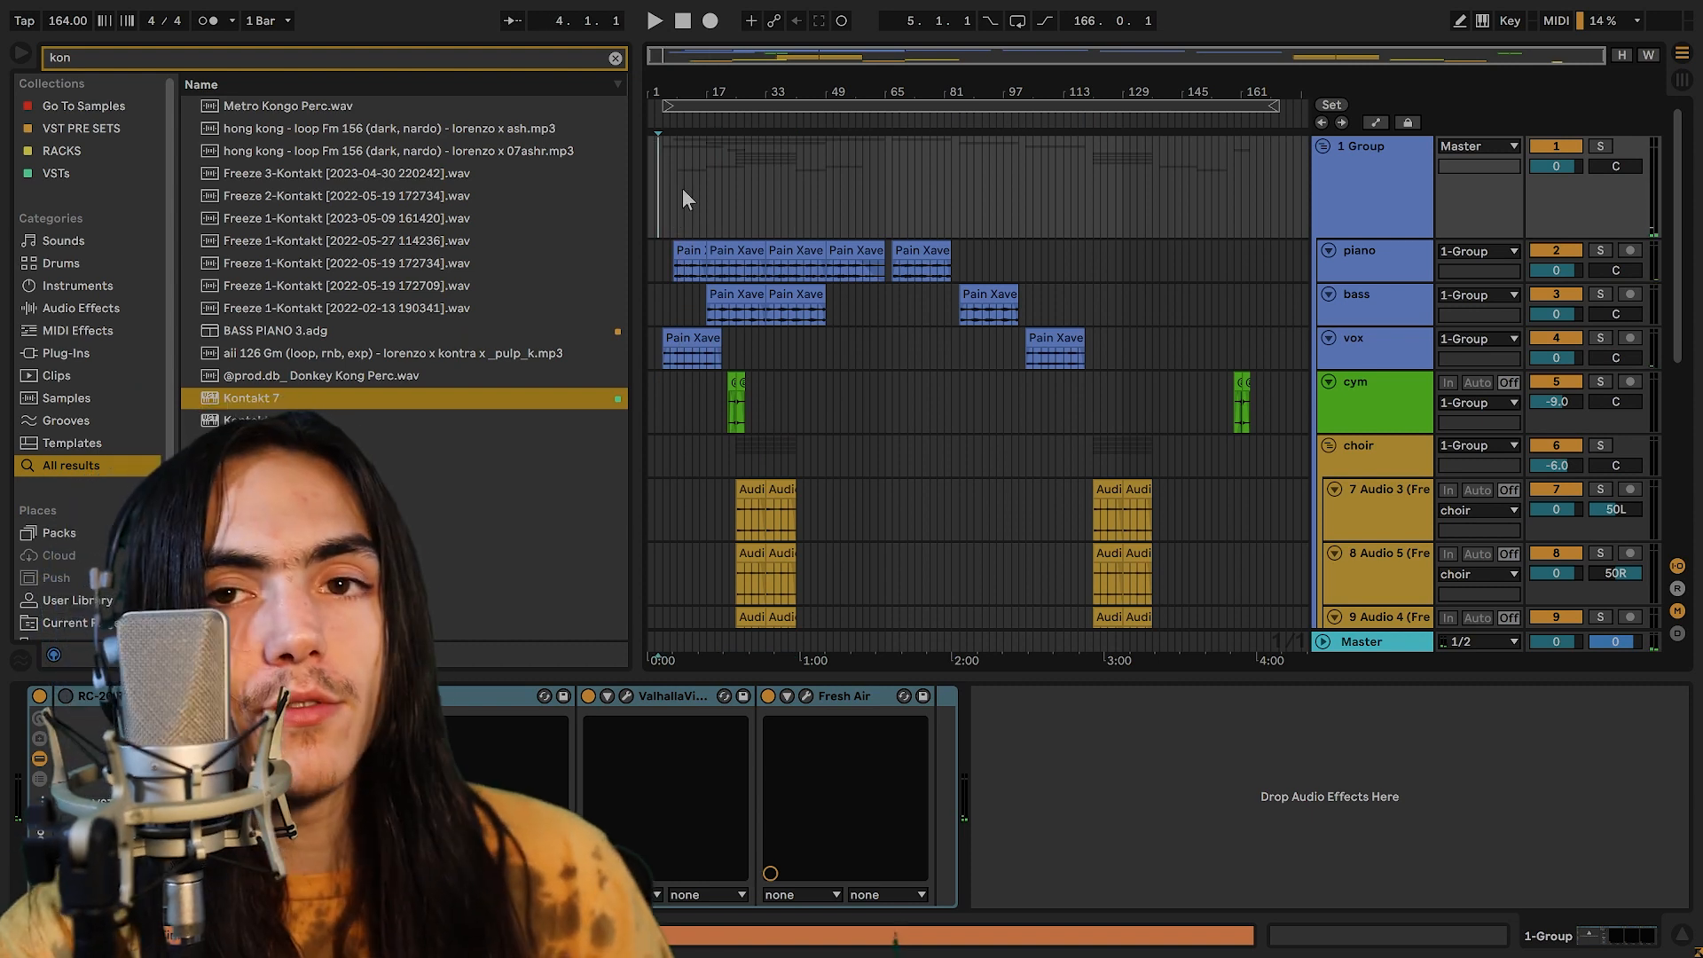
Play the arrangement from bar 8, where the piano enters over the vox.
scroll(671, 202, up, 3)
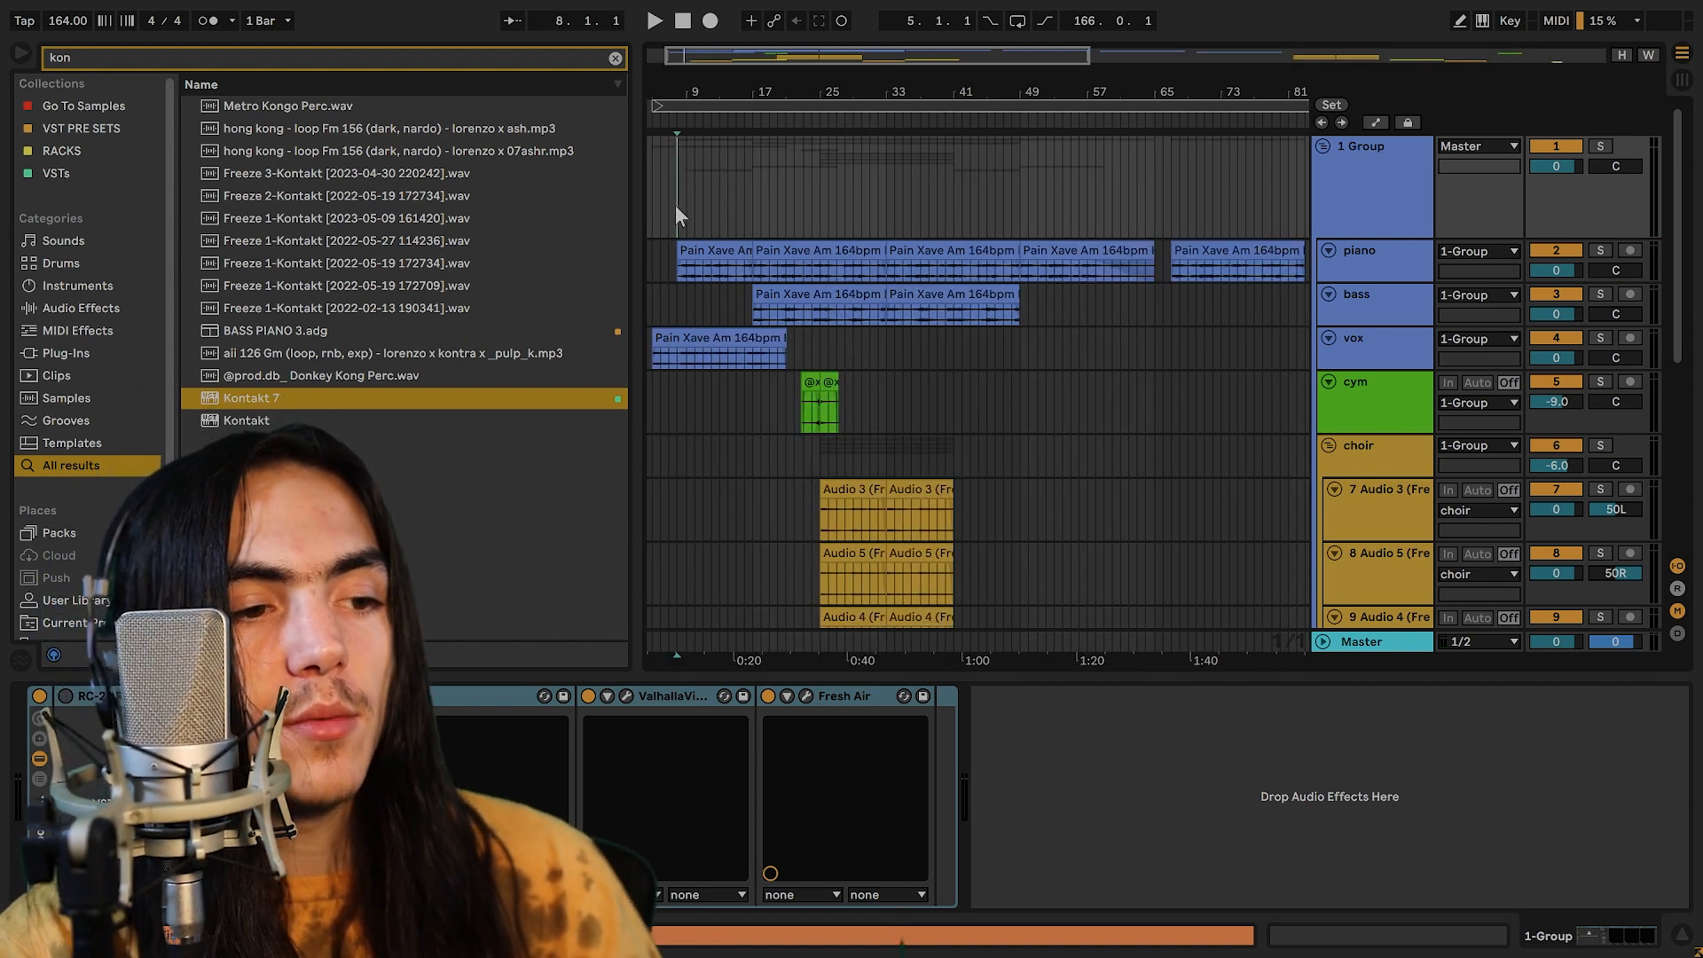
key(space)
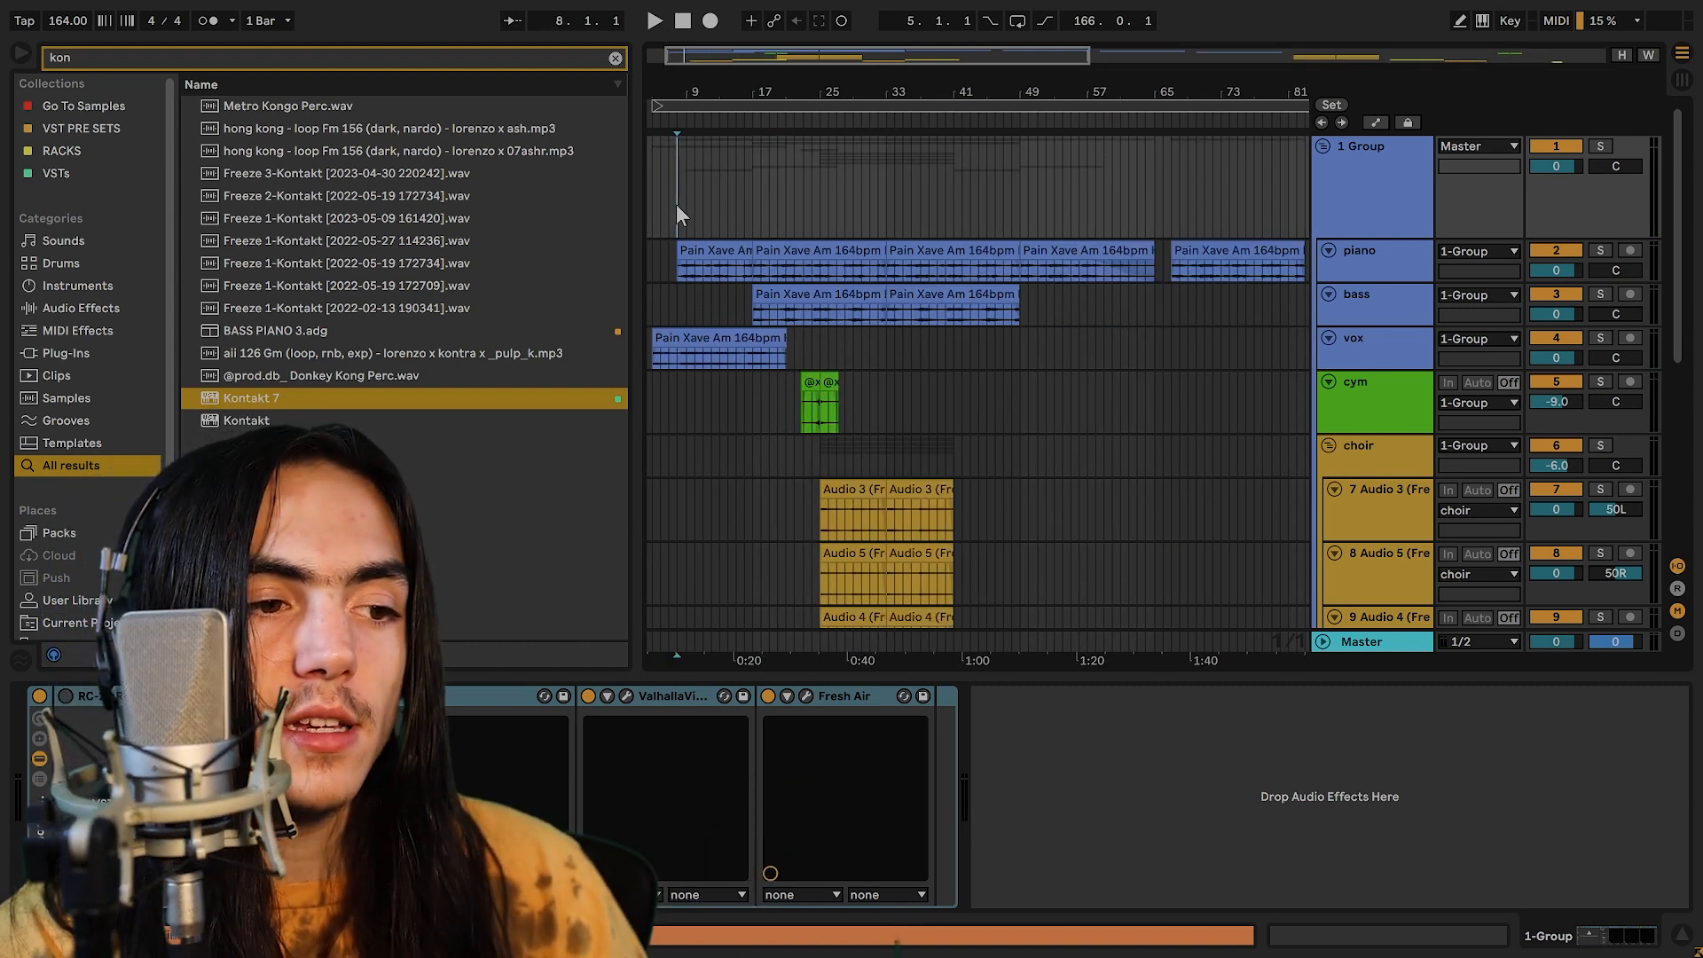
scroll(677, 204, up, 5)
key(space)
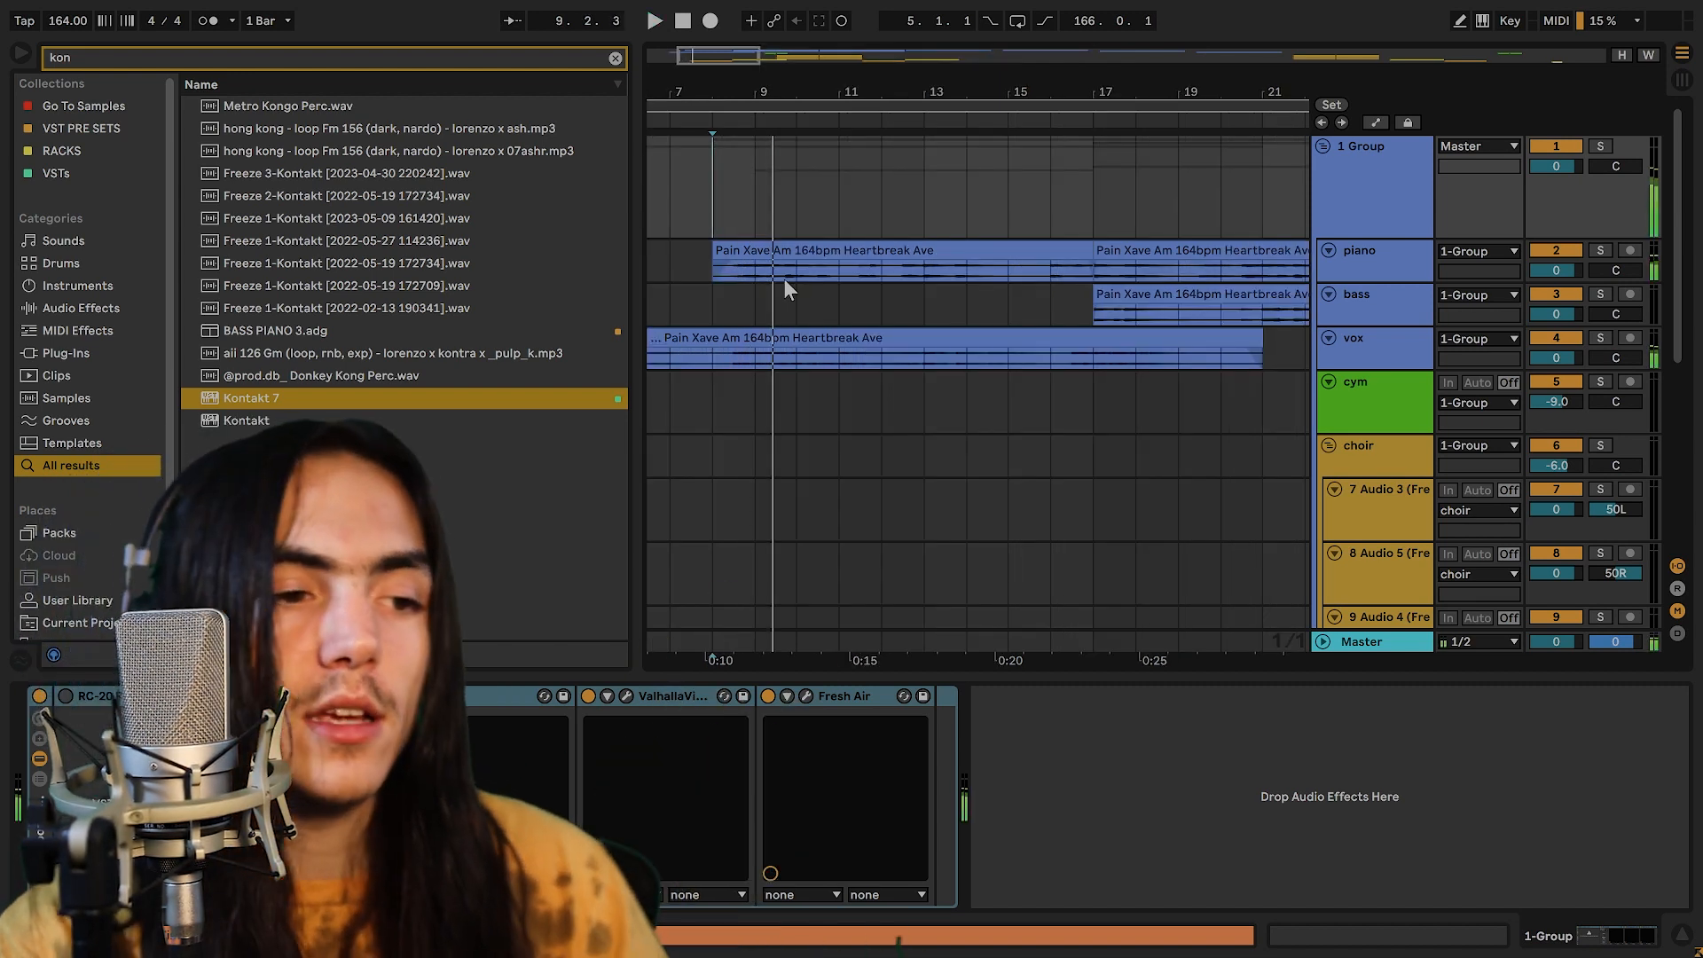
Play the arrangement from bar 17, where the bass enters, and look over the choir, lead guitar and pad tracks.
scroll(774, 222, down, 5)
click(790, 213)
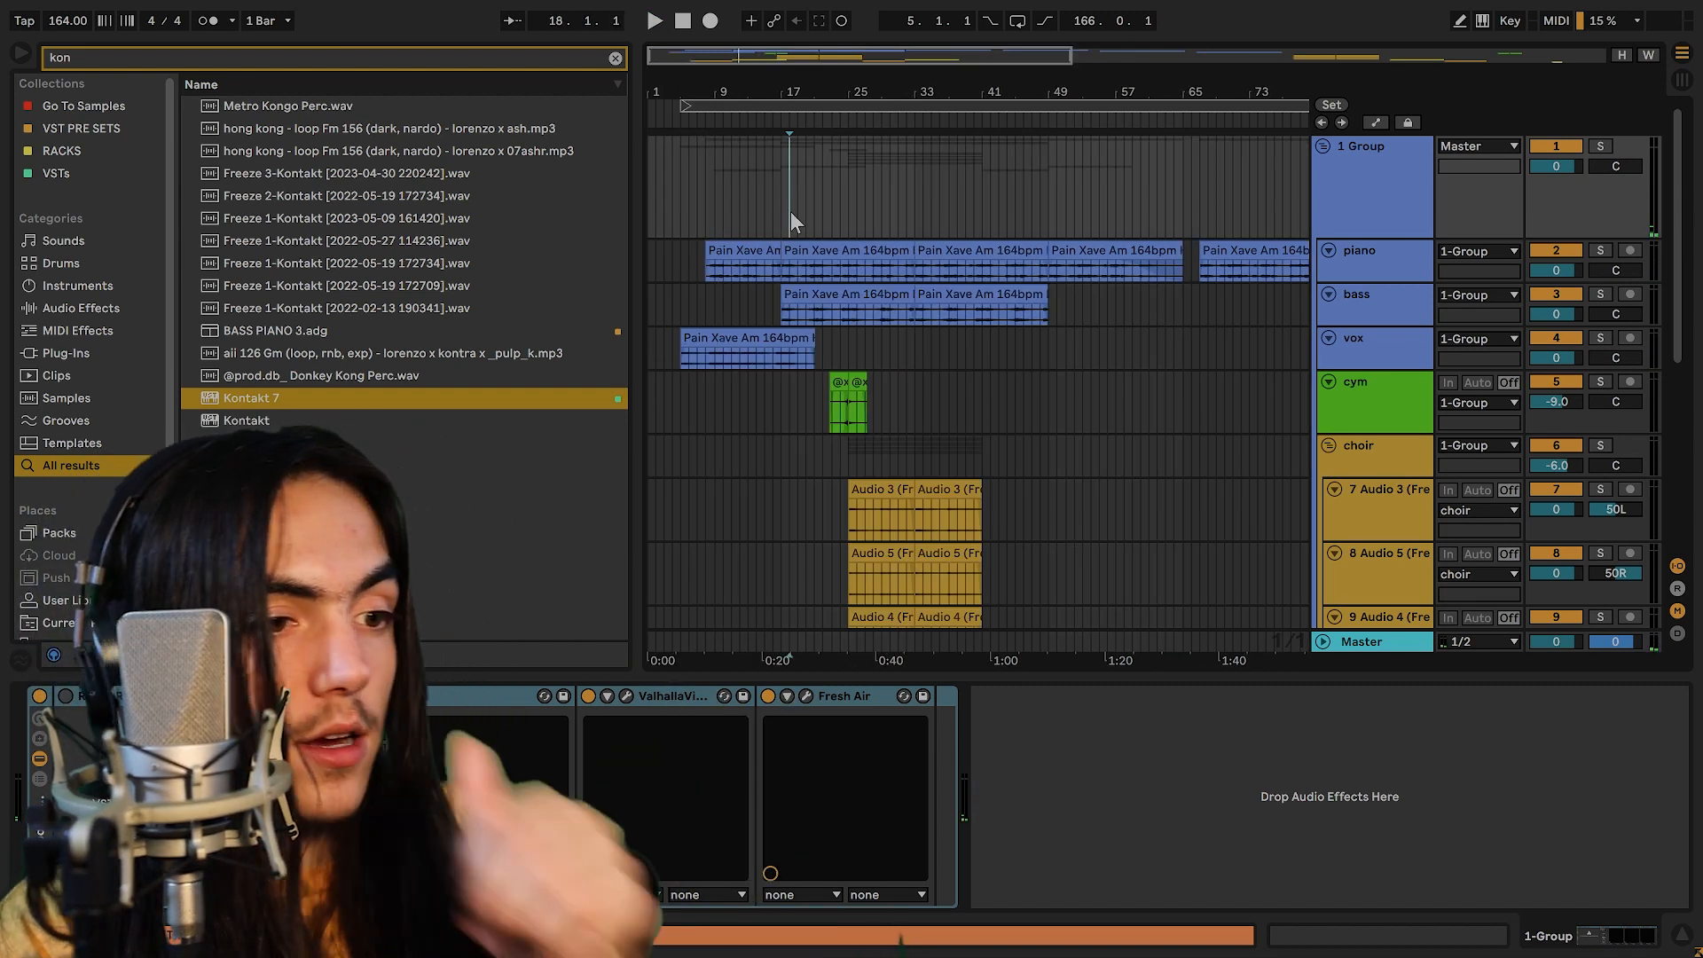
drag(672, 204, 769, 214)
click(780, 203)
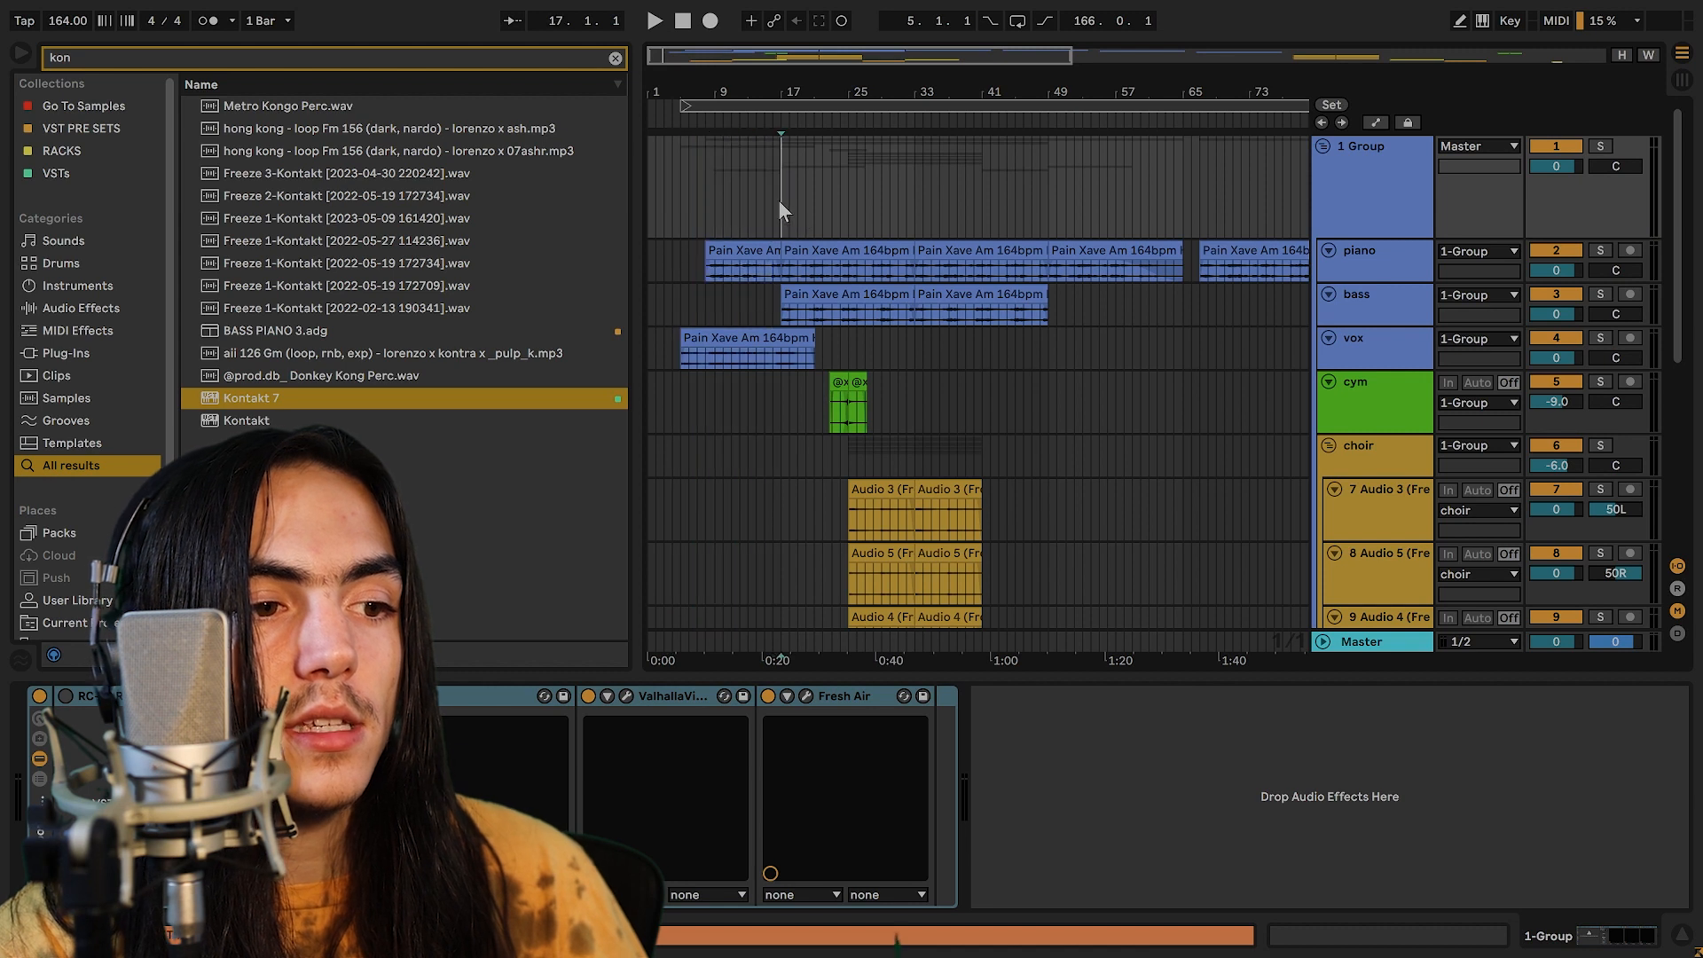
key(space)
scroll(790, 206, down, 5)
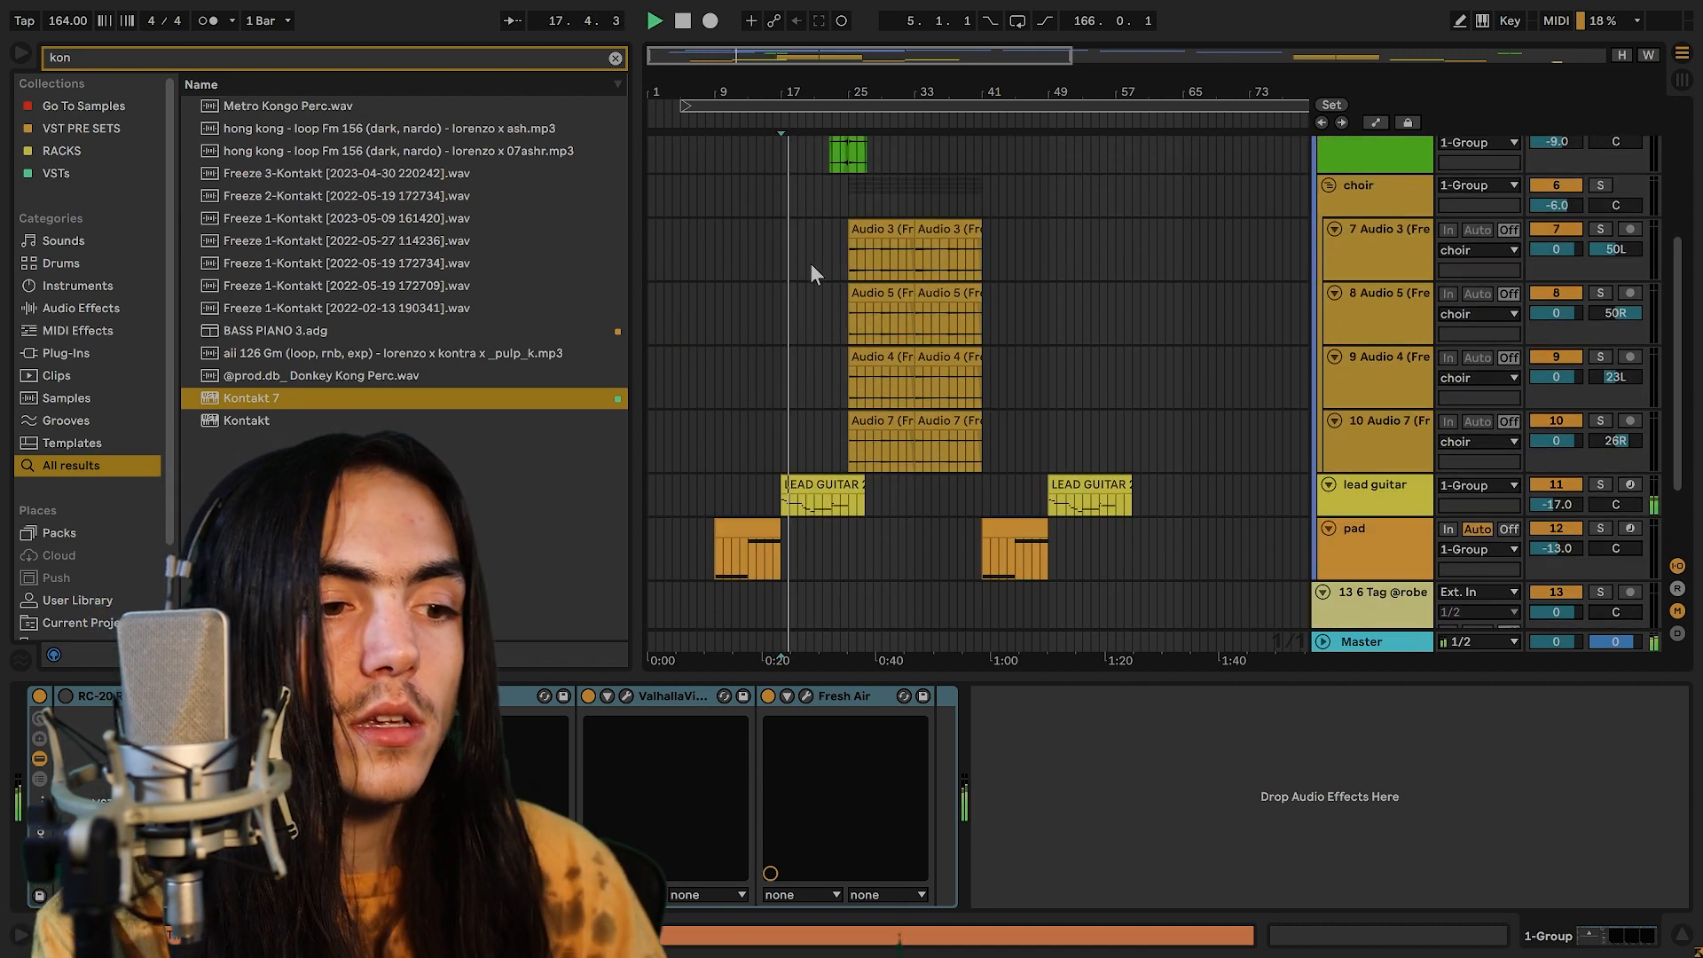
Stop playback and select the lead guitar clip at bar 17 to show its effects.
scroll(799, 373, down, 2)
scroll(747, 427, up, 6)
scroll(738, 390, down, 4)
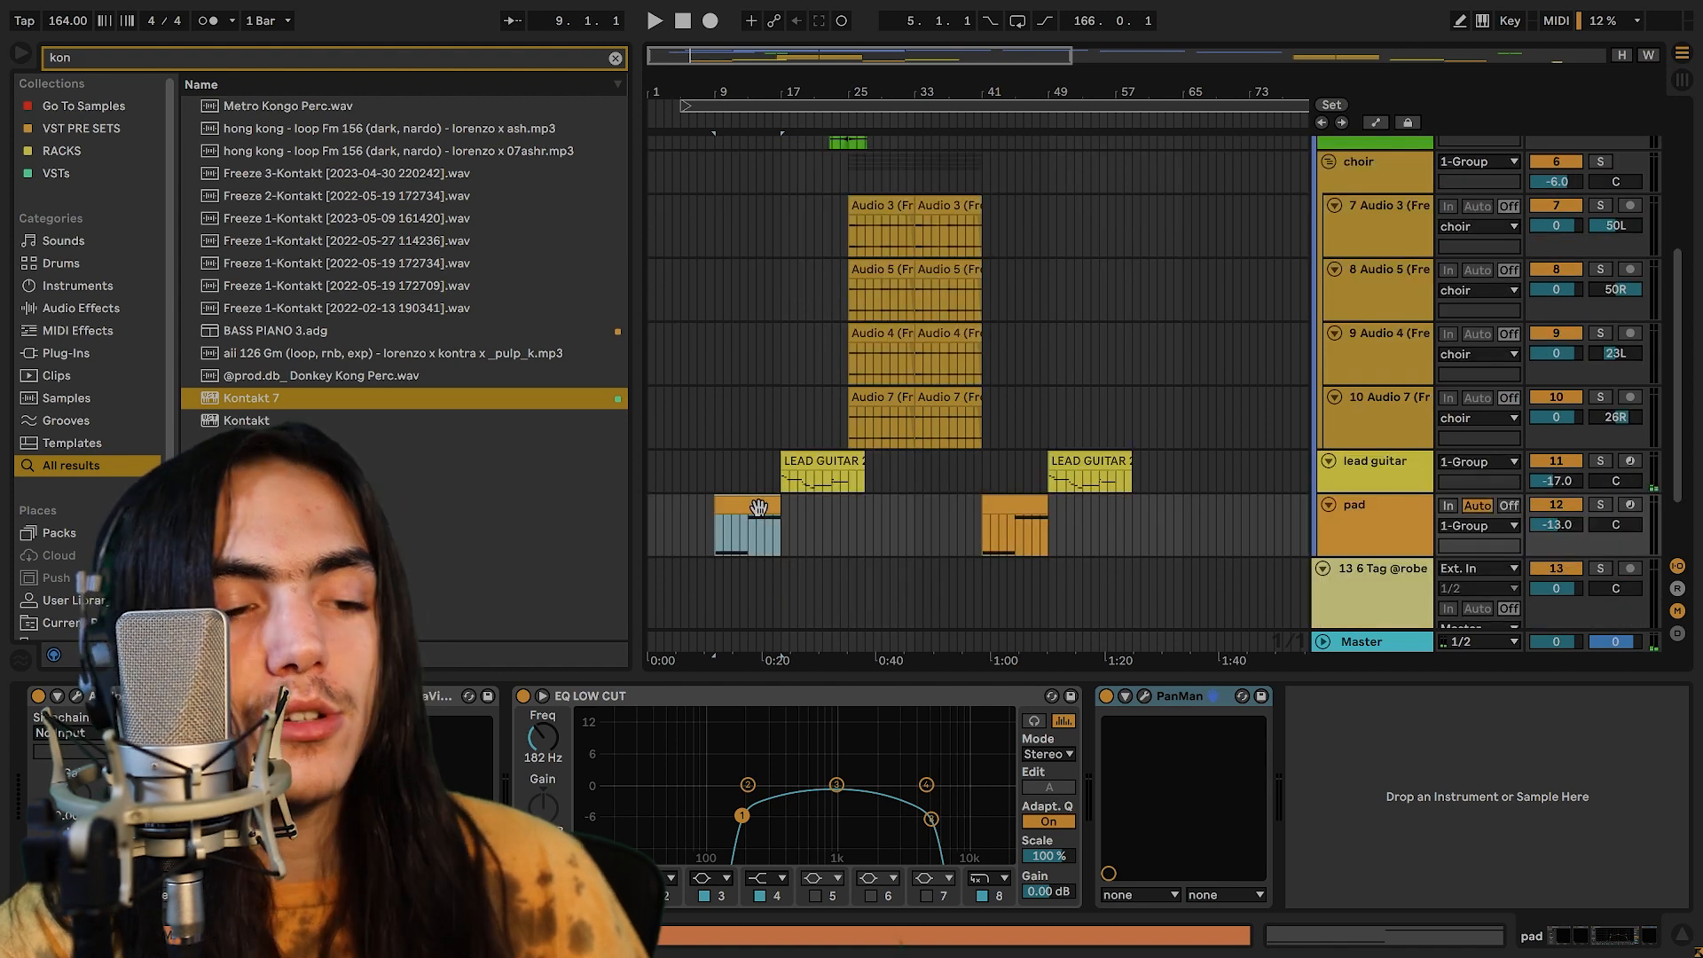
click(795, 465)
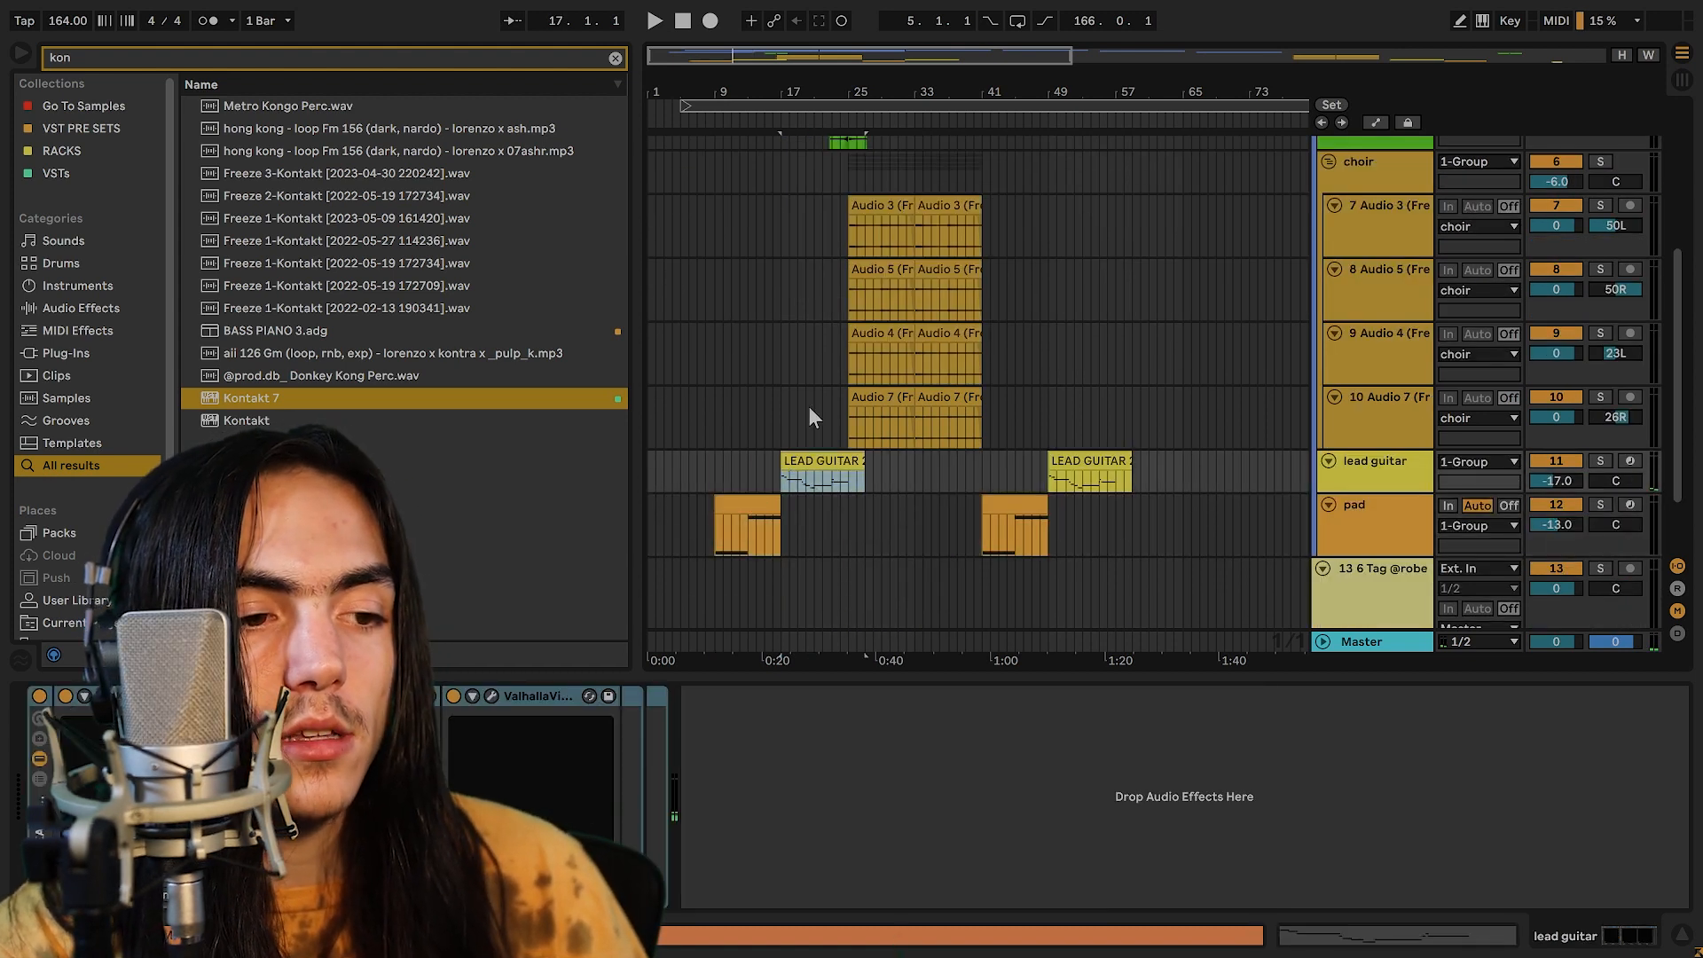
Play the arrangement from bar 23 on the vox track and look over the cym and choir layers, with the choir's effects shown.
click(834, 306)
key(space)
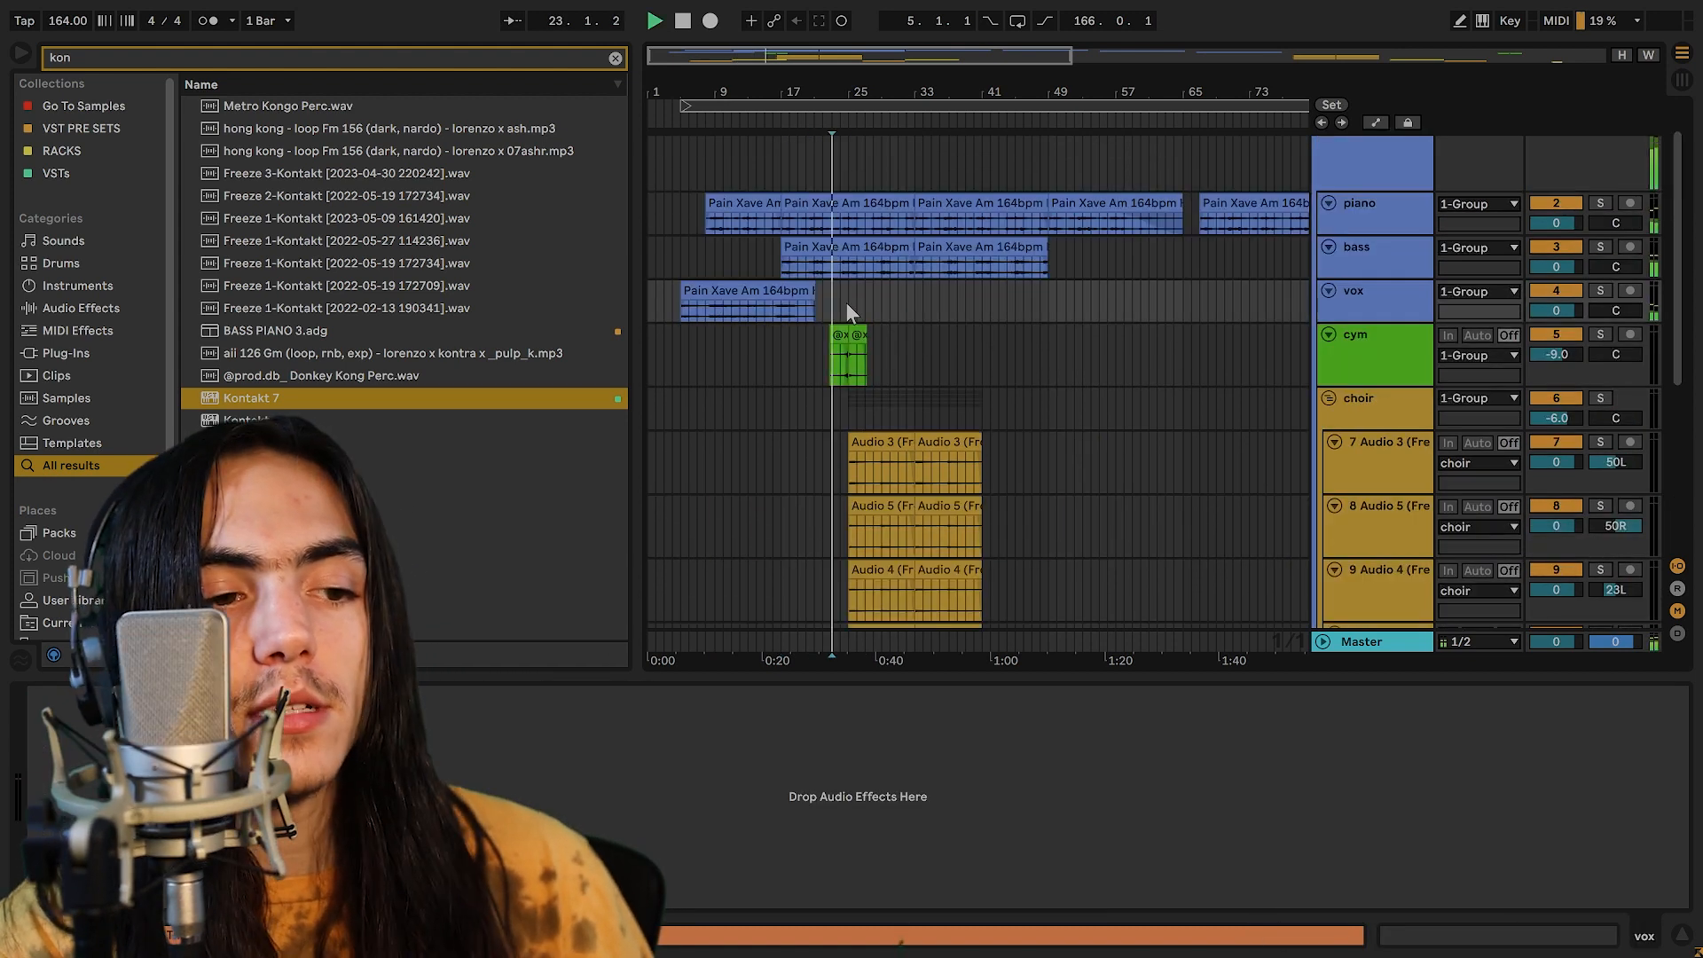
scroll(849, 306, up, 5)
scroll(834, 302, down, 5)
scroll(834, 302, down, 1)
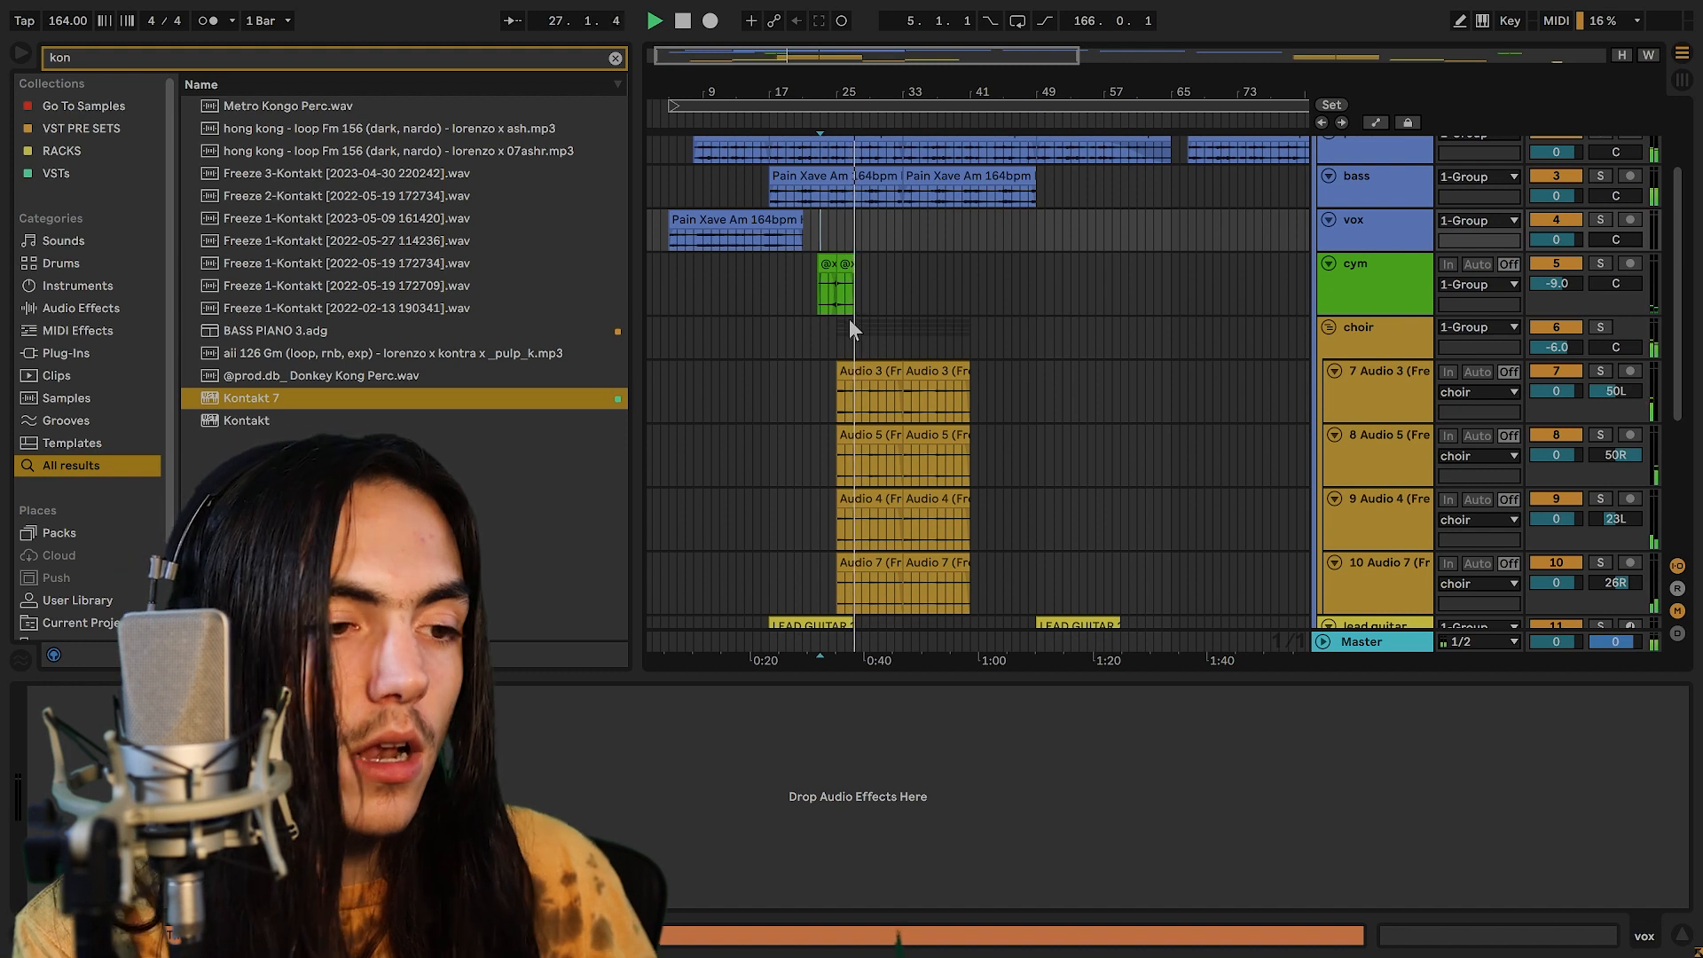
scroll(878, 339, down, 1)
scroll(925, 315, down, 4)
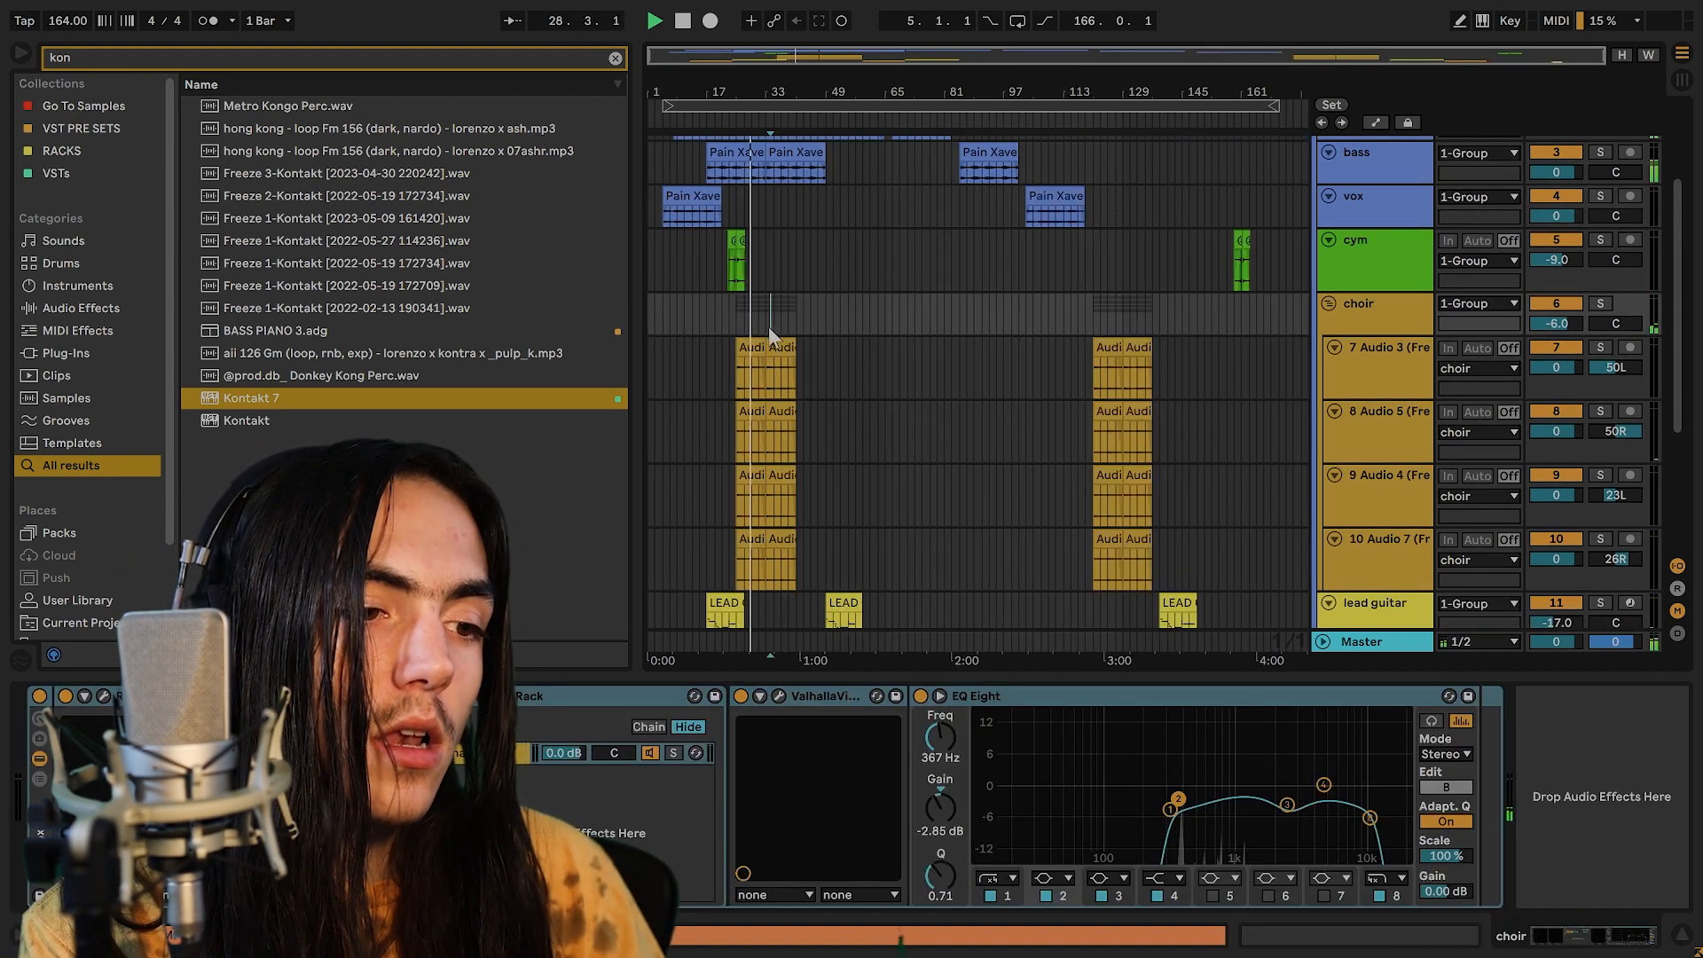
scroll(774, 328, down, 3)
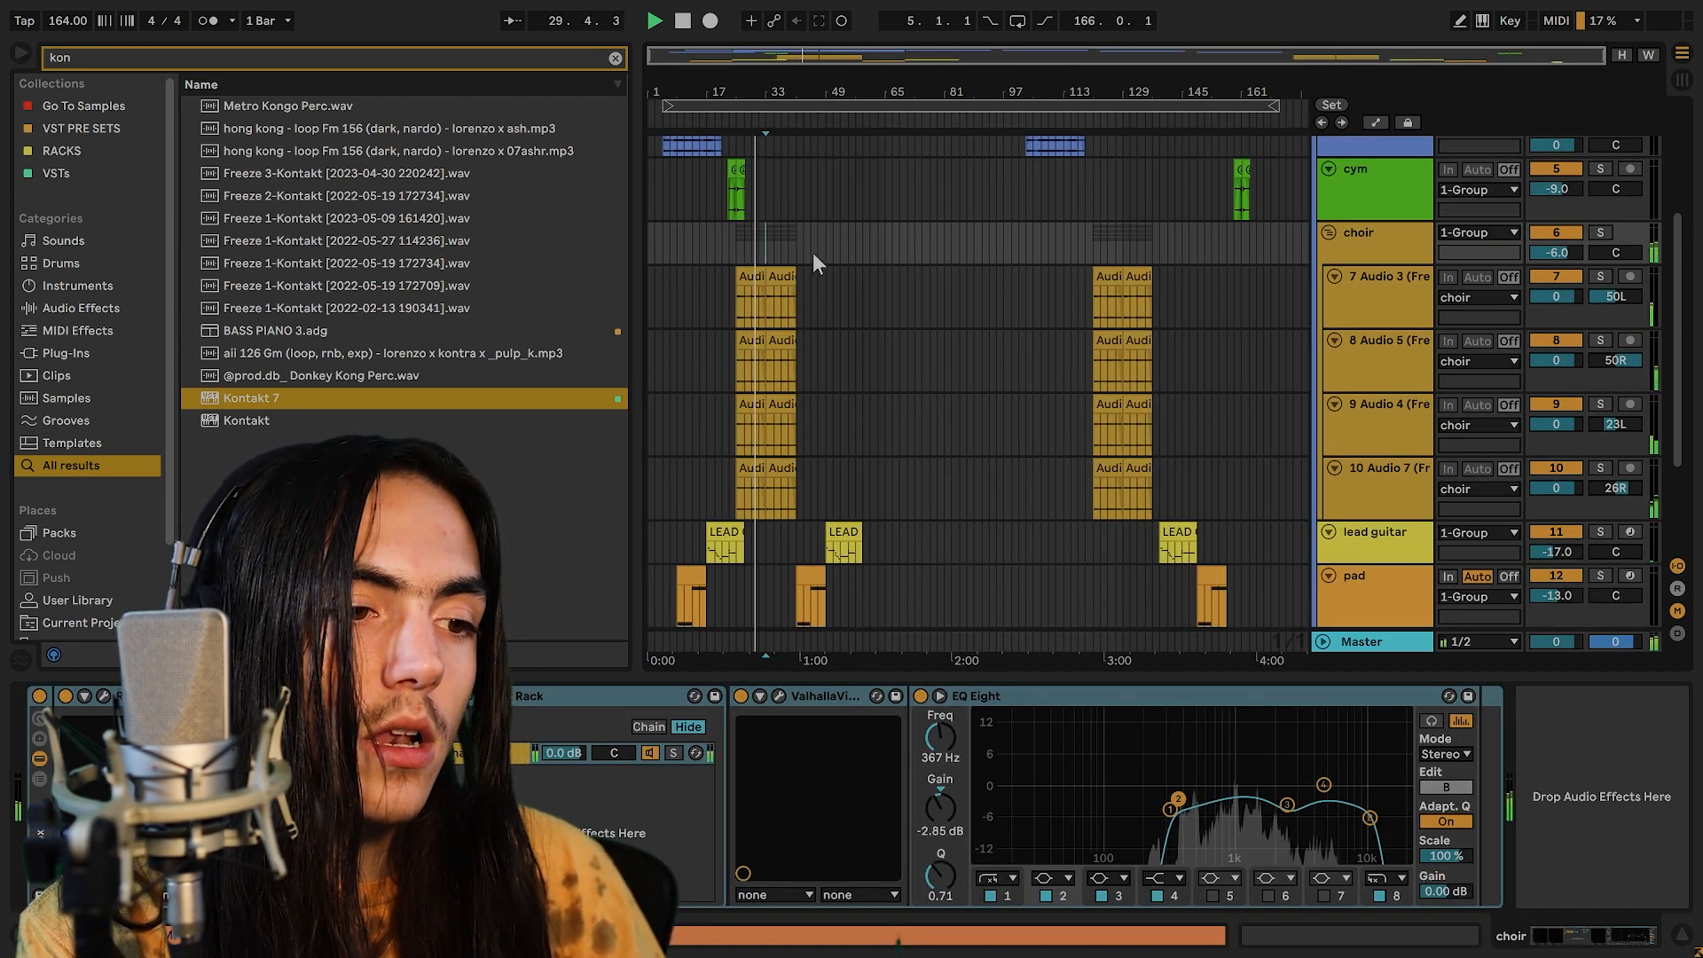
Stop playback, mark the choir section from bar 25 to 41 and place the insert marker at bar 41 on the choir track.
key(space)
ctrl+scroll(744, 248, up, 3)
drag(737, 246, 1001, 258)
click(861, 246)
click(1000, 255)
click(860, 245)
Select the pad clip at bar 41 and play the arrangement from there.
scroll(878, 266, up, 3)
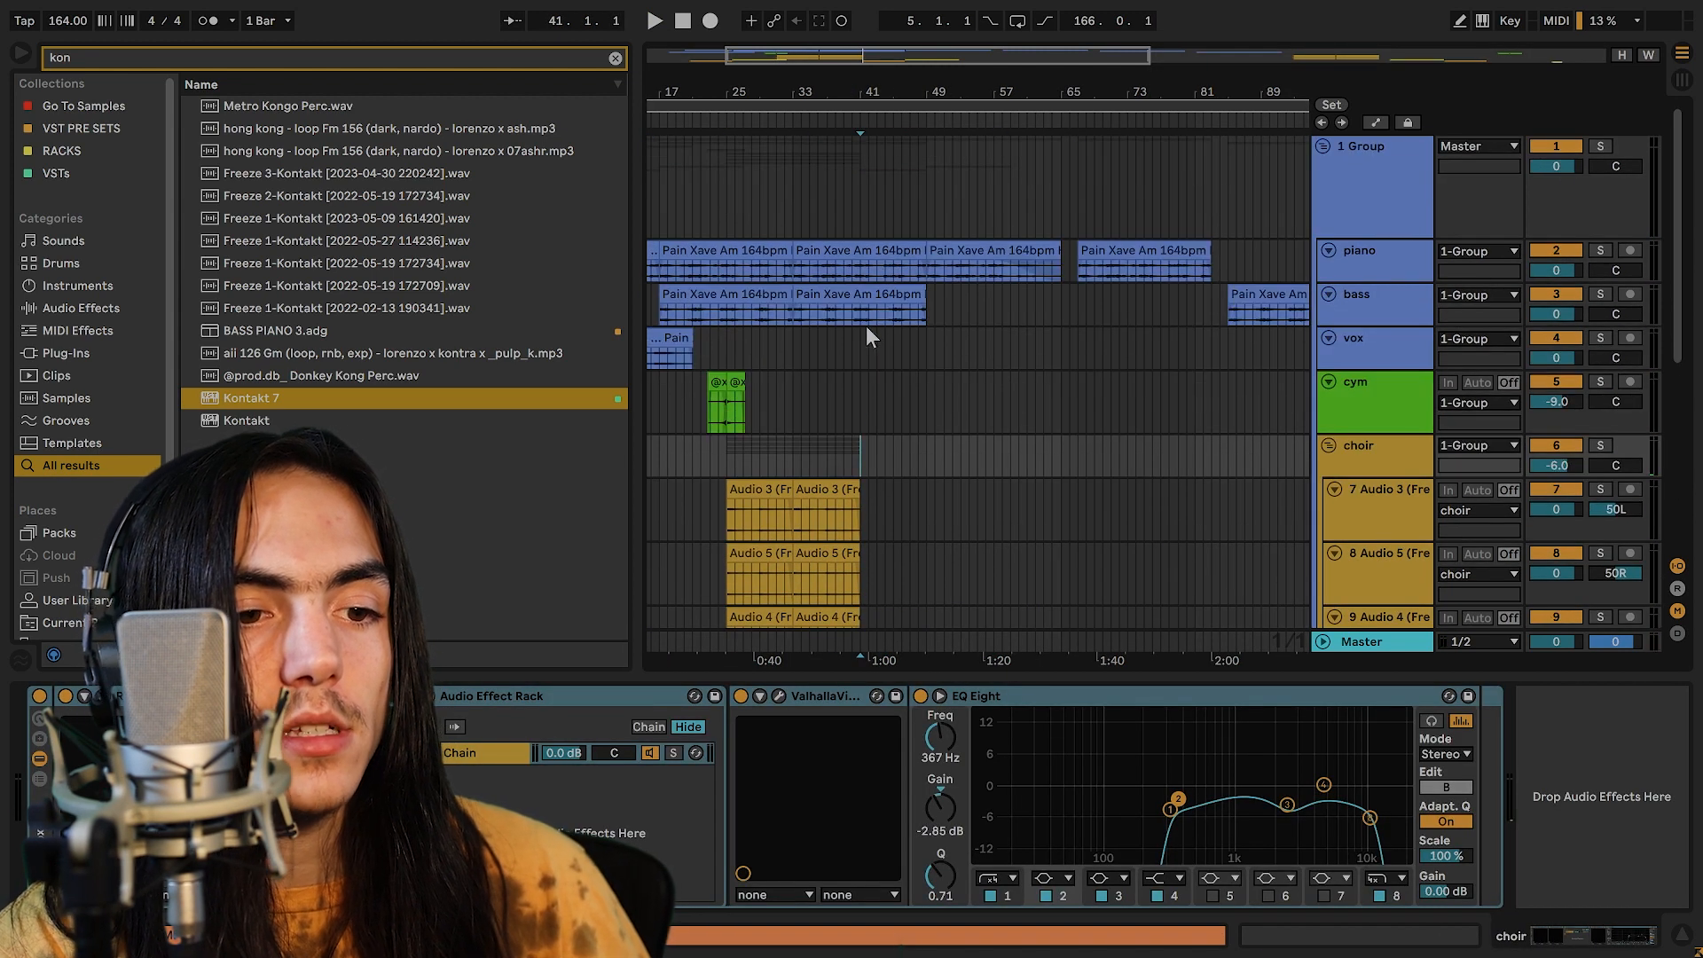
scroll(868, 334, down, 8)
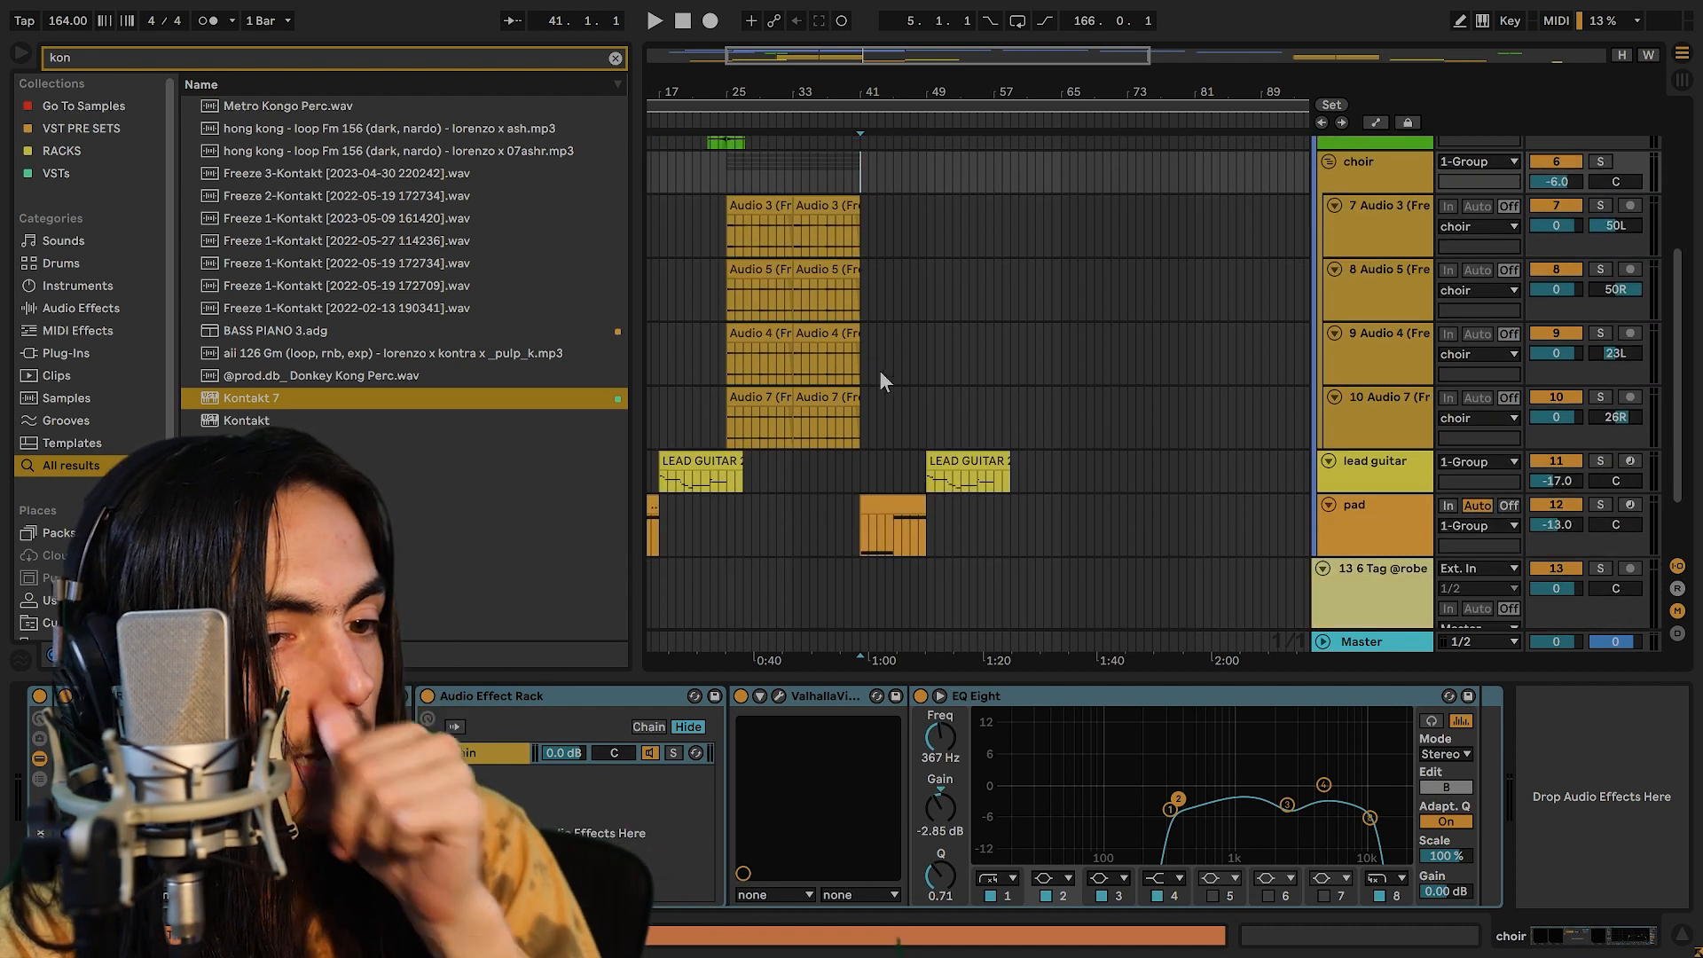
click(900, 507)
scroll(944, 348, up, 5)
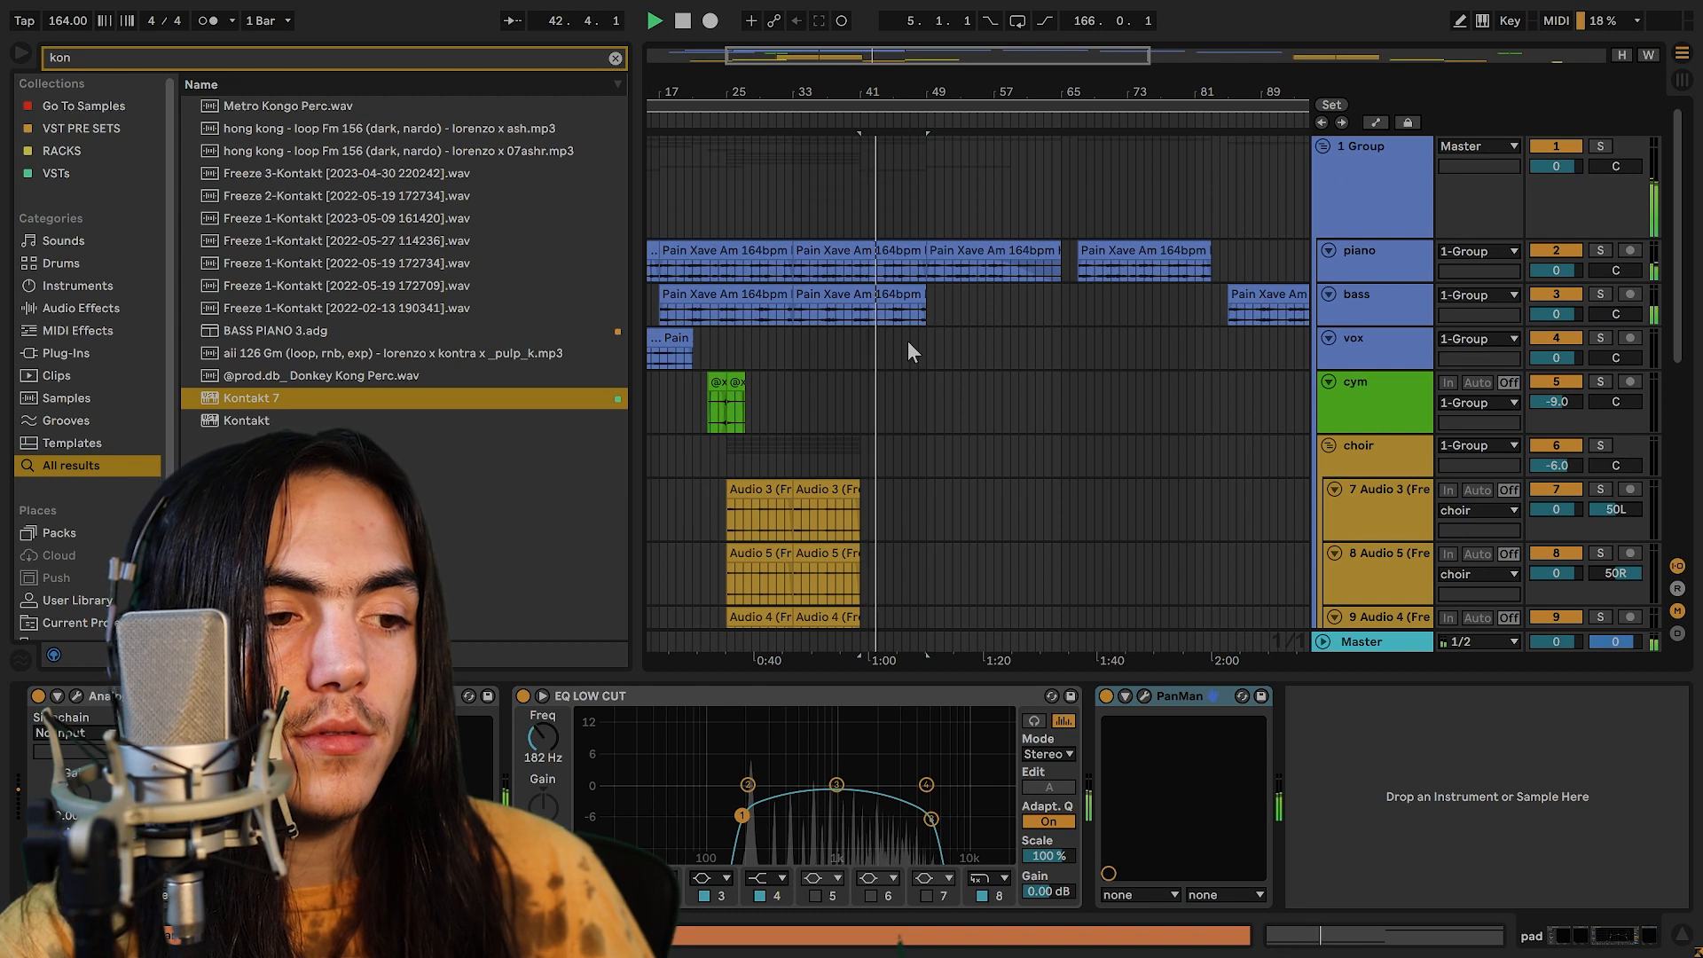
Stop playback, place the insert marker at bar 49 and play the arrangement from where the lead guitar returns.
click(908, 346)
scroll(907, 346, down, 1)
click(924, 271)
key(space)
scroll(929, 270, down, 5)
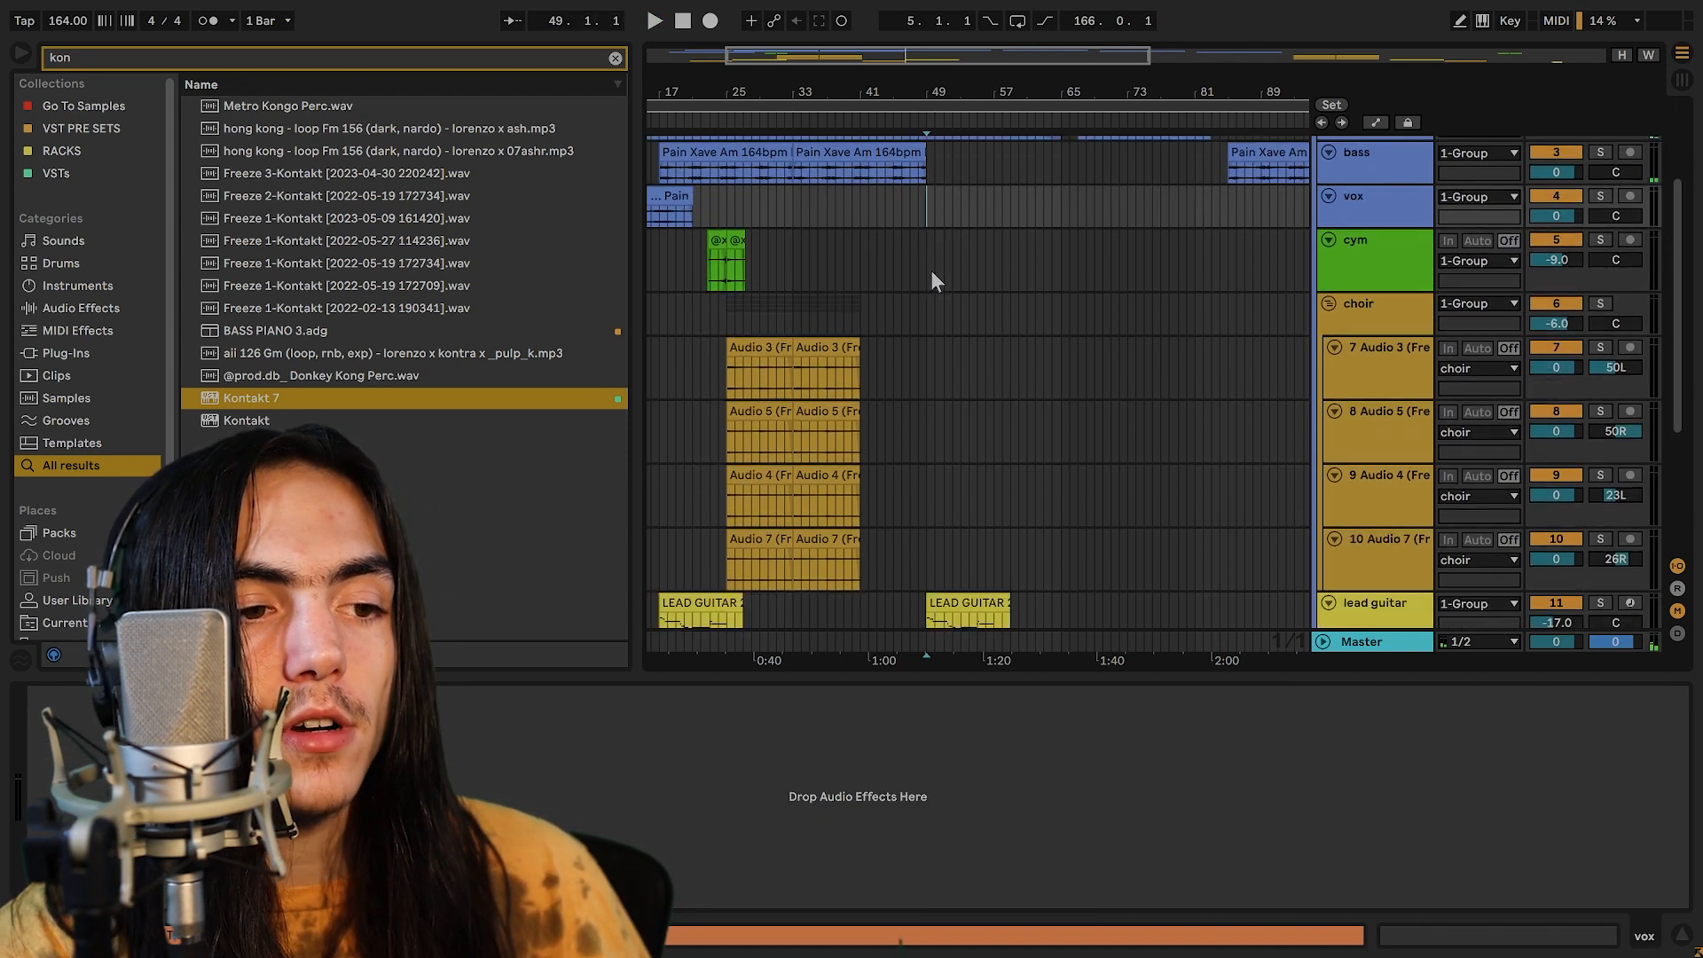
key(space)
scroll(1003, 417, up, 2)
scroll(981, 236, up, 3)
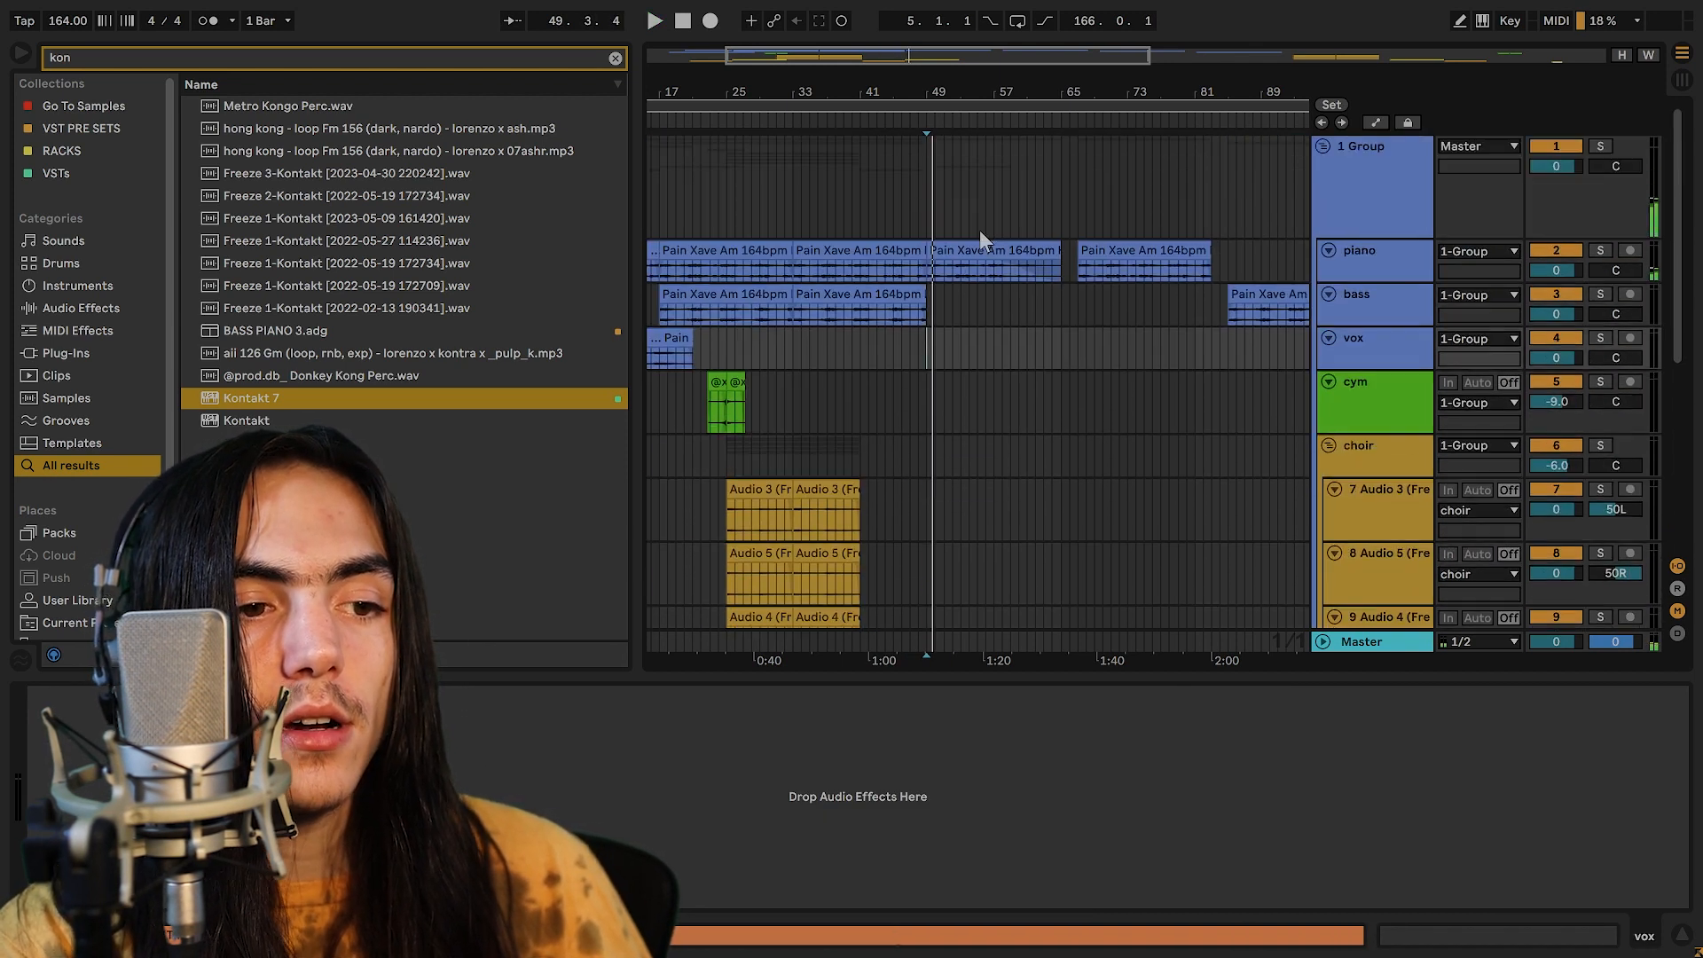
Stop playback, fit the whole arrangement in view and look over the later piano, bass, vox, choir and lead guitar clips.
click(1035, 349)
key(w)
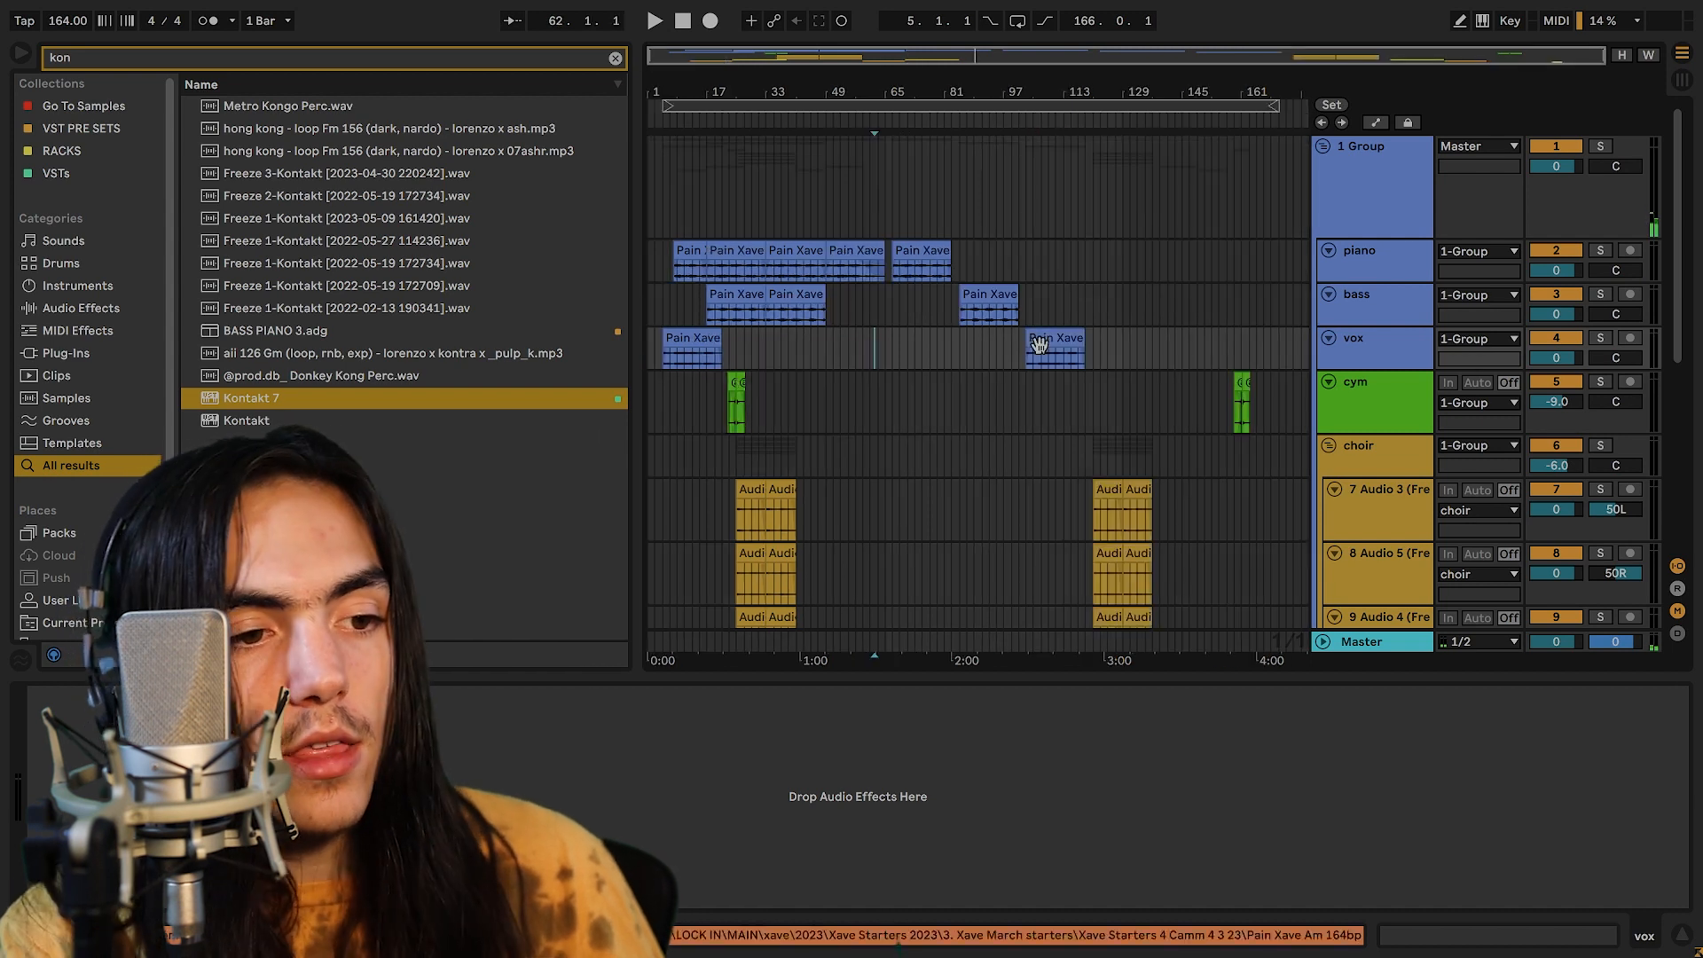
drag(902, 227, 1078, 360)
scroll(1047, 364, down, 3)
click(985, 354)
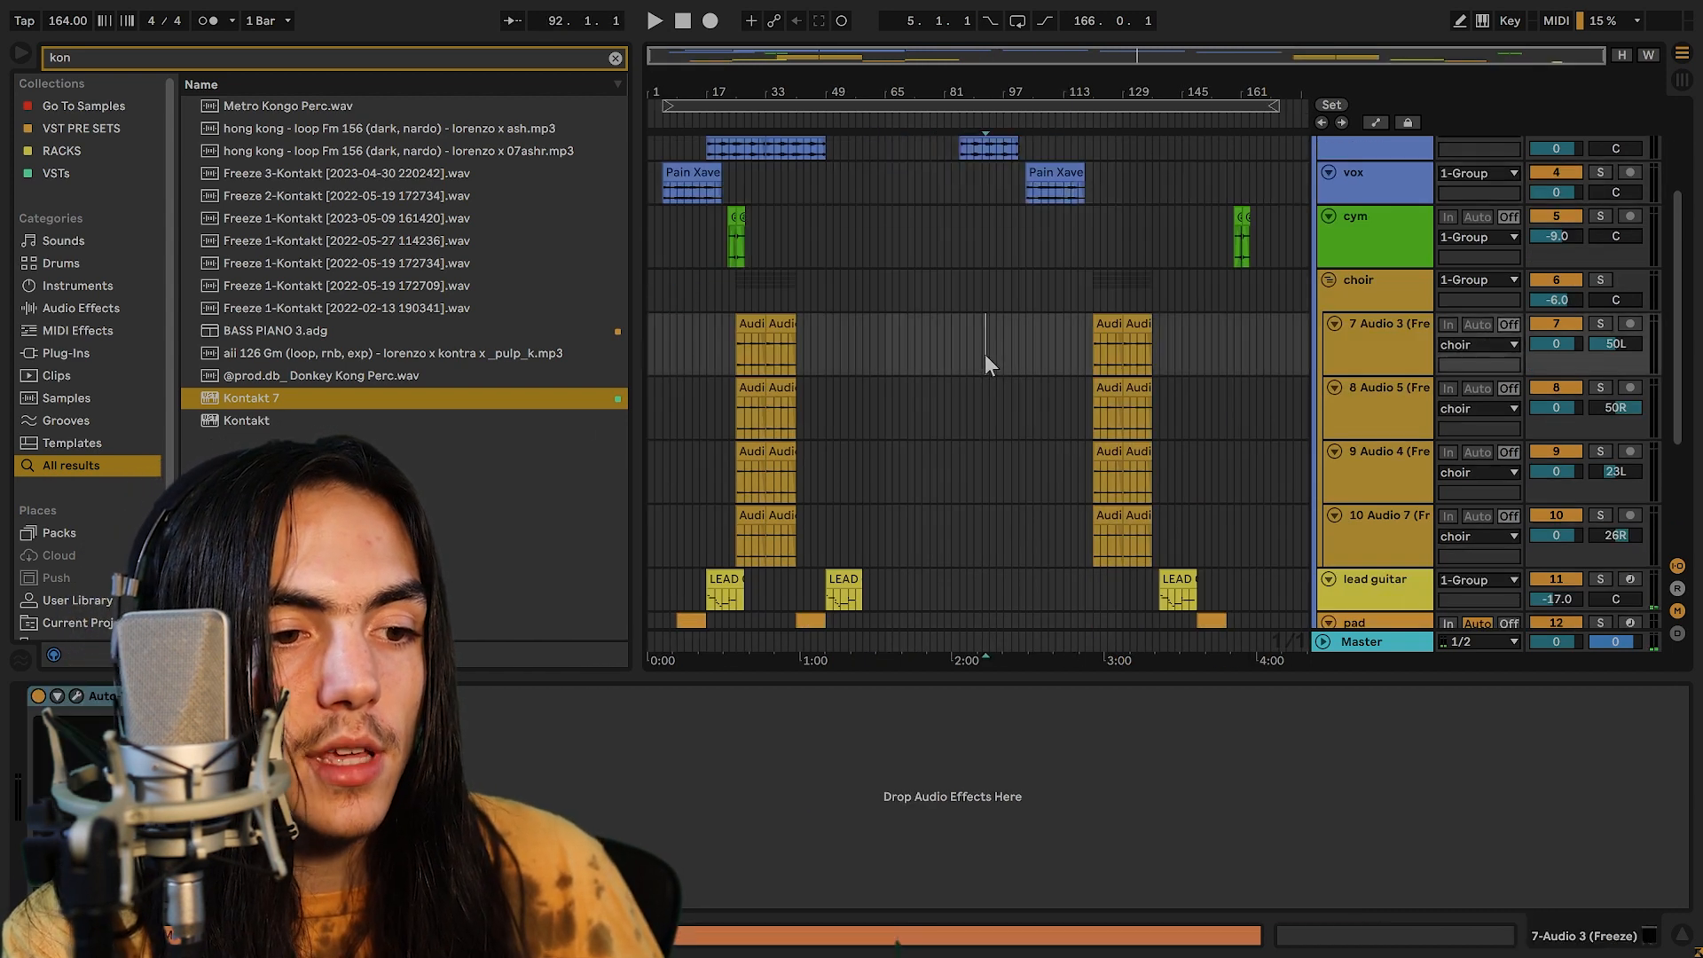
scroll(983, 372, down, 4)
scroll(1016, 532, up, 2)
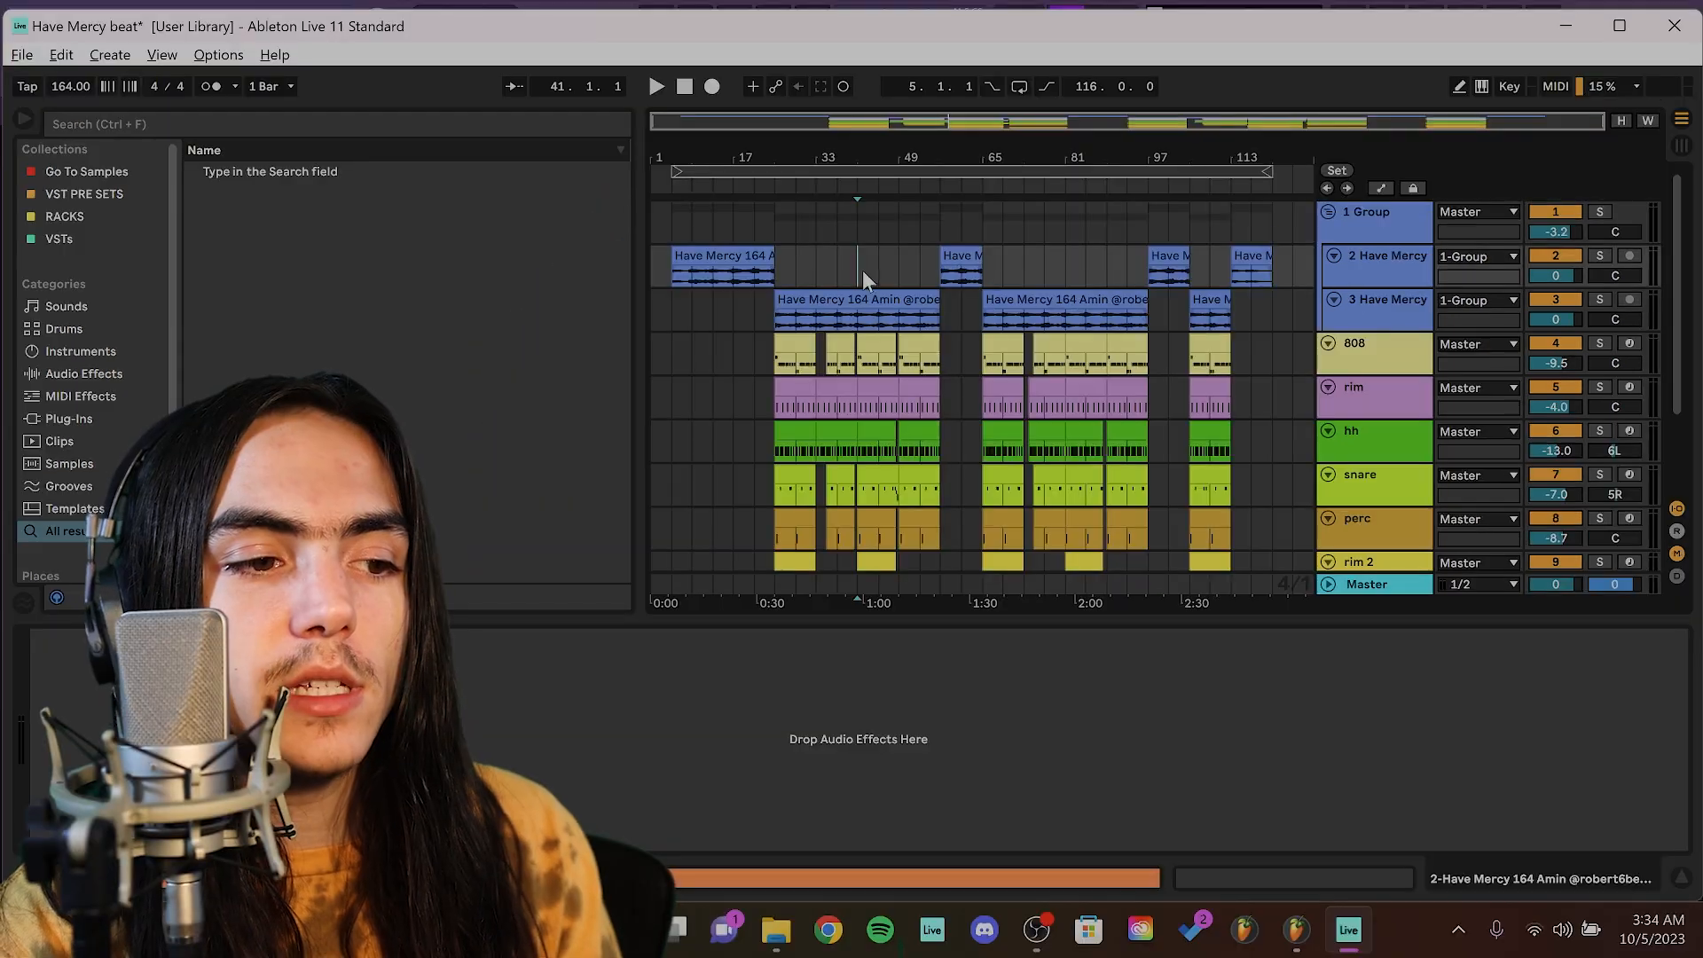
Select the first drum clips from 808 to oh in the Have Mercy beat and play those tracks soloed from bar 25.
scroll(818, 311, down, 3)
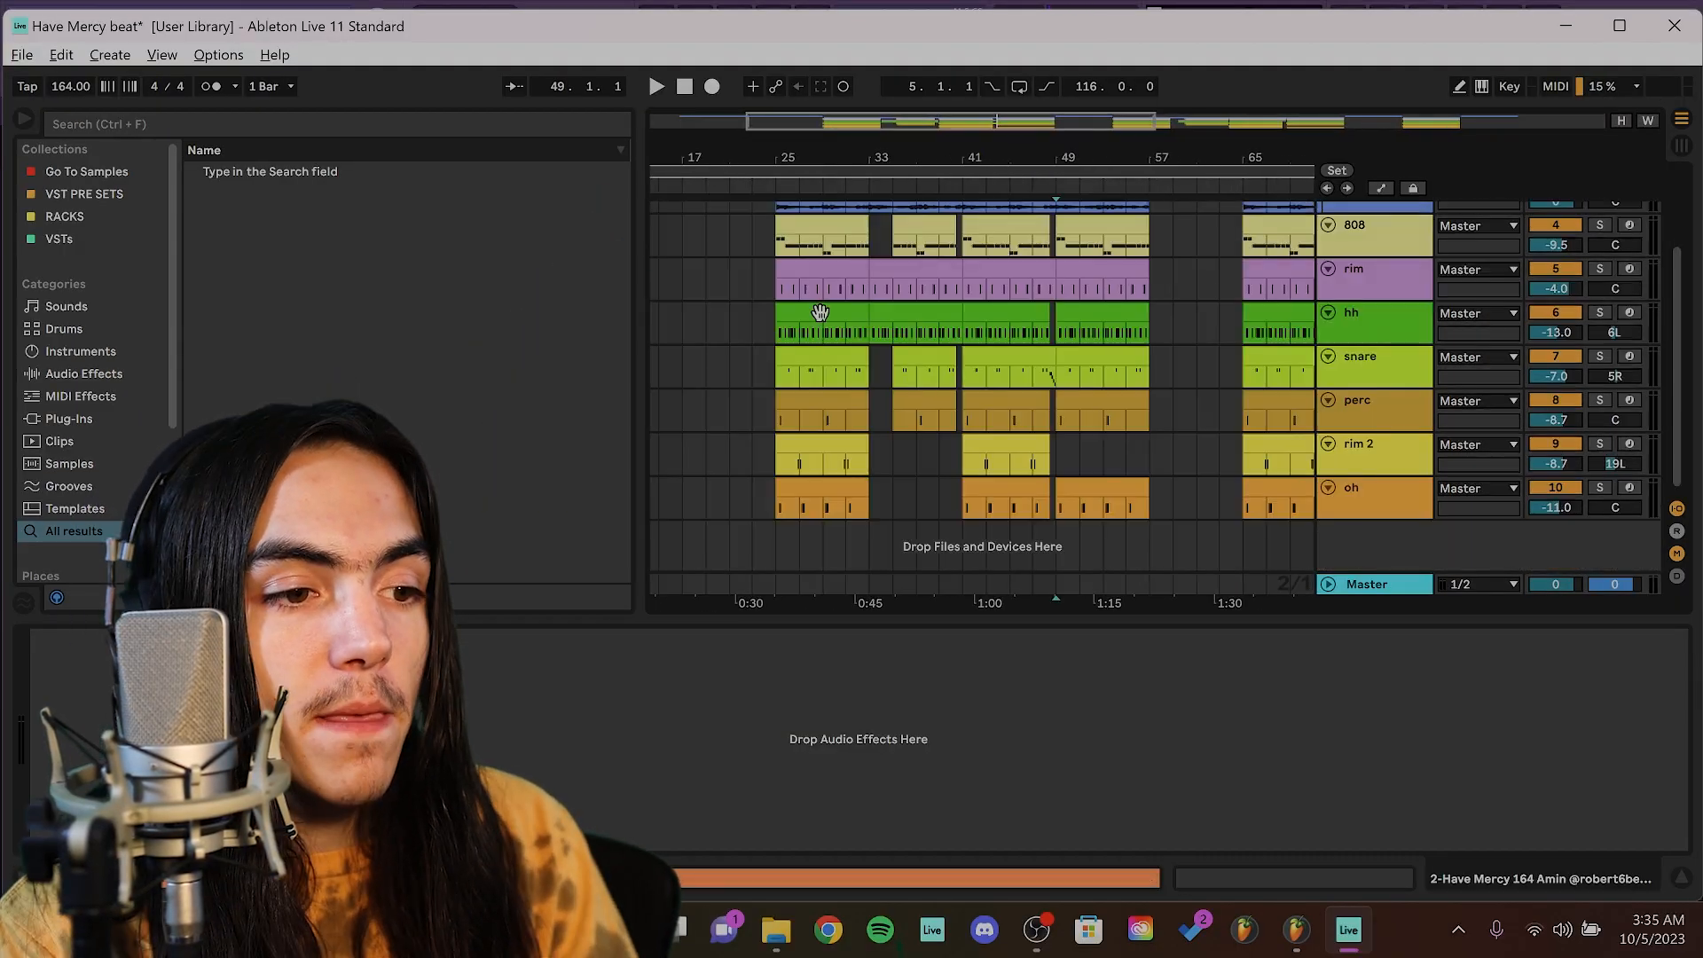
scroll(823, 284, up, 1)
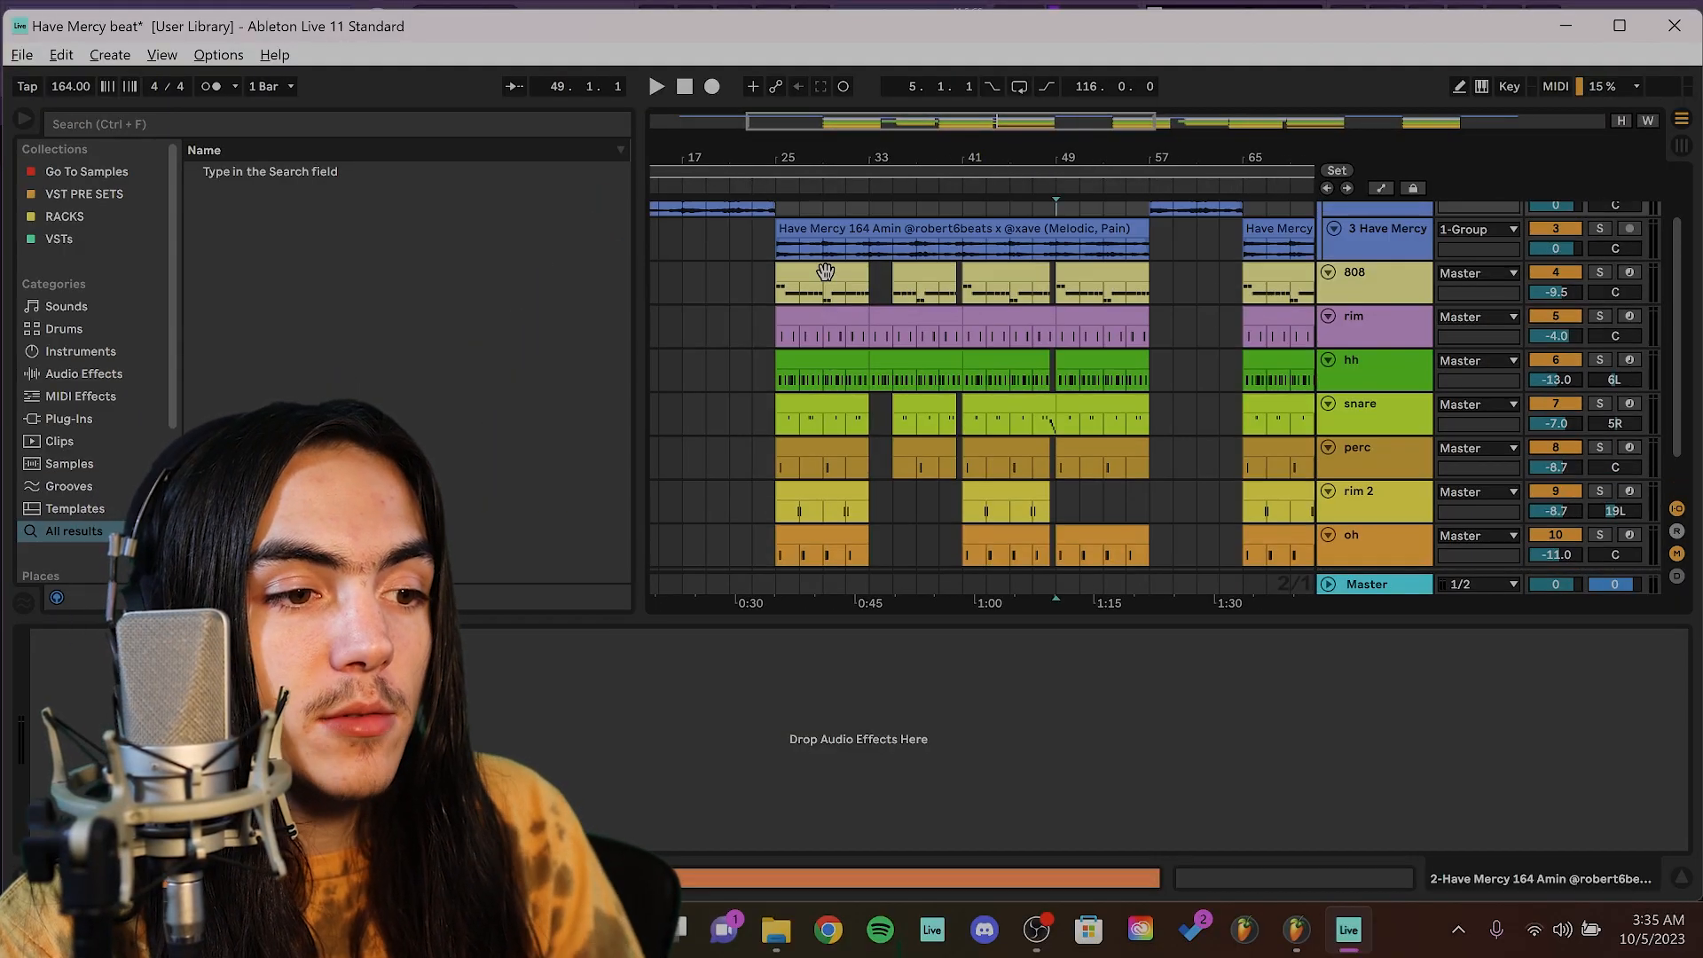
shift+click(838, 540)
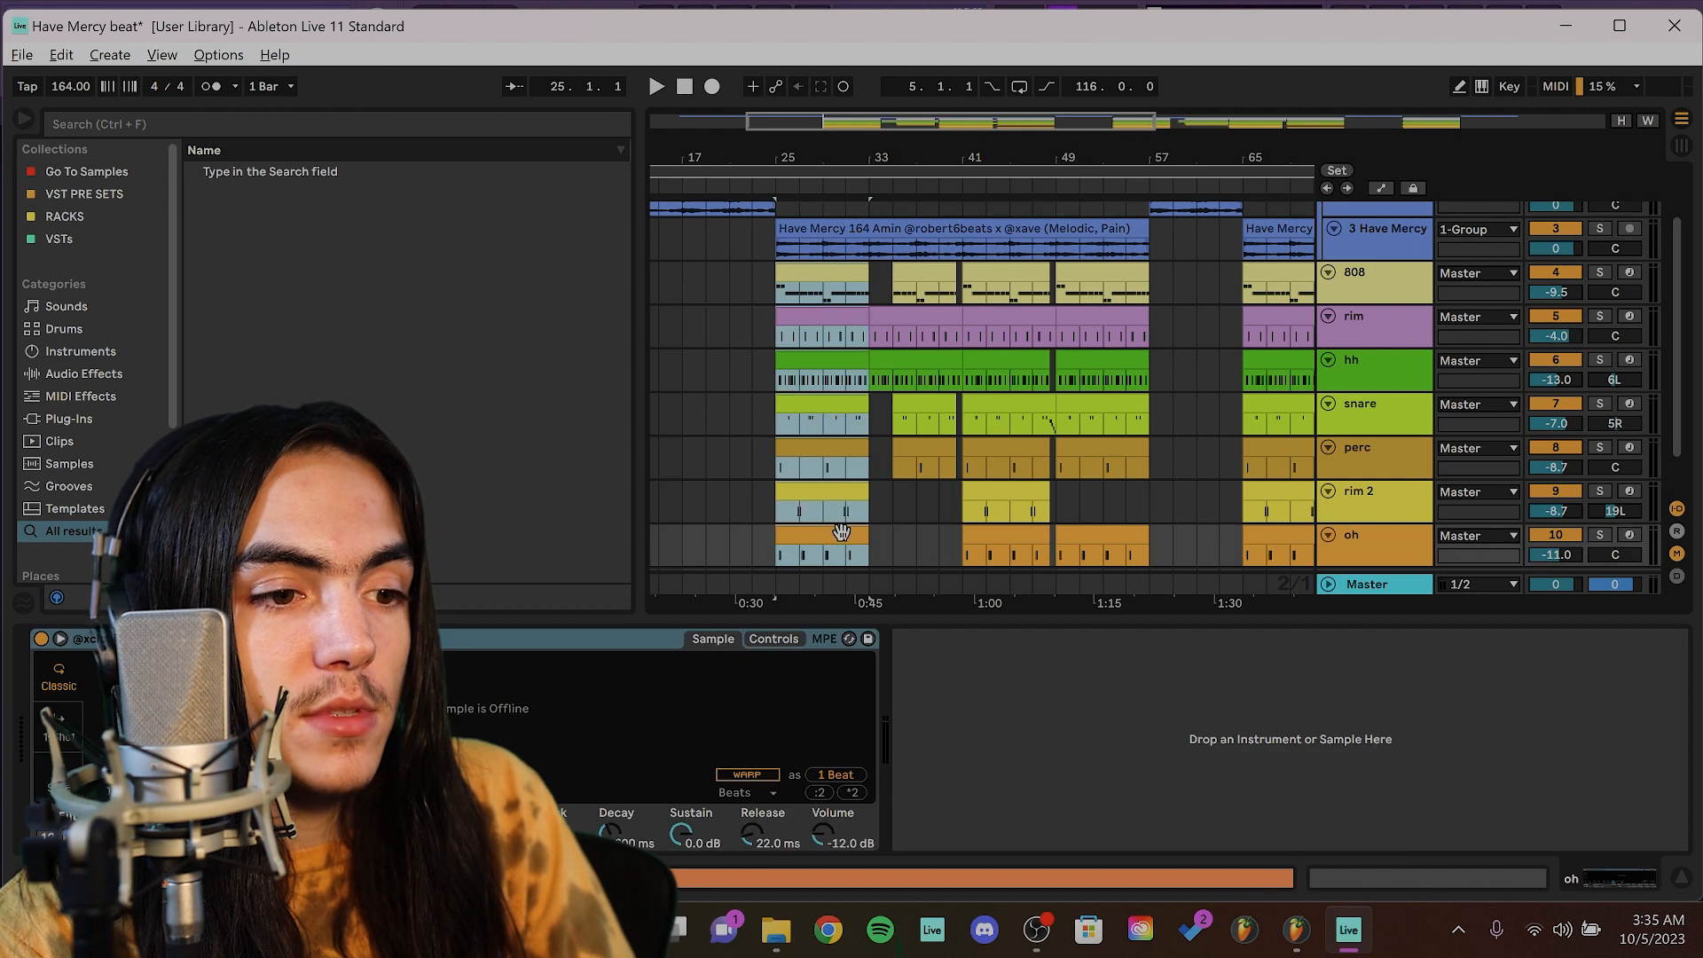
click(833, 273)
key(space)
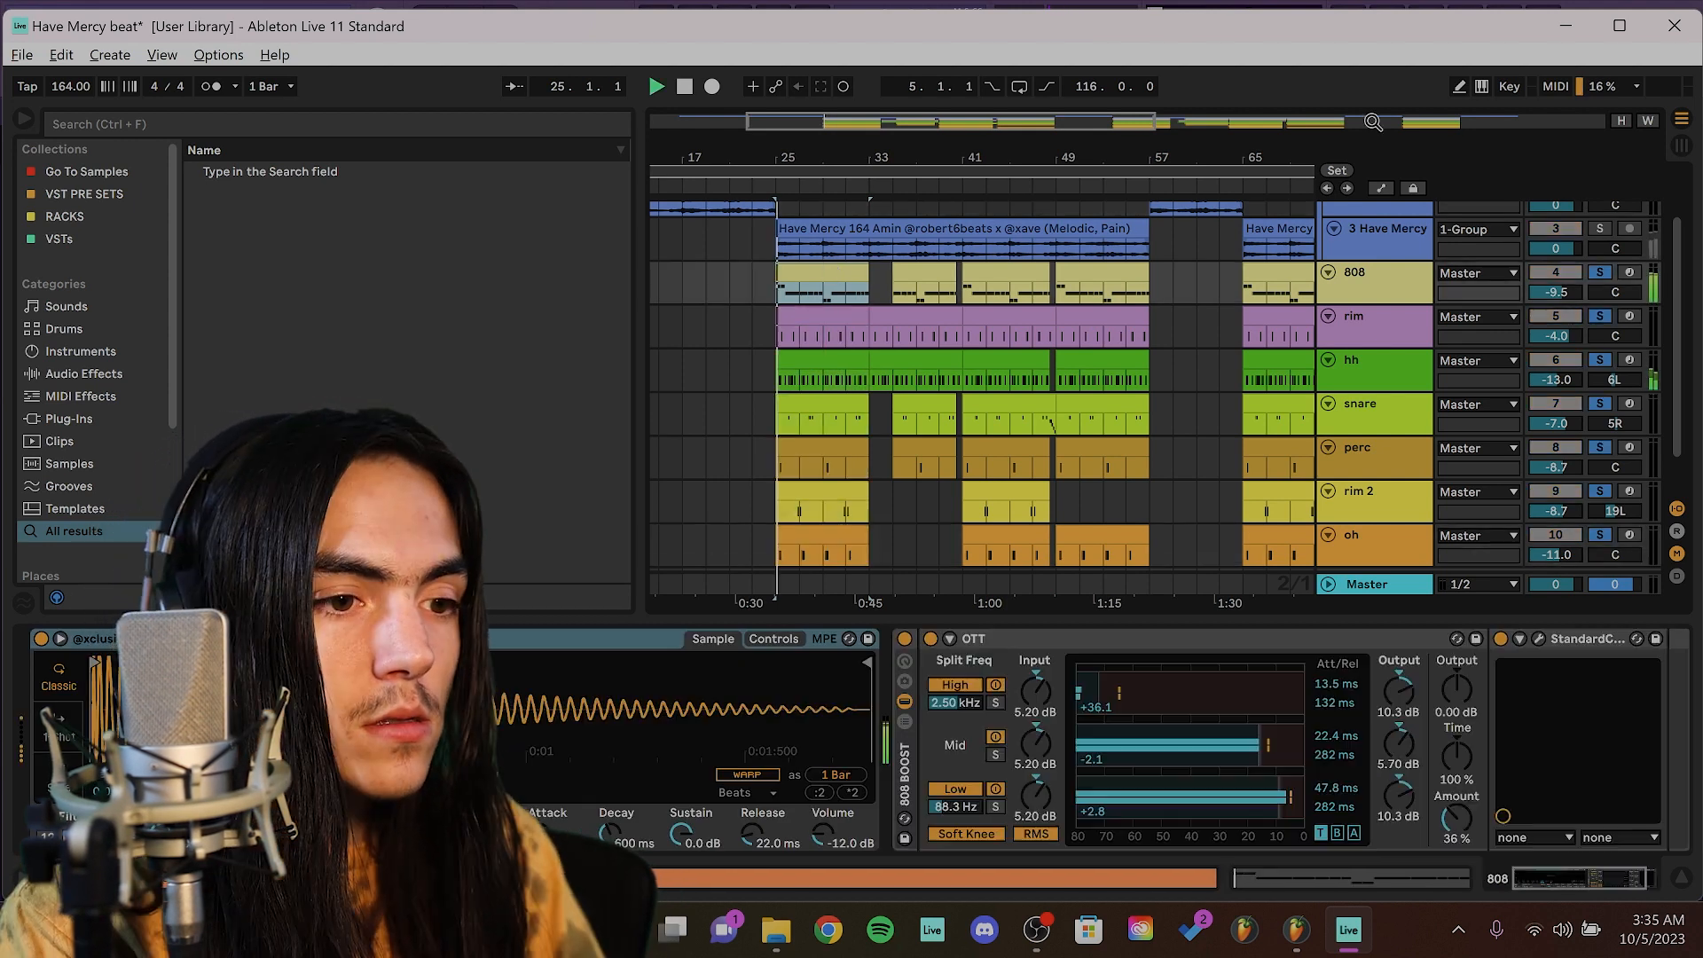
scroll(974, 307, down, 1)
scroll(974, 306, up, 1)
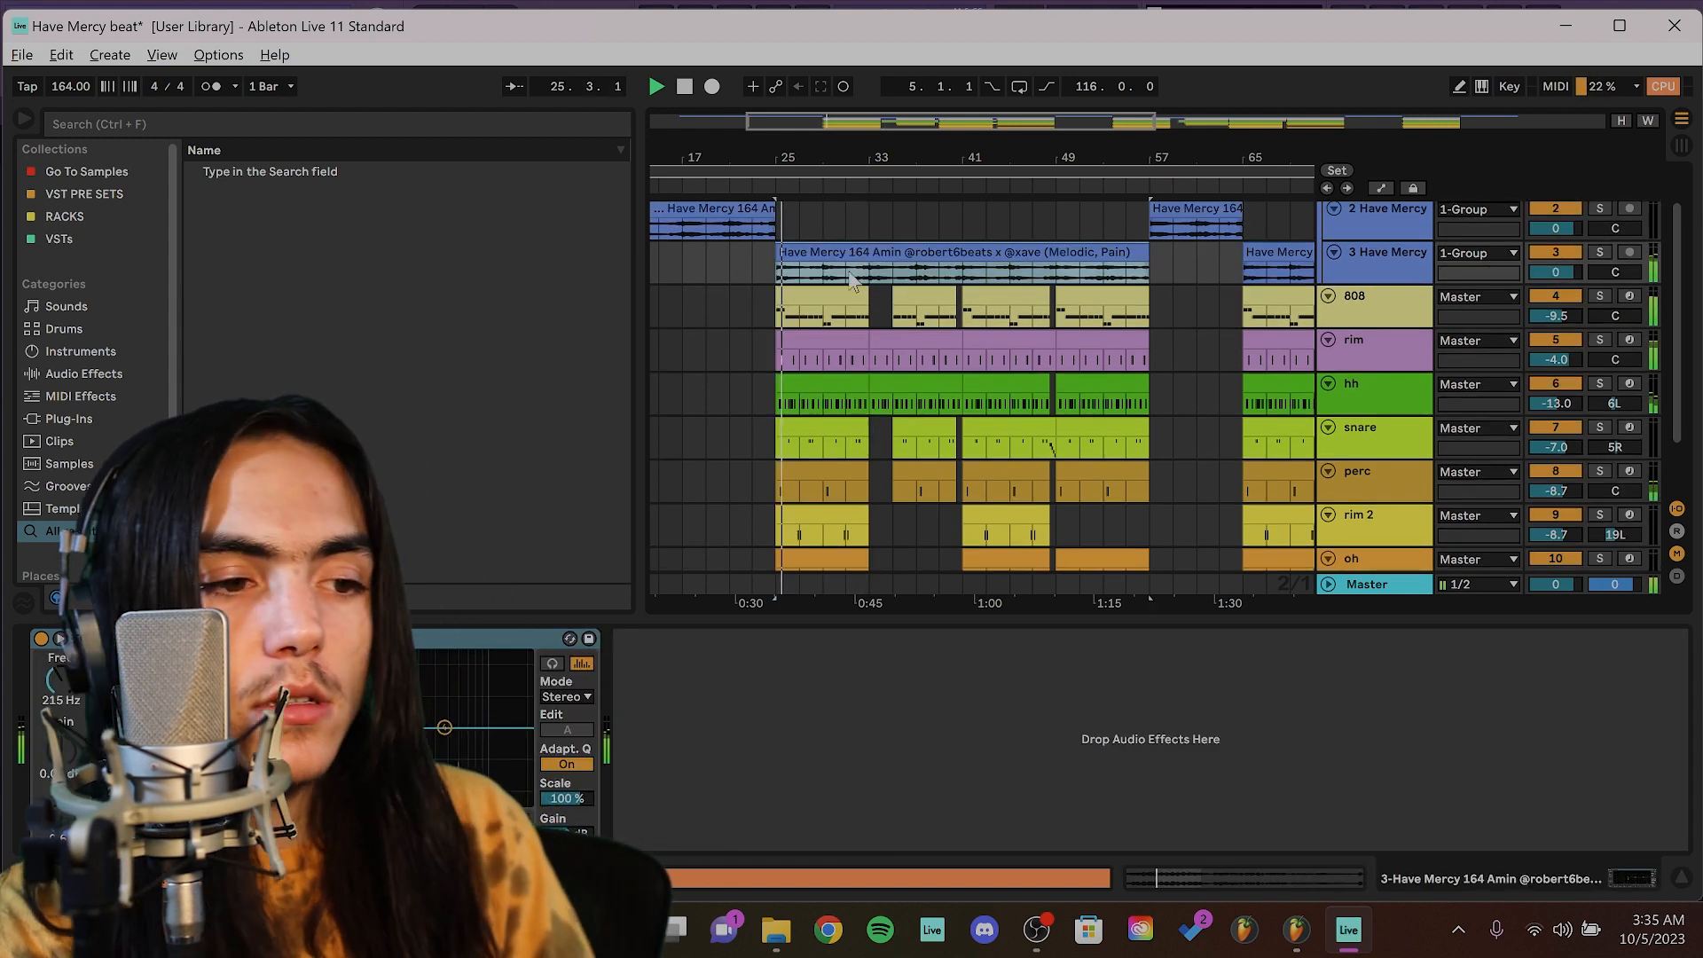
Play the full beat with the melody from bar 25 and stop playback.
click(849, 272)
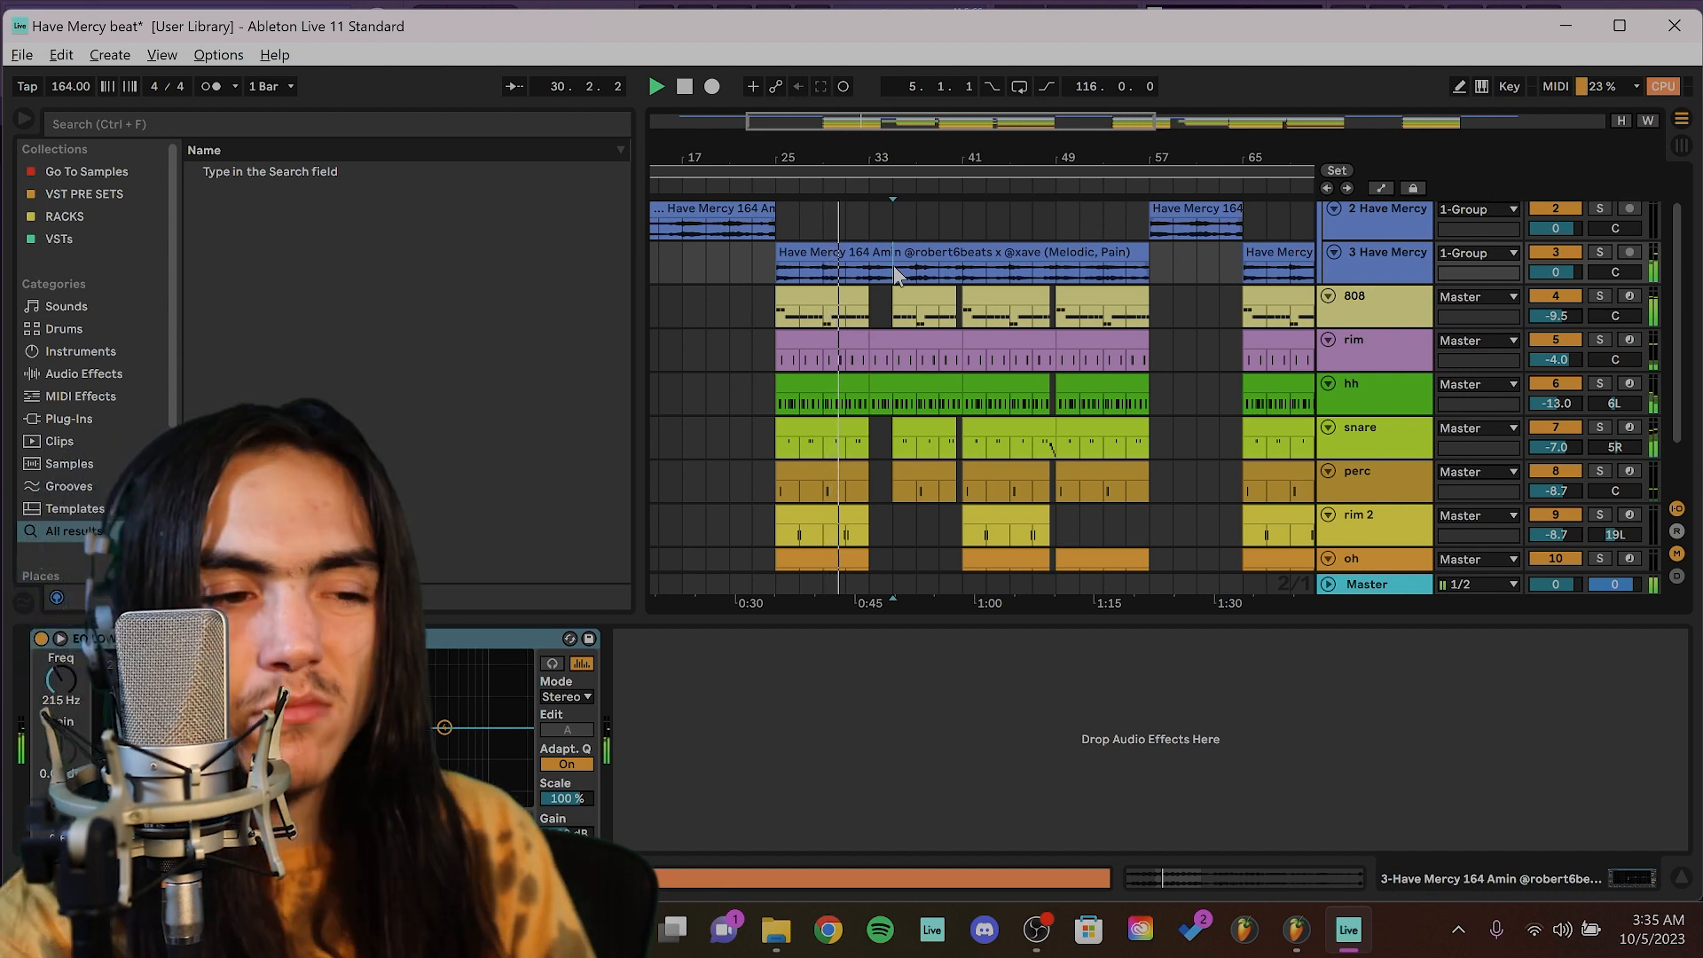
key(space)
scroll(883, 270, up, 2)
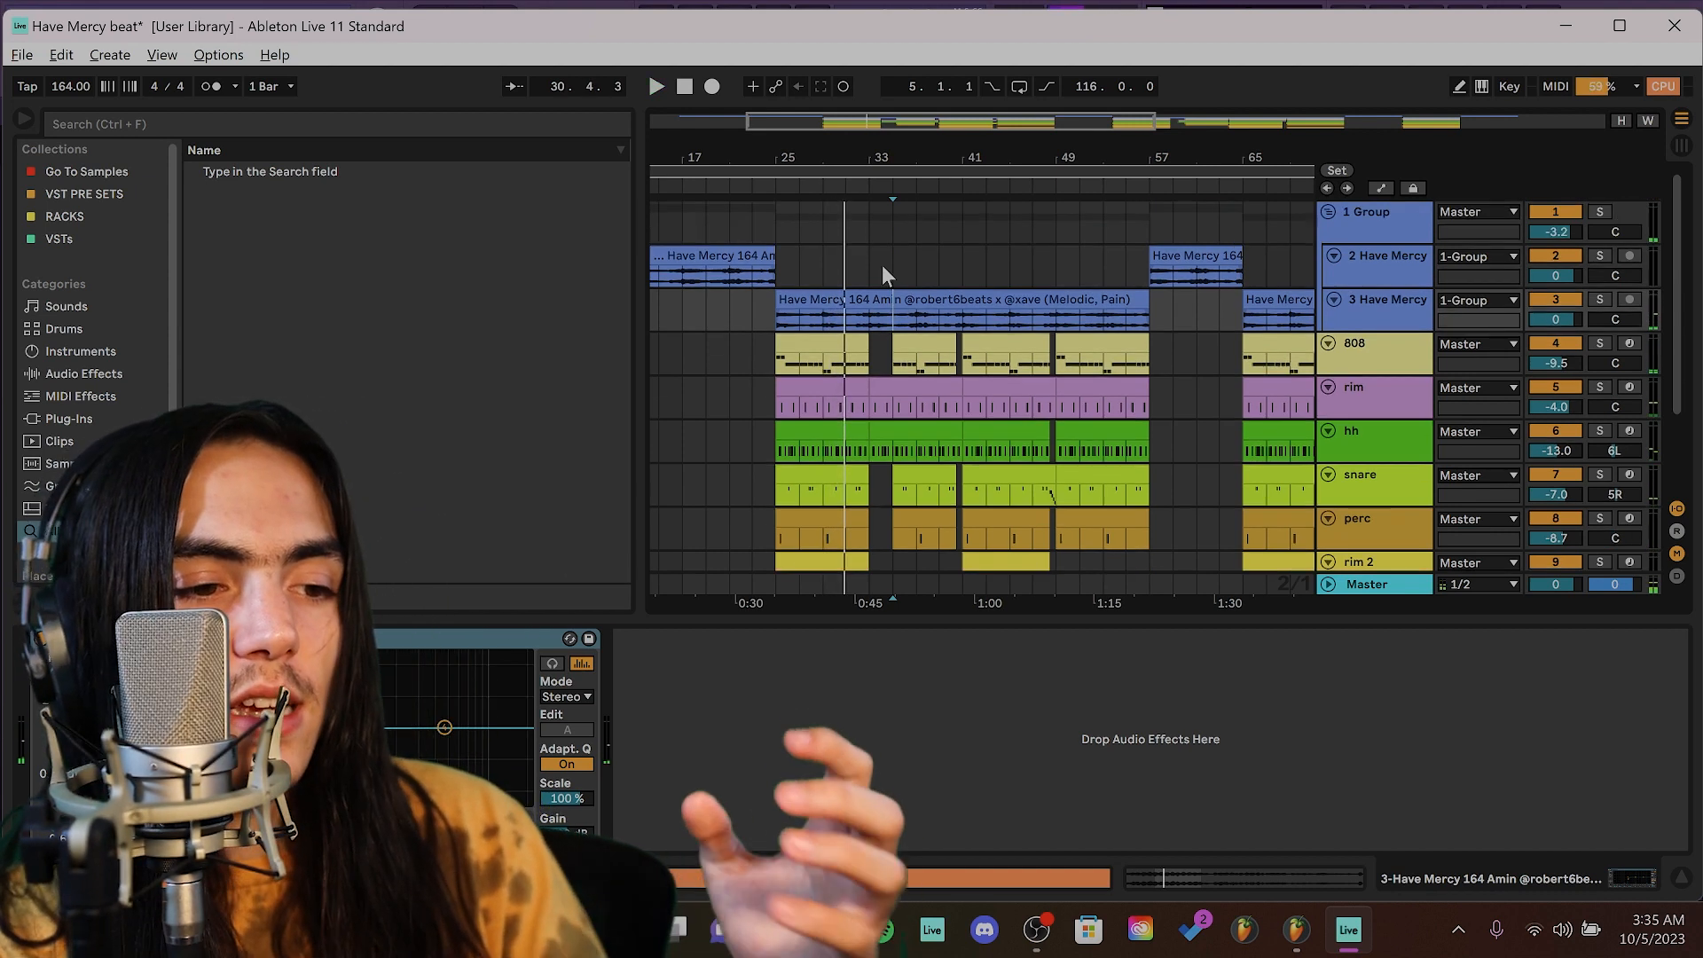
Open the 808 clip that starts at bar 25 in the note editor.
scroll(883, 273, down, 1)
click(879, 299)
scroll(892, 291, down, 3)
click(865, 298)
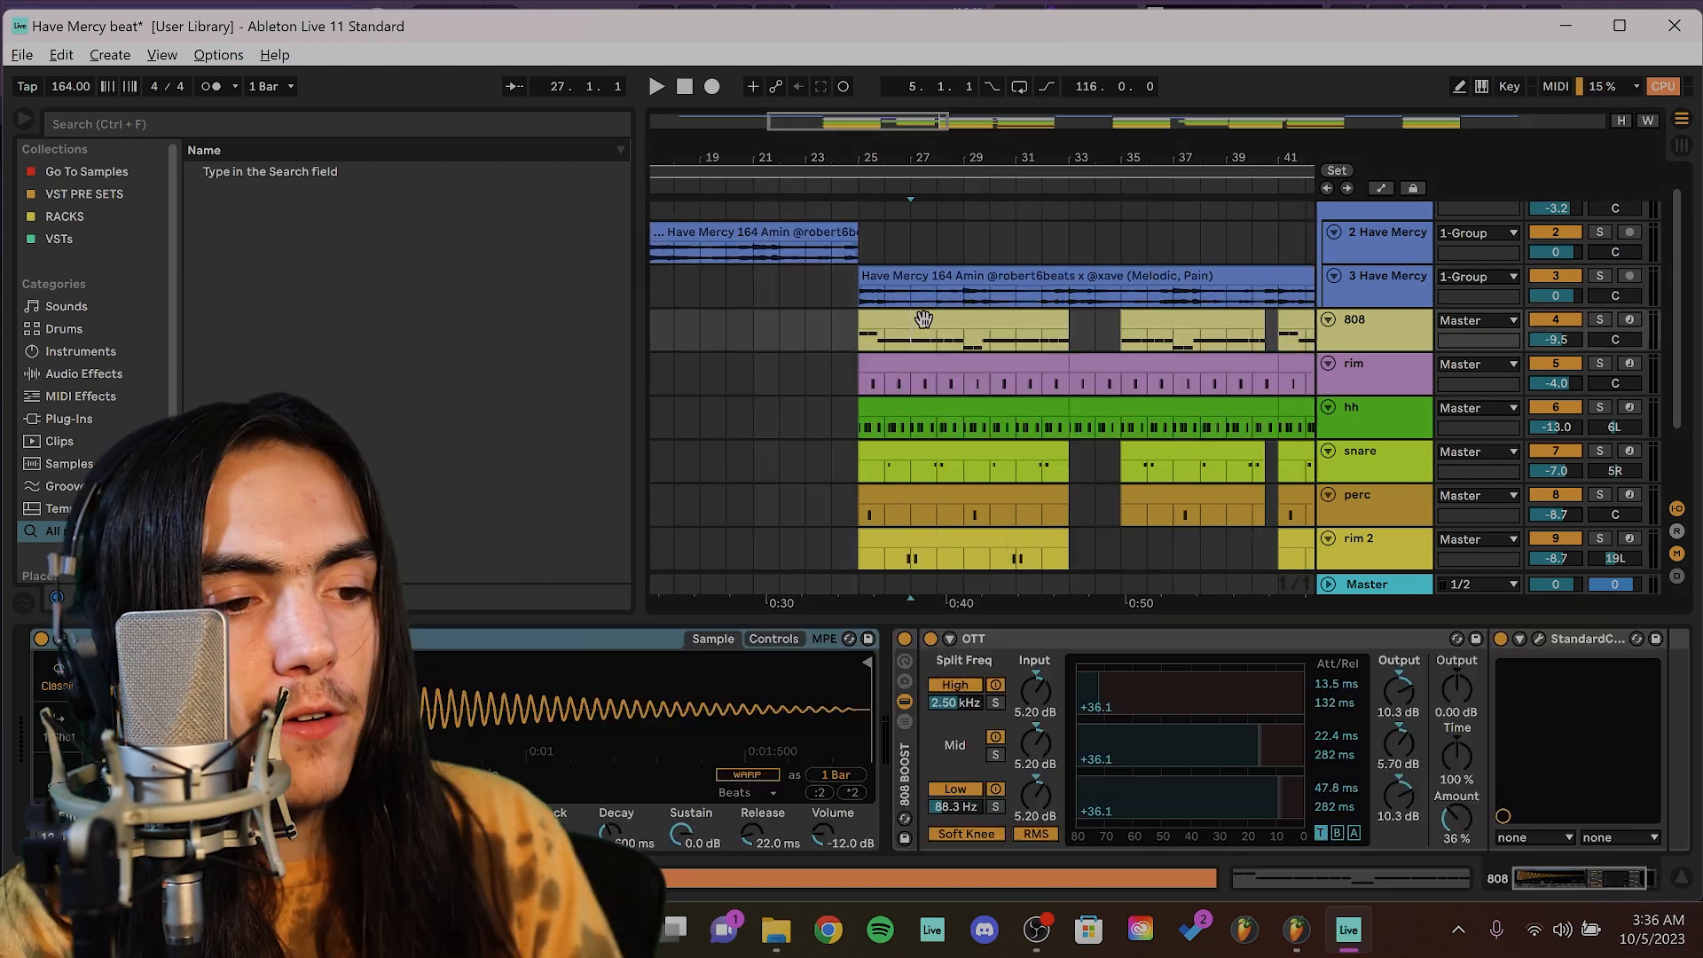
double_click(920, 317)
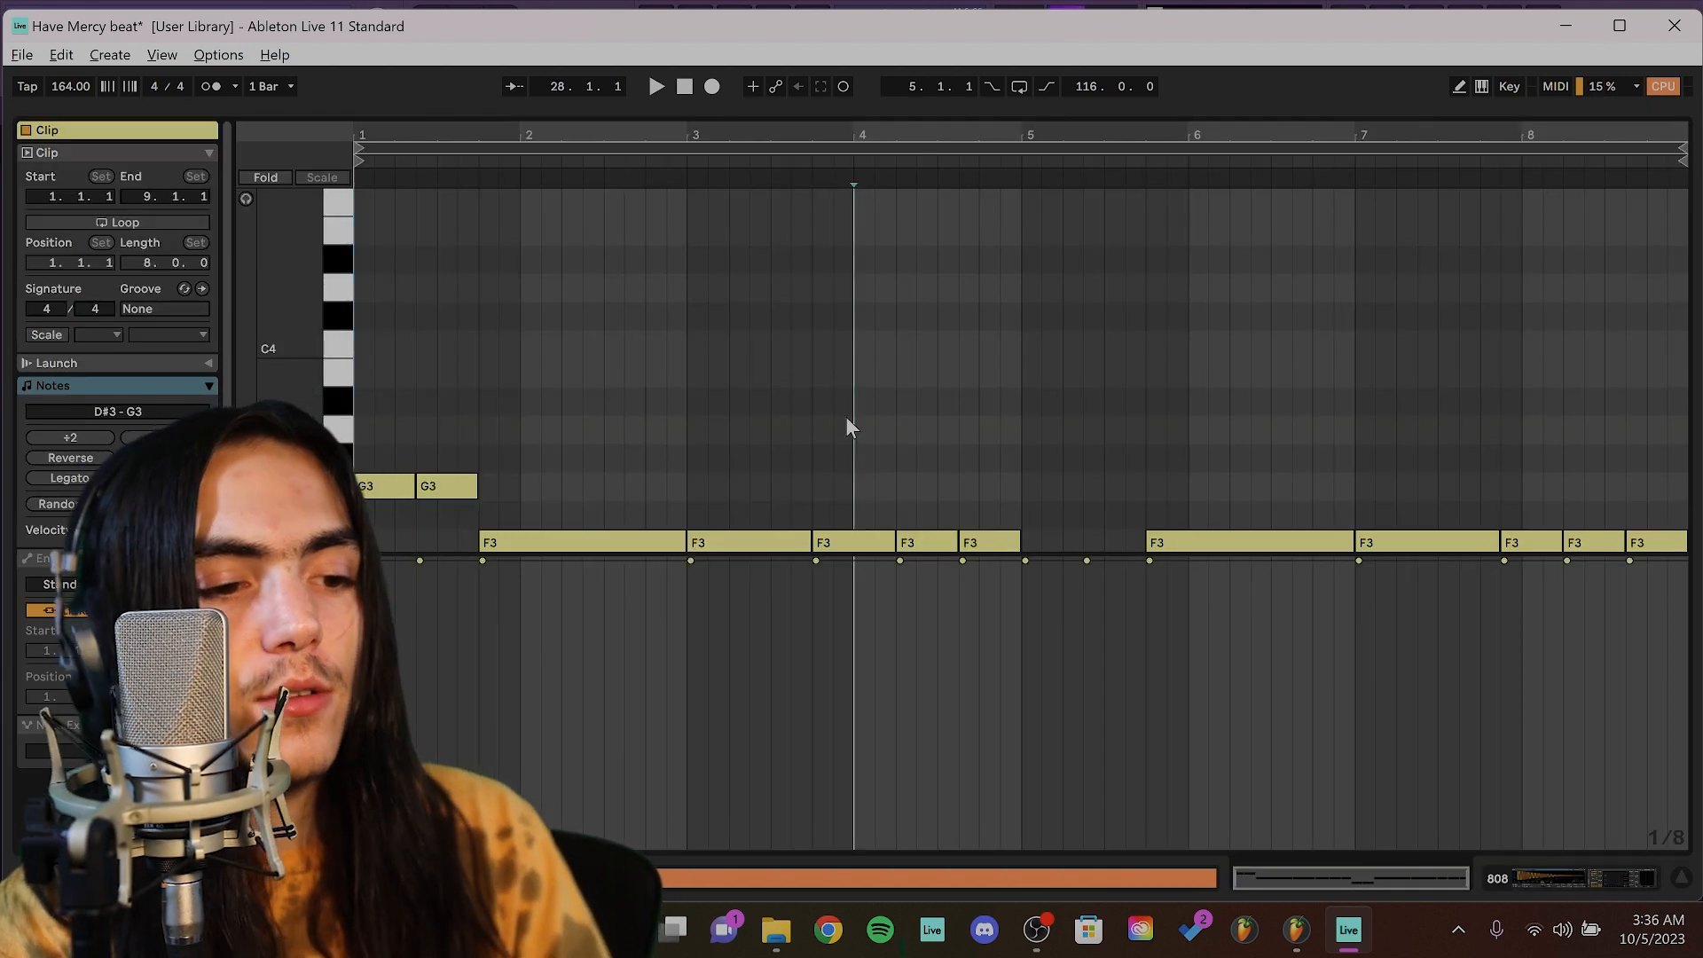
Enlarge the note area above the velocity lane and box-select the 808 notes to examine the bass pattern.
scroll(848, 416, down, 2)
click(888, 286)
scroll(874, 273, down, 1)
scroll(874, 273, up, 1)
drag(930, 555, 963, 680)
scroll(1058, 393, up, 1)
click(1072, 381)
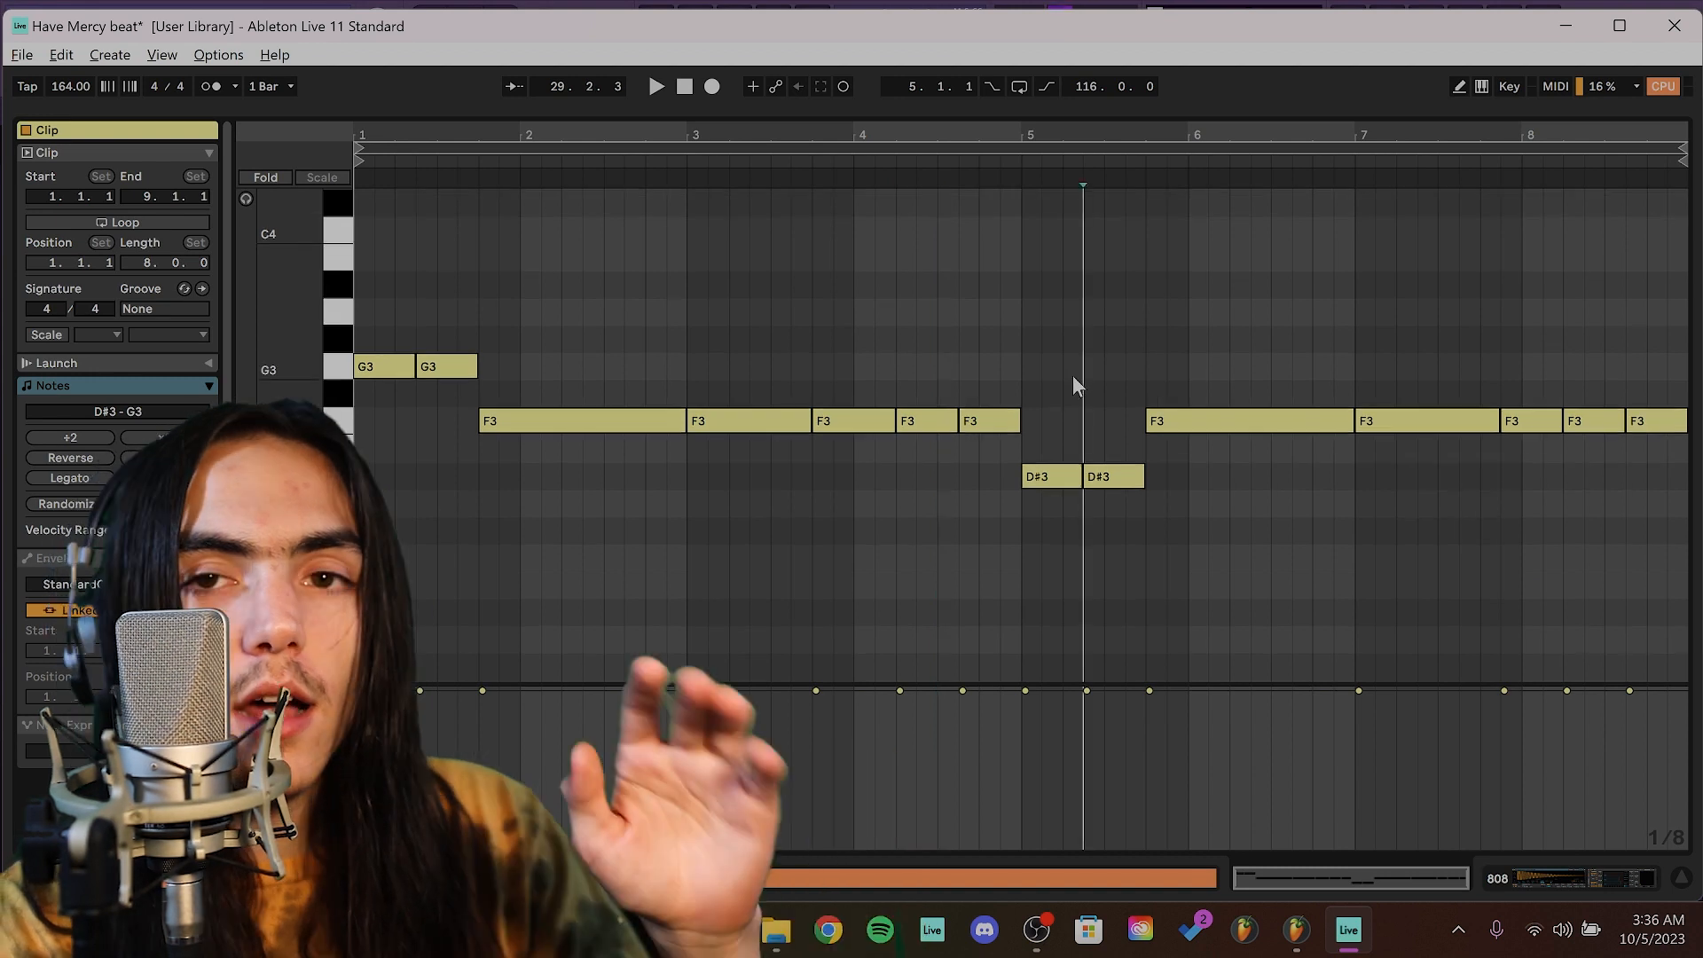
click(1603, 603)
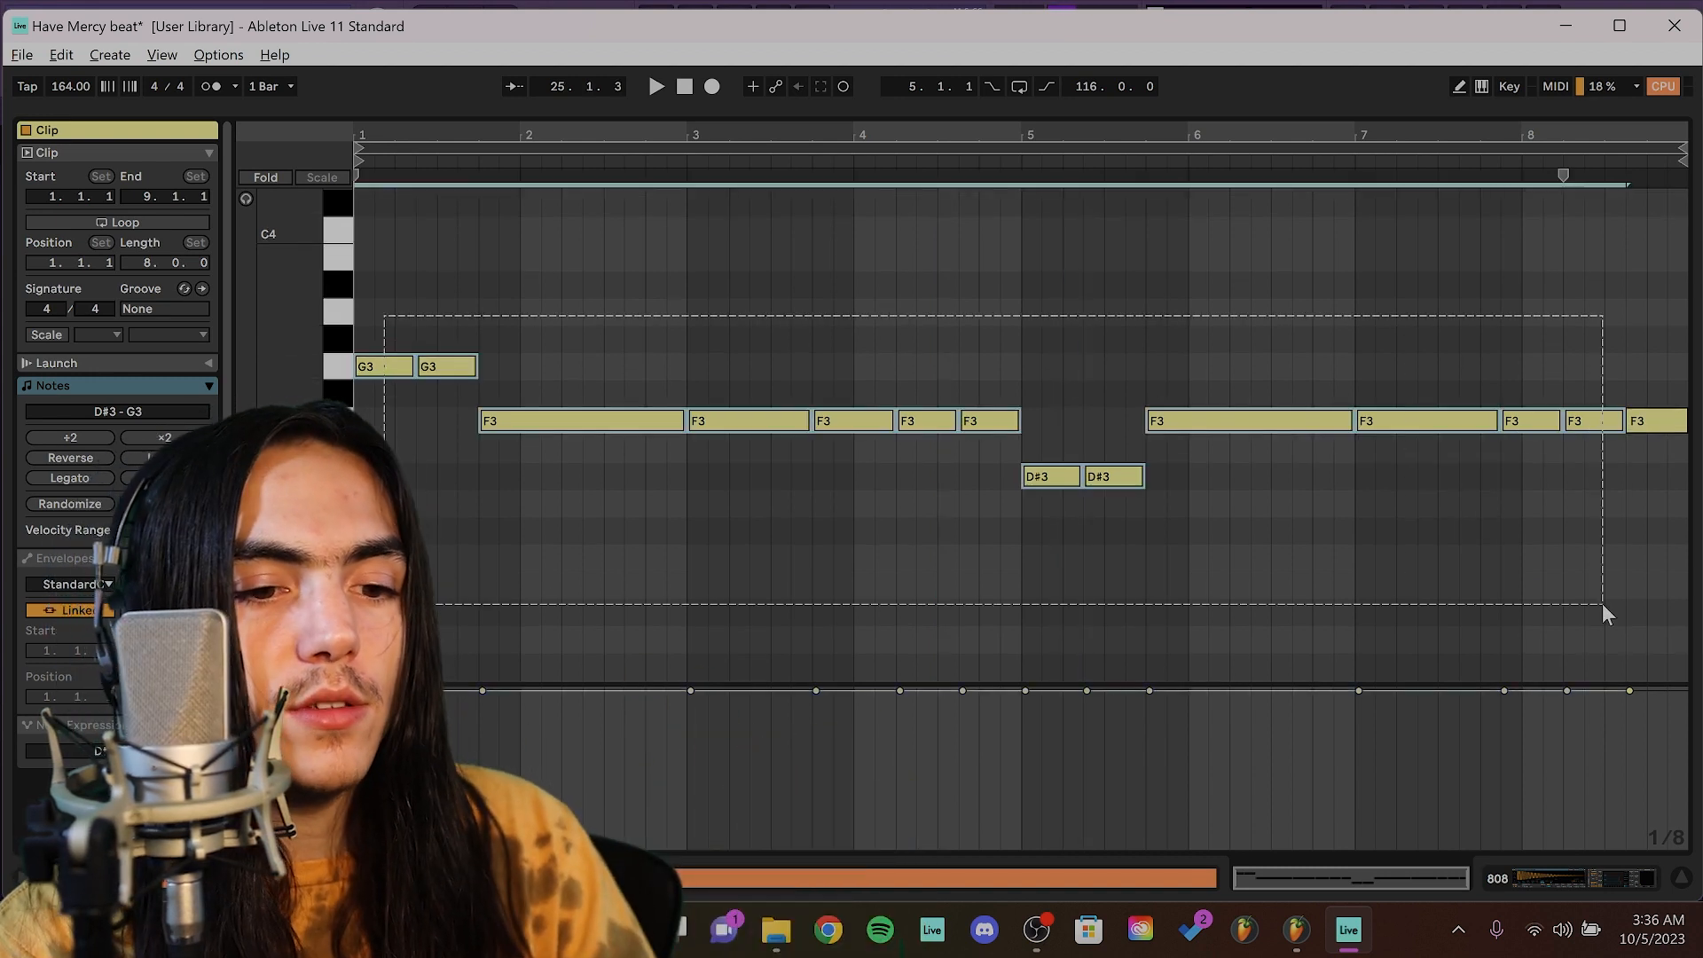
click(1371, 334)
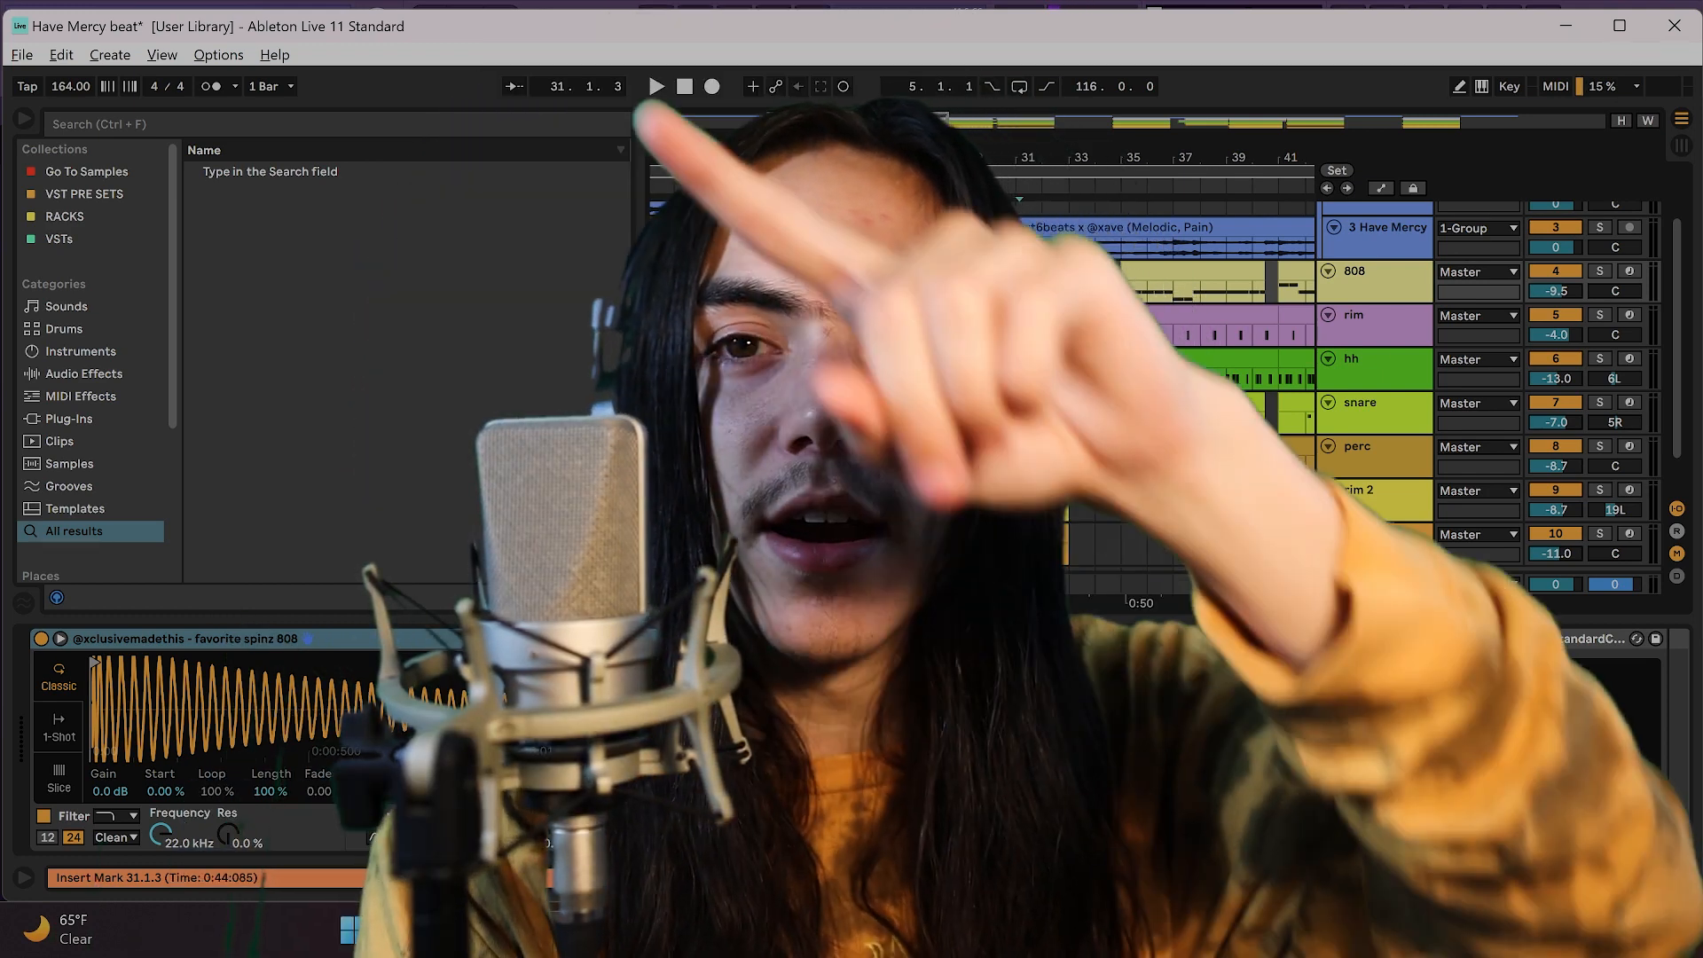
Select the rim clip at bar 25 to show its sample device.
click(1240, 399)
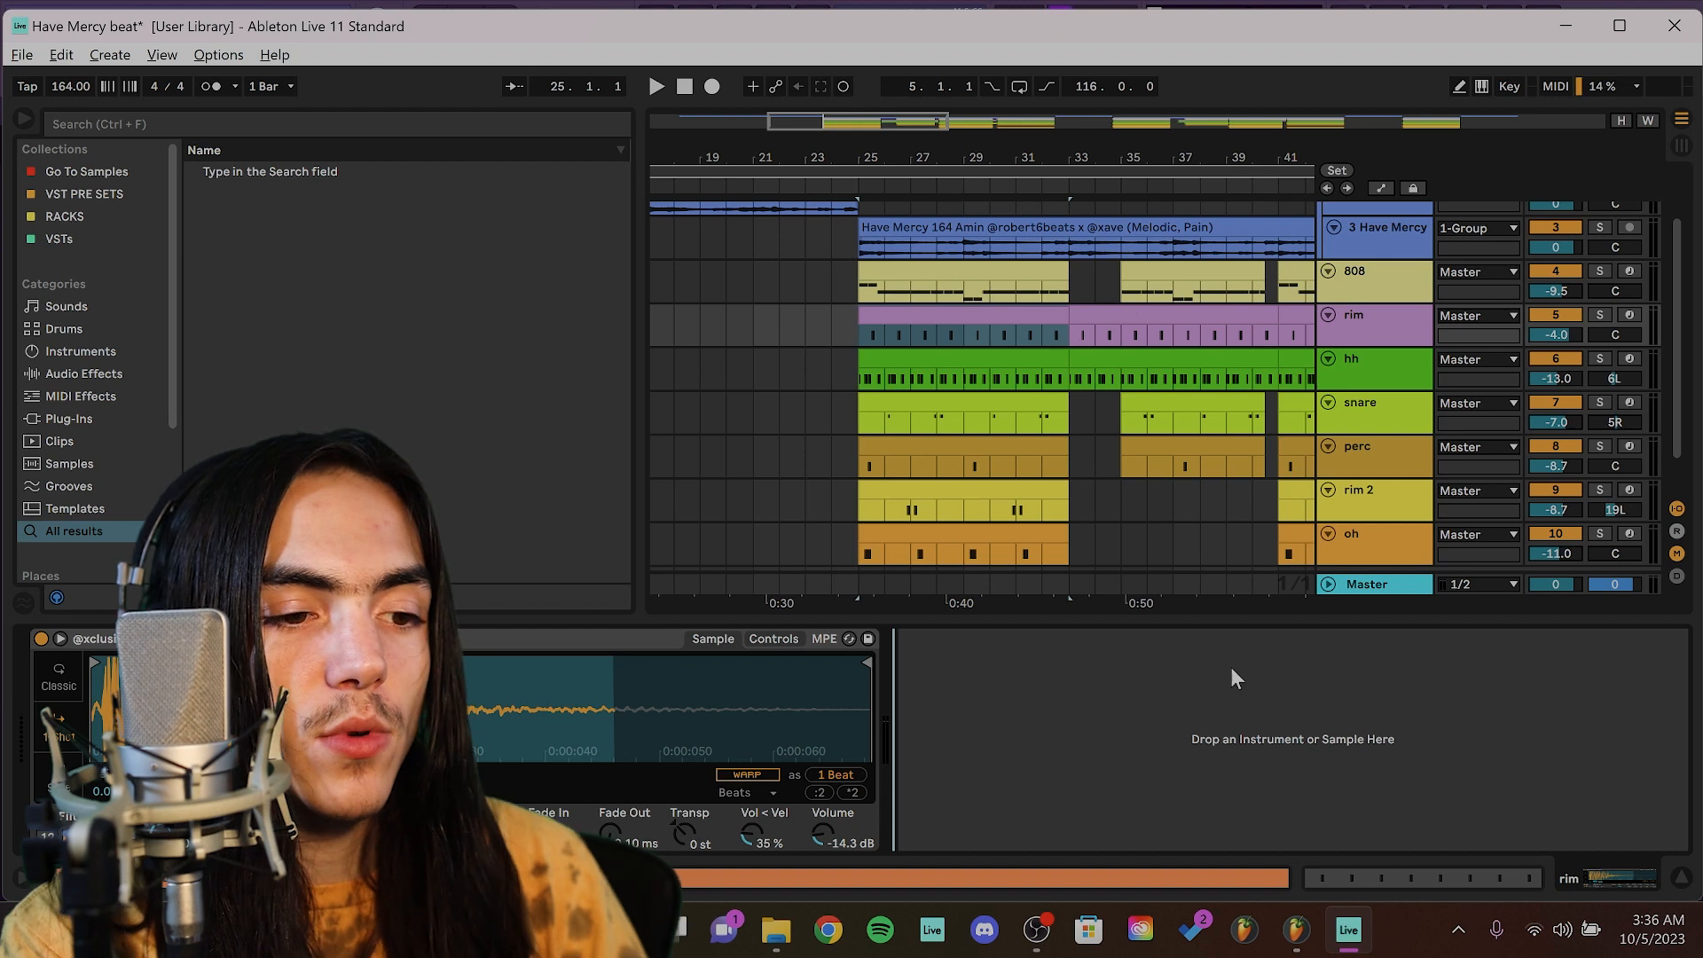
scroll(1078, 364, up, 1)
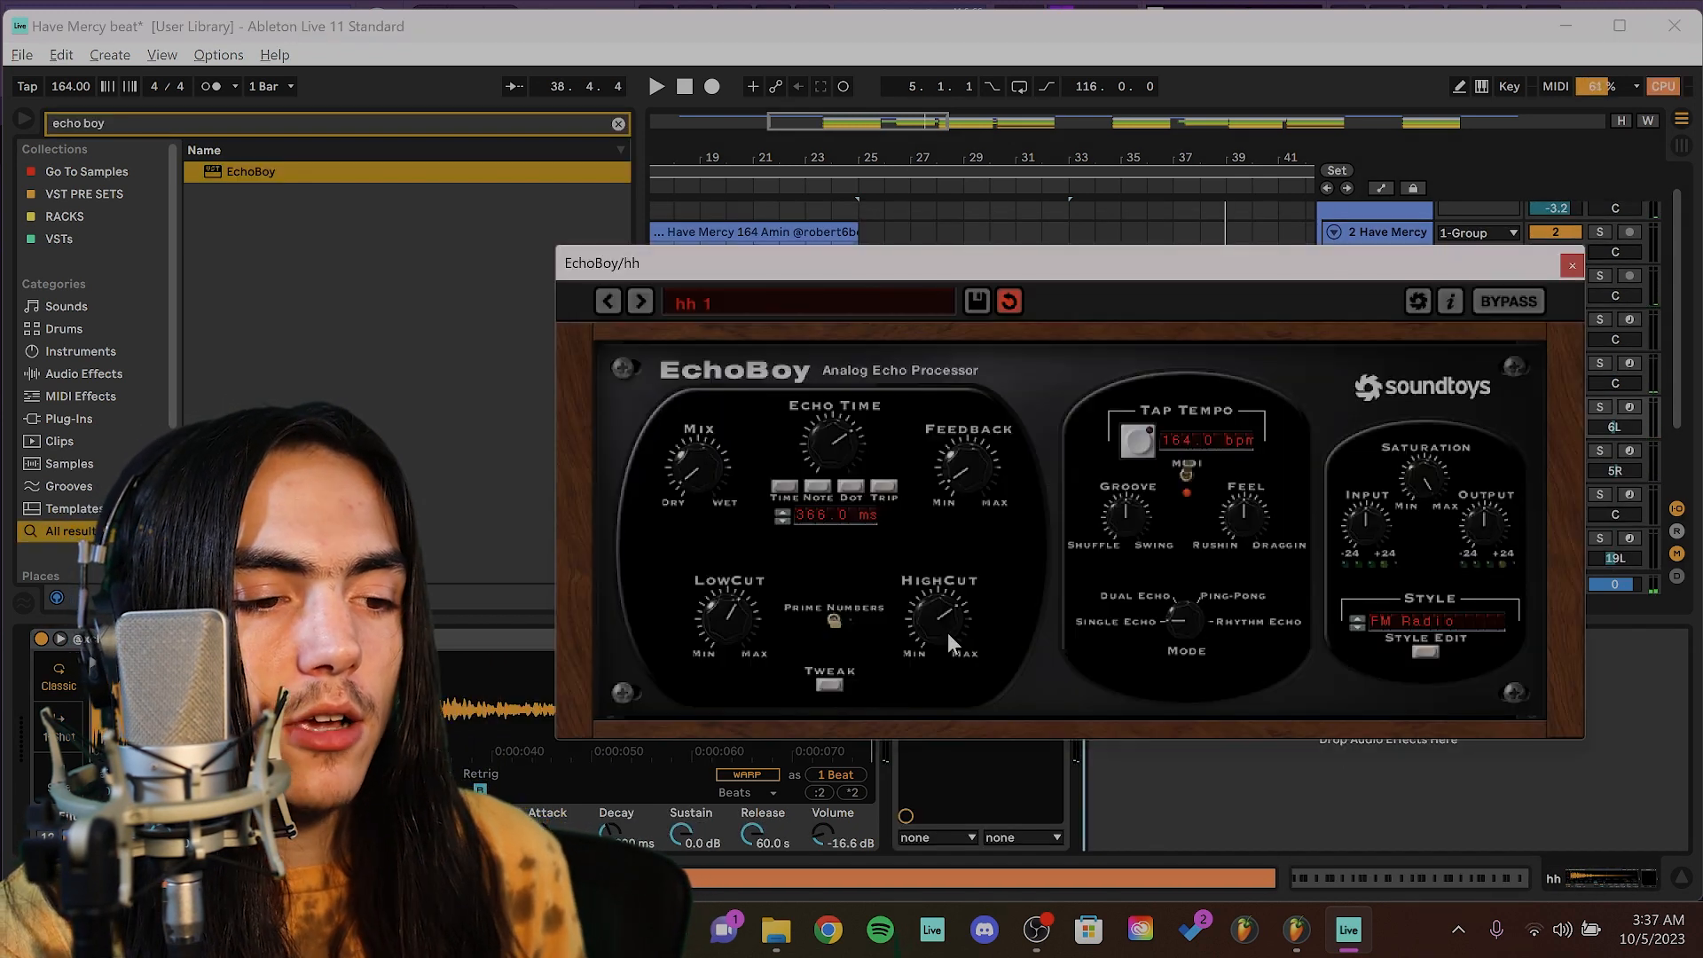
Review EchoBoy on the soloed hh track, close its window and switch the effect off and on again.
click(946, 635)
drag(1120, 274, 976, 254)
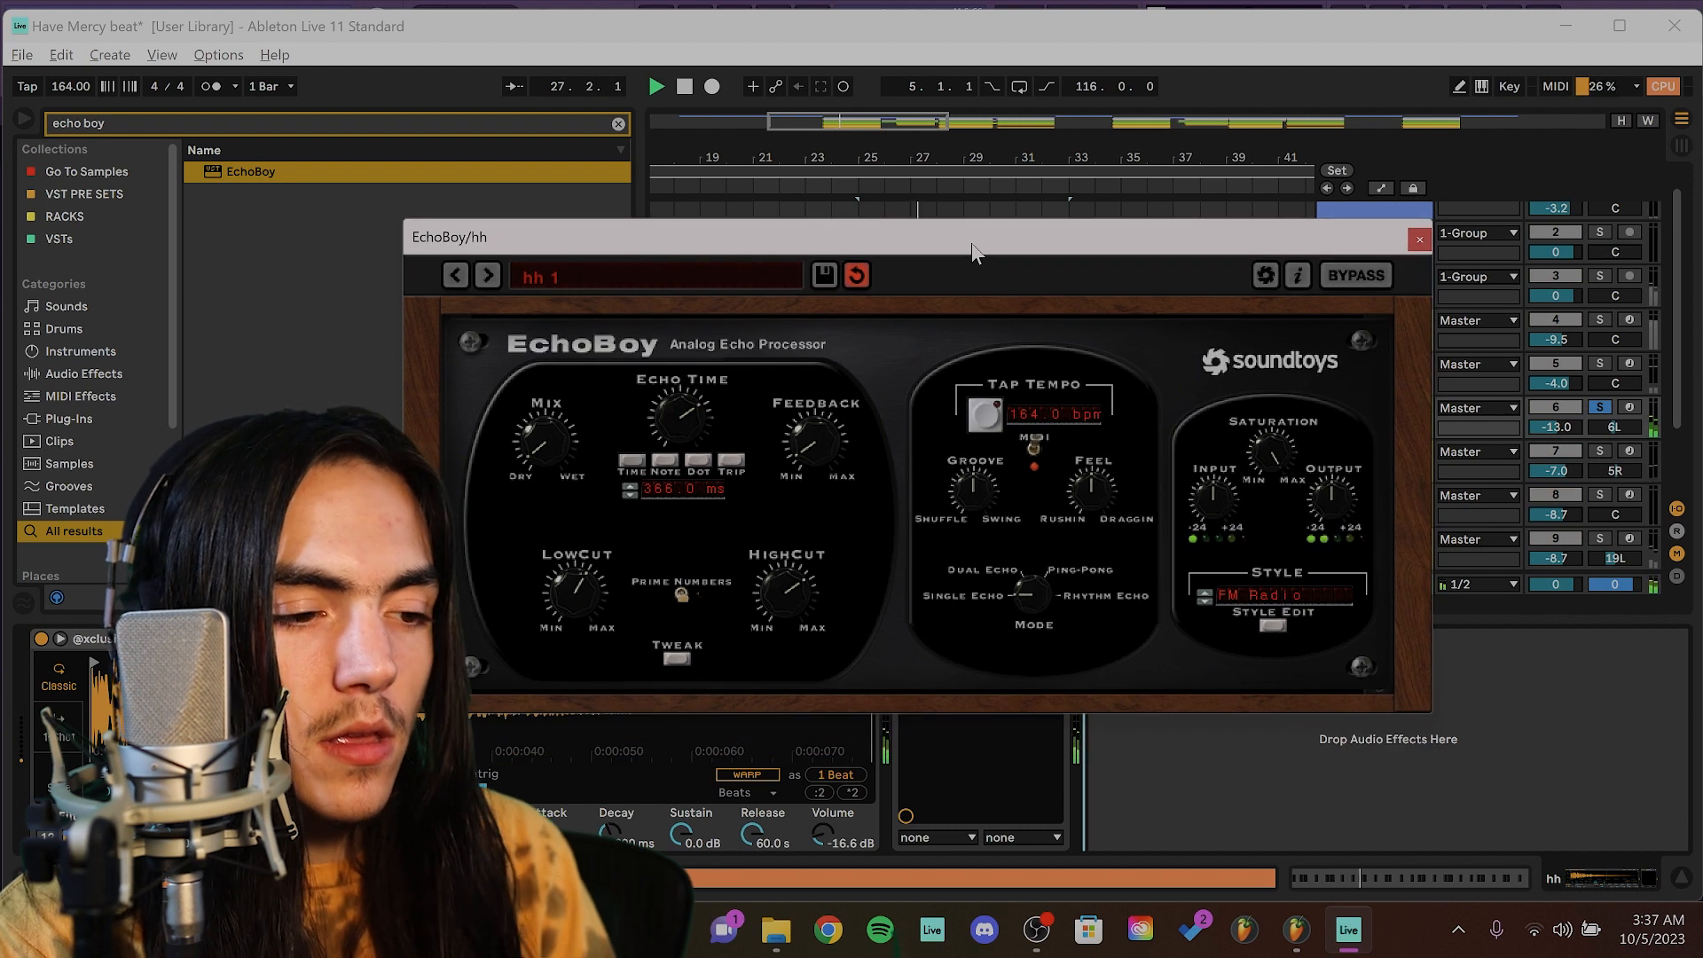
click(1419, 239)
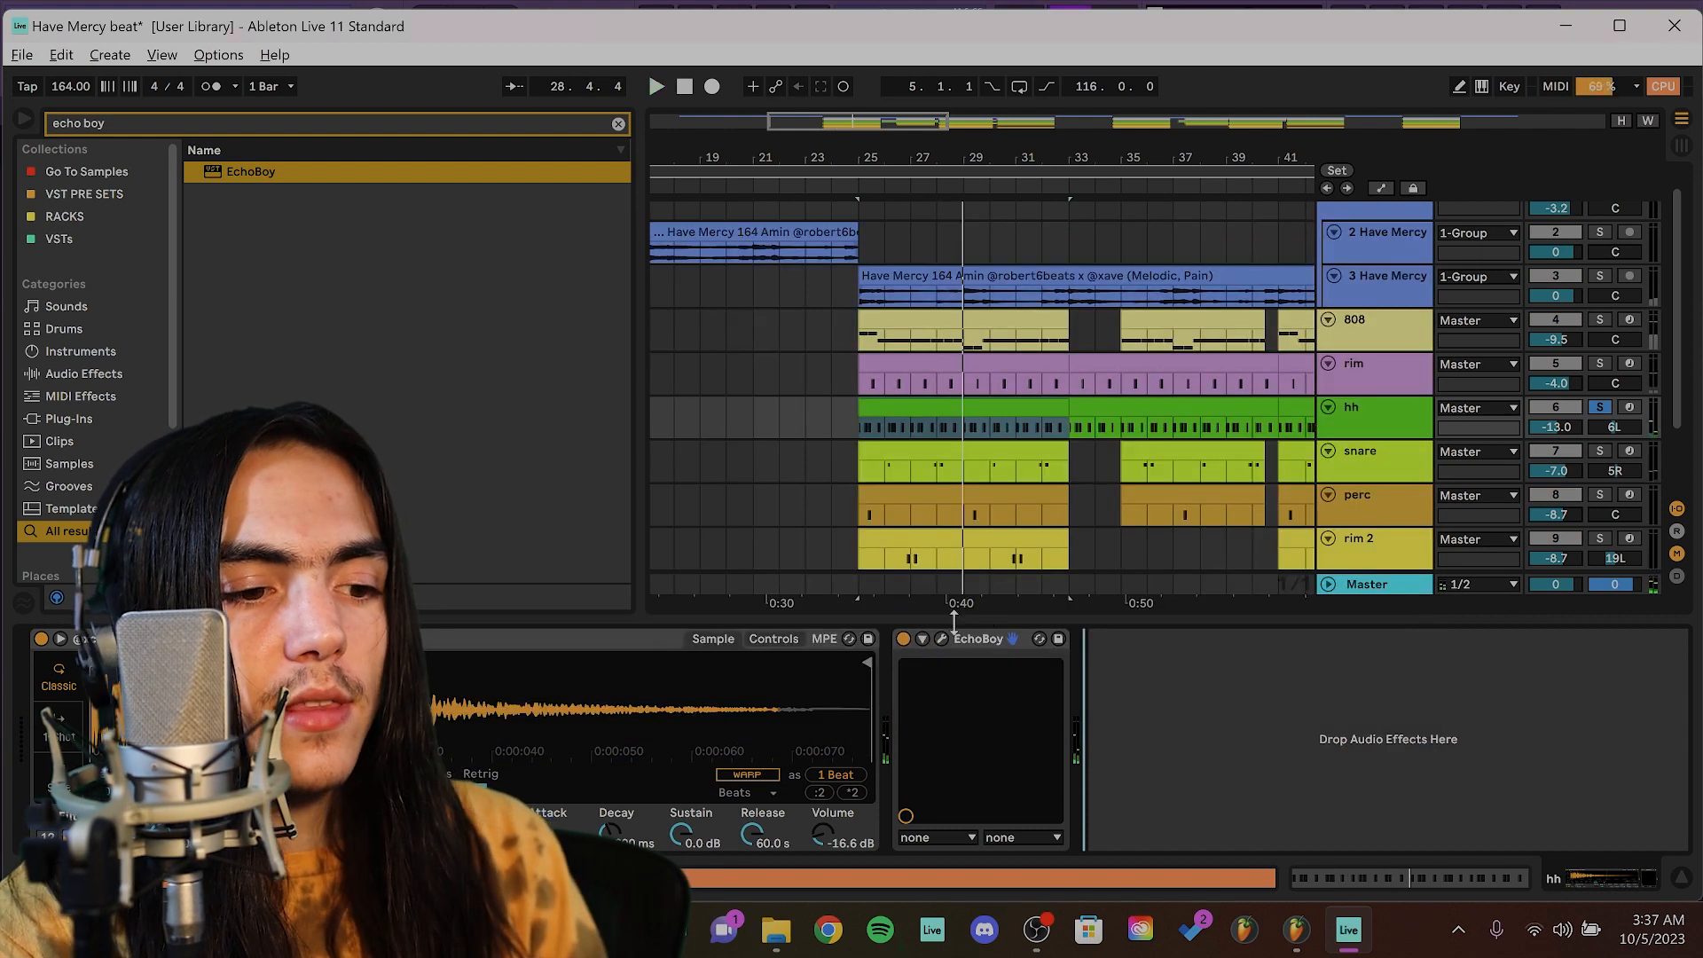
click(904, 639)
click(903, 639)
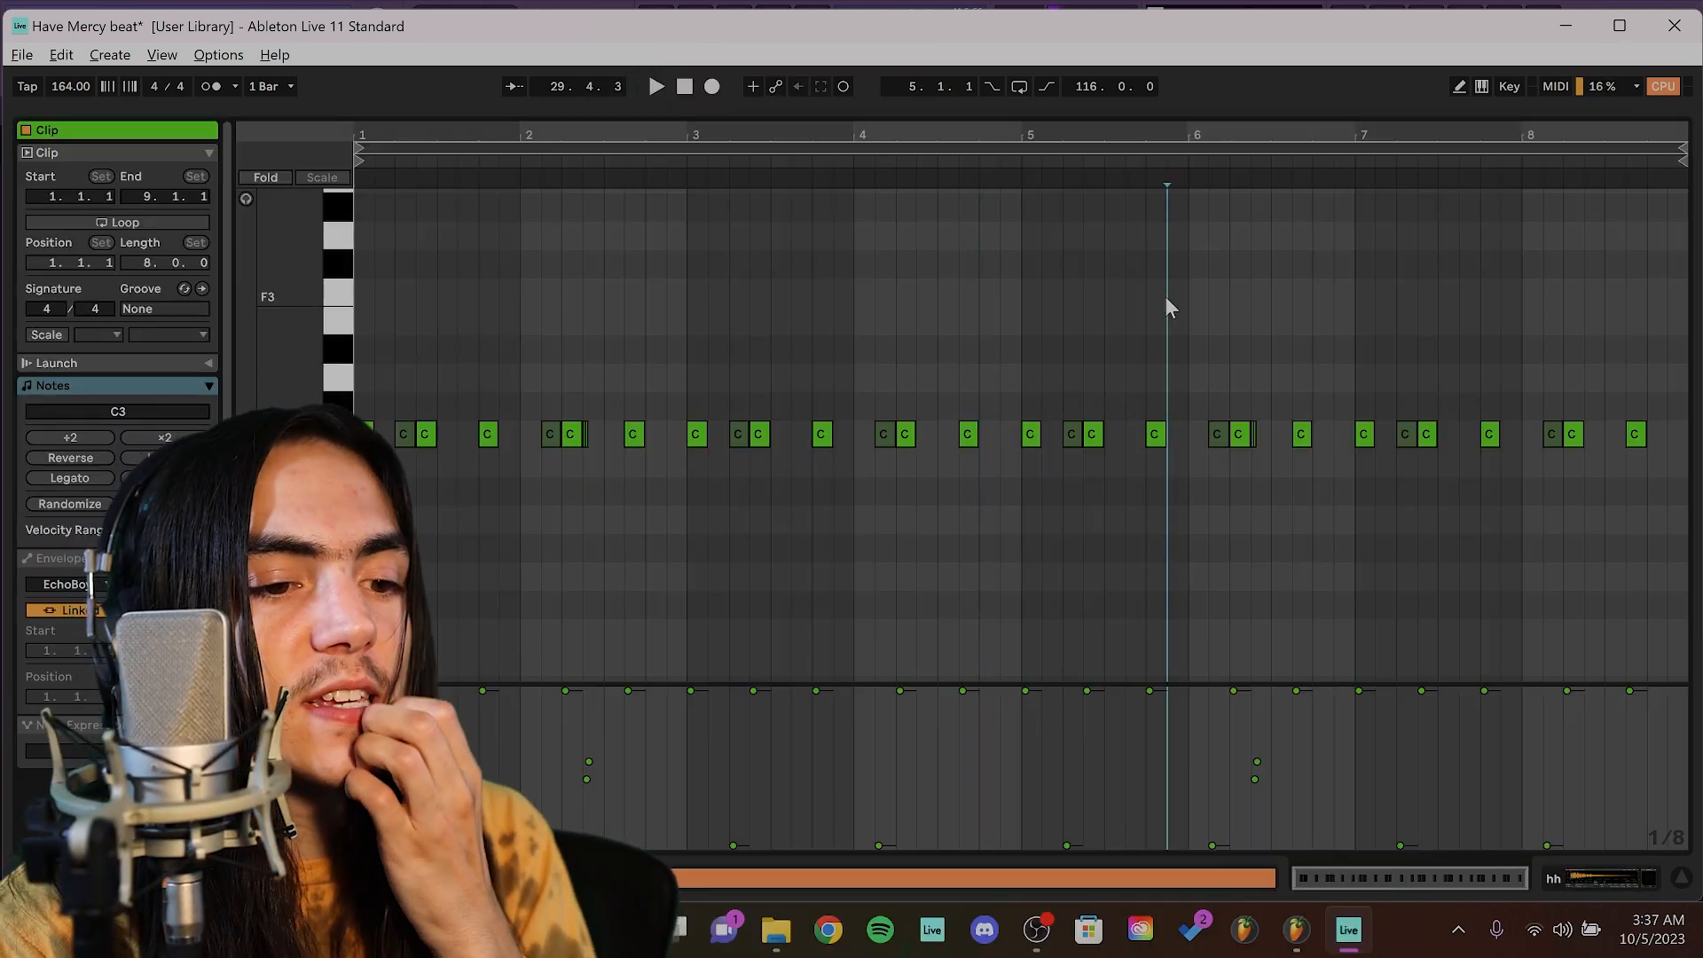
Examine the hi-hat clip's note placement and its low-velocity notes beside the main hits.
click(414, 401)
click(403, 432)
click(413, 391)
click(497, 477)
click(745, 568)
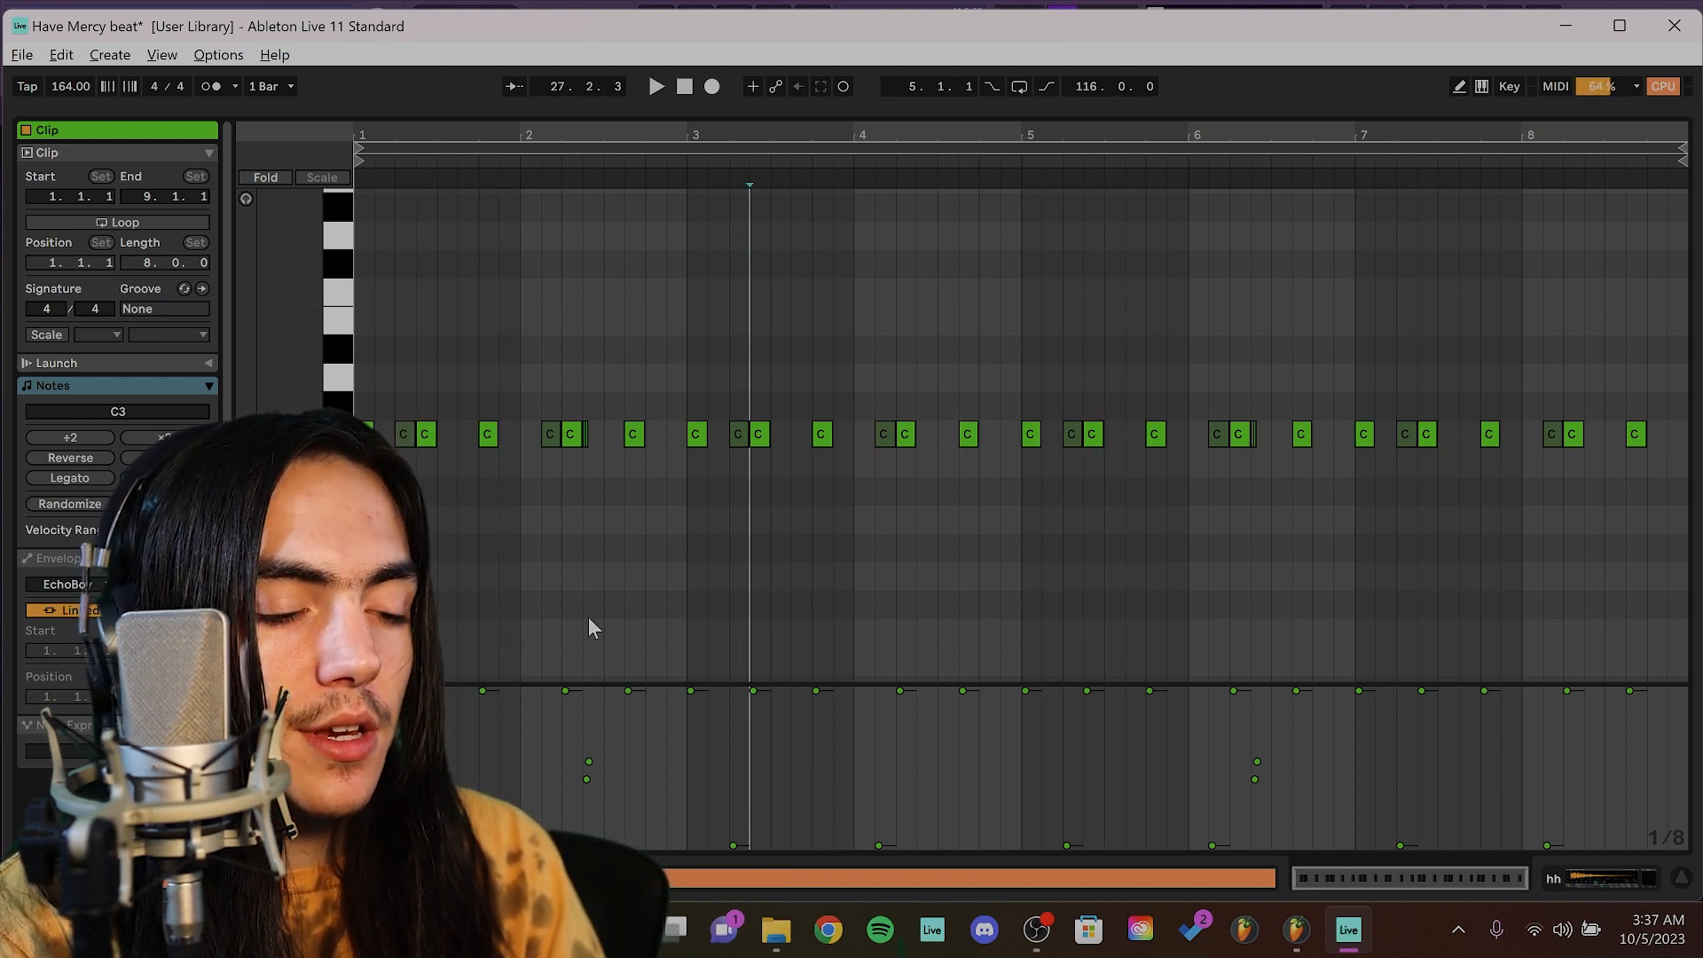
click(806, 344)
click(888, 314)
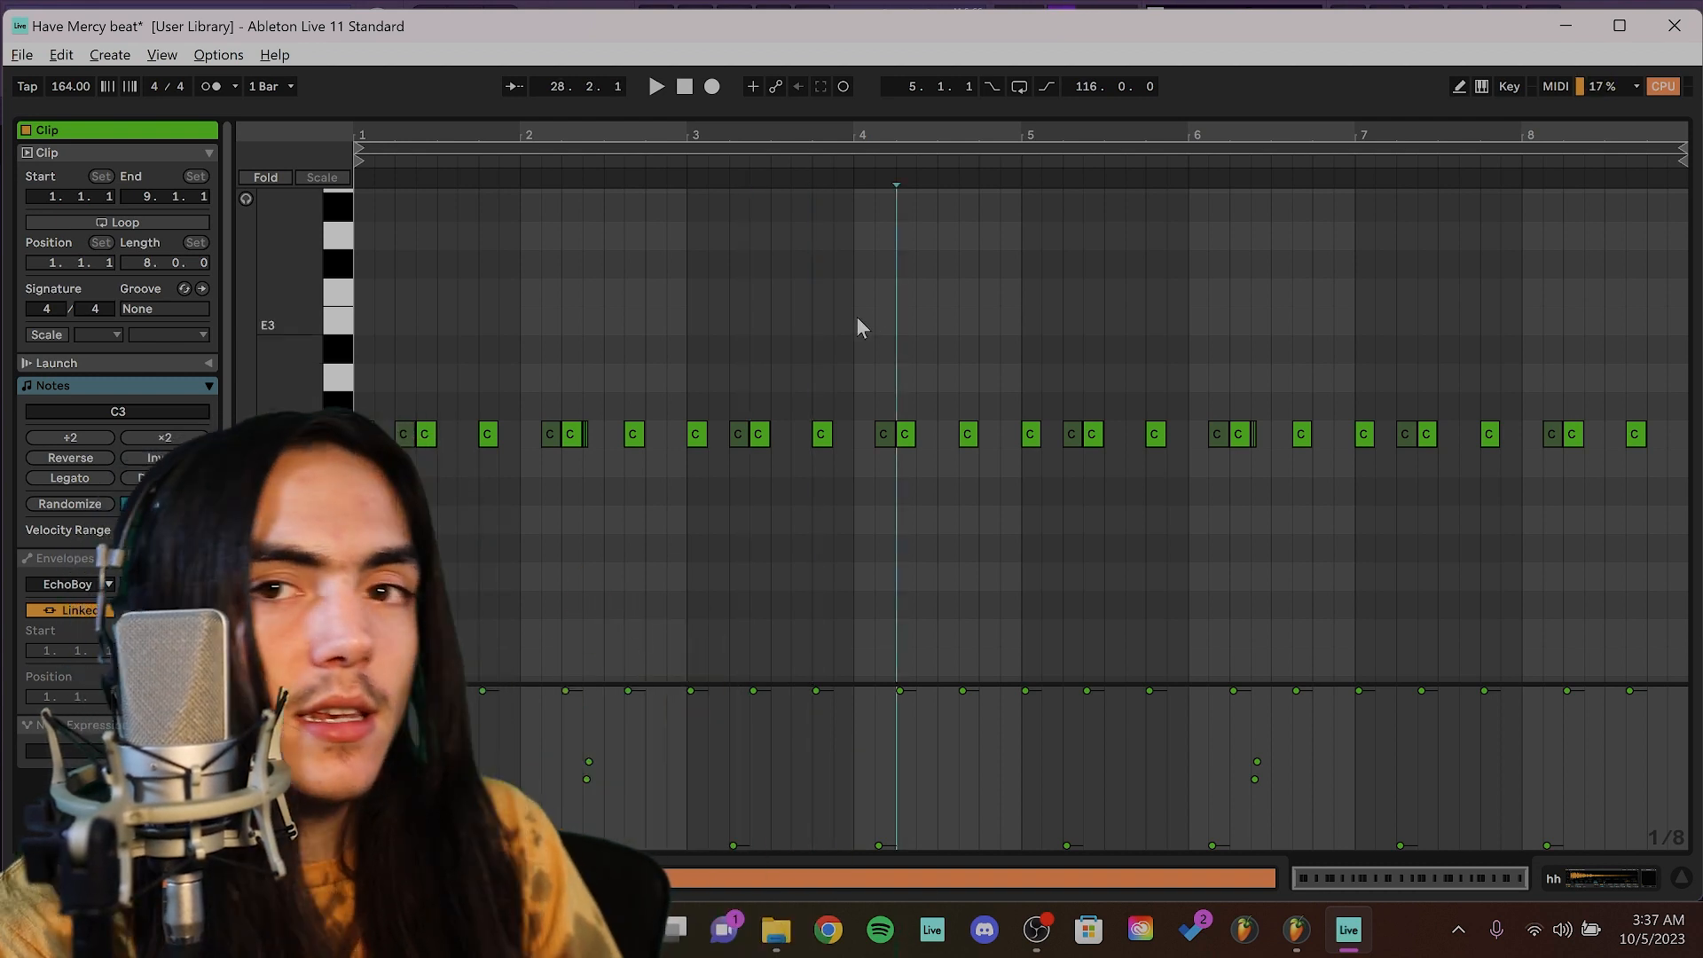
click(408, 435)
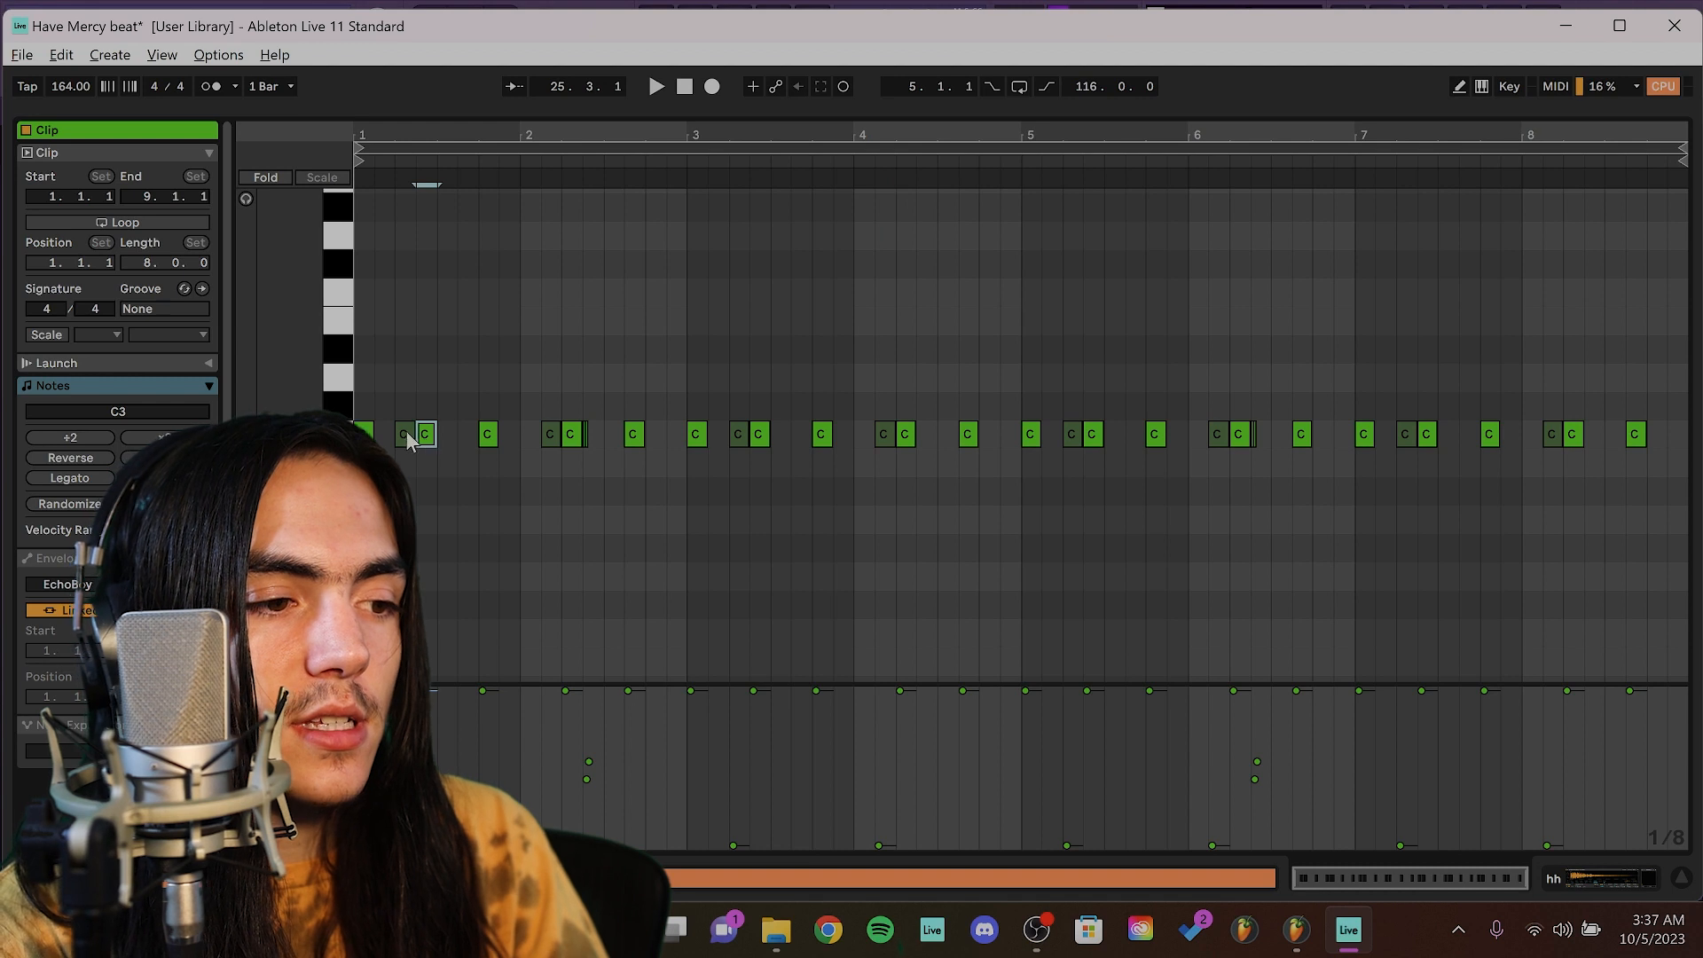
click(499, 376)
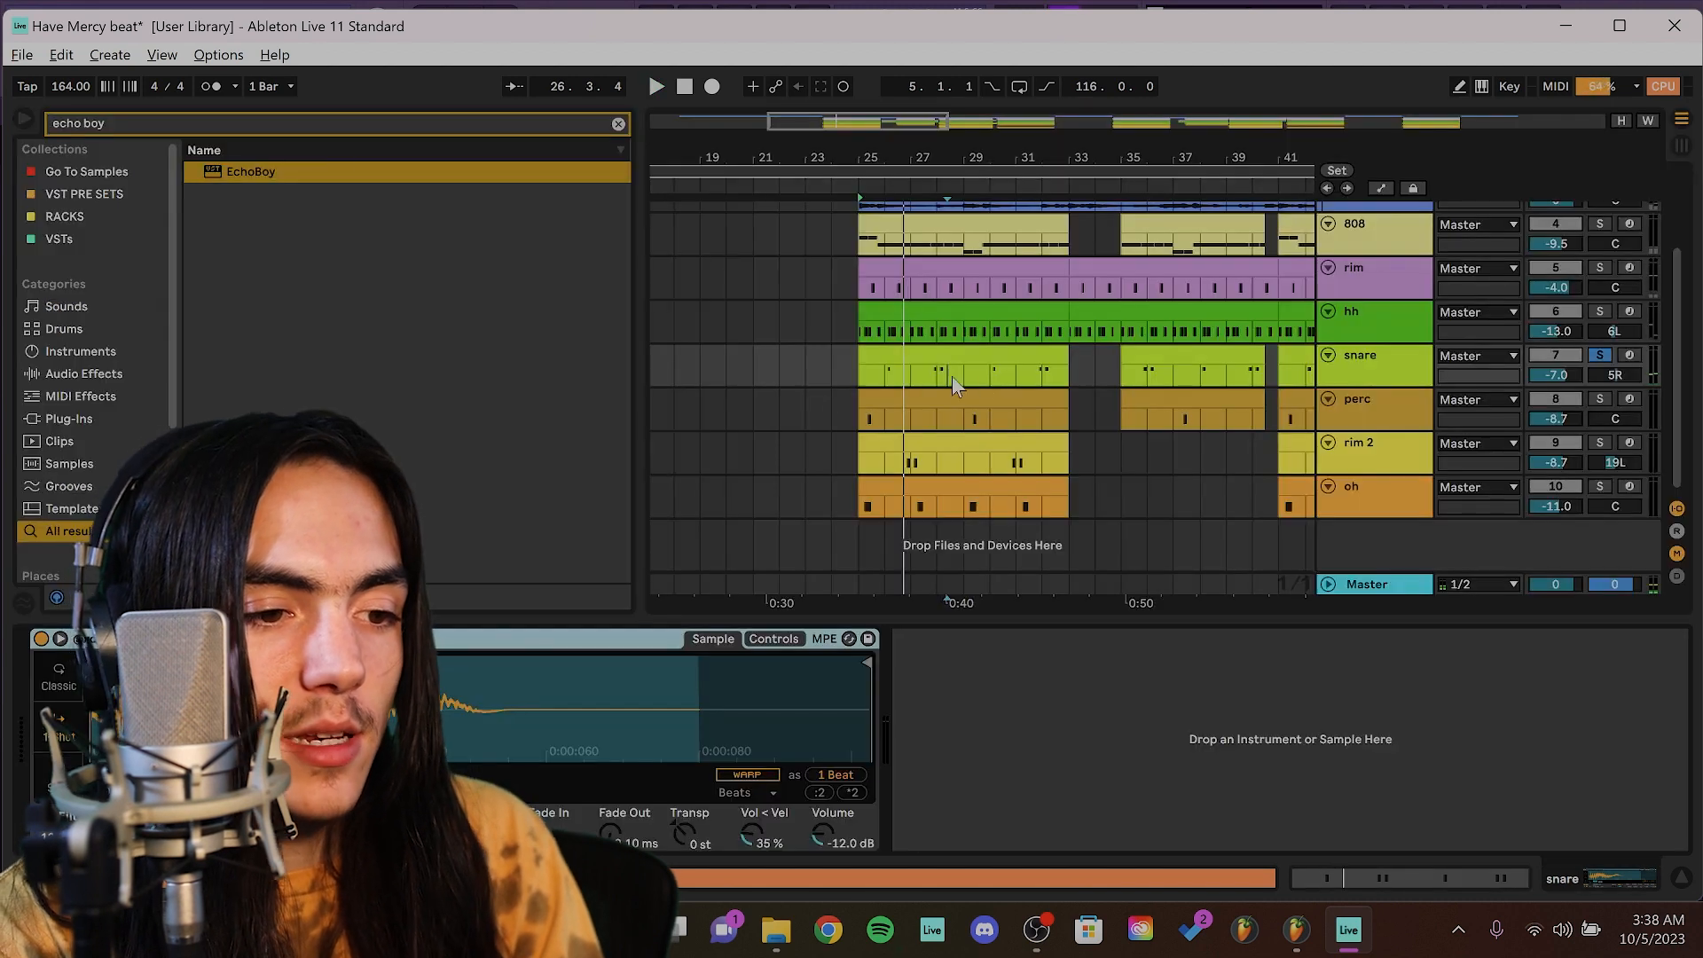
Audition the perc, rim 2 and oh clips at bar 25 one after another with each track soloed.
click(988, 397)
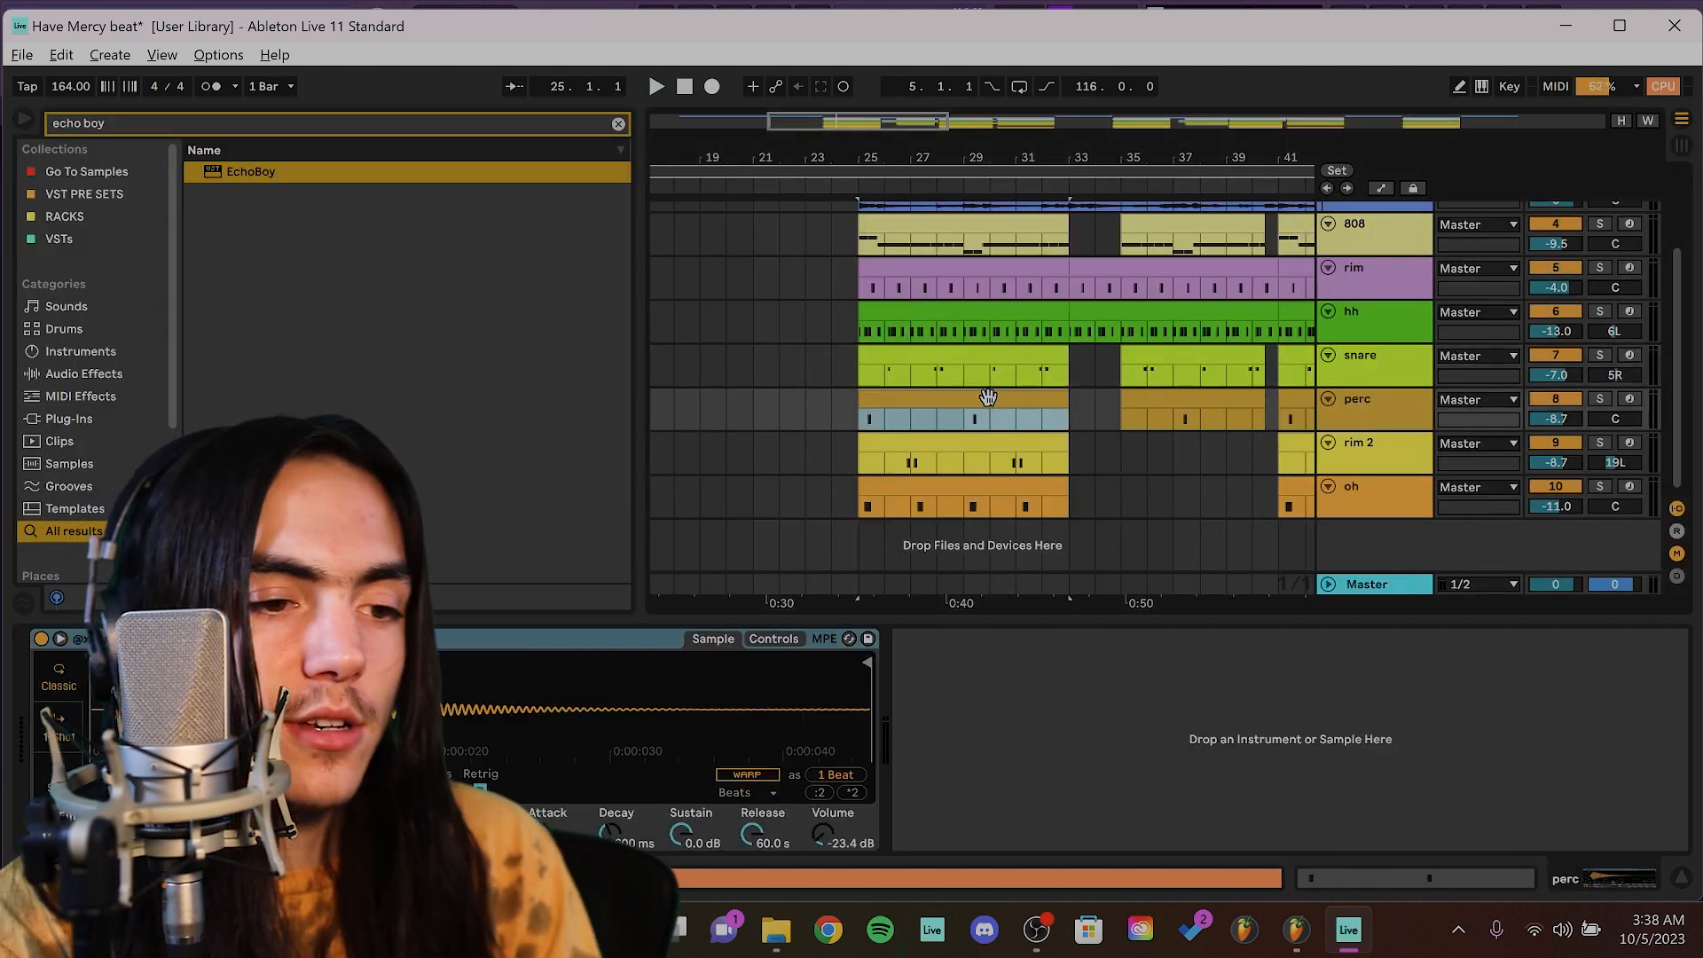
key(space)
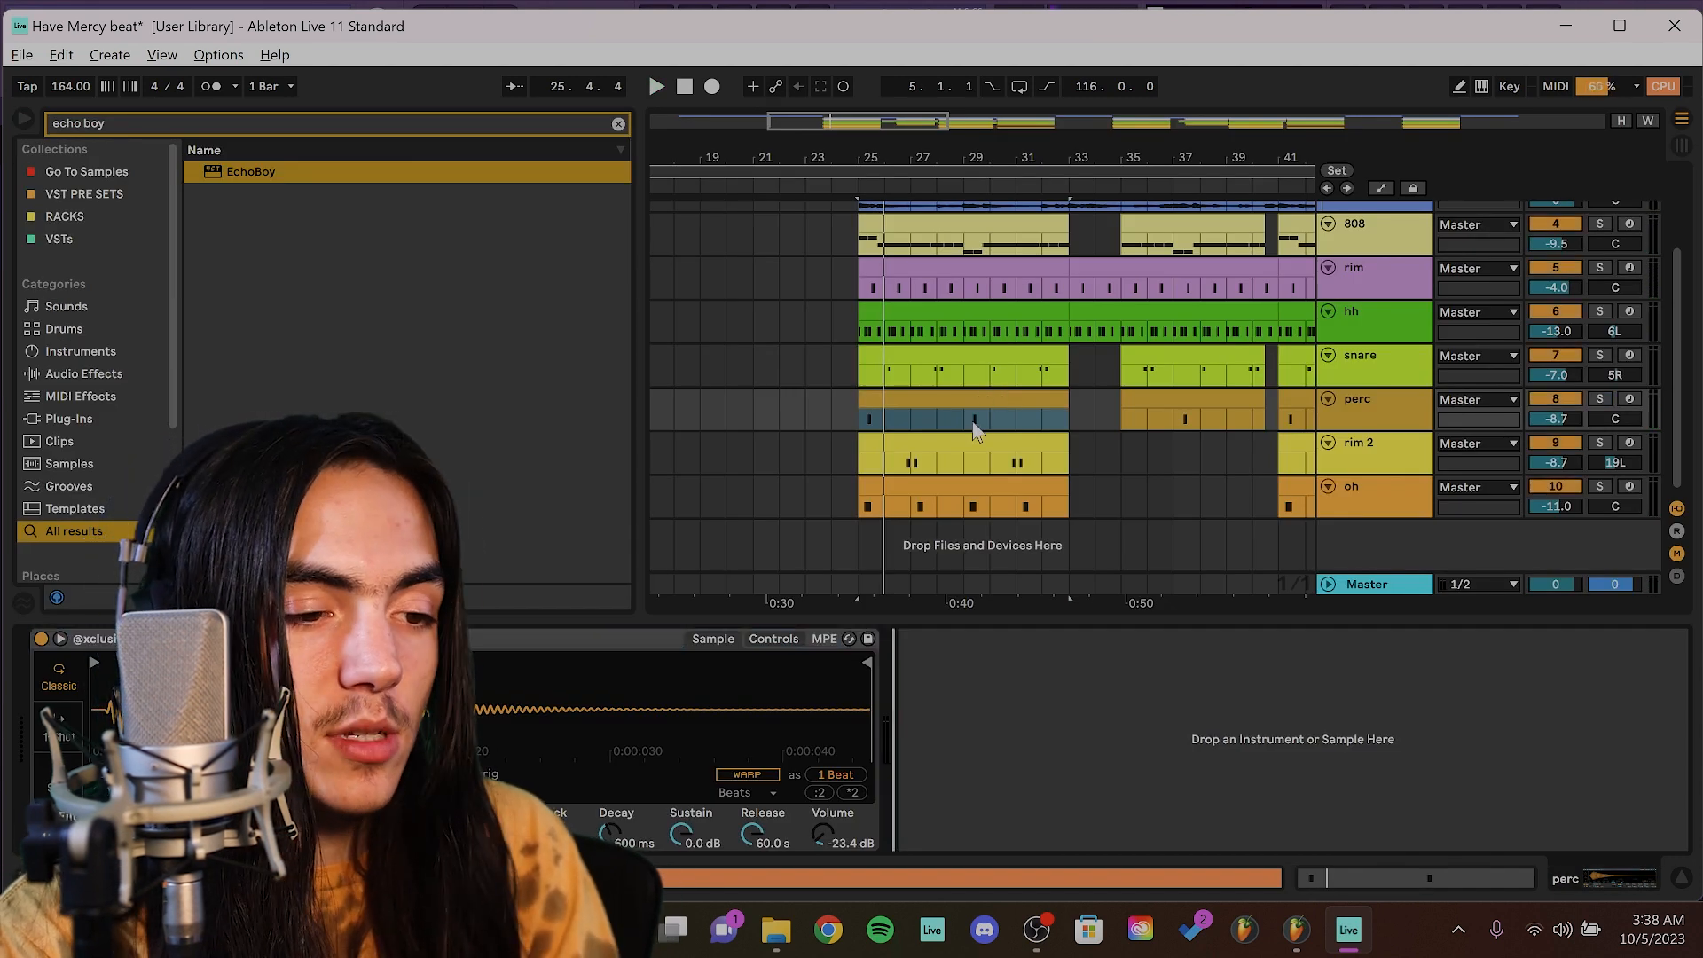
click(997, 448)
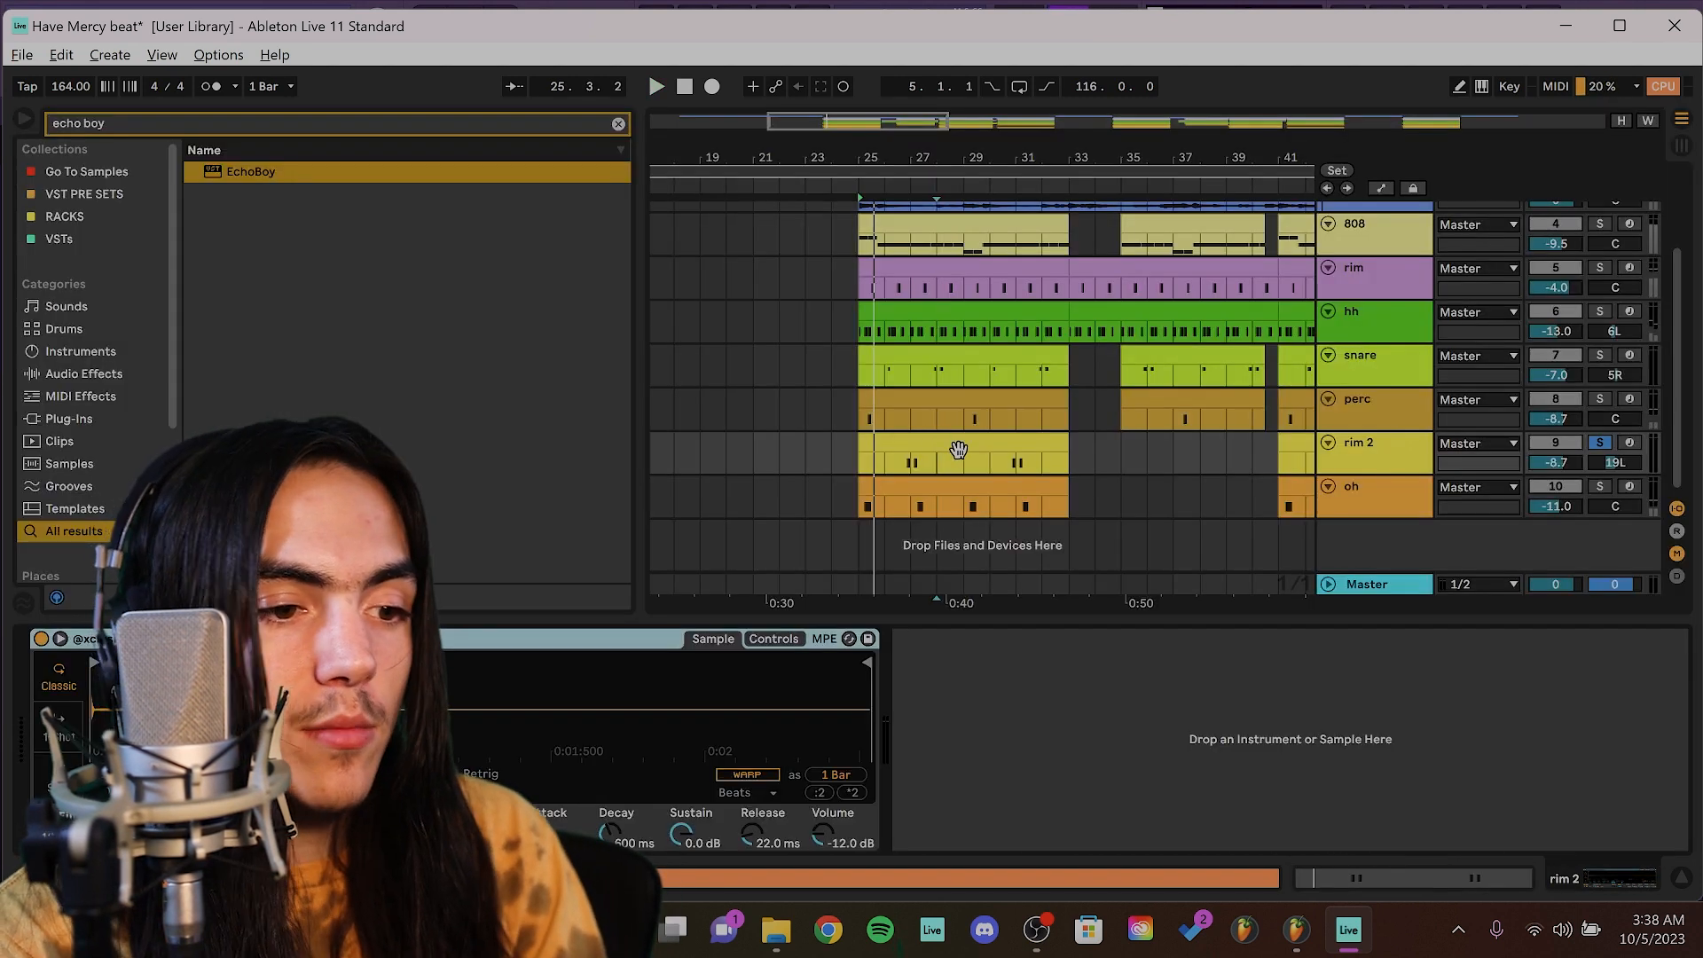
key(space)
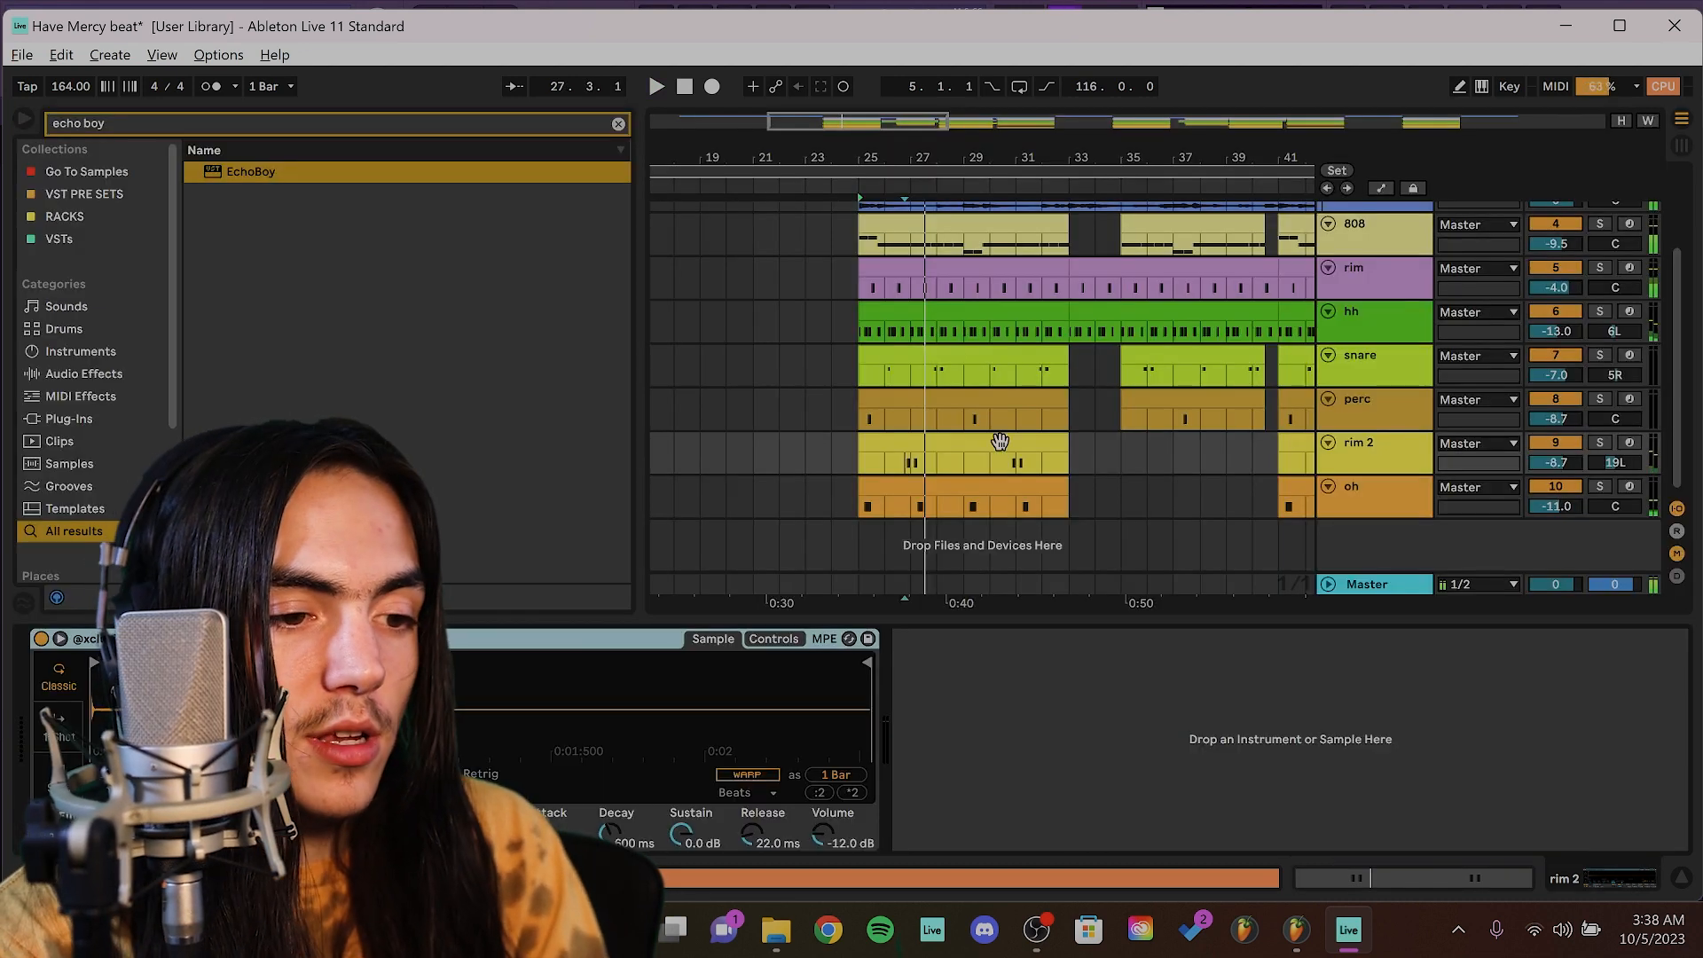
click(985, 485)
double_click(985, 485)
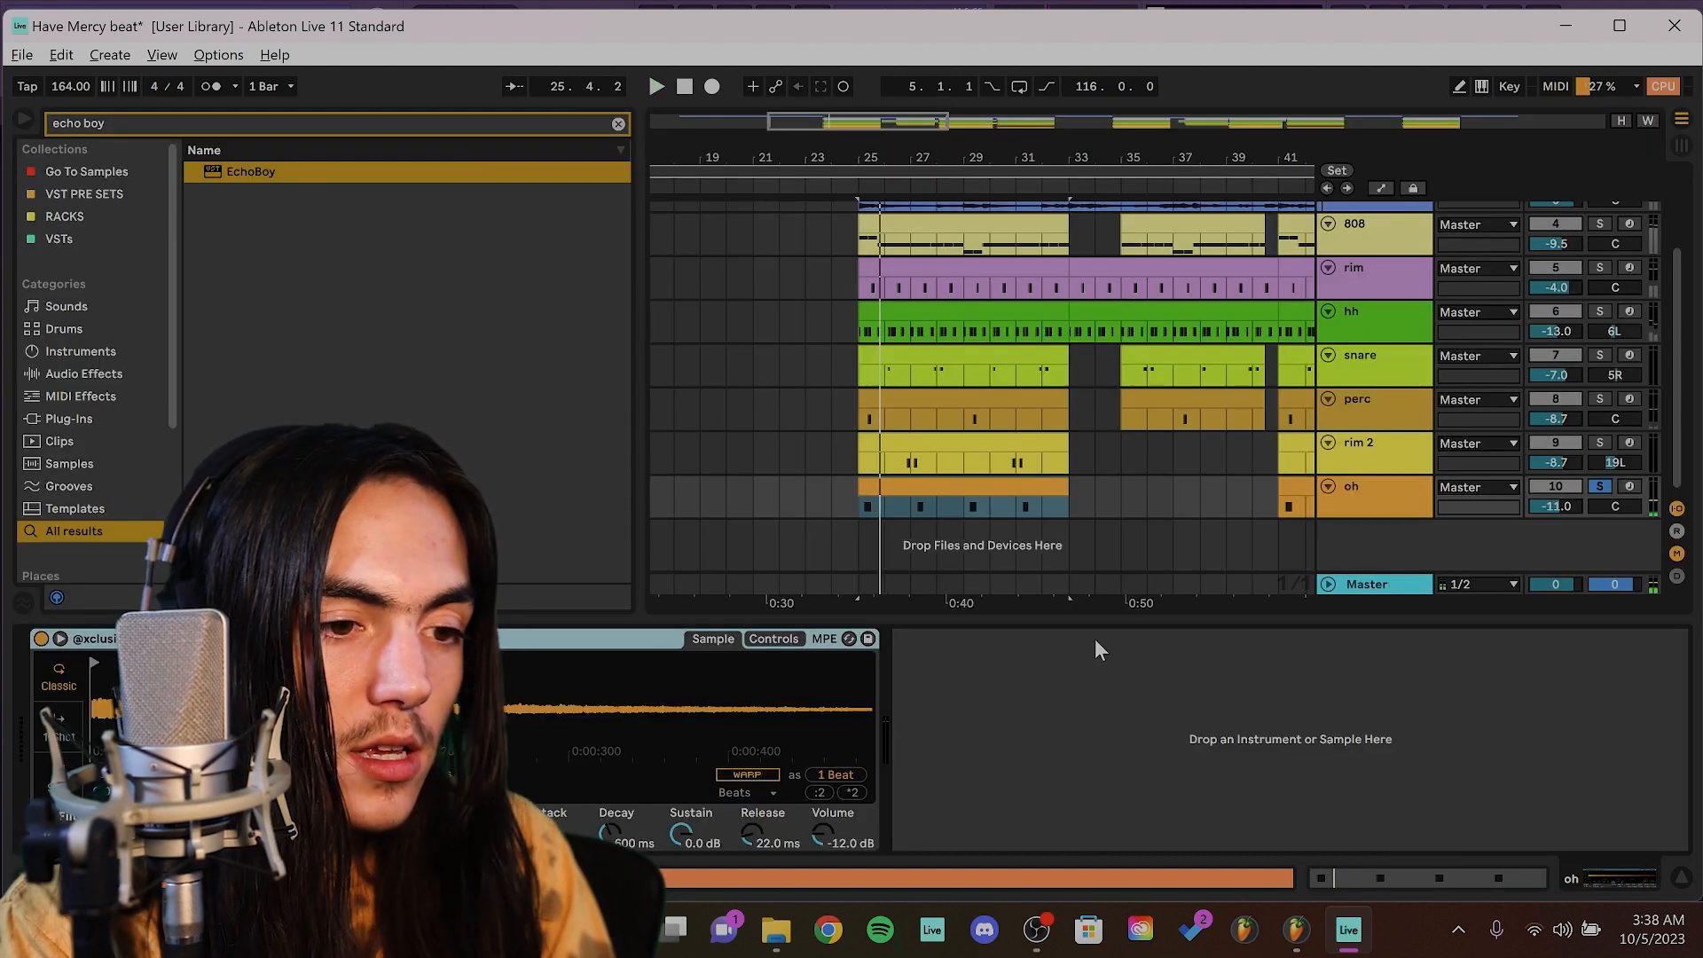
Go back through the bar 25 clips from rim 2 up to the 808 to show each track's sample and effects.
click(1020, 461)
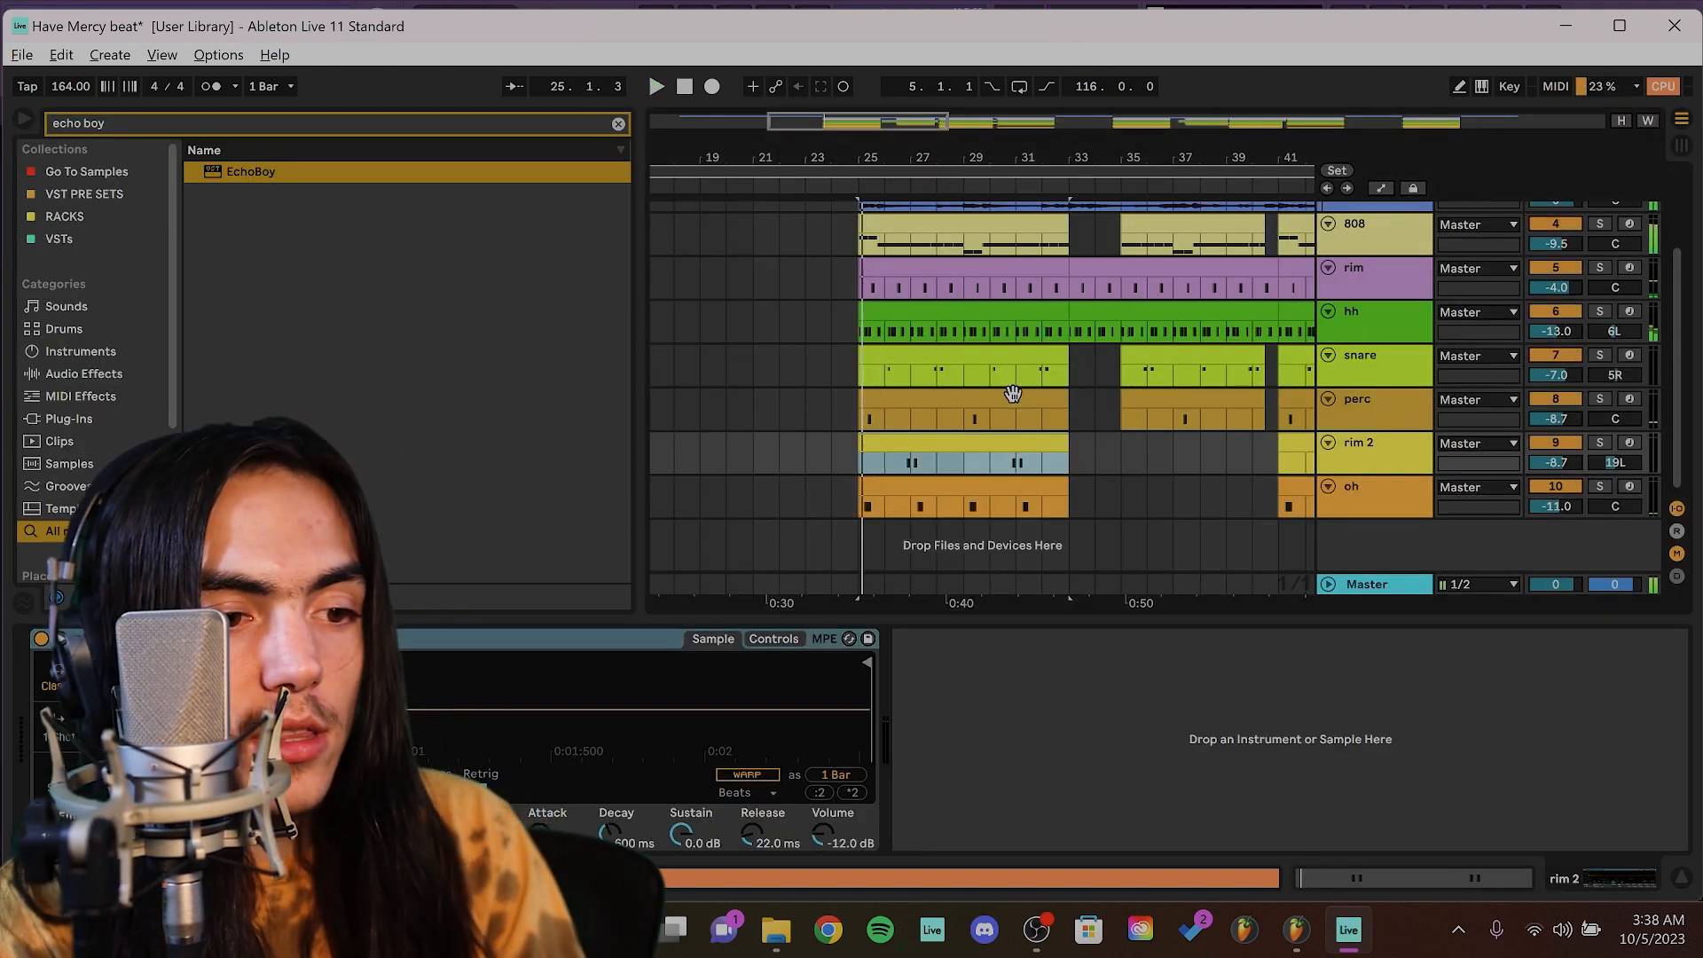
click(1014, 395)
click(1010, 354)
scroll(1010, 355, up, 1)
click(1011, 361)
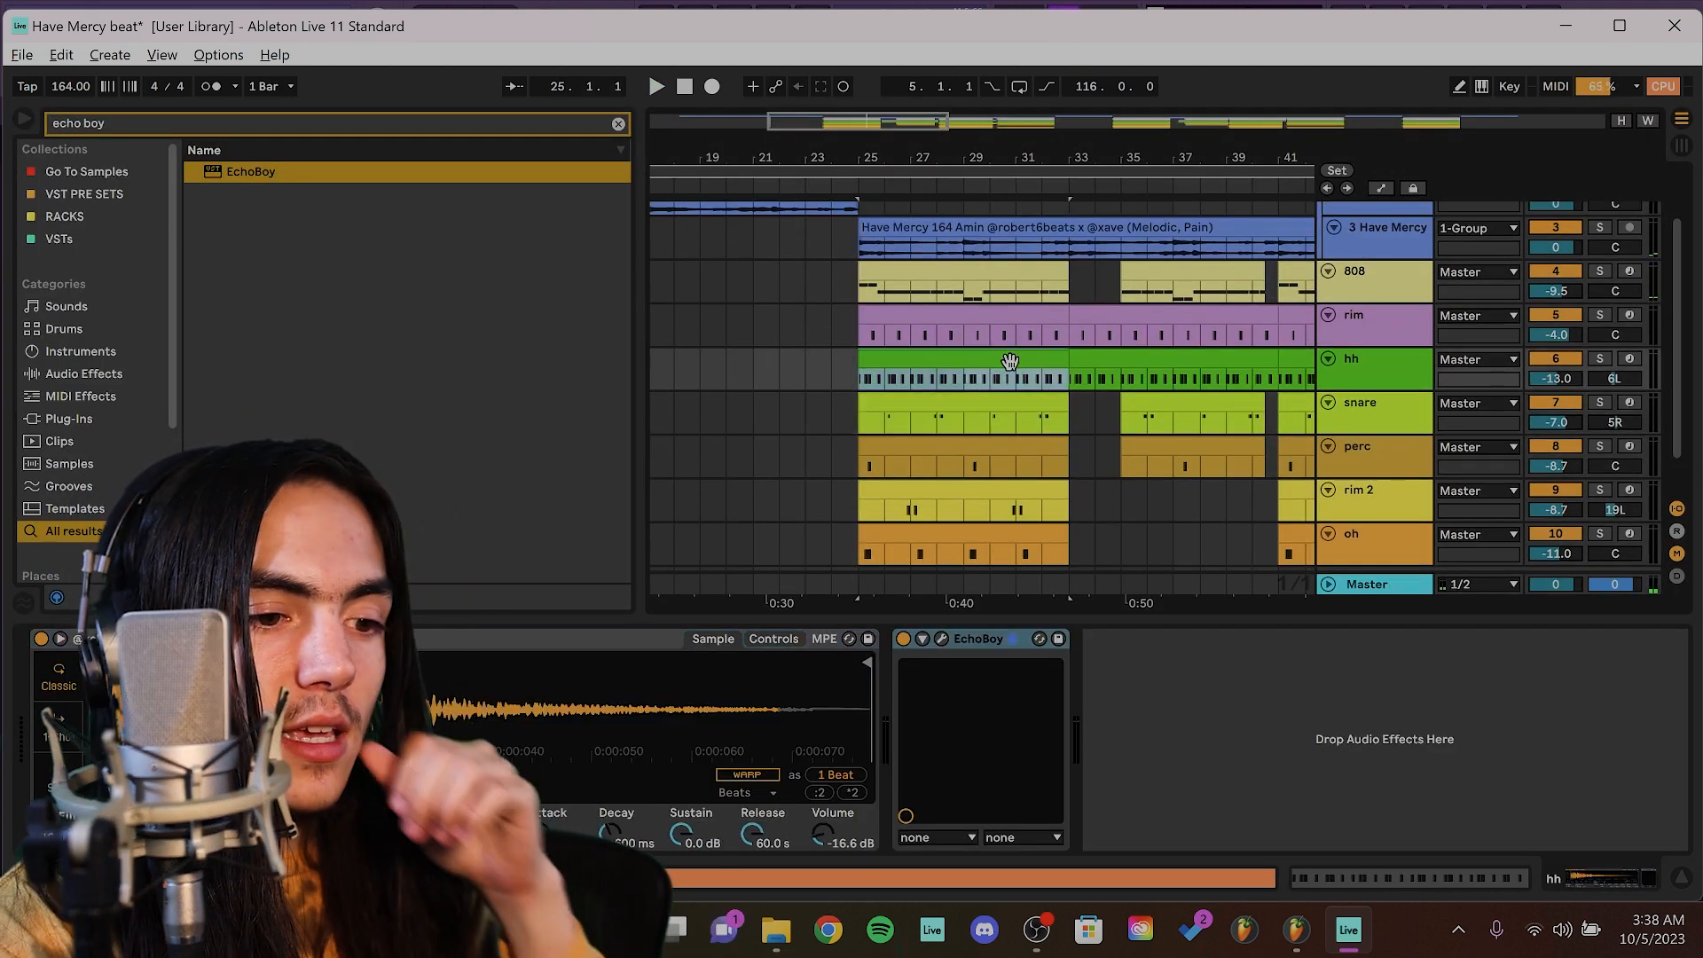
scroll(1010, 306, up, 1)
click(1011, 338)
click(1025, 294)
scroll(1029, 298, up, 2)
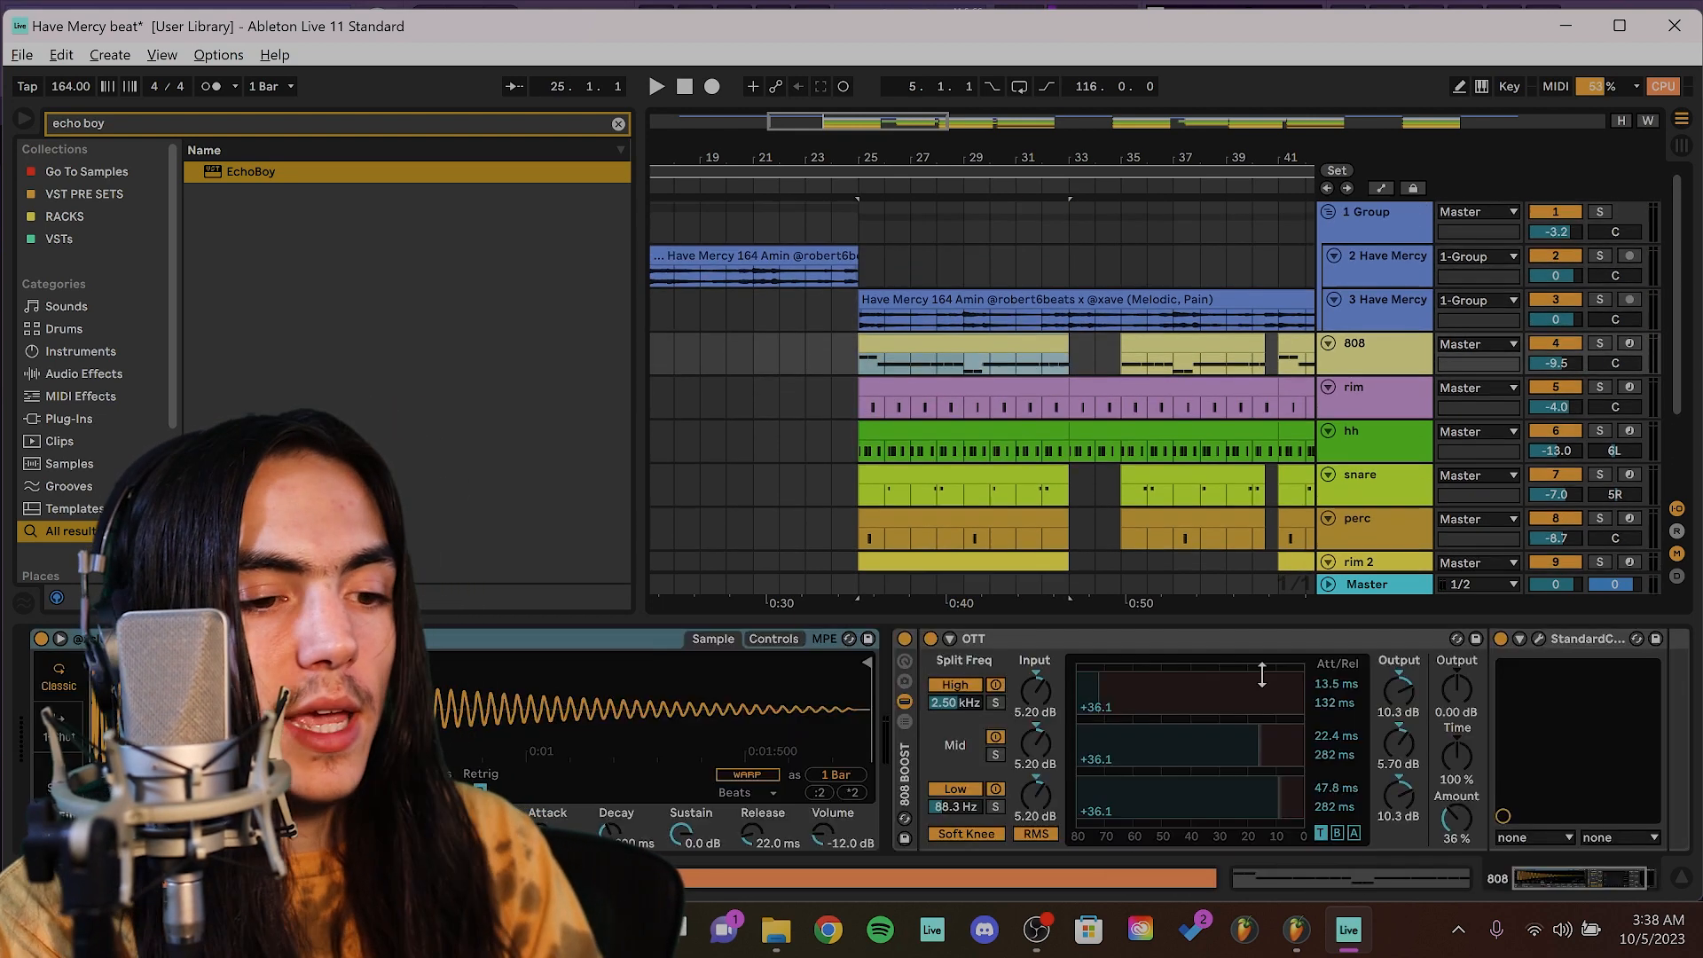
click(1396, 589)
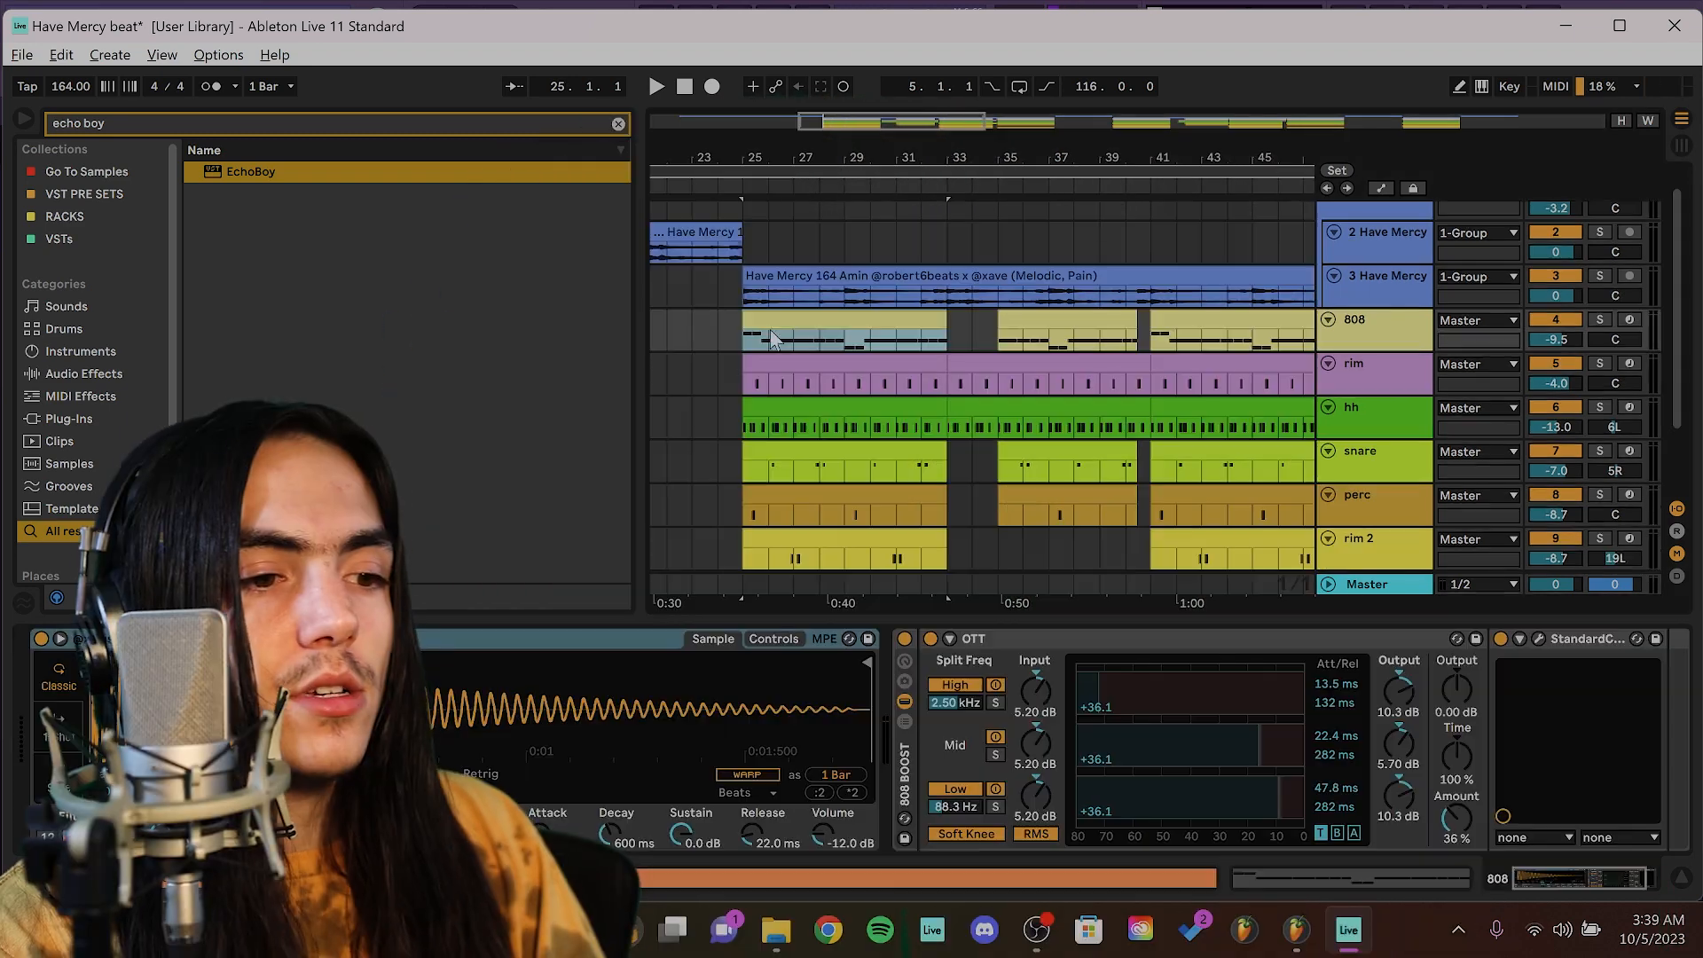
Select the melody, 808 and drum clips of the first drop at bars 25 to 33 across their tracks.
scroll(779, 323, down, 3)
drag(760, 294, 848, 545)
scroll(810, 346, down, 3)
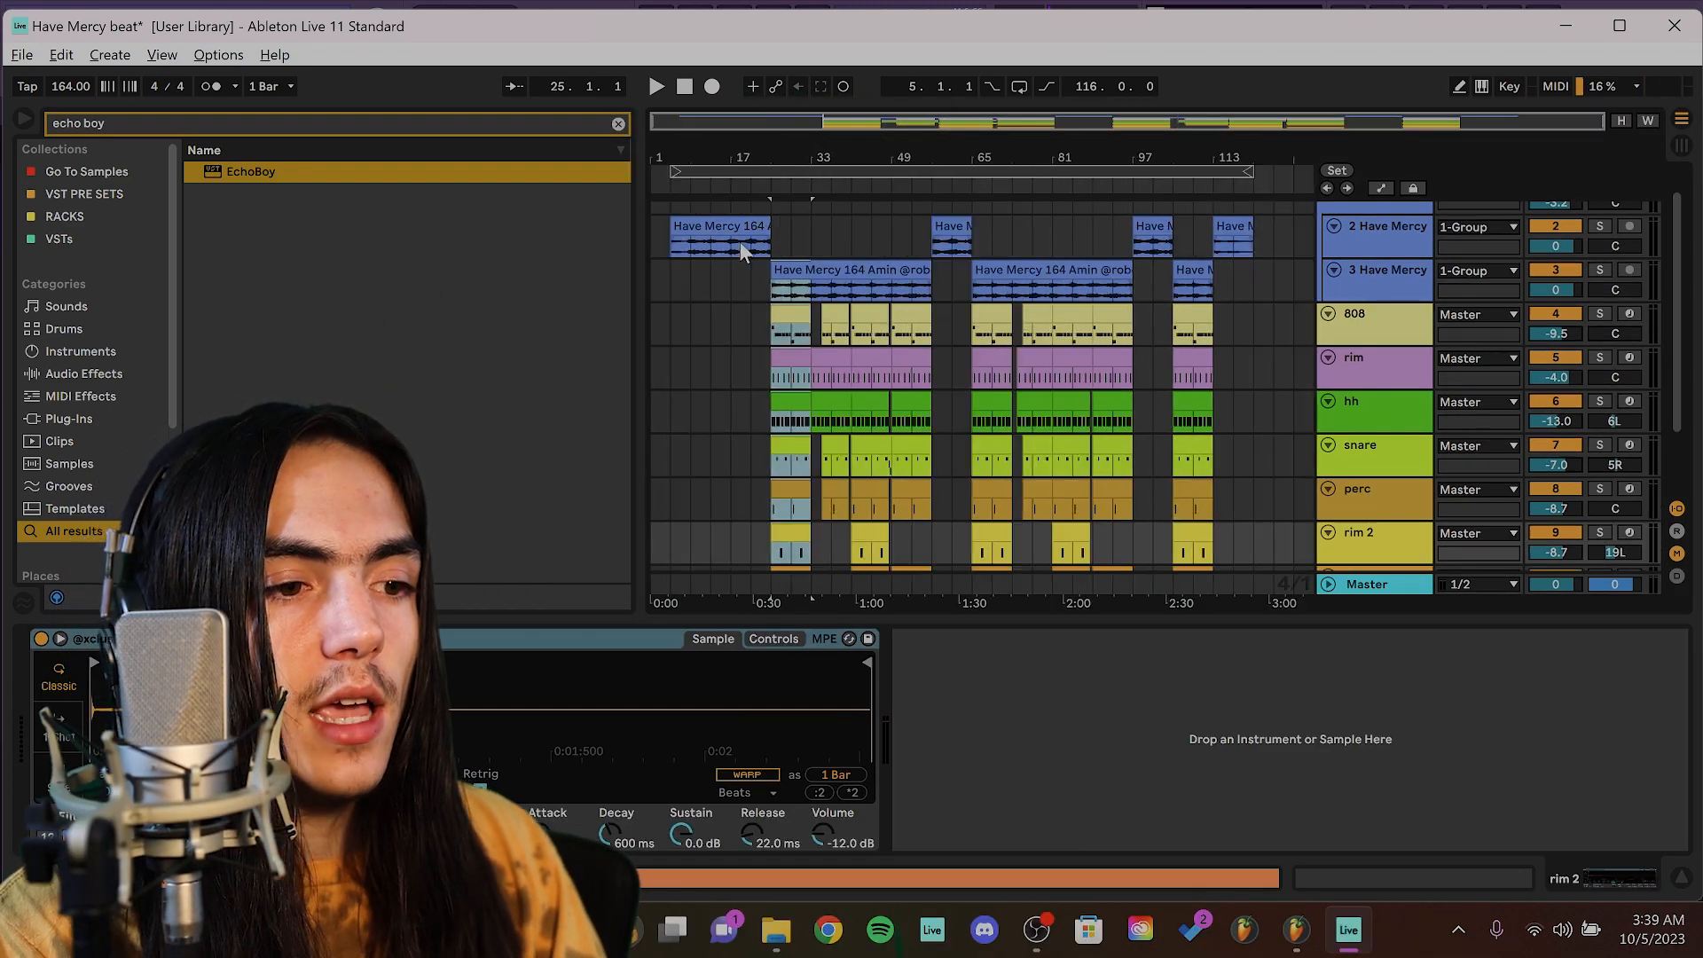
Mark the intro melody and the span up to bar 53 on the 2 Have Mercy track to review the song's opening structure.
drag(688, 248, 713, 252)
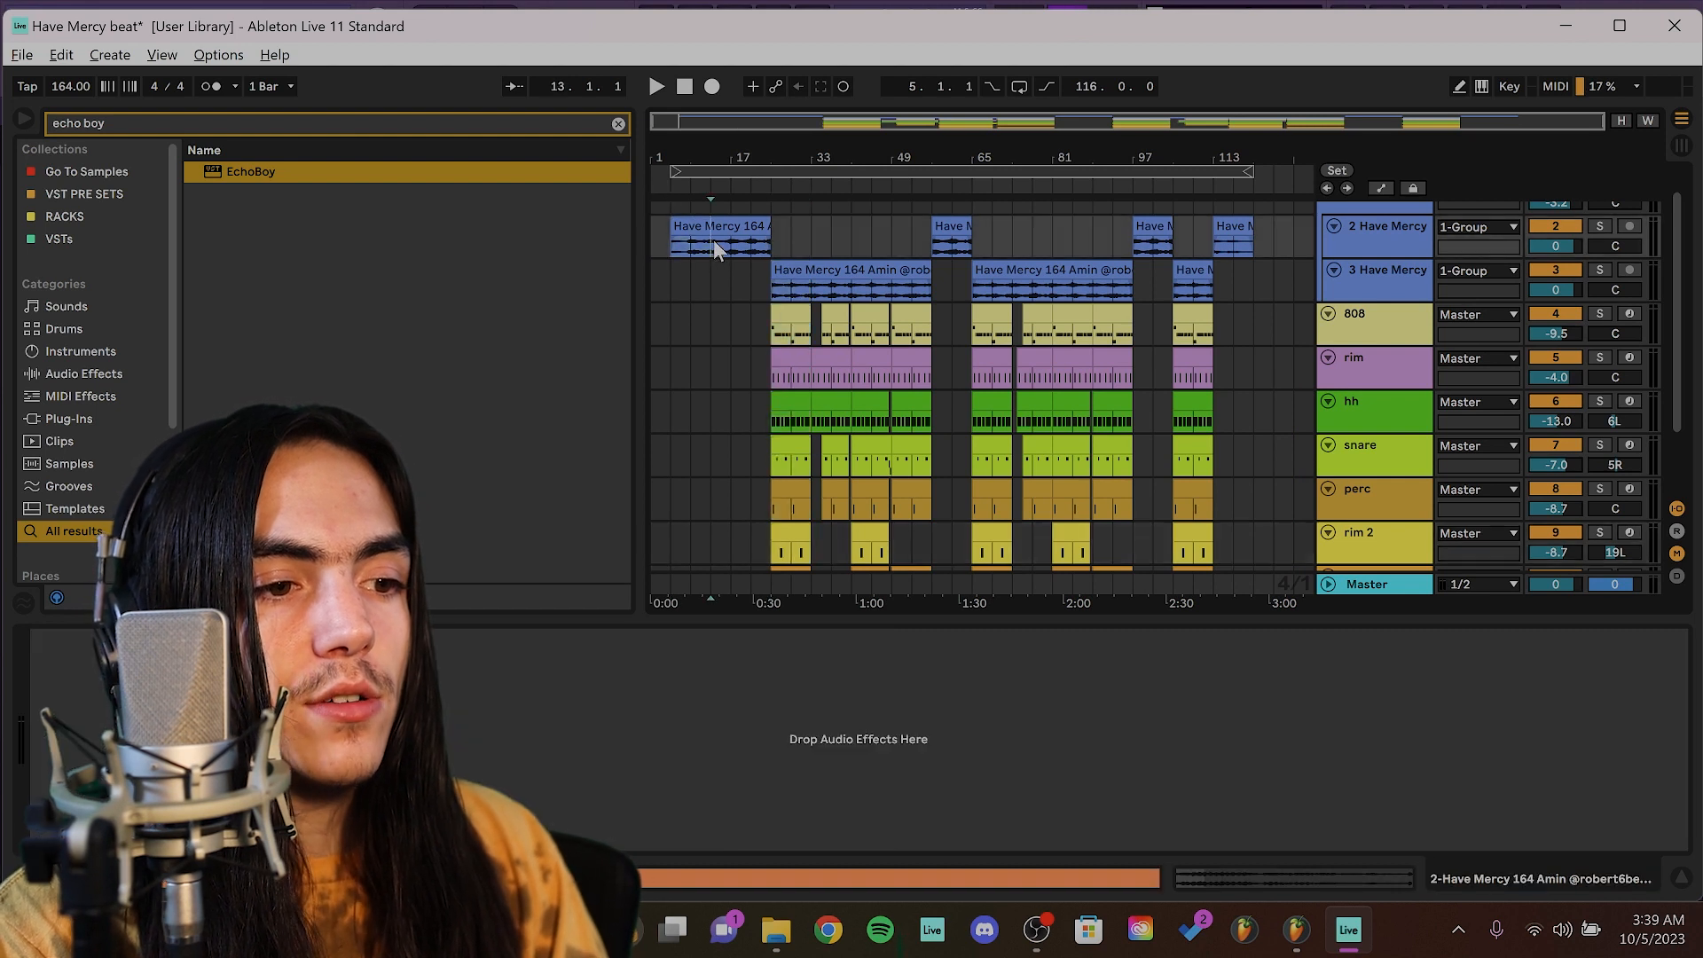
click(781, 250)
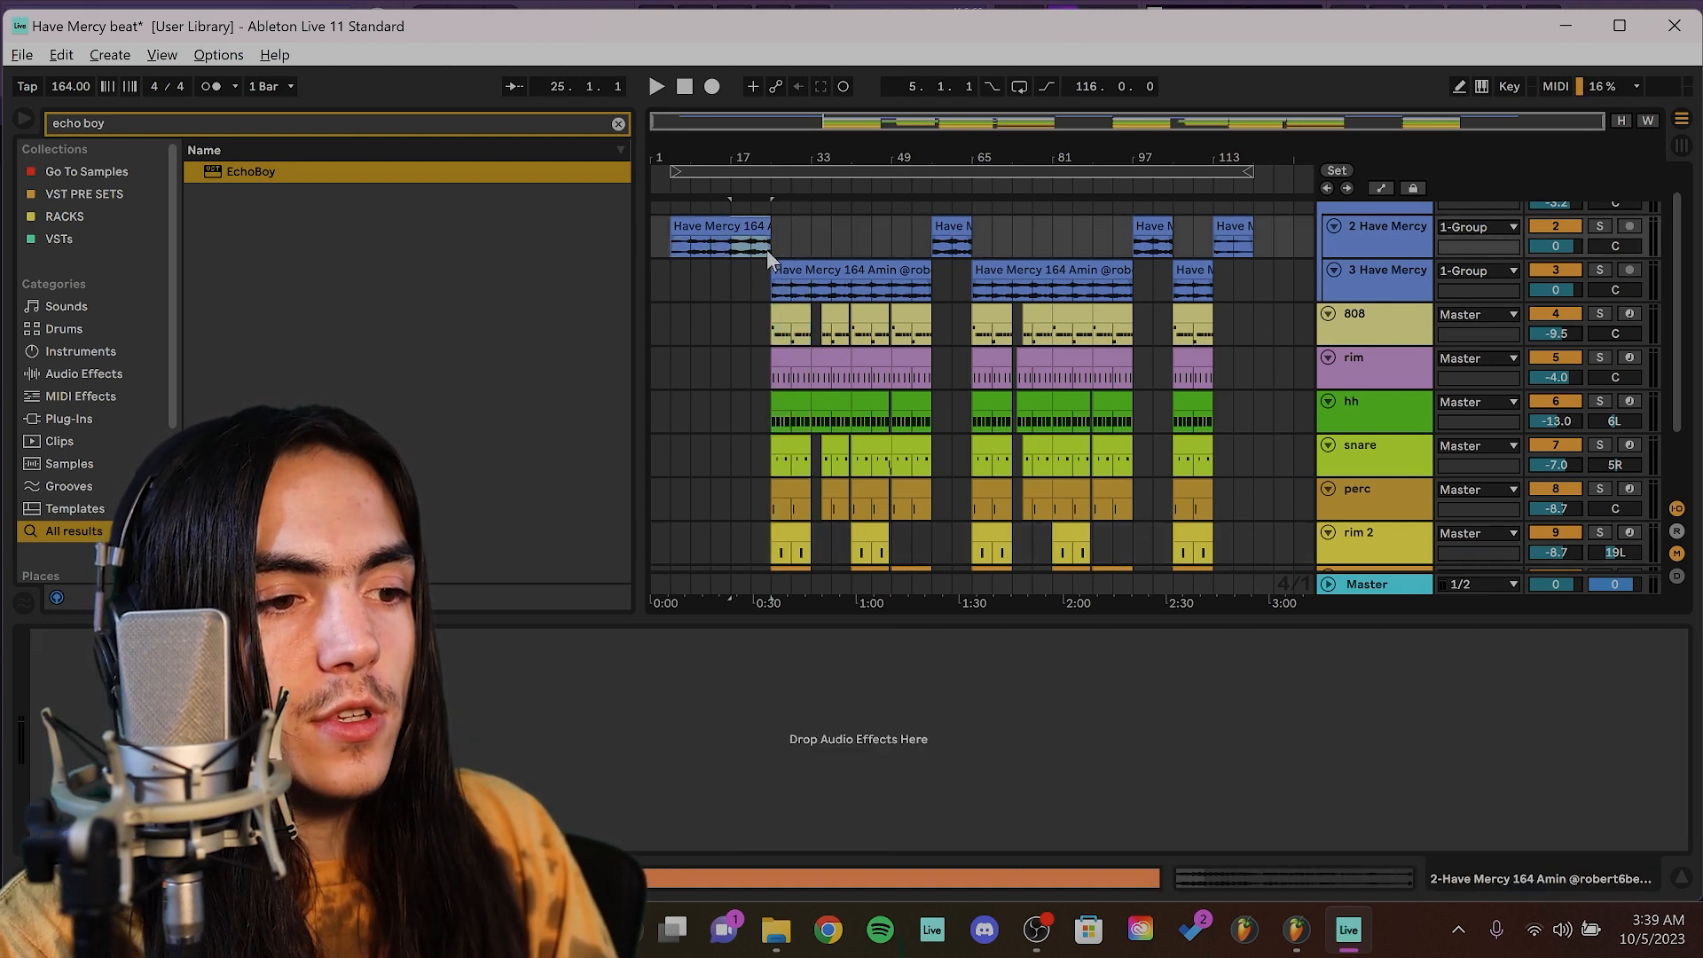
drag(812, 251, 815, 256)
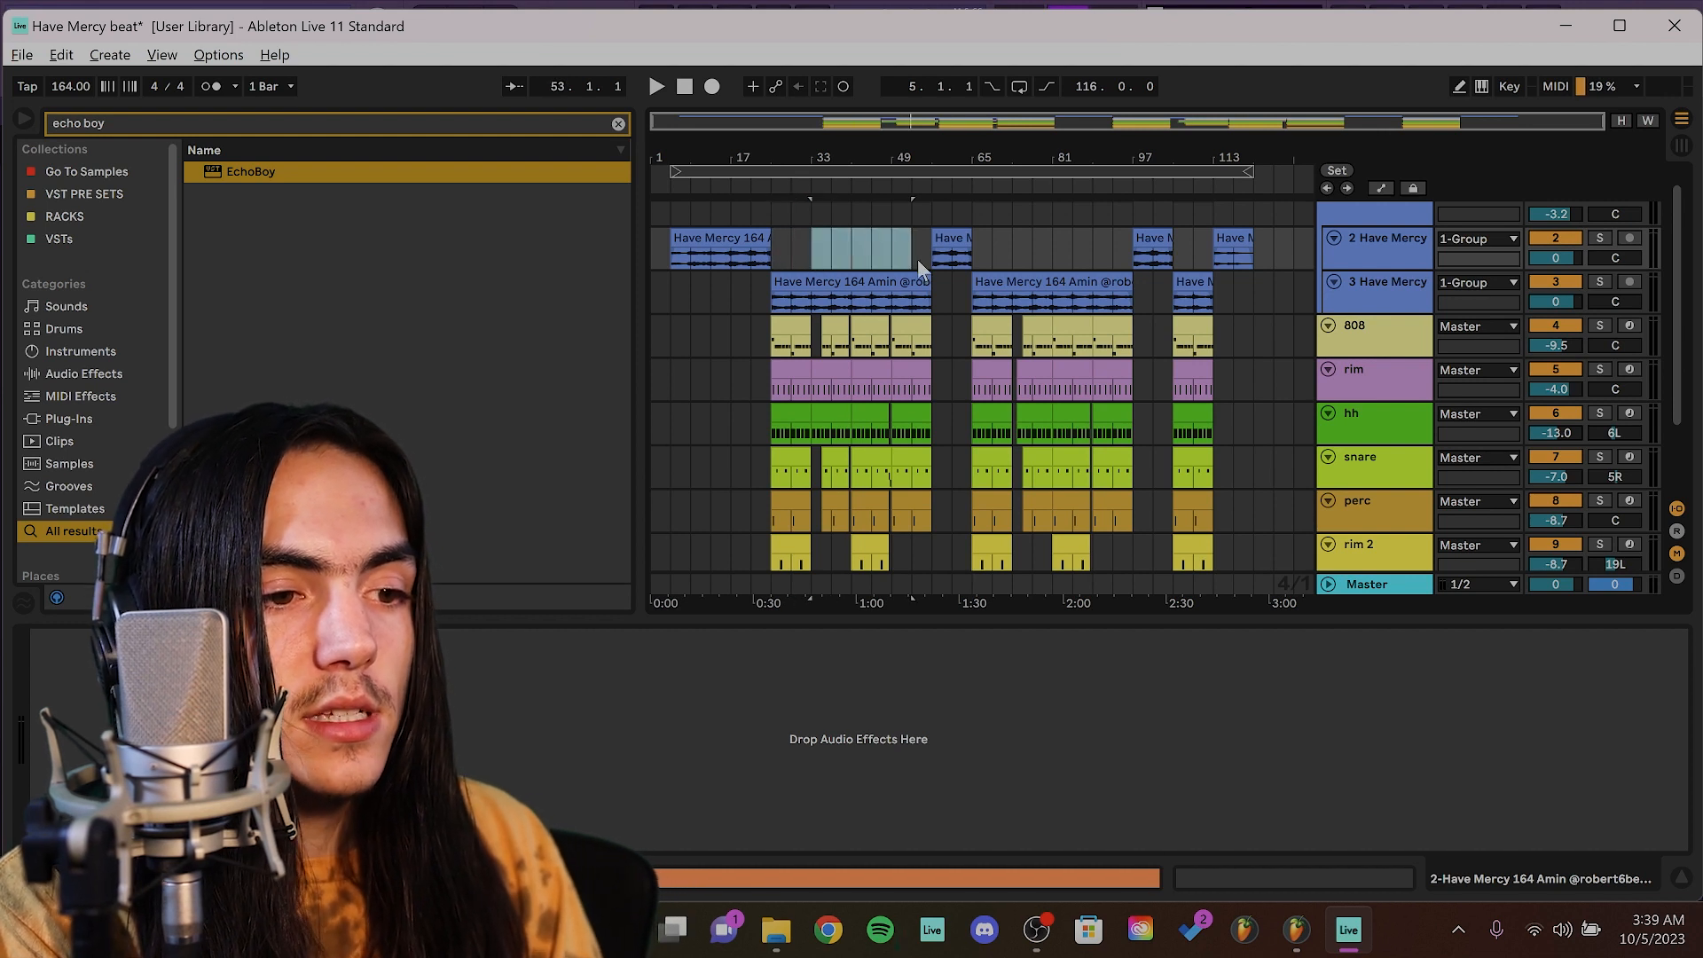
scroll(802, 252, up, 2)
click(891, 257)
scroll(897, 275, down, 1)
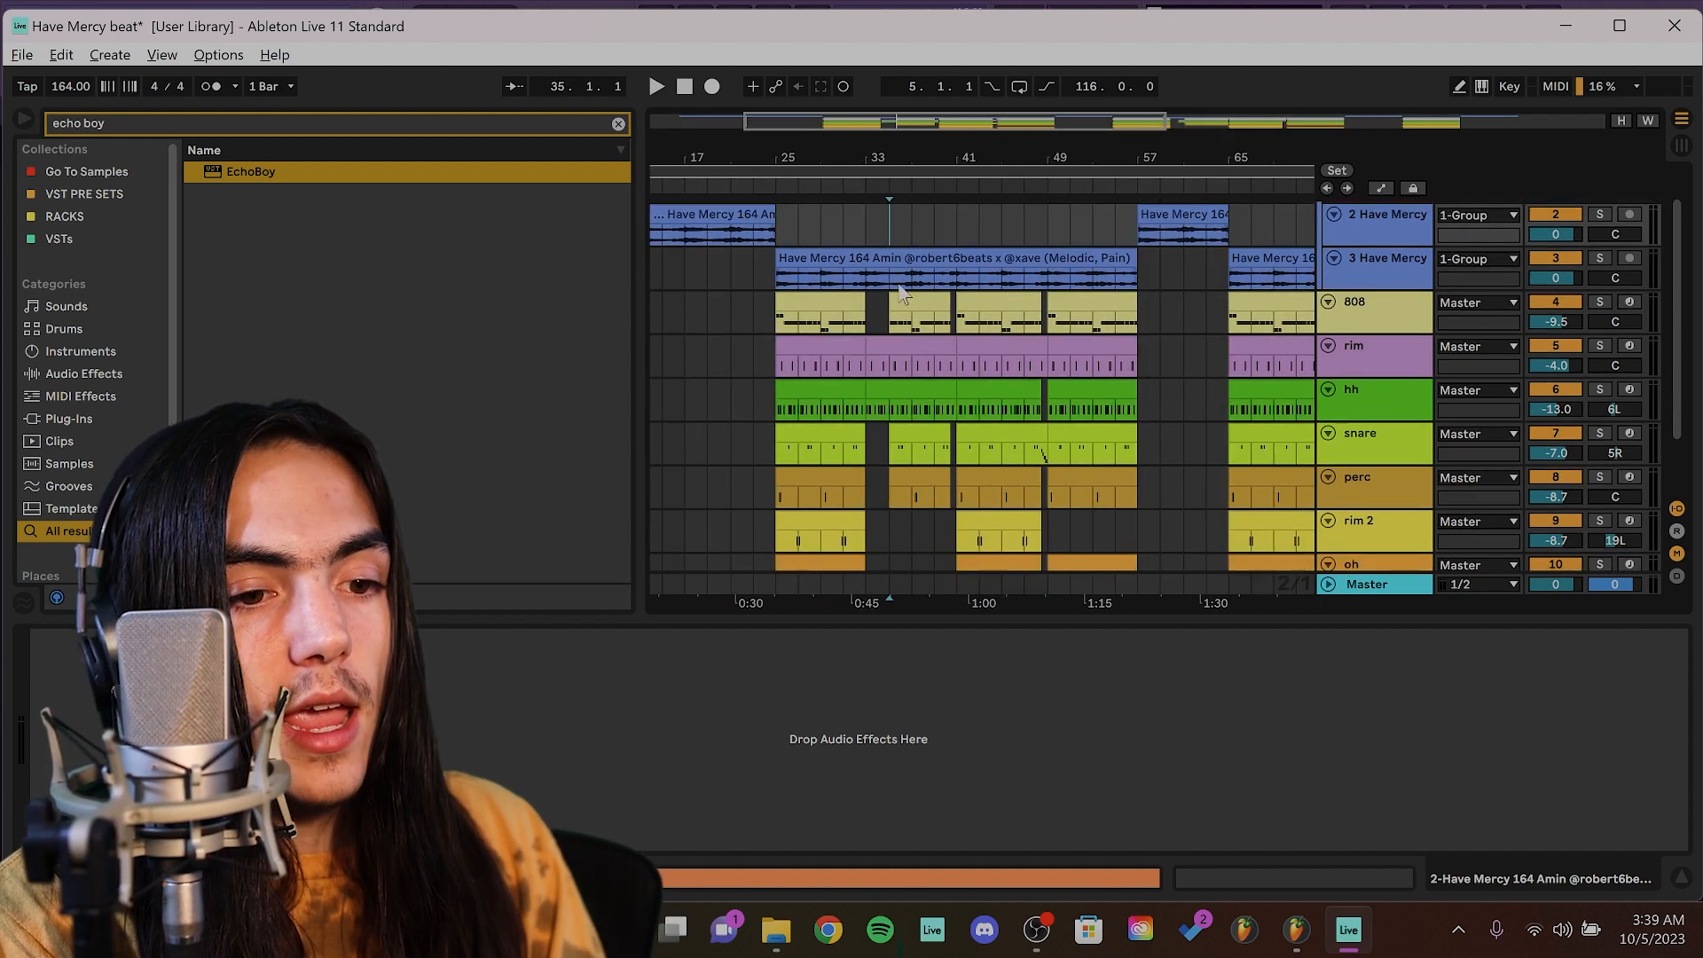
Examine the 808 and drum dropouts between bars 33 and 41 and play the section from bar 35.
scroll(898, 311, up, 4)
scroll(900, 329, down, 3)
click(878, 316)
drag(880, 316, 845, 316)
drag(867, 469, 849, 478)
scroll(855, 293, down, 2)
click(857, 269)
key(space)
scroll(932, 364, up, 2)
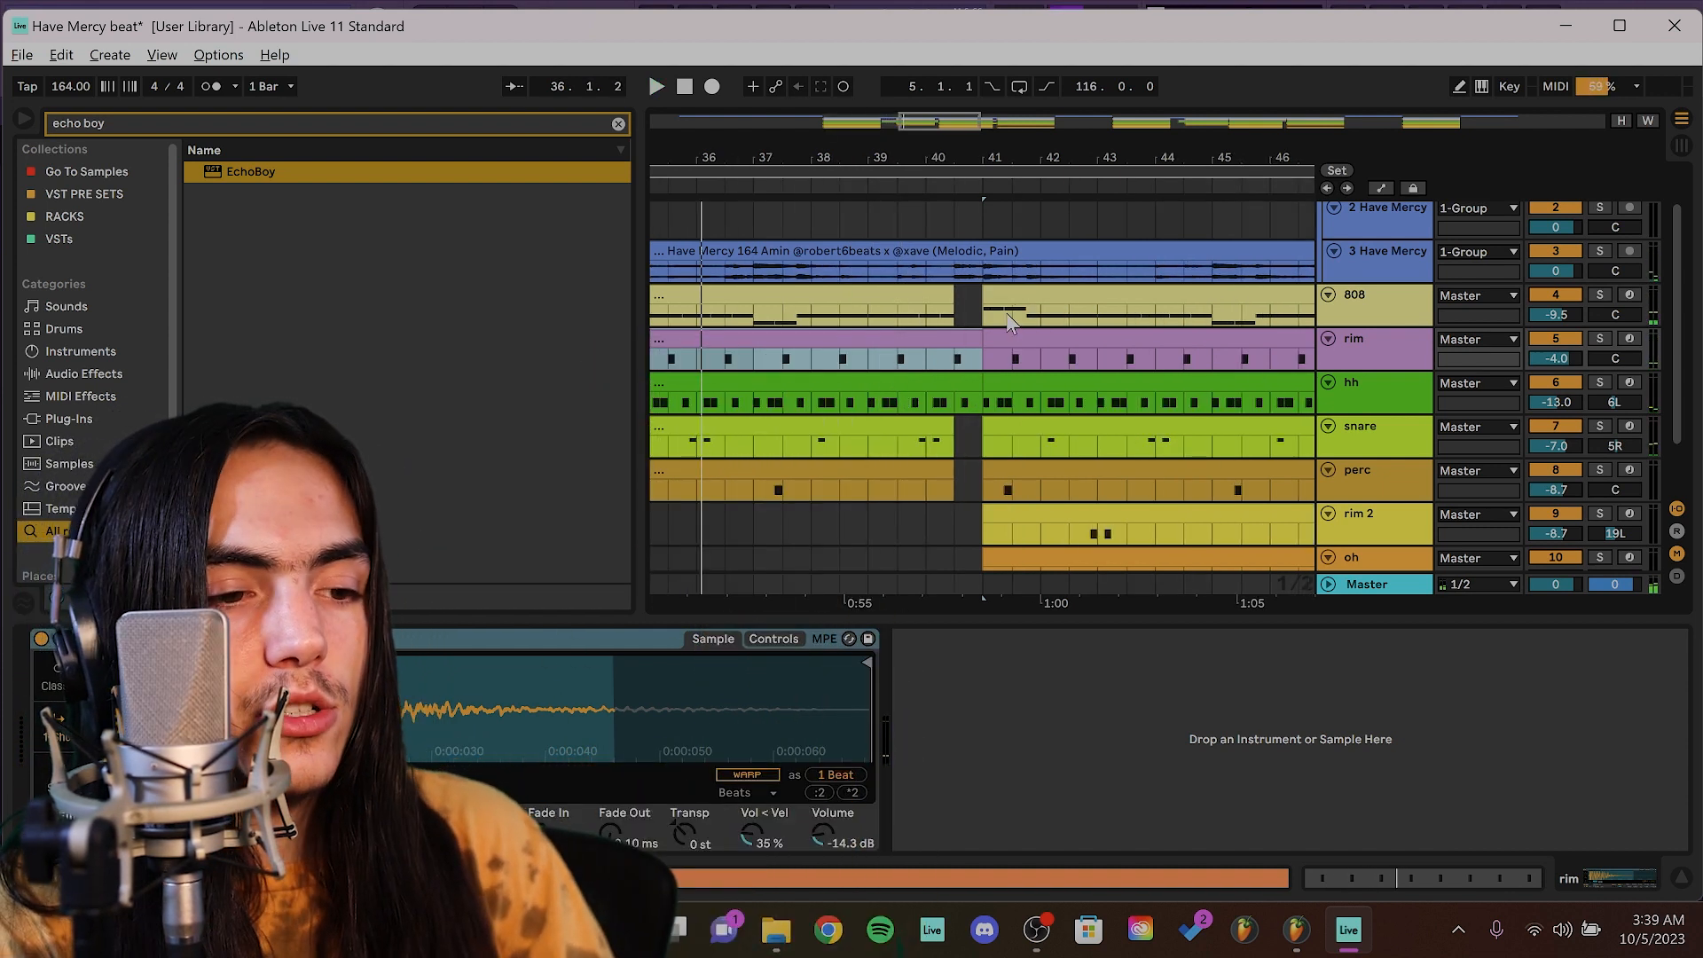
click(1015, 311)
click(953, 355)
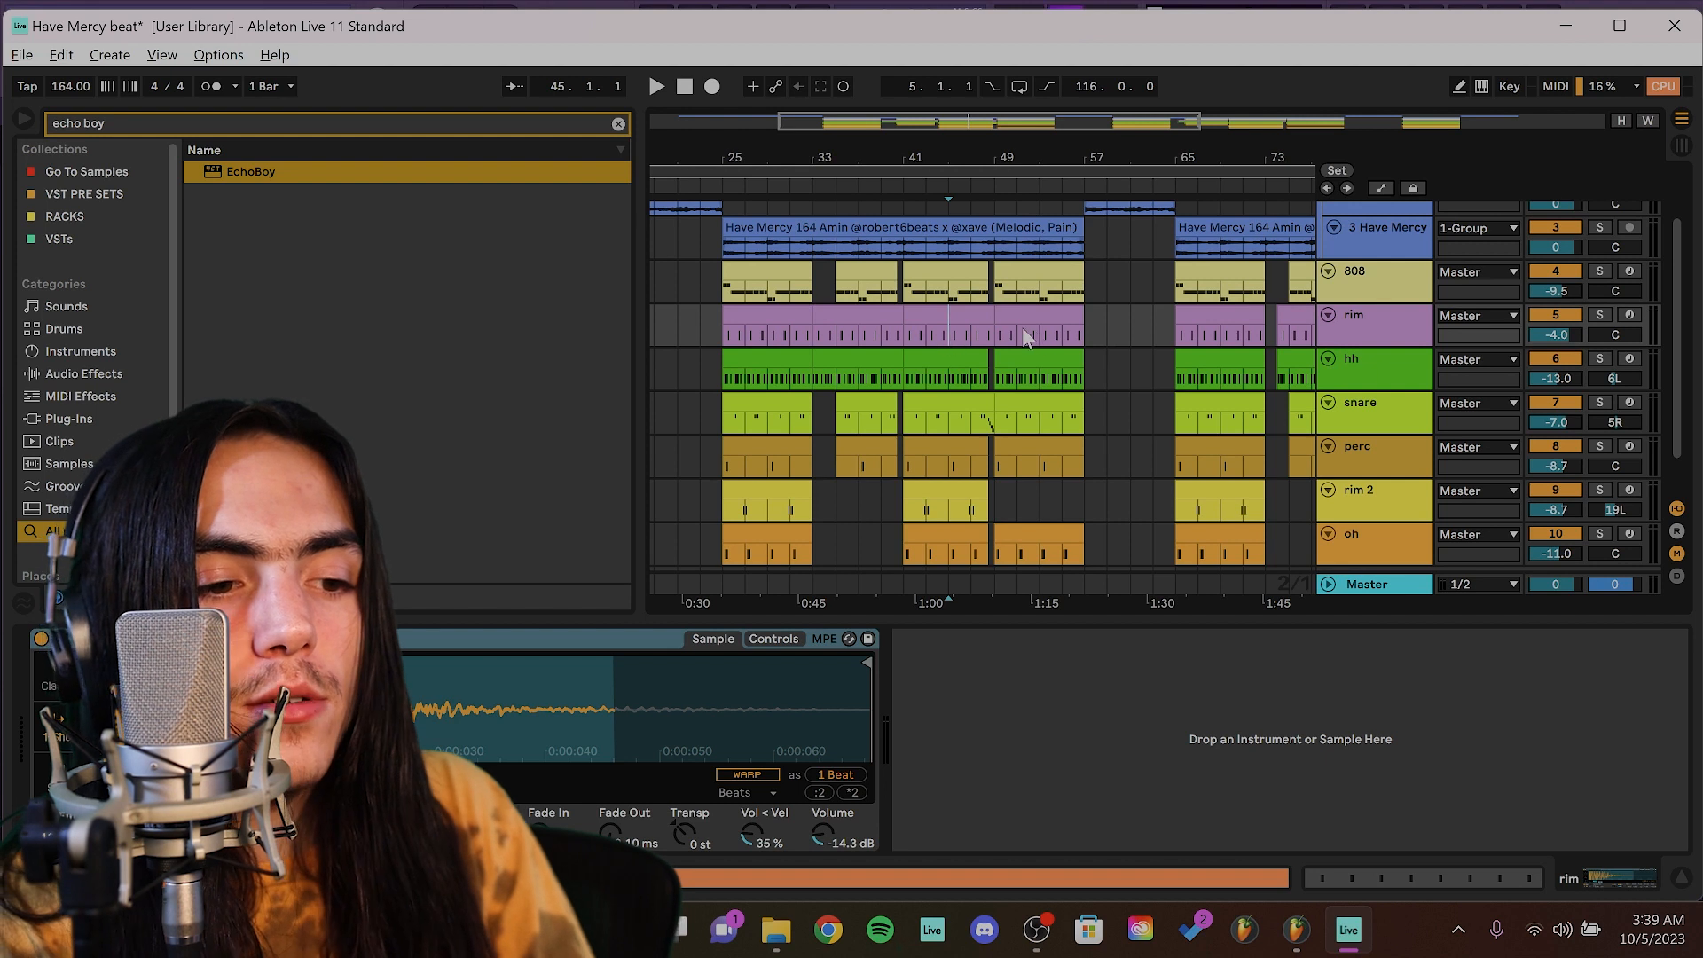
Play the arrangement from bar 47 and examine the descending snare roll in the drum gap before bar 49.
scroll(1023, 328, up, 5)
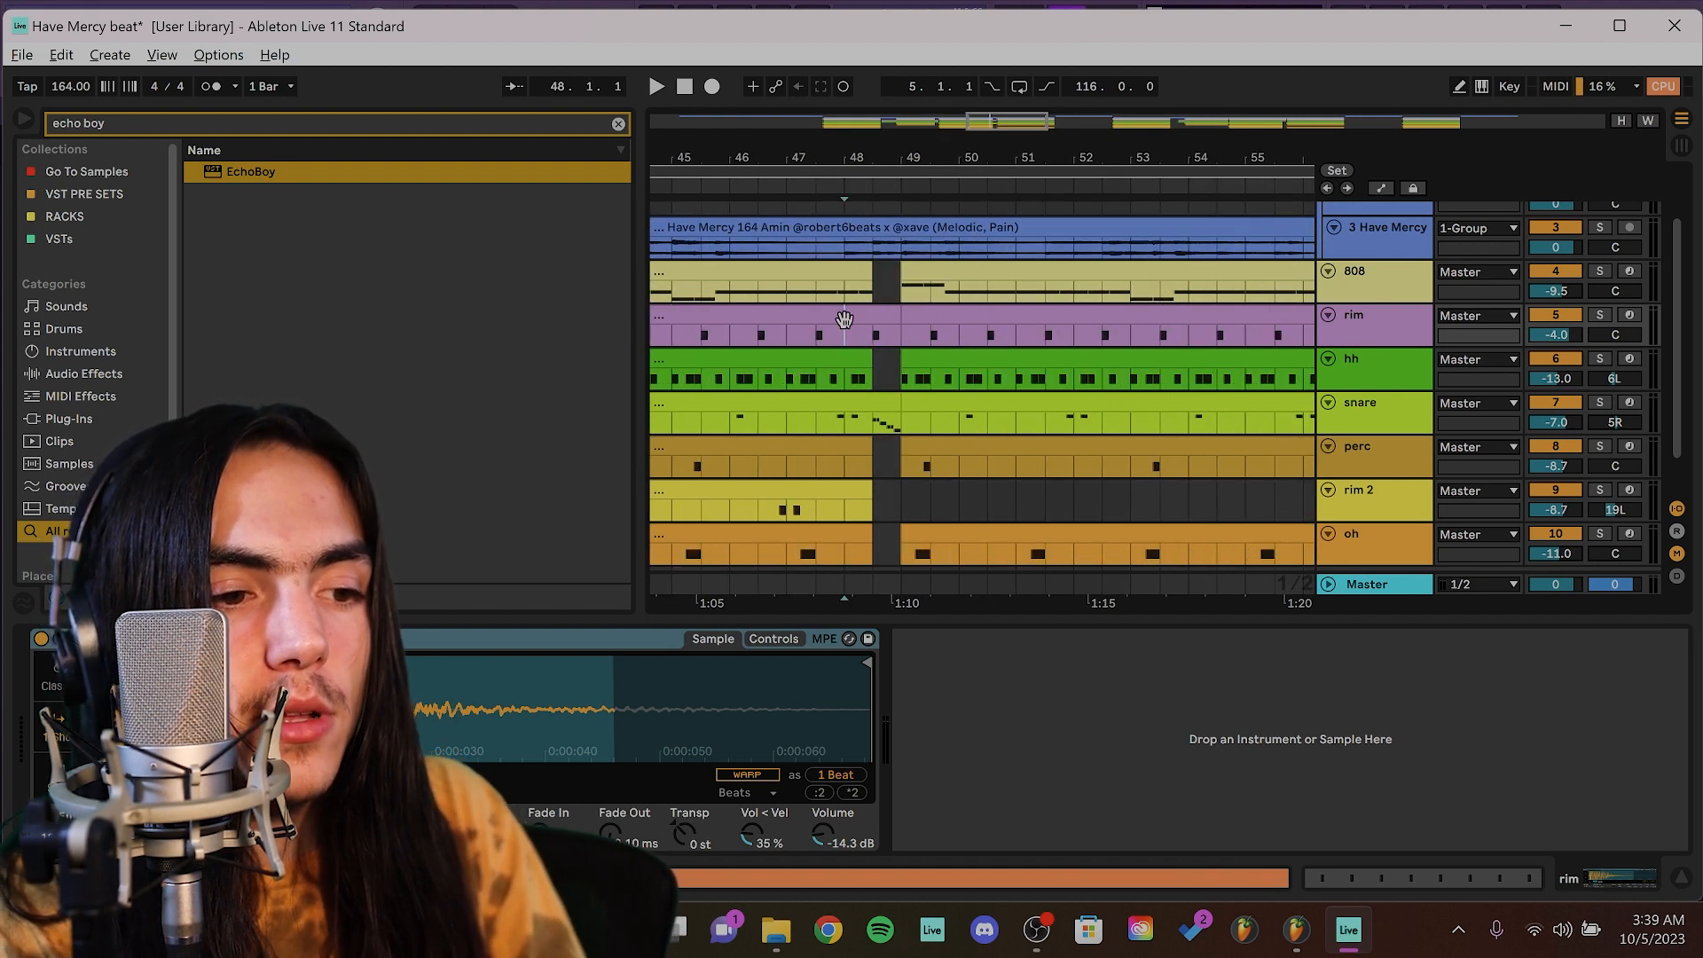
click(810, 429)
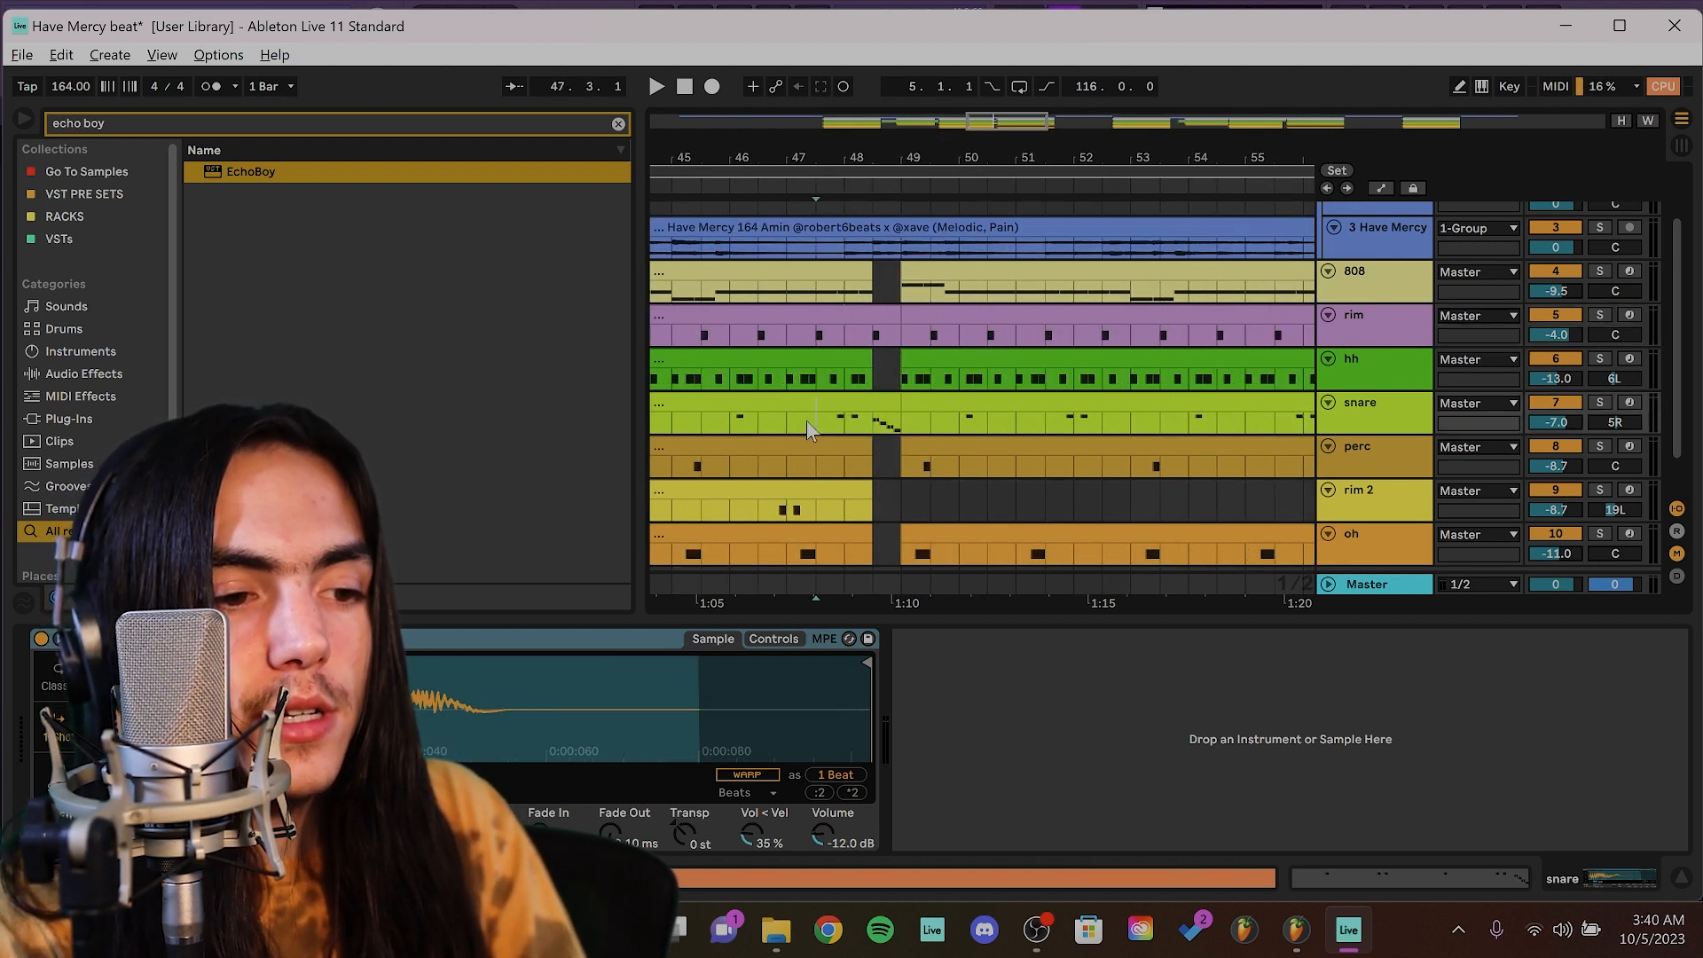
scroll(807, 421, down, 3)
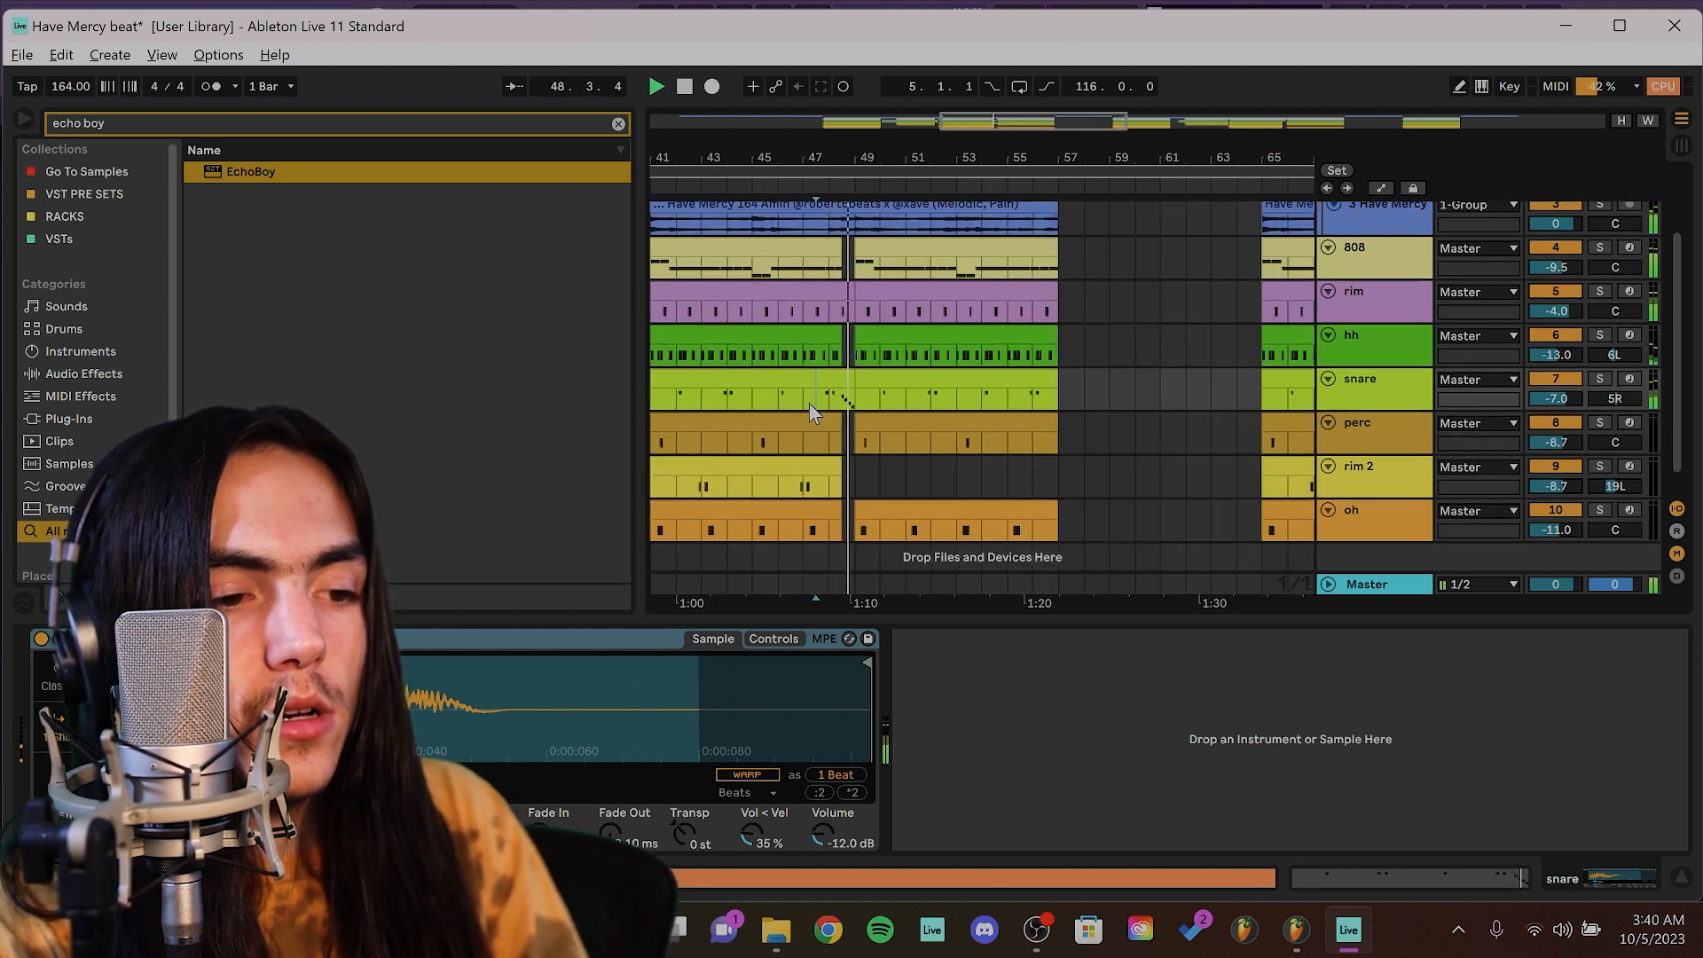
key(space)
scroll(902, 404, down, 5)
scroll(895, 406, up, 5)
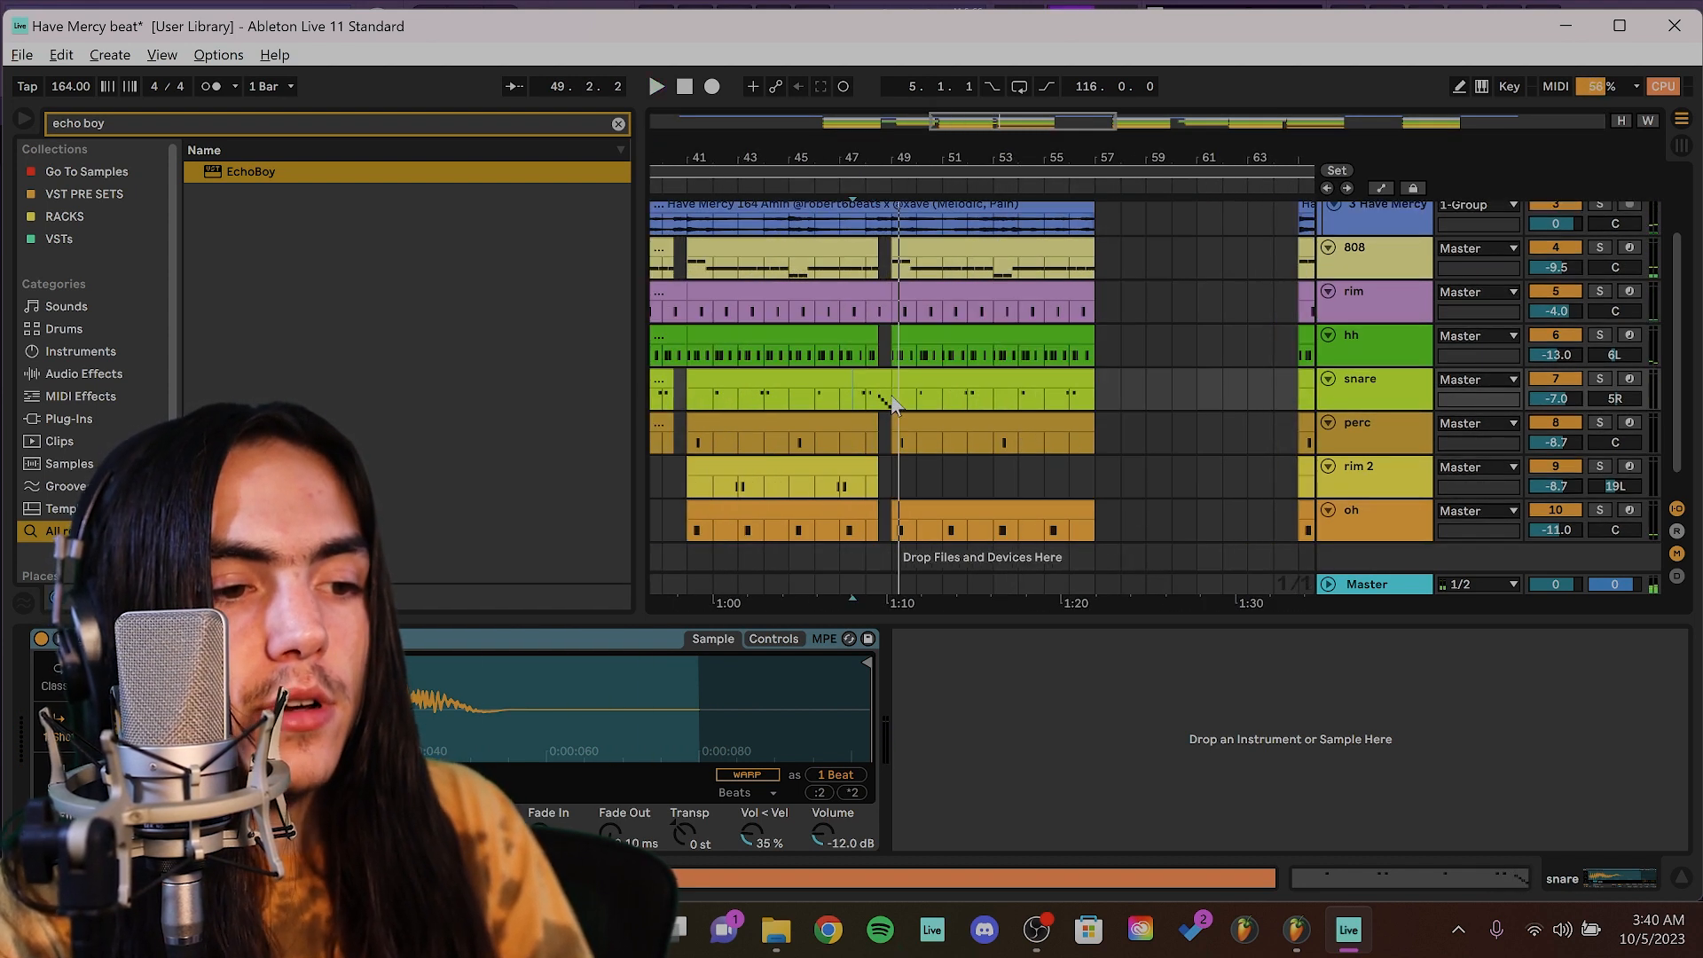
scroll(891, 404, up, 5)
click(859, 395)
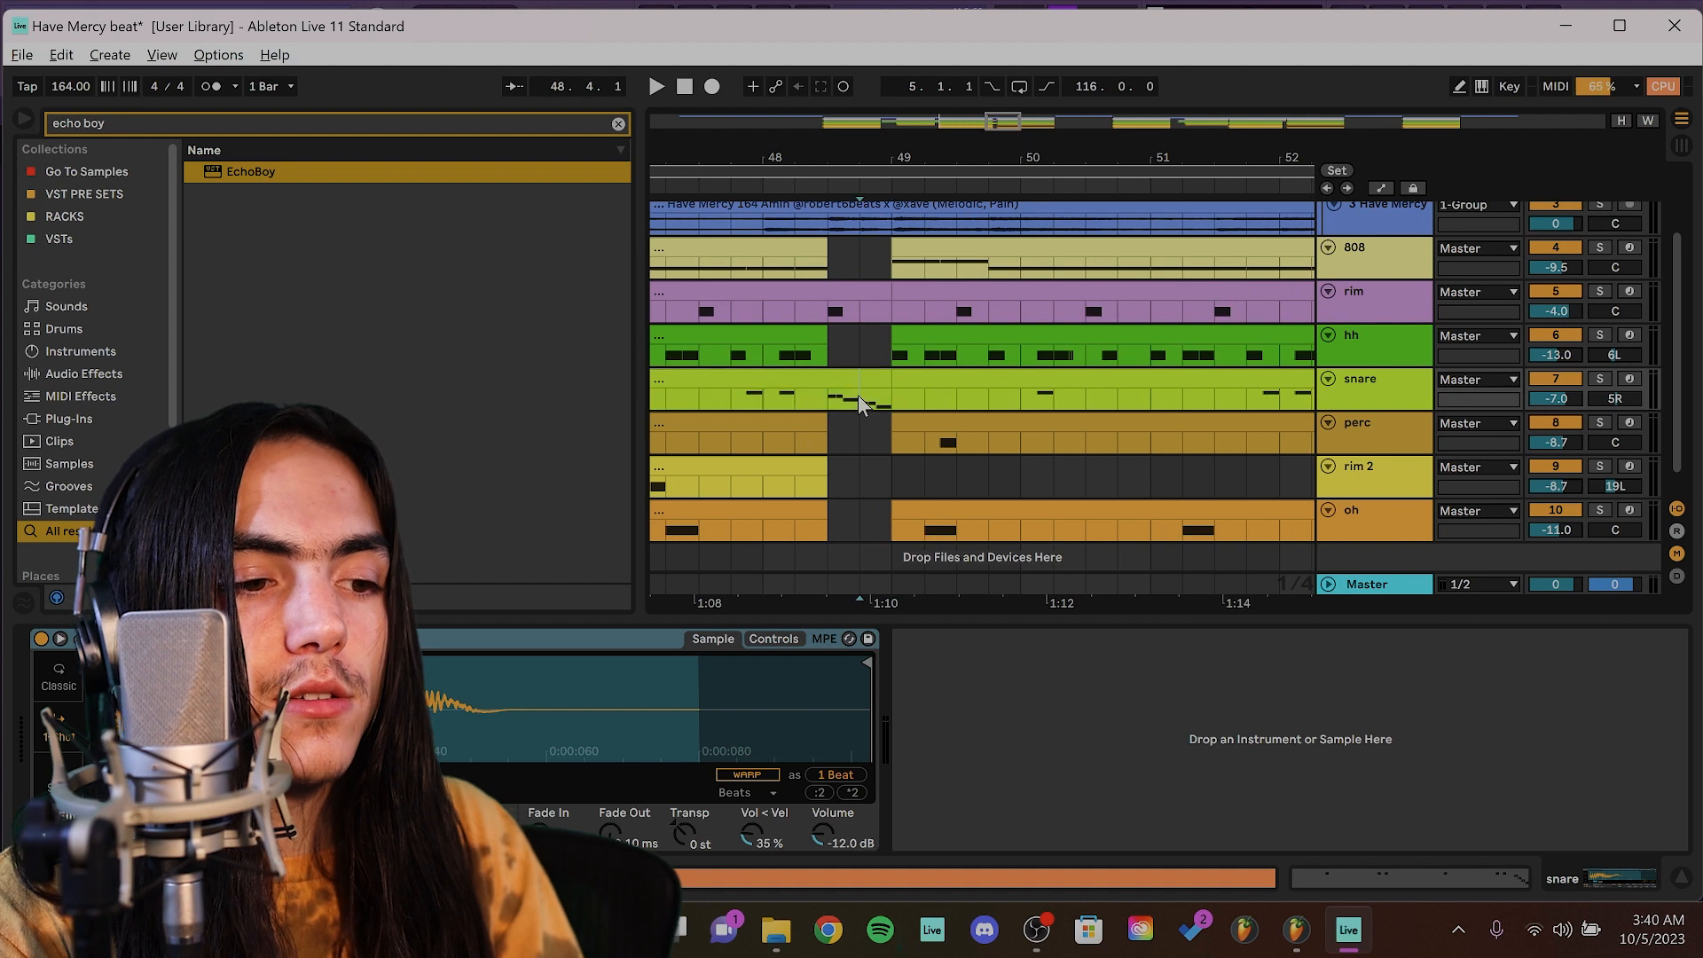
Select the snare clip starting at bar 49 and compare this section with the full arrangement.
scroll(890, 395, down, 7)
click(905, 382)
scroll(1036, 355, up, 1)
scroll(1033, 340, up, 4)
scroll(1020, 330, down, 6)
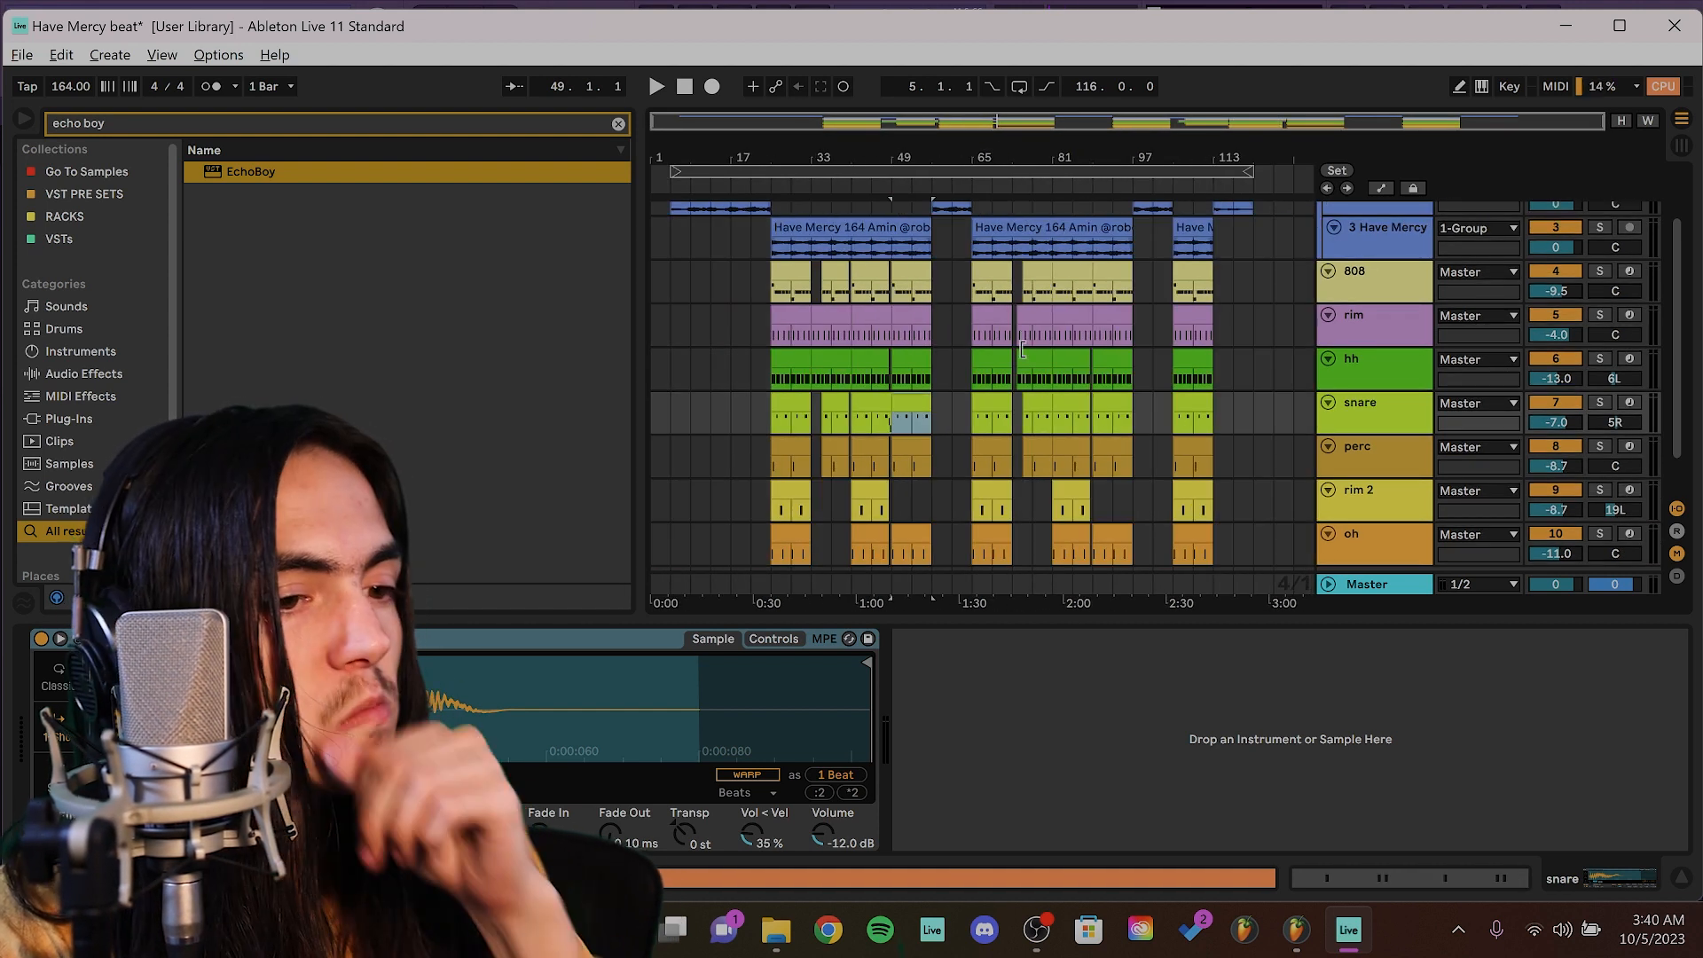
scroll(1055, 343, up, 6)
scroll(1045, 316, down, 6)
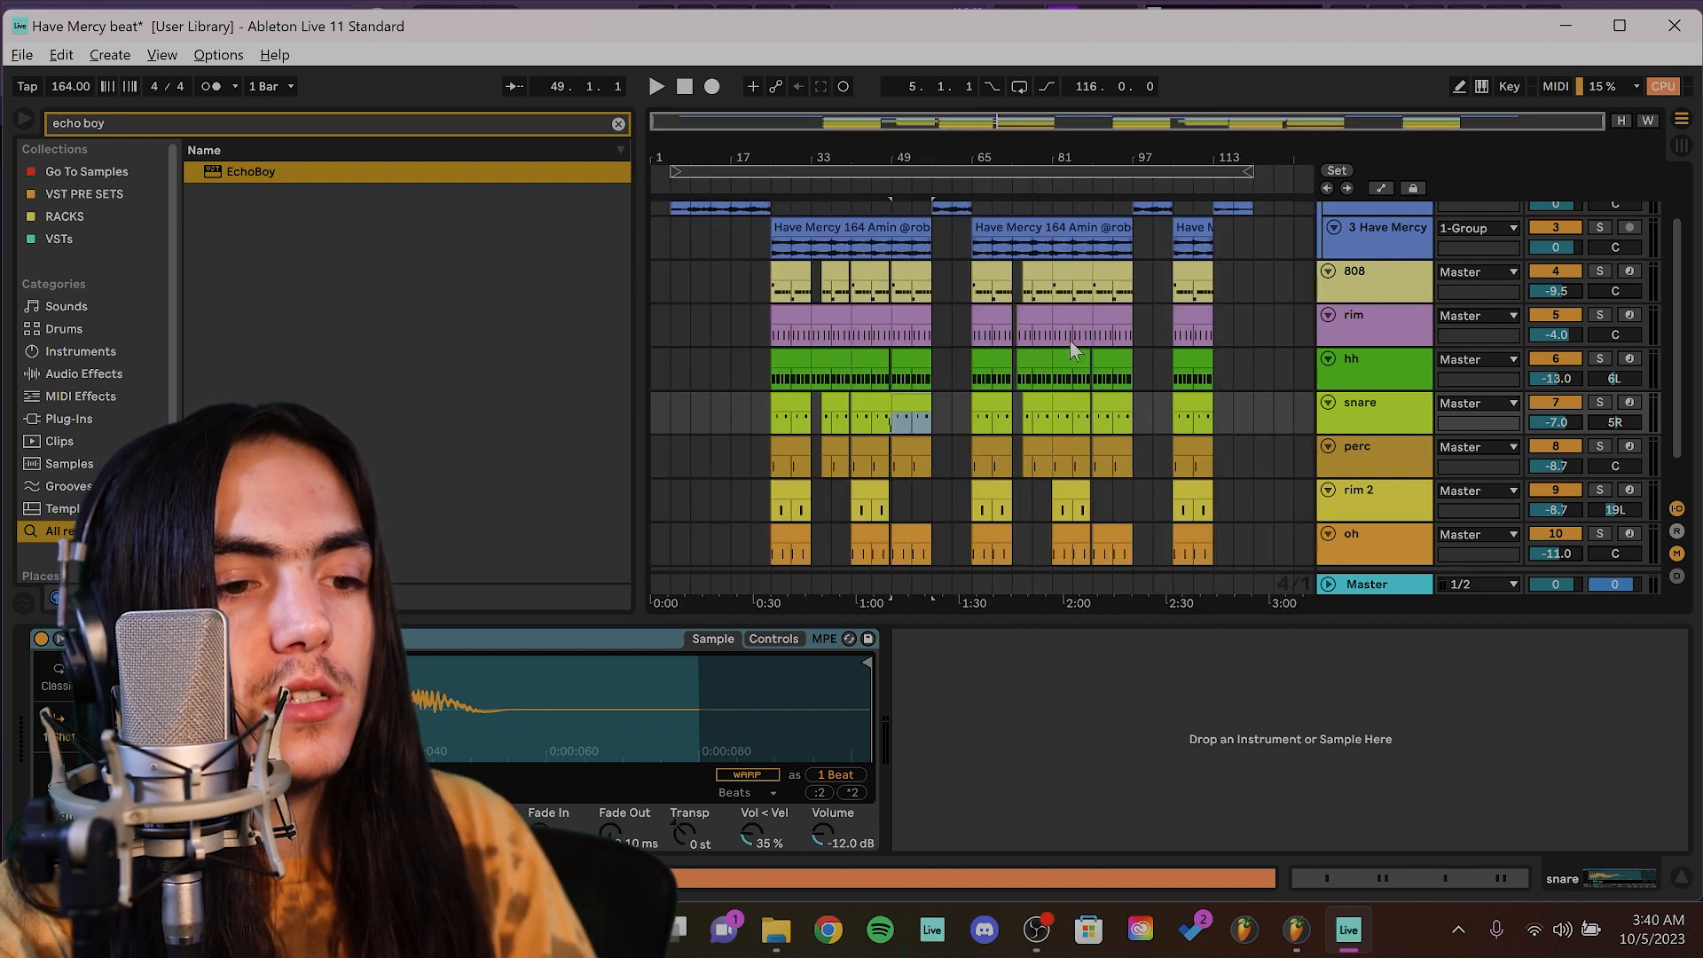
Review the second half of the arrangement and place the insertion marker at bar 101 in the drumless break on the 808 track.
click(1098, 358)
scroll(1116, 376, down, 2)
click(1155, 350)
scroll(1155, 341, up, 3)
click(1157, 332)
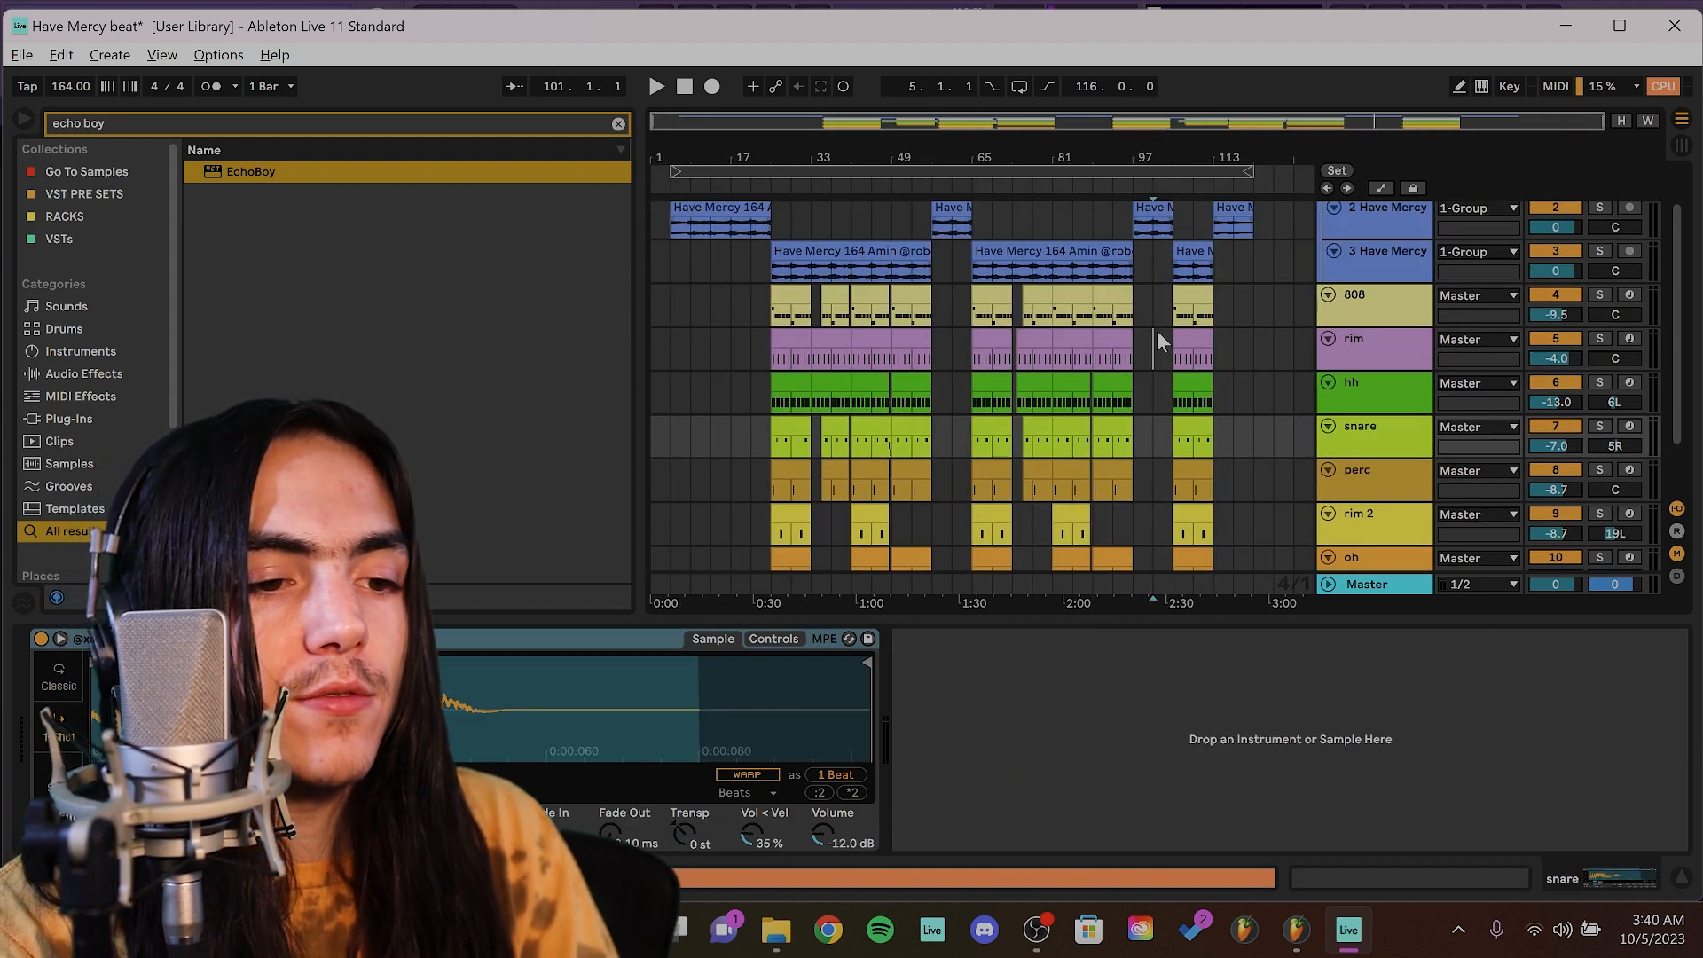
click(1156, 323)
scroll(1150, 337, up, 1)
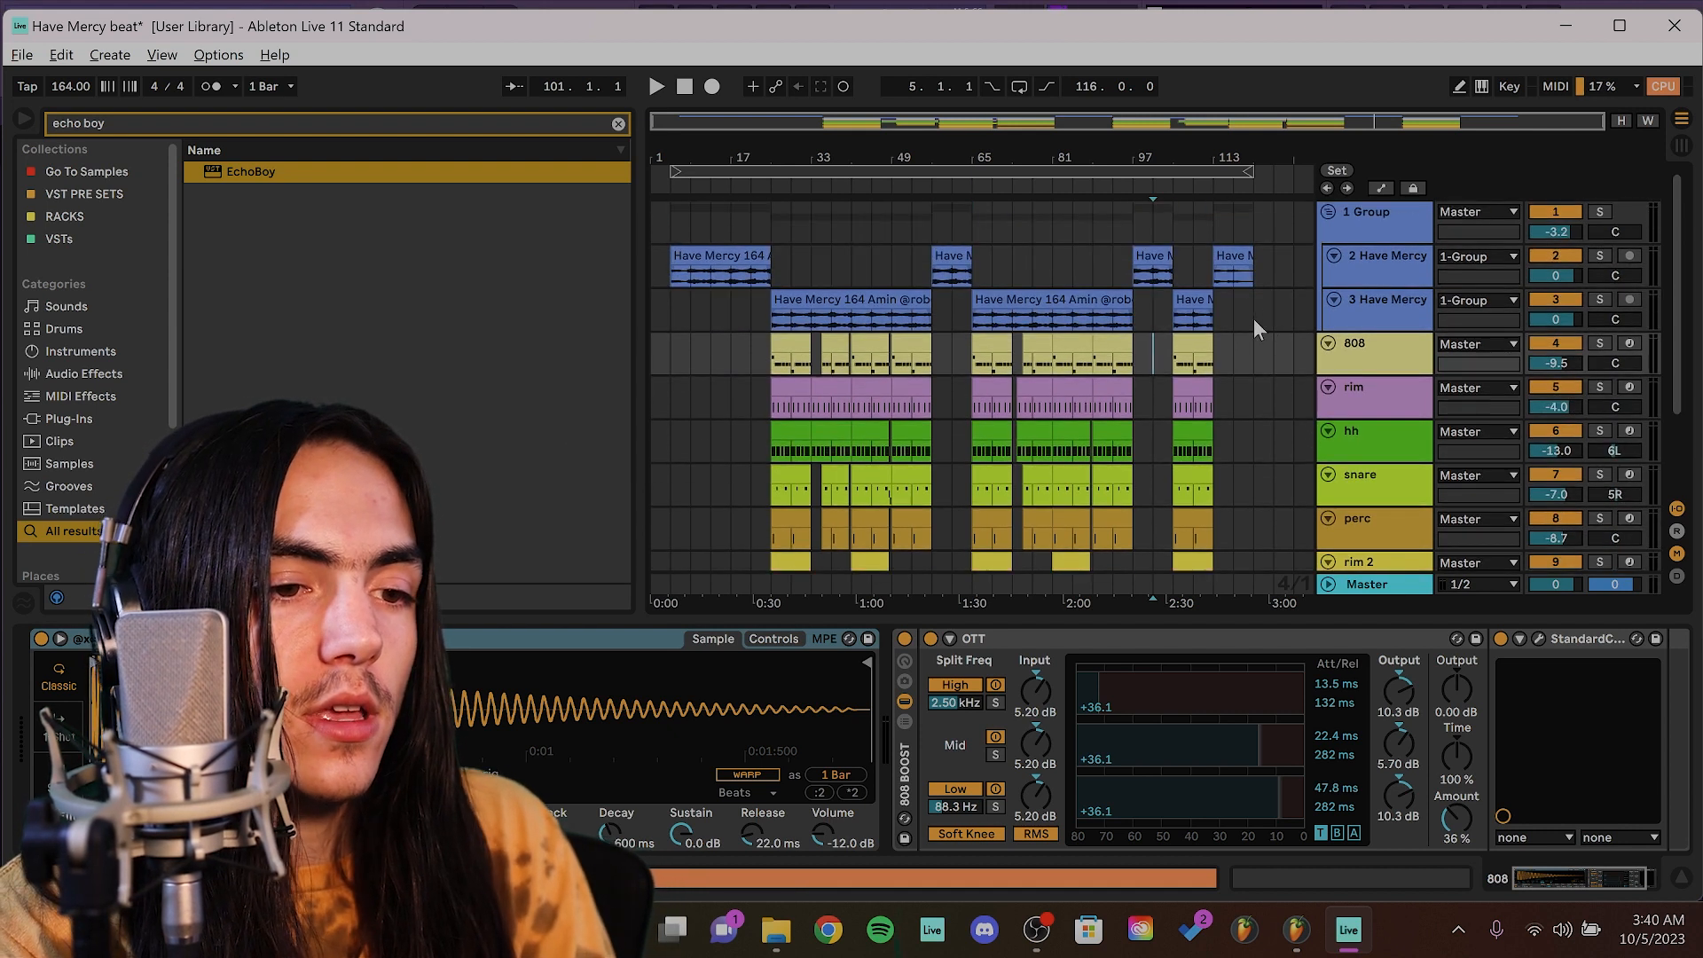
Select the outro melody clip at bar 113 on the 2 Have Mercy track and play it soloed.
scroll(1260, 280, up, 3)
click(1224, 312)
click(1177, 251)
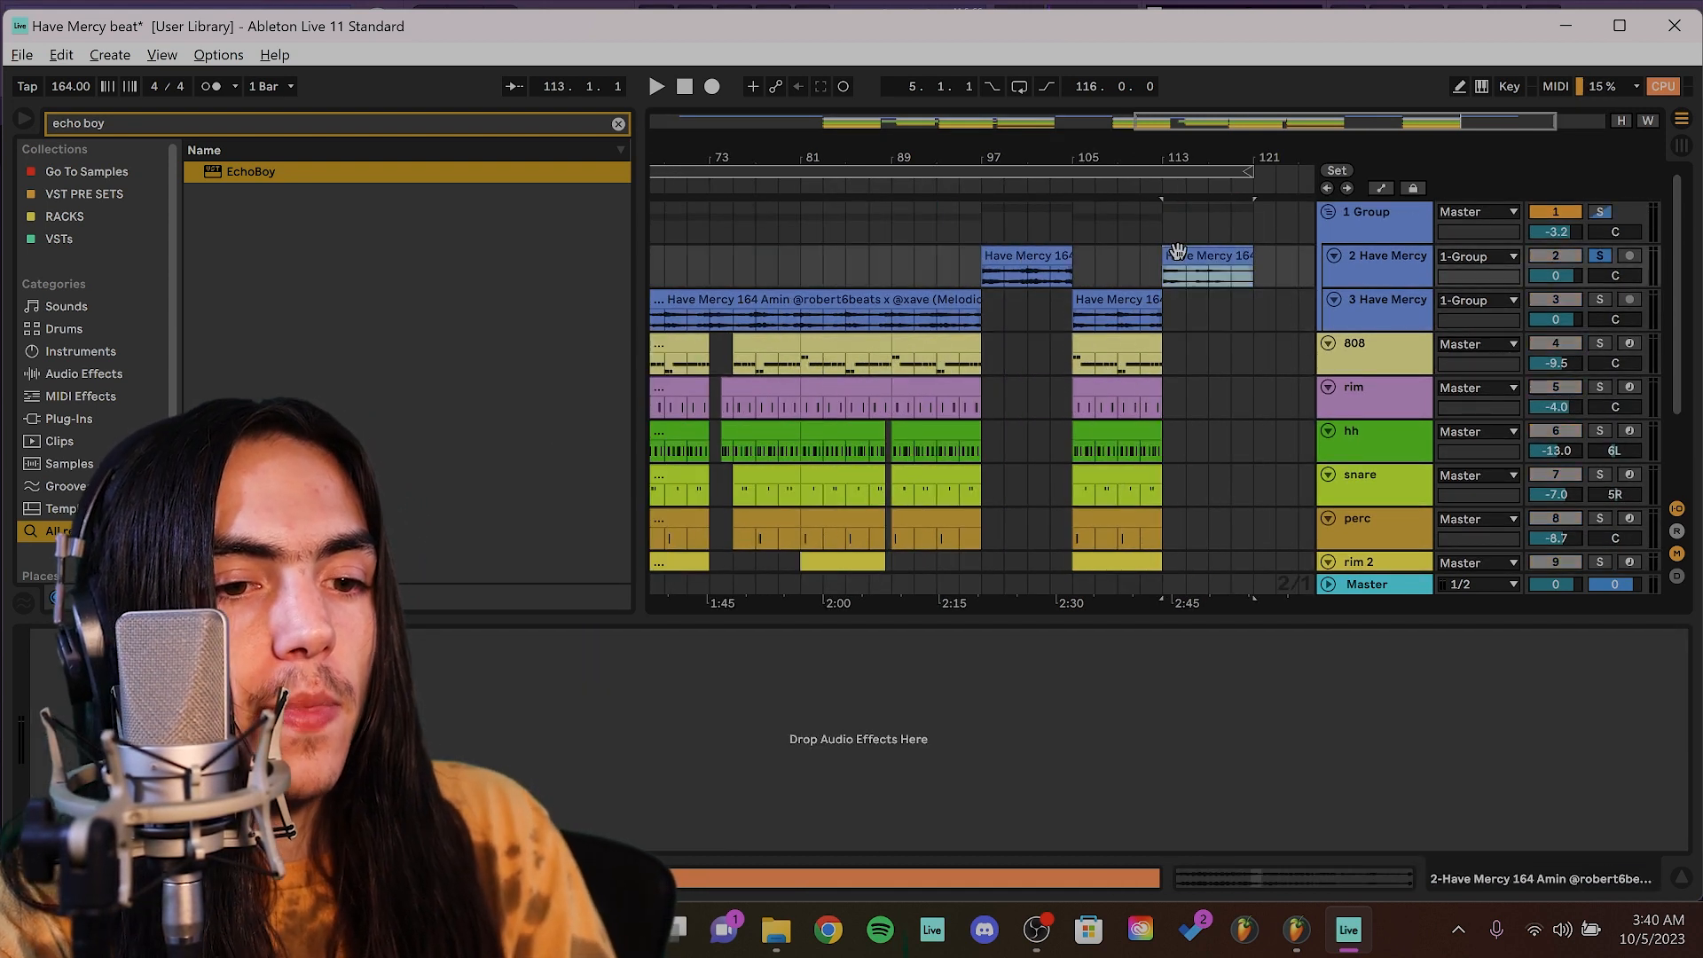
scroll(1183, 254, down, 3)
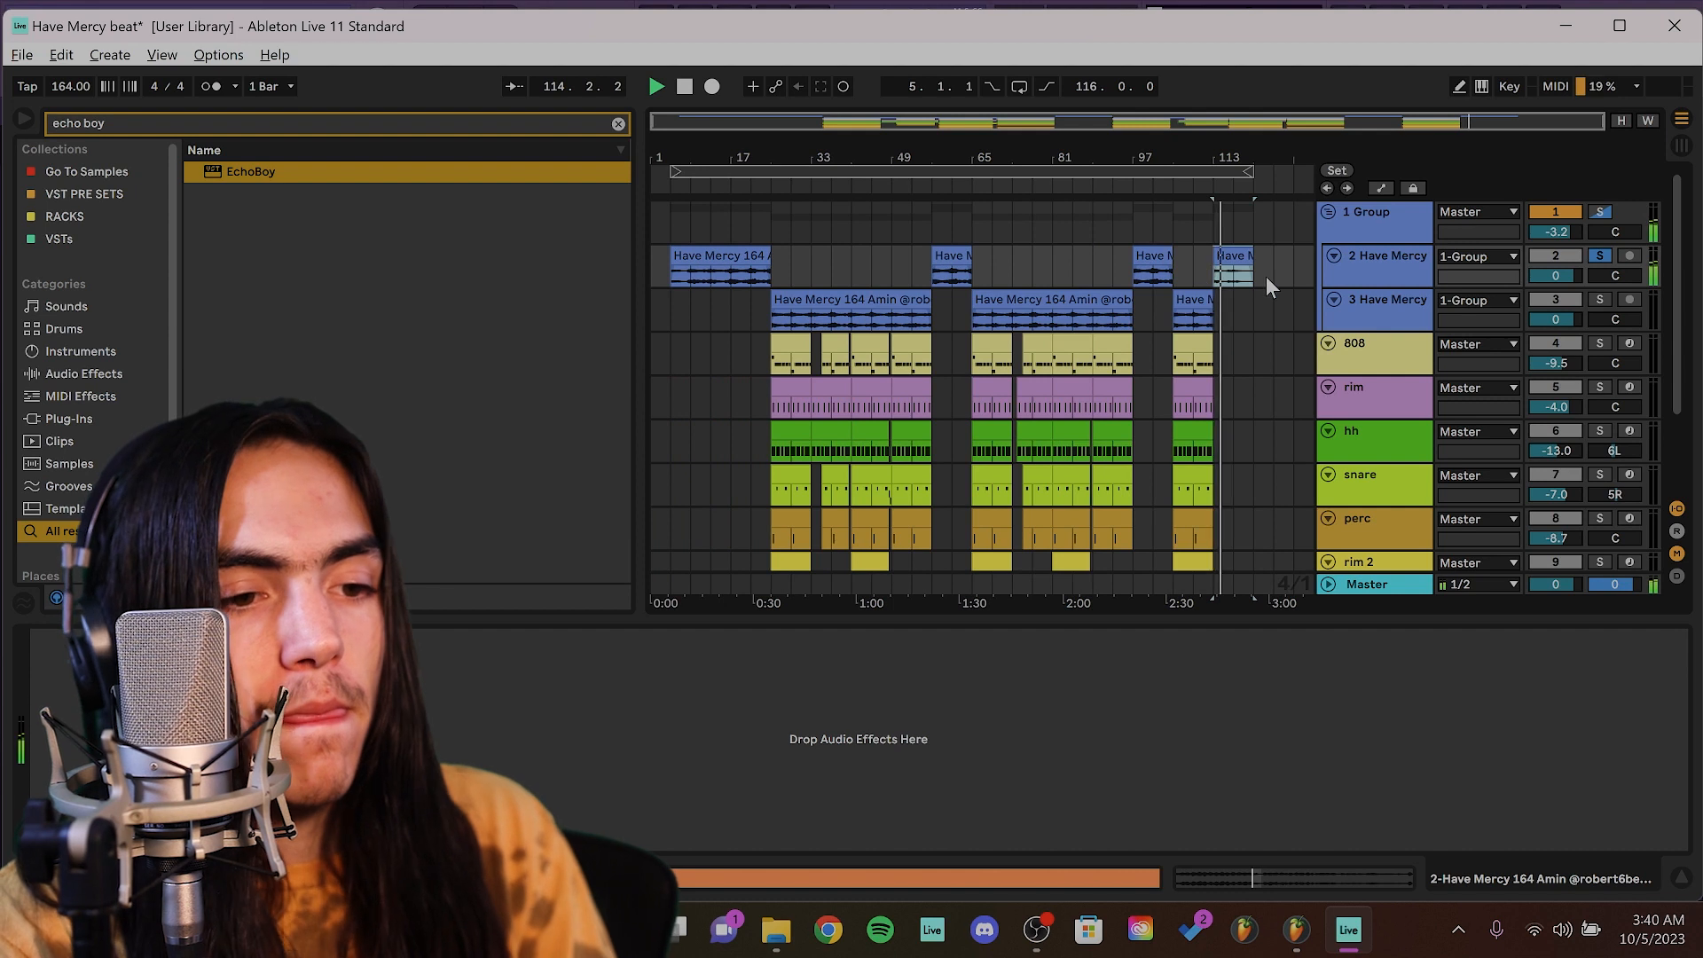
scroll(1265, 275, up, 3)
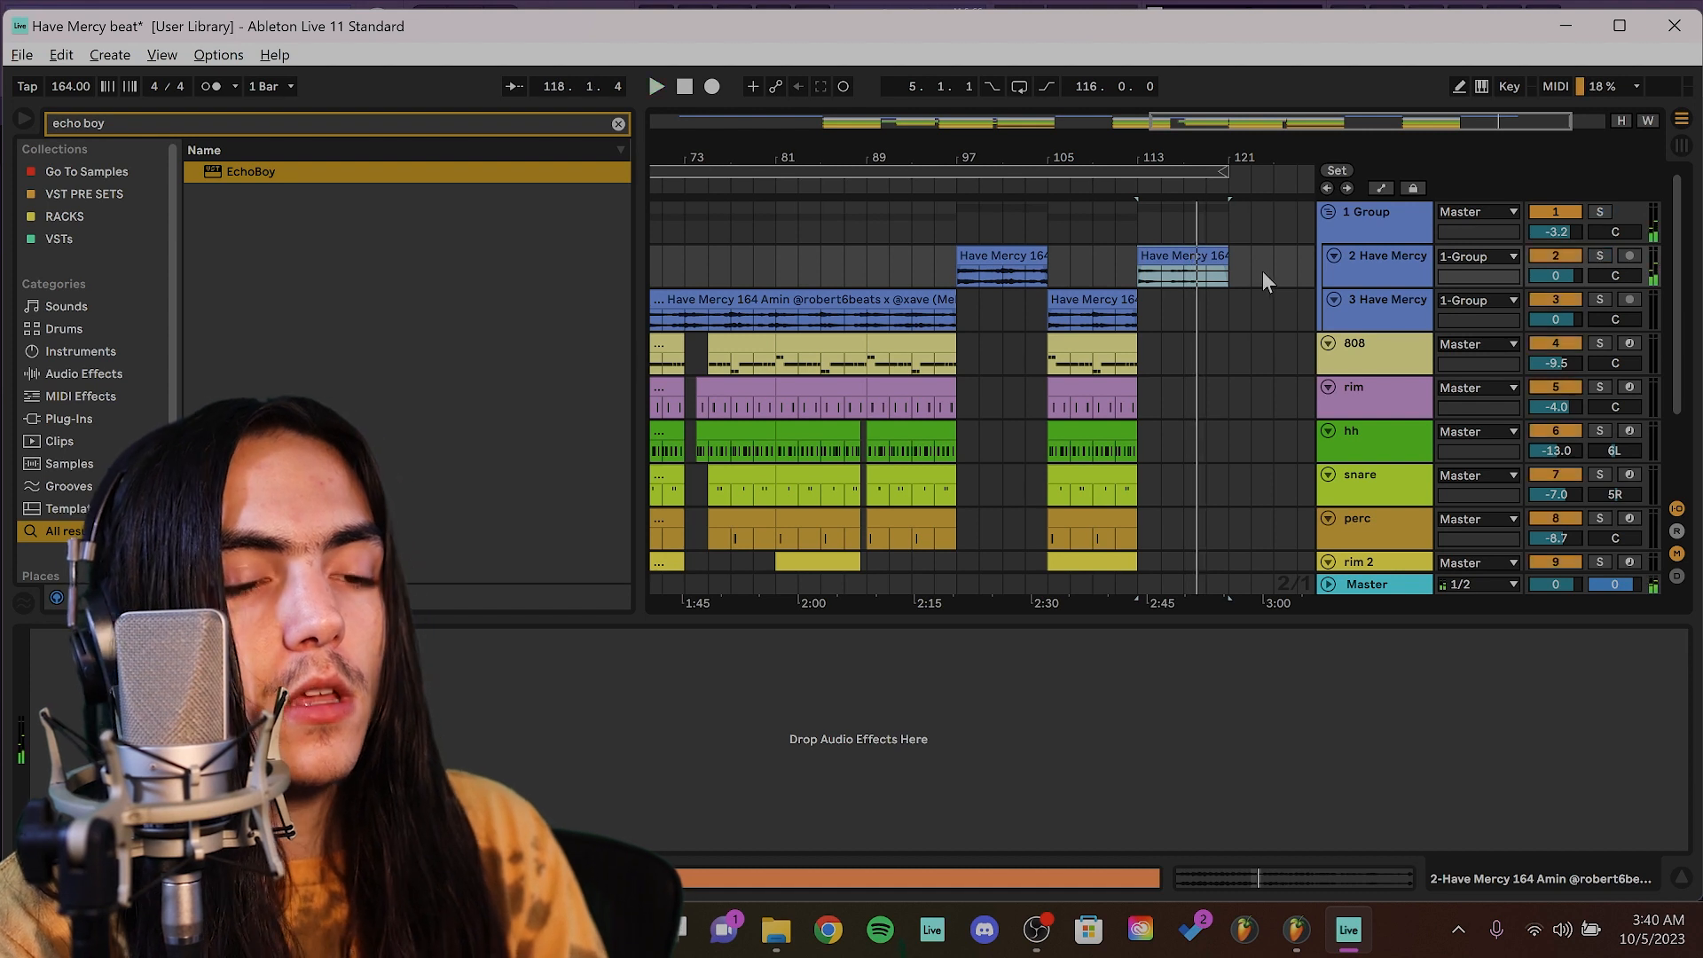
scroll(1263, 270, down, 3)
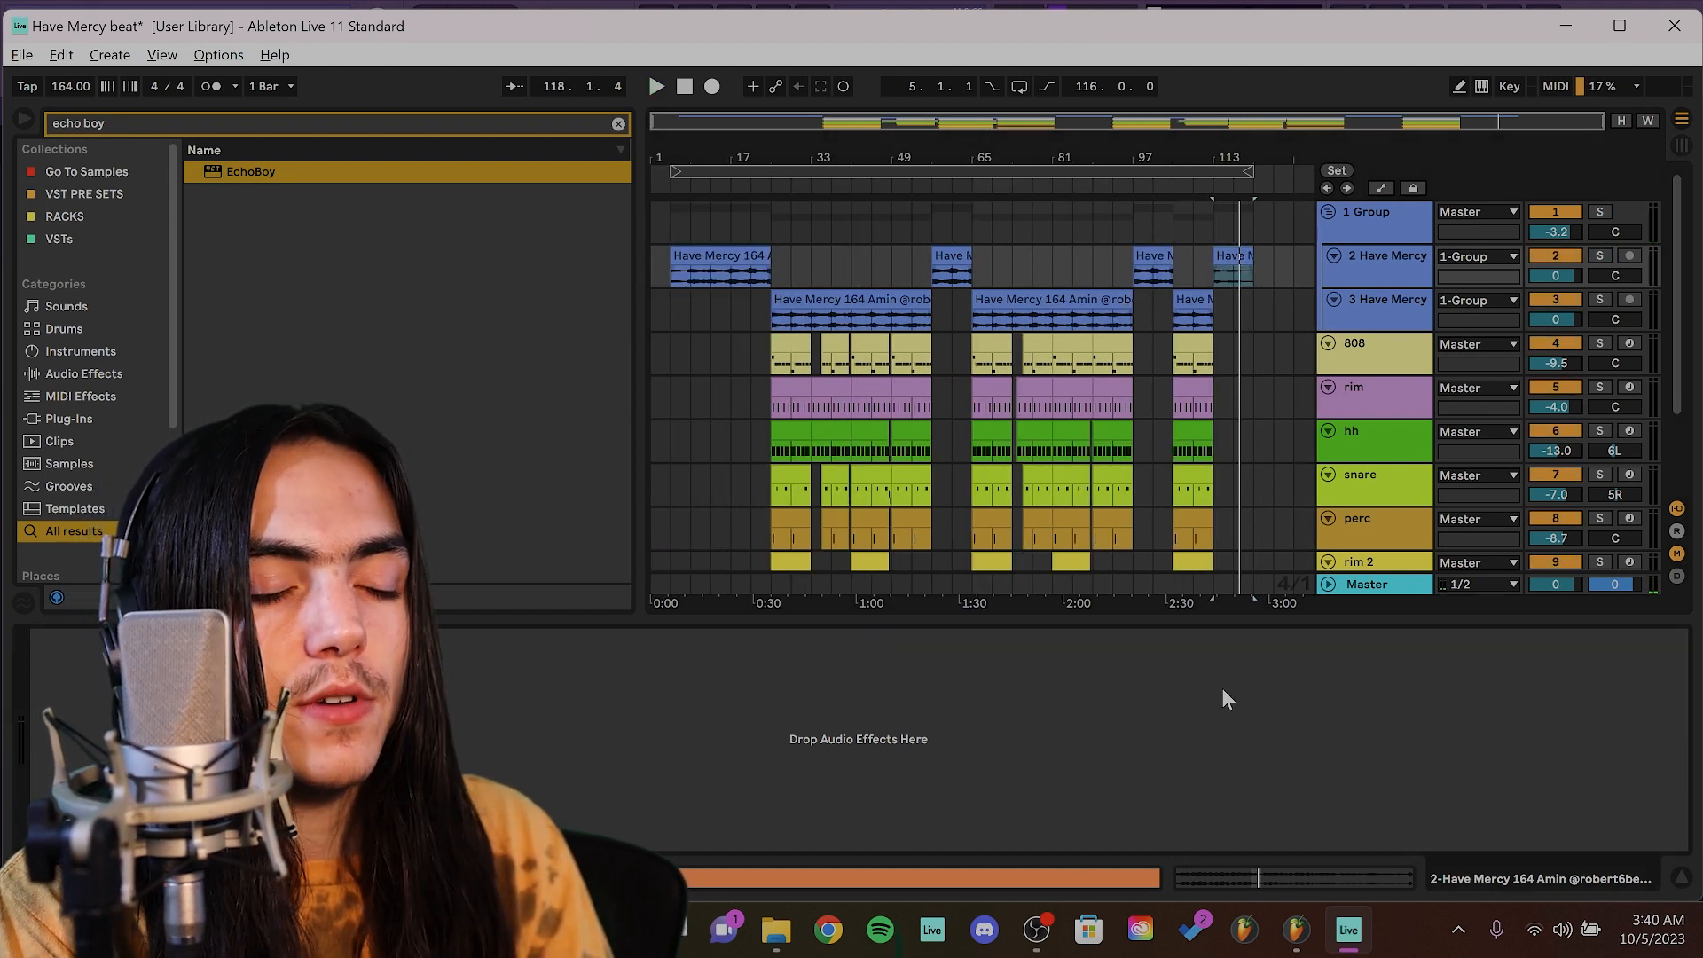
scroll(1084, 240, down, 2)
scroll(1131, 291, up, 2)
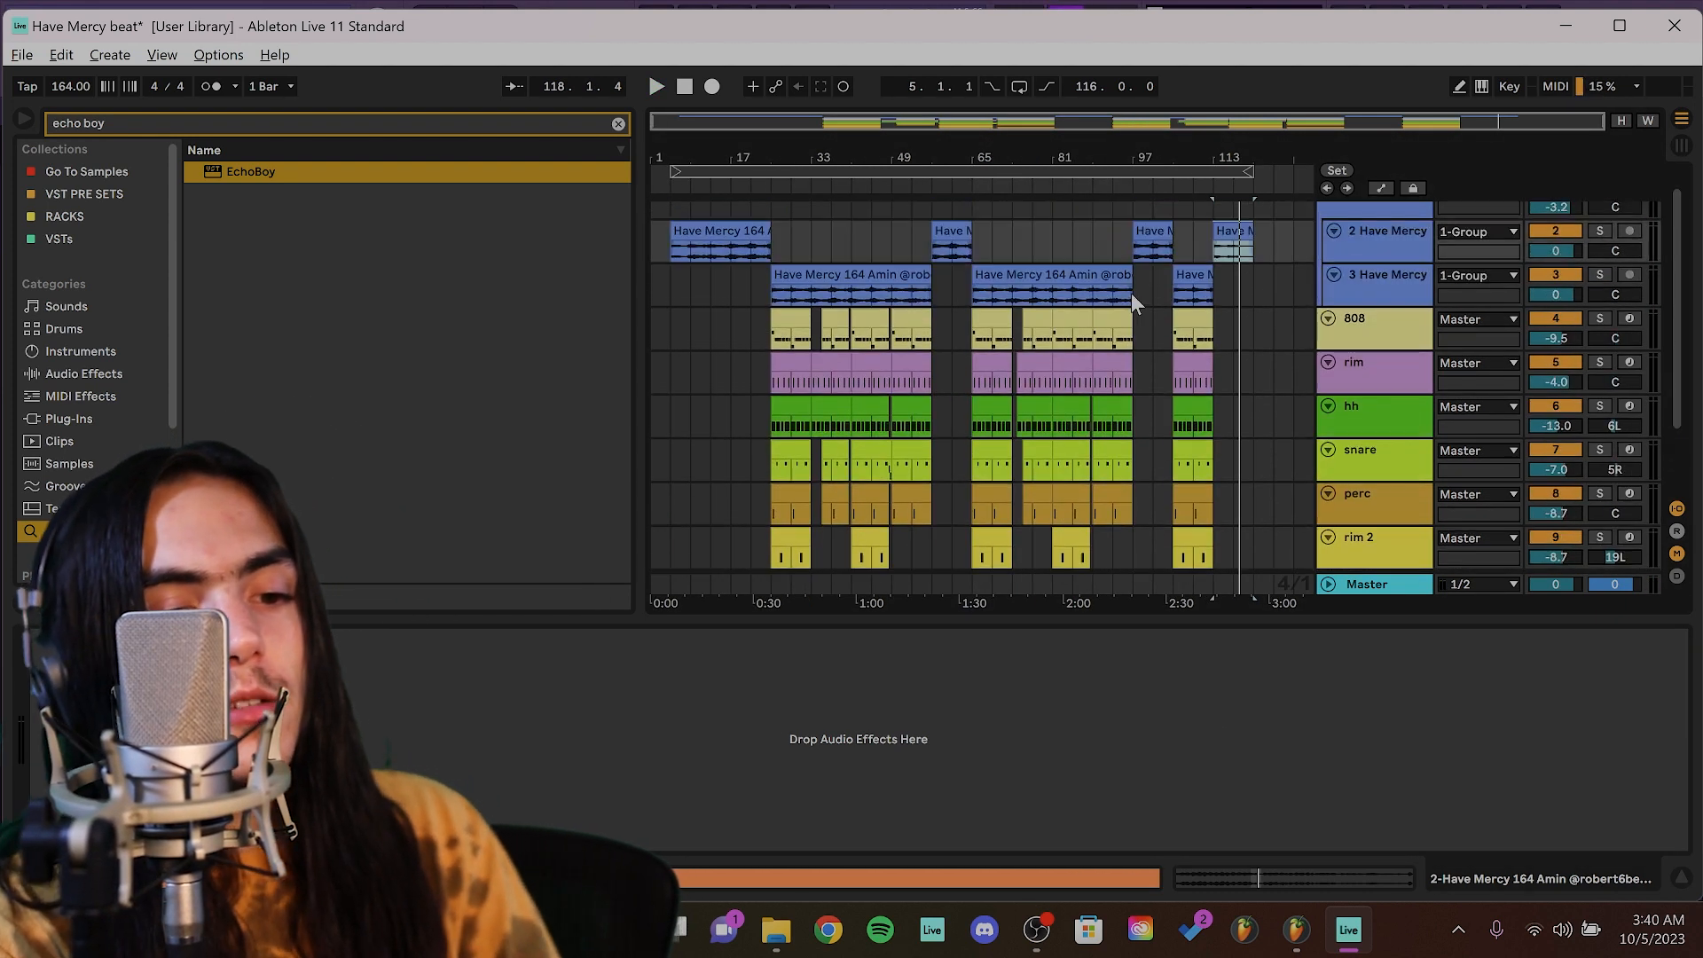